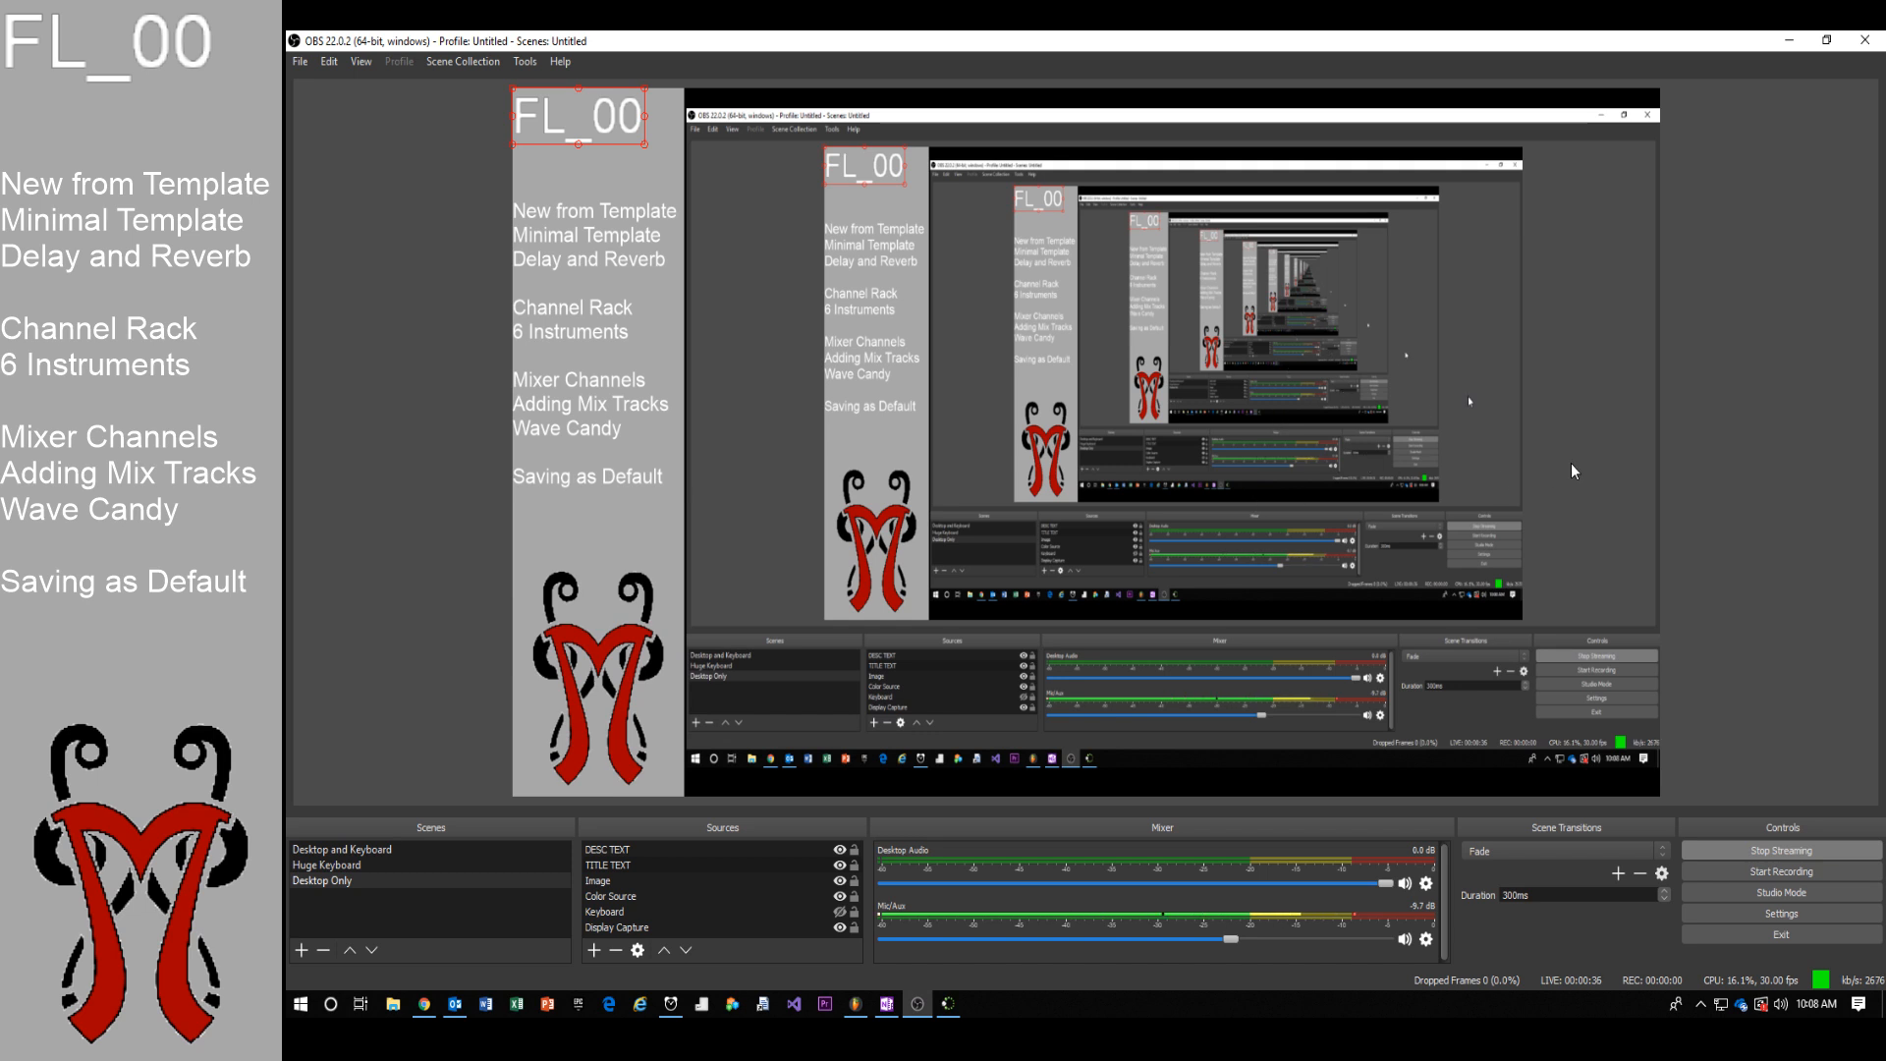
Step: Switch to FL Studio and create a new project from the Minimal template "Delay and reverb"
click(1789, 40)
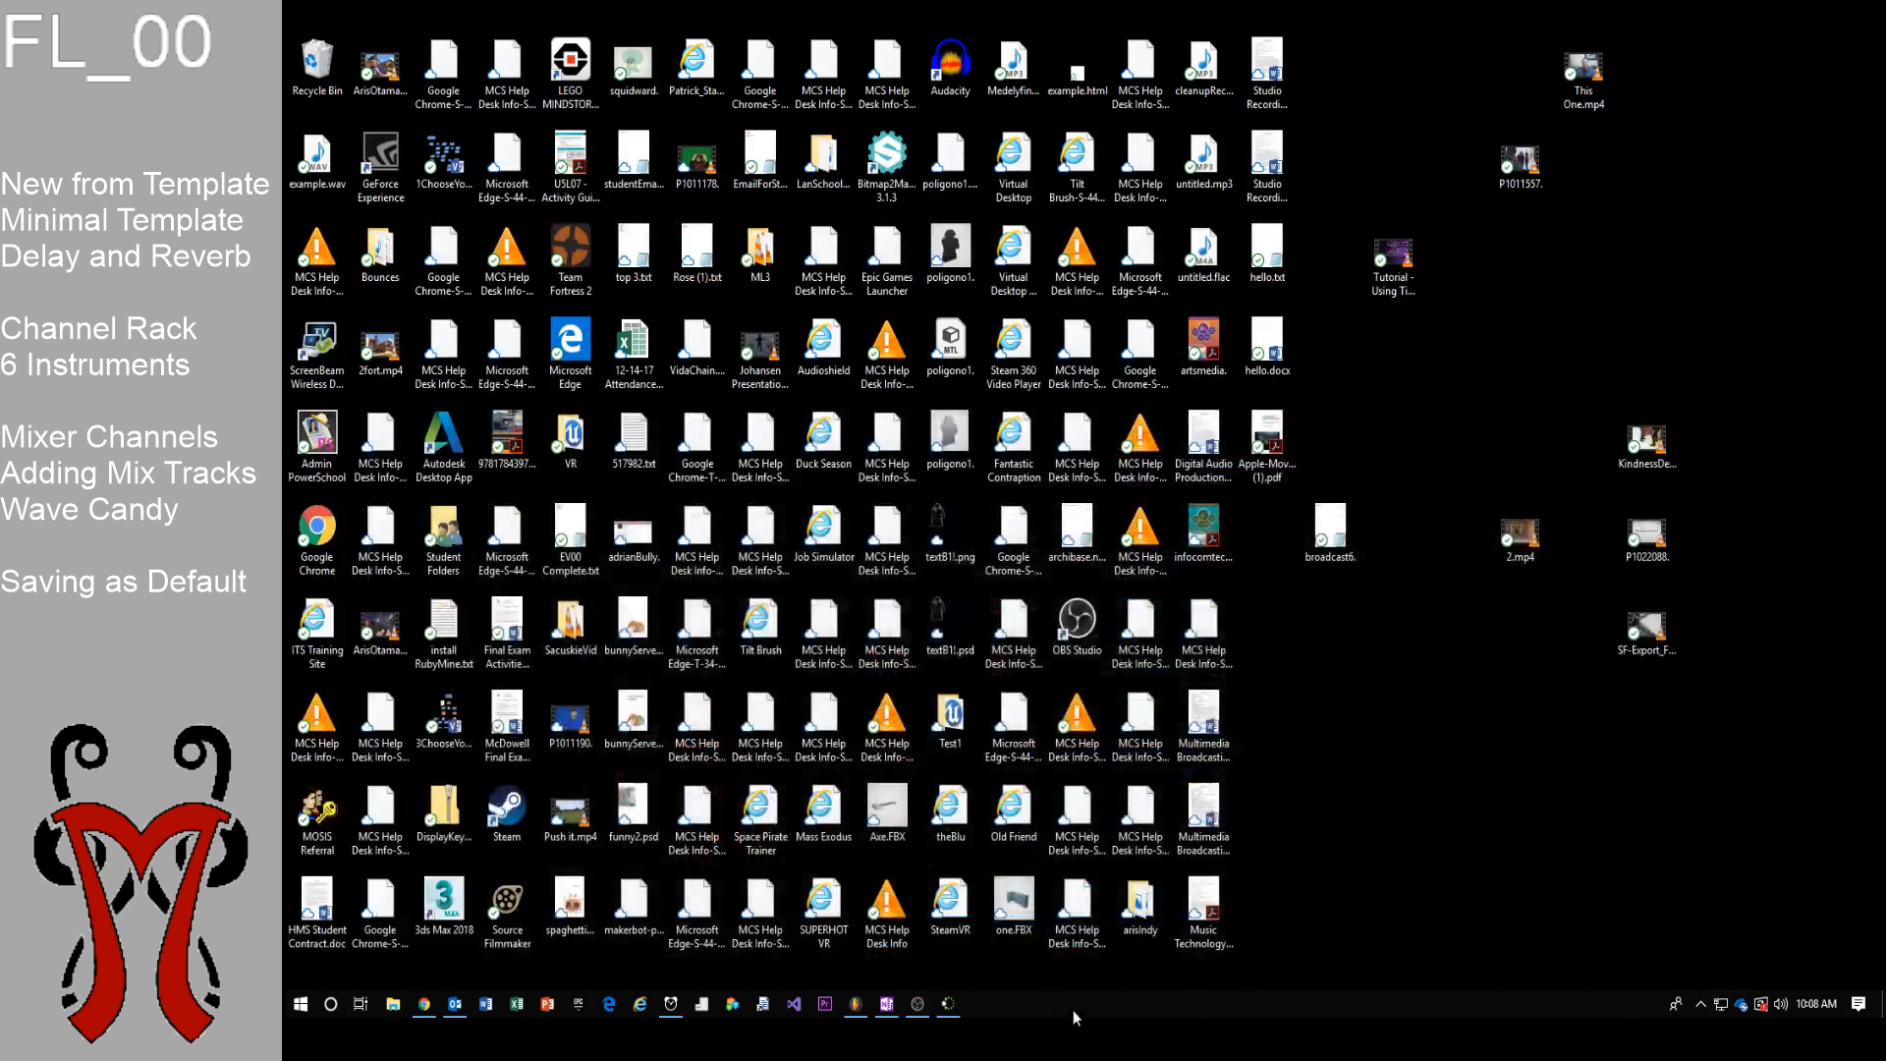
click(856, 1003)
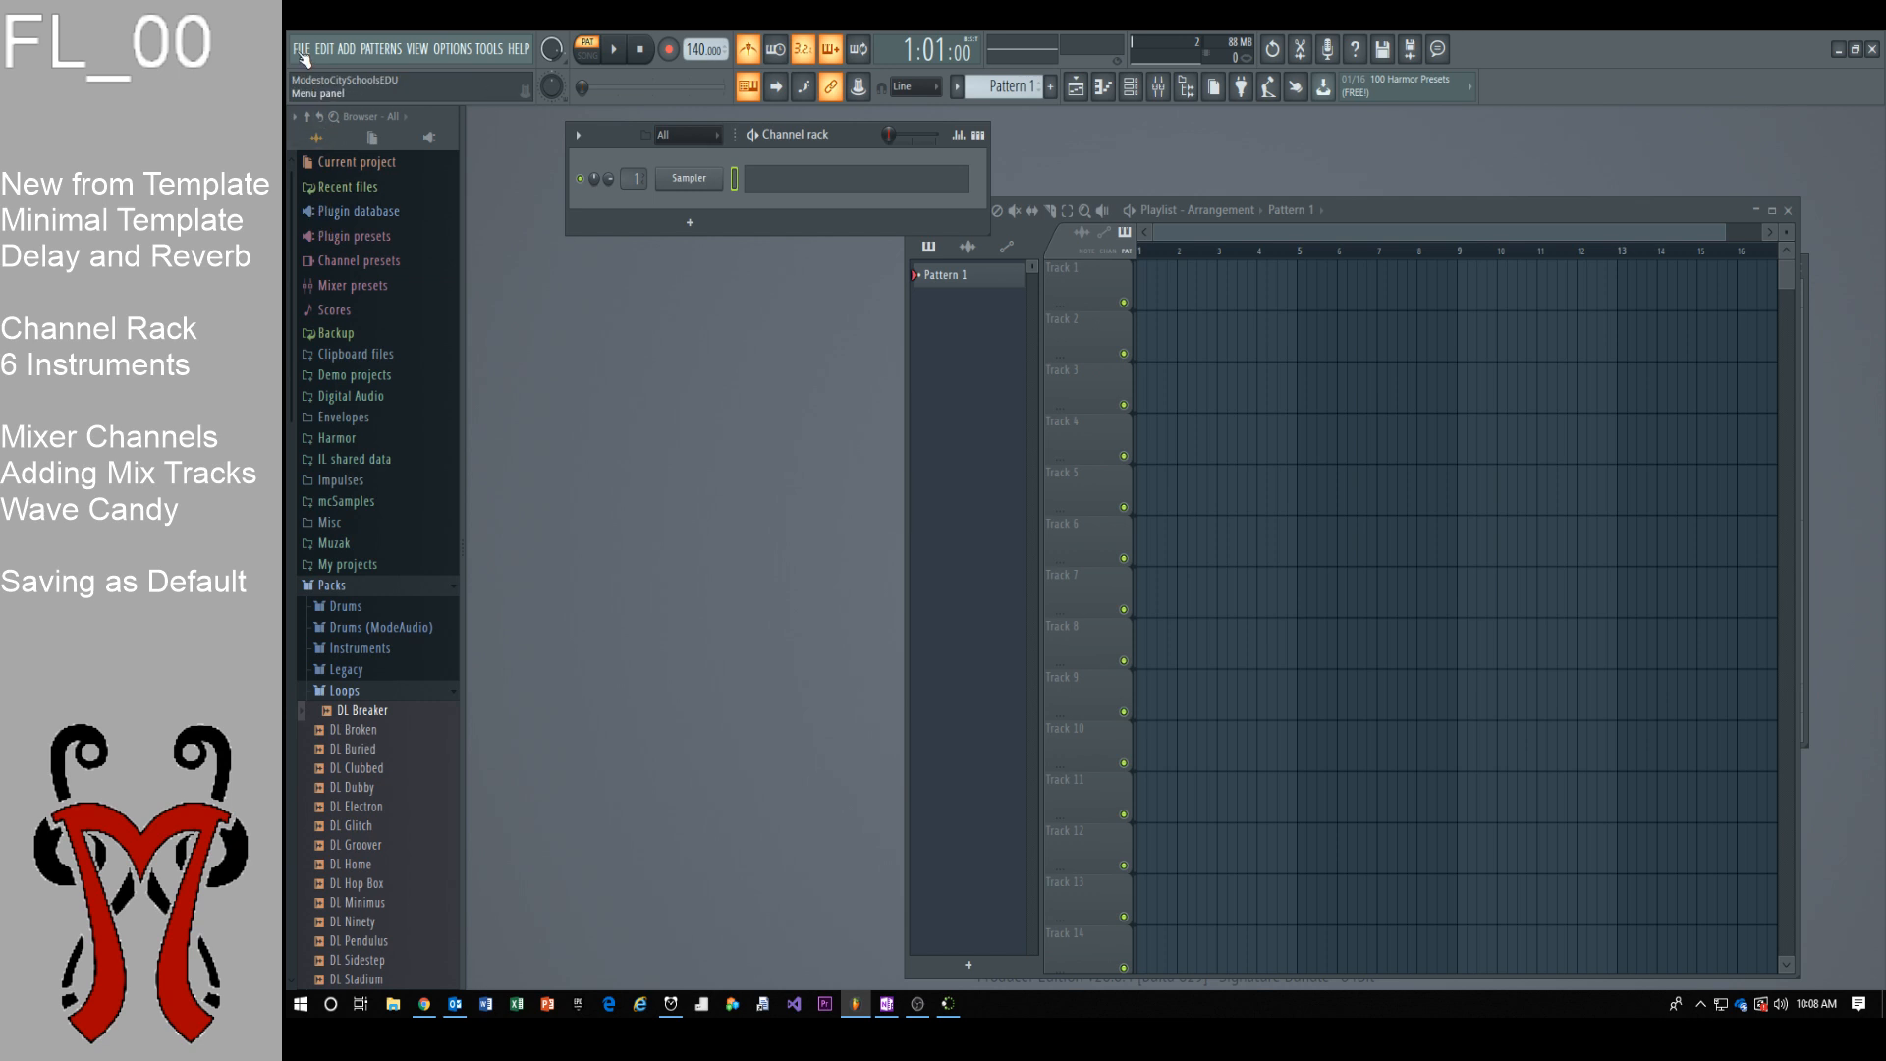
key(super+plus)
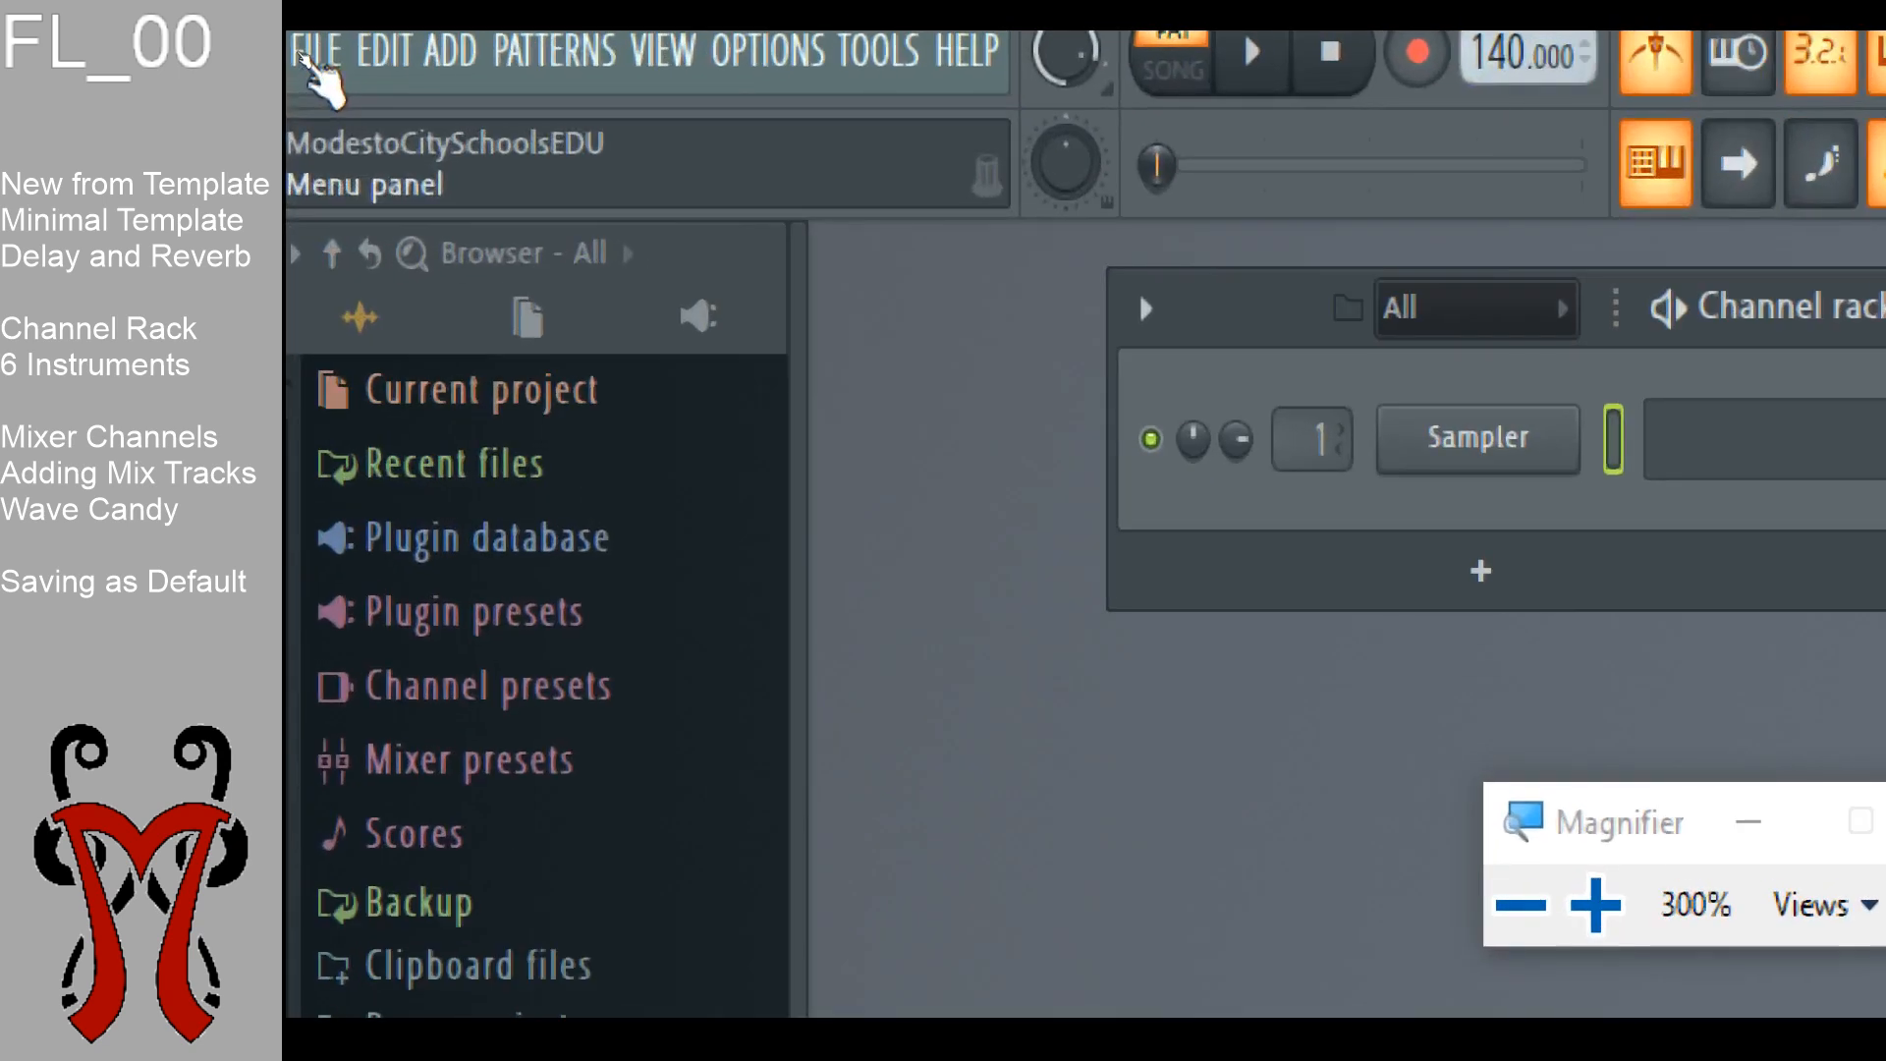
click(334, 86)
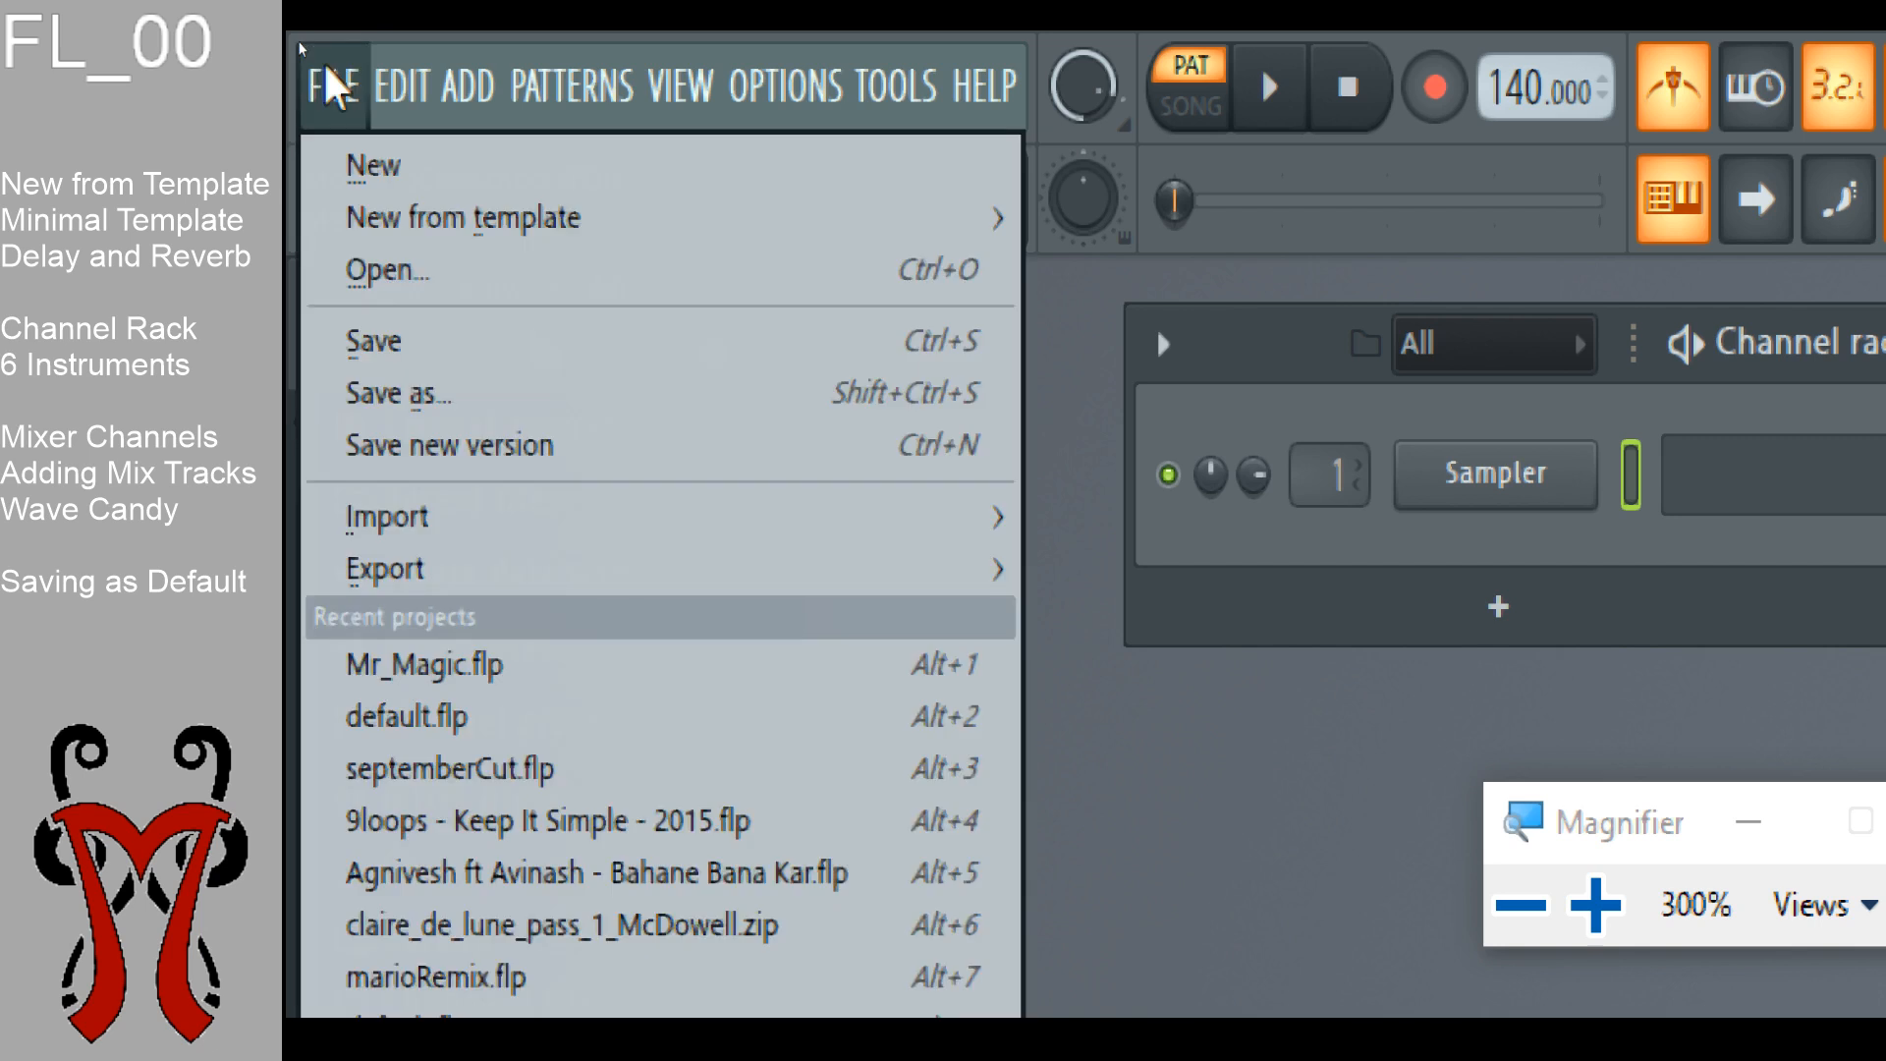
mouse_move(412, 234)
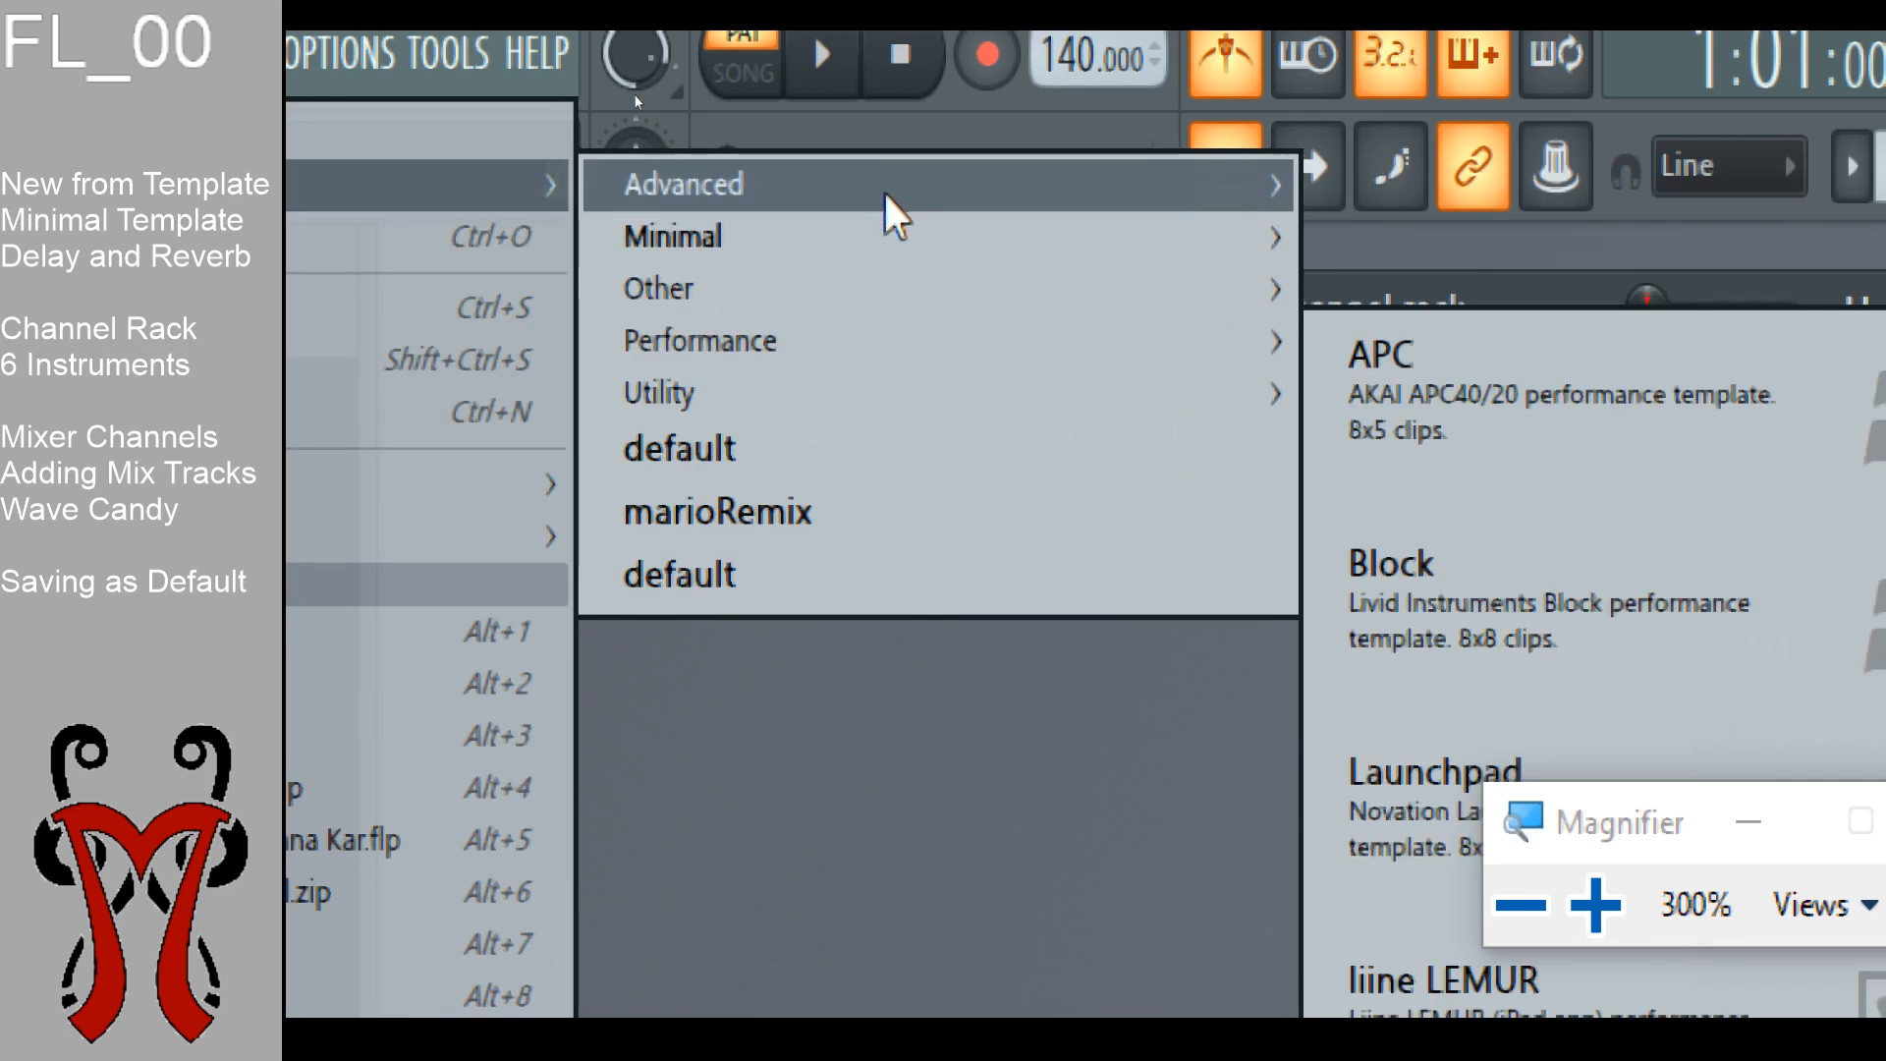
mouse_move(707, 251)
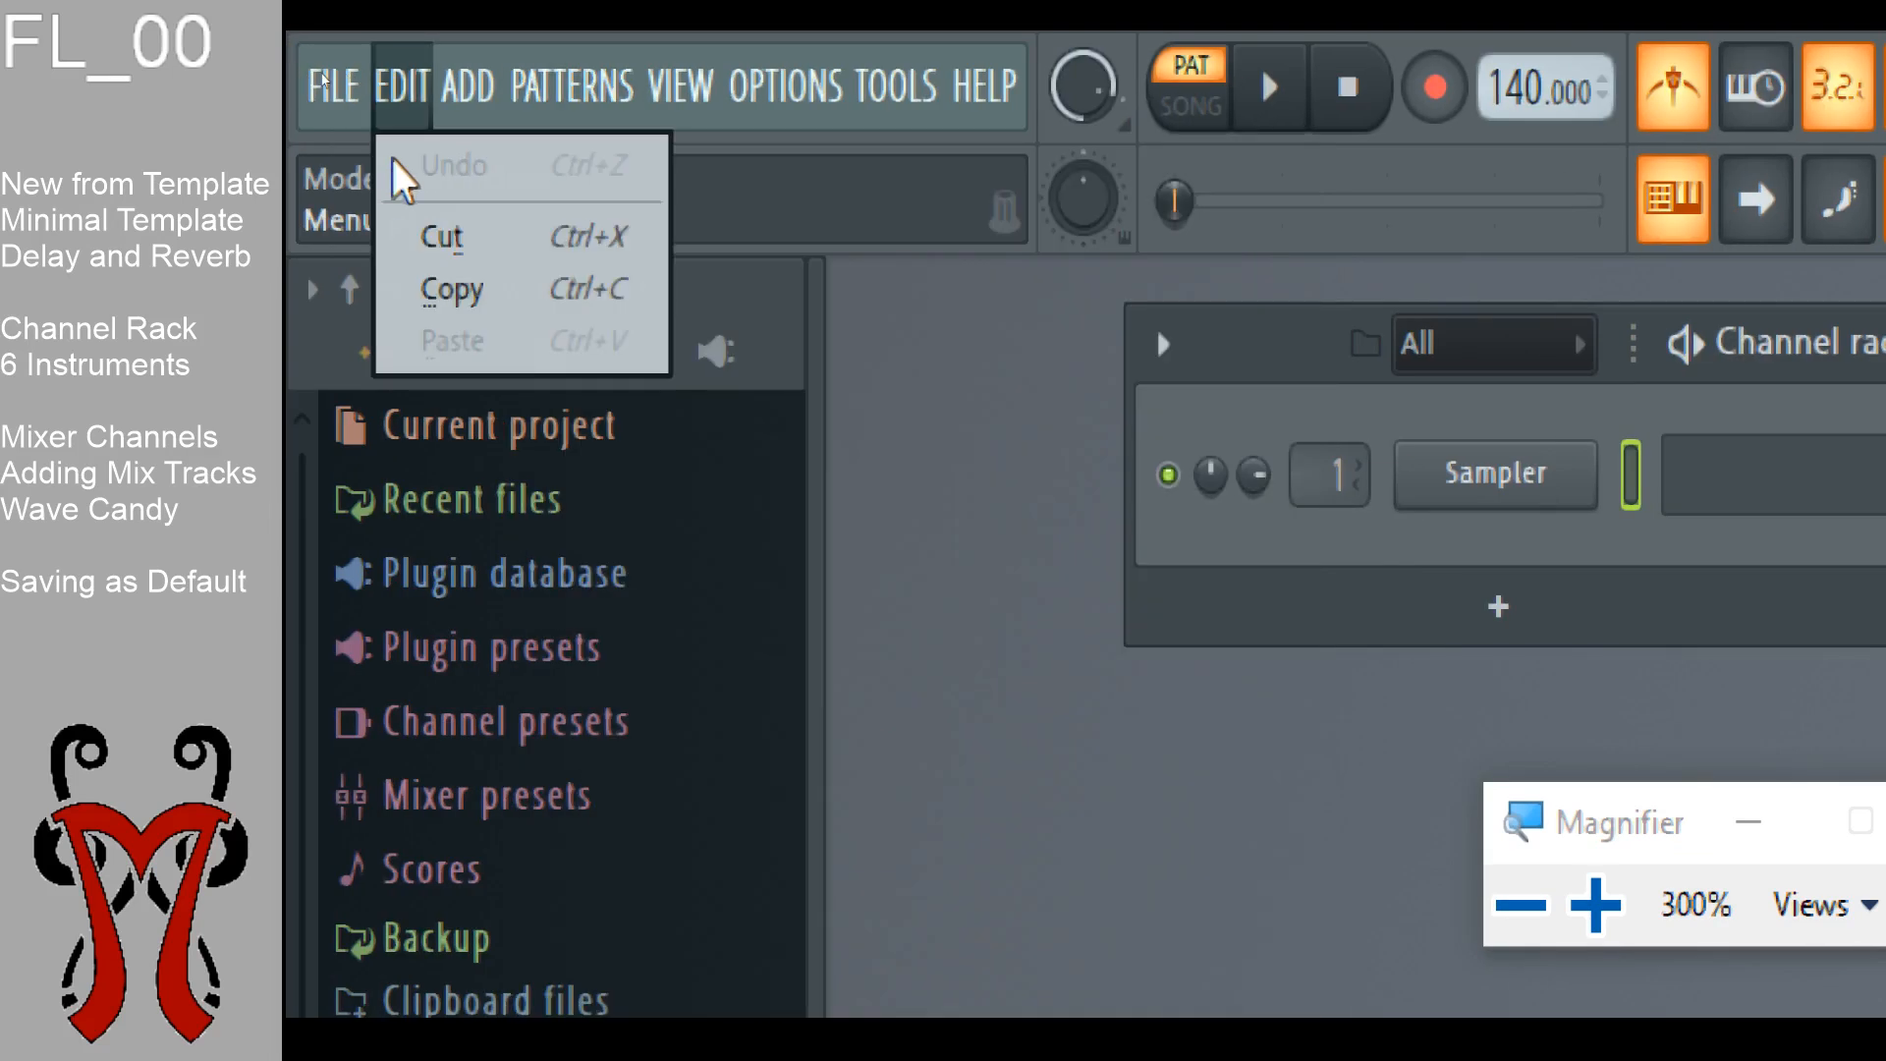
mouse_move(349, 88)
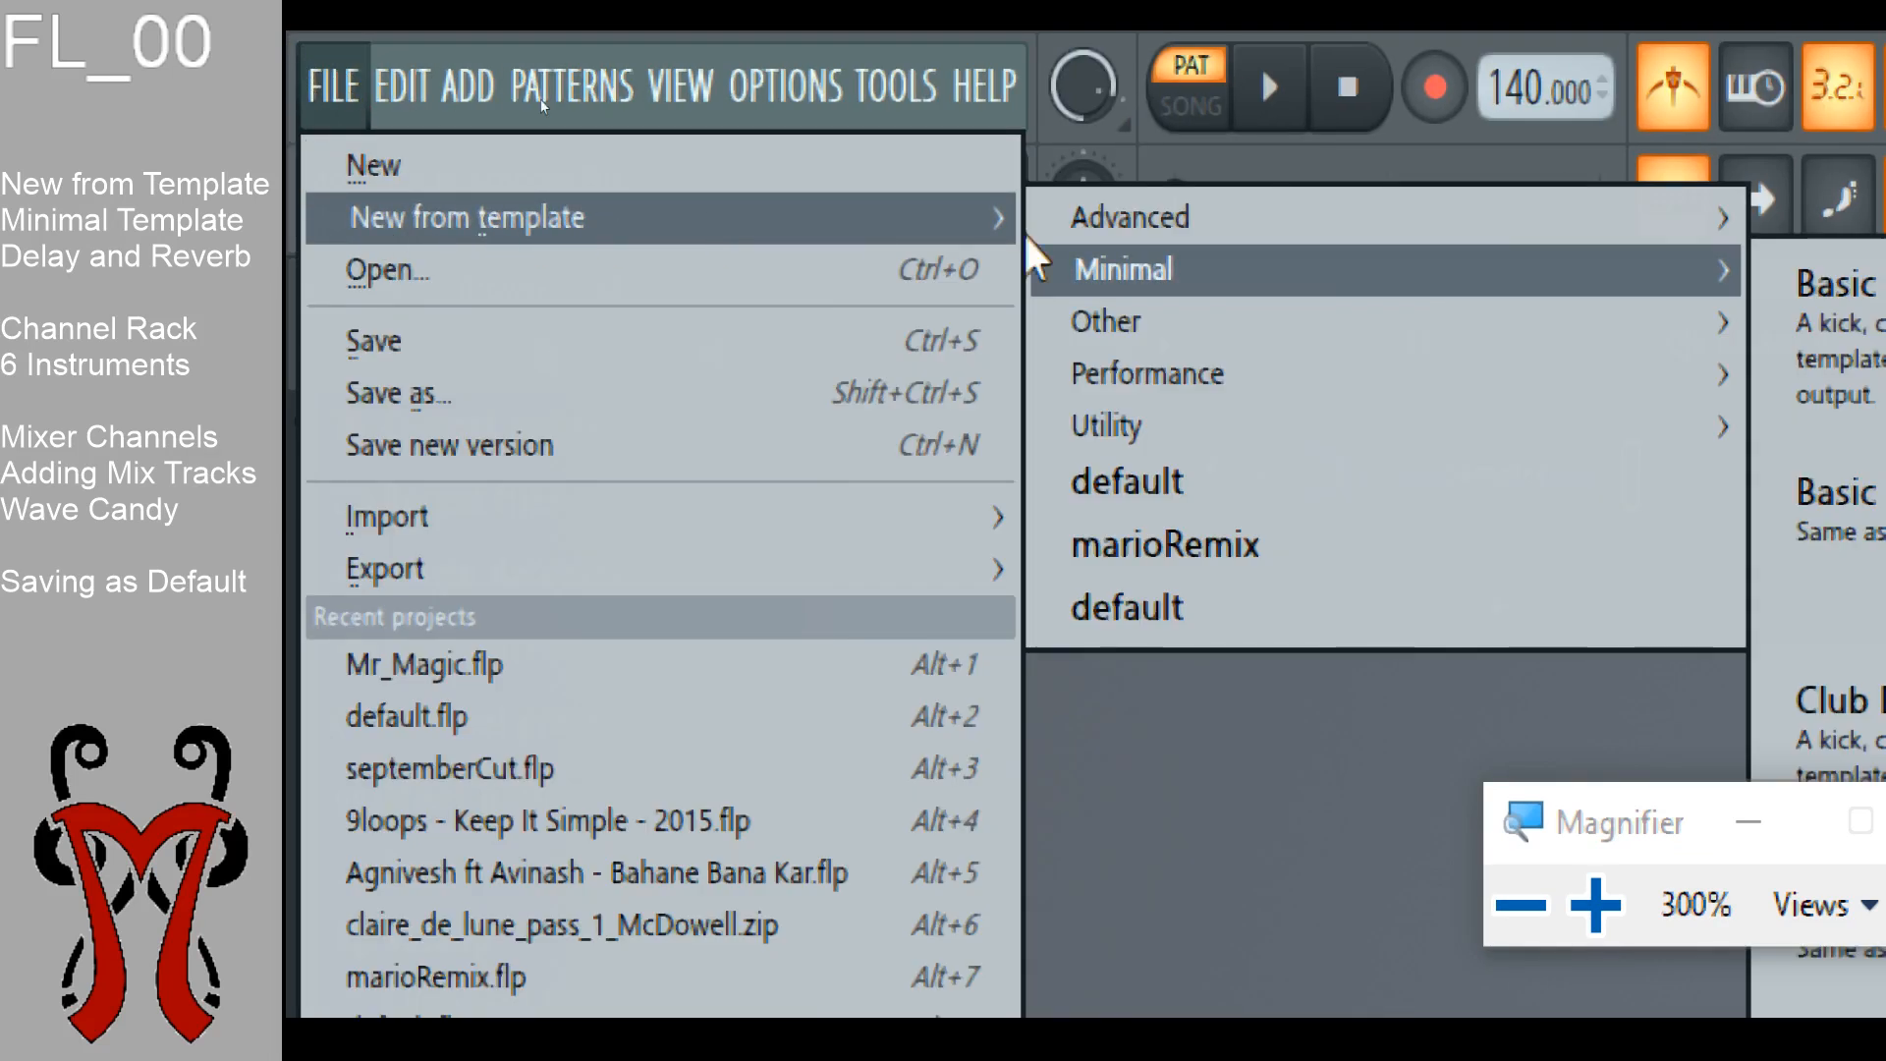
mouse_move(1253, 289)
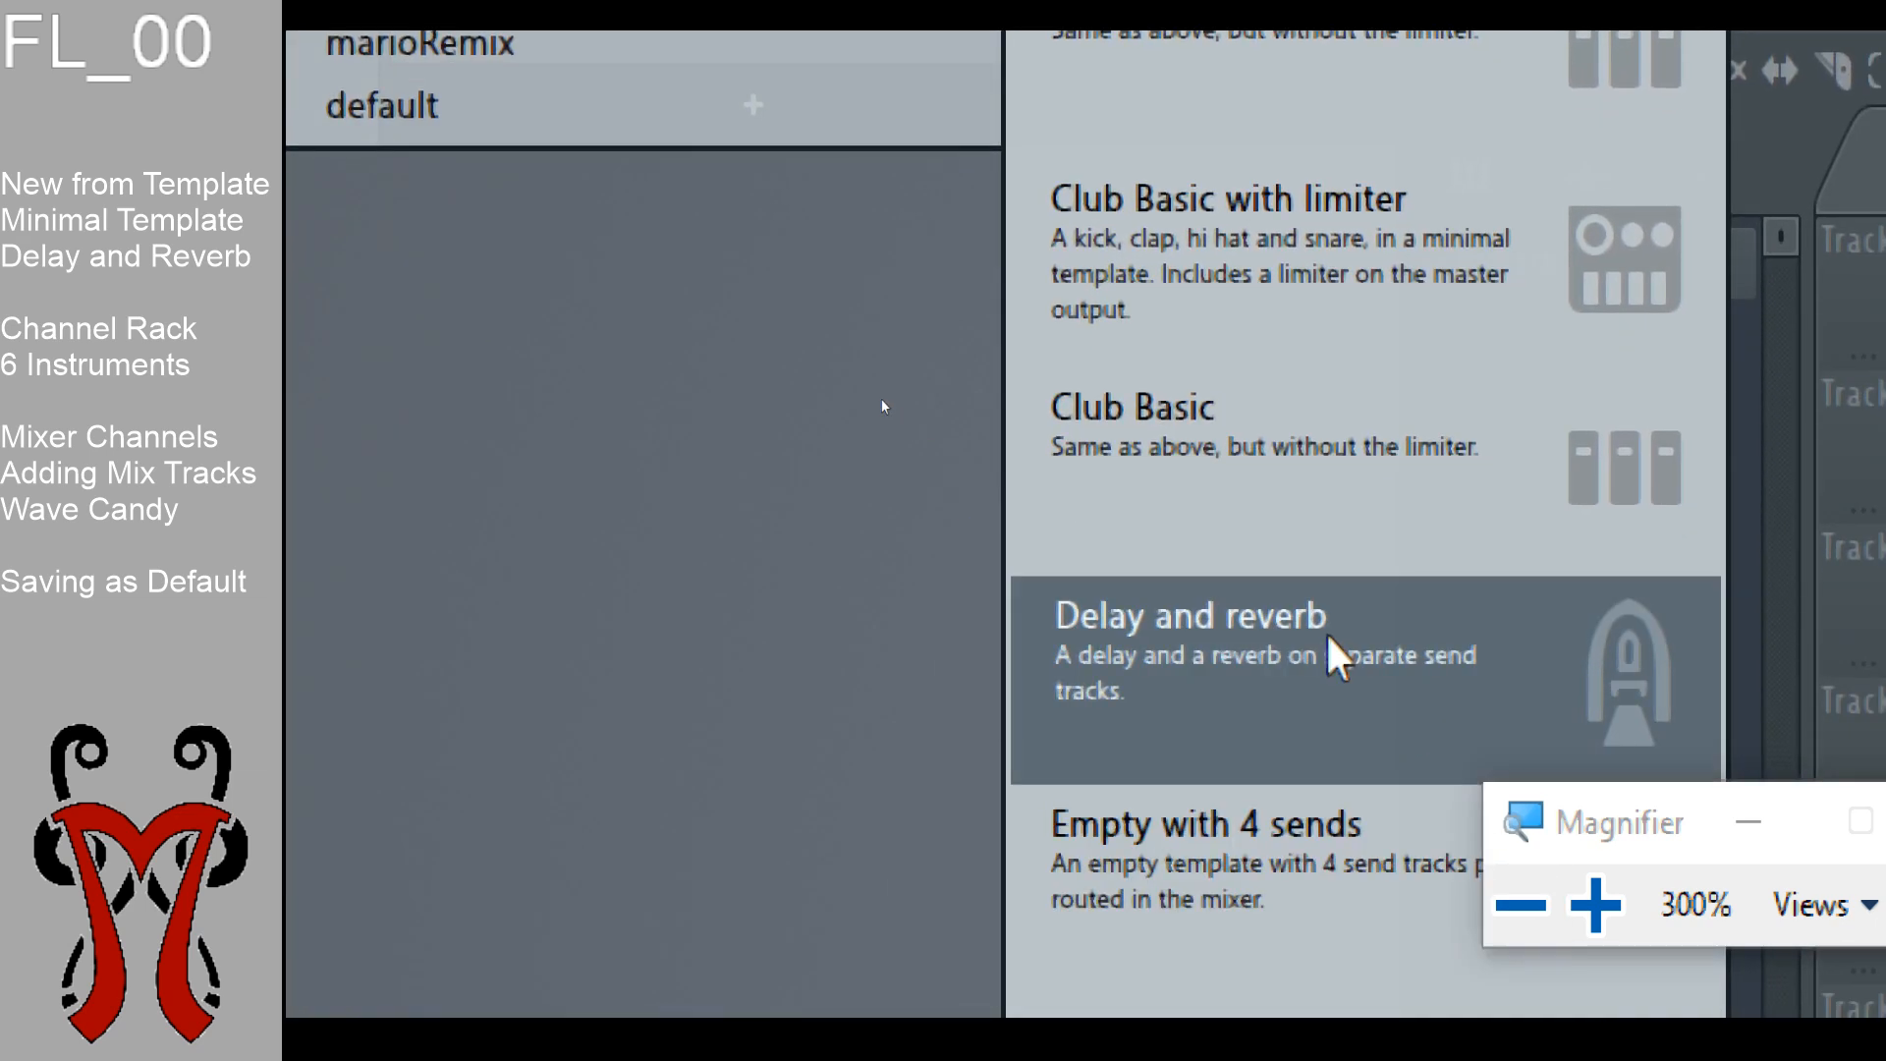
click(1328, 641)
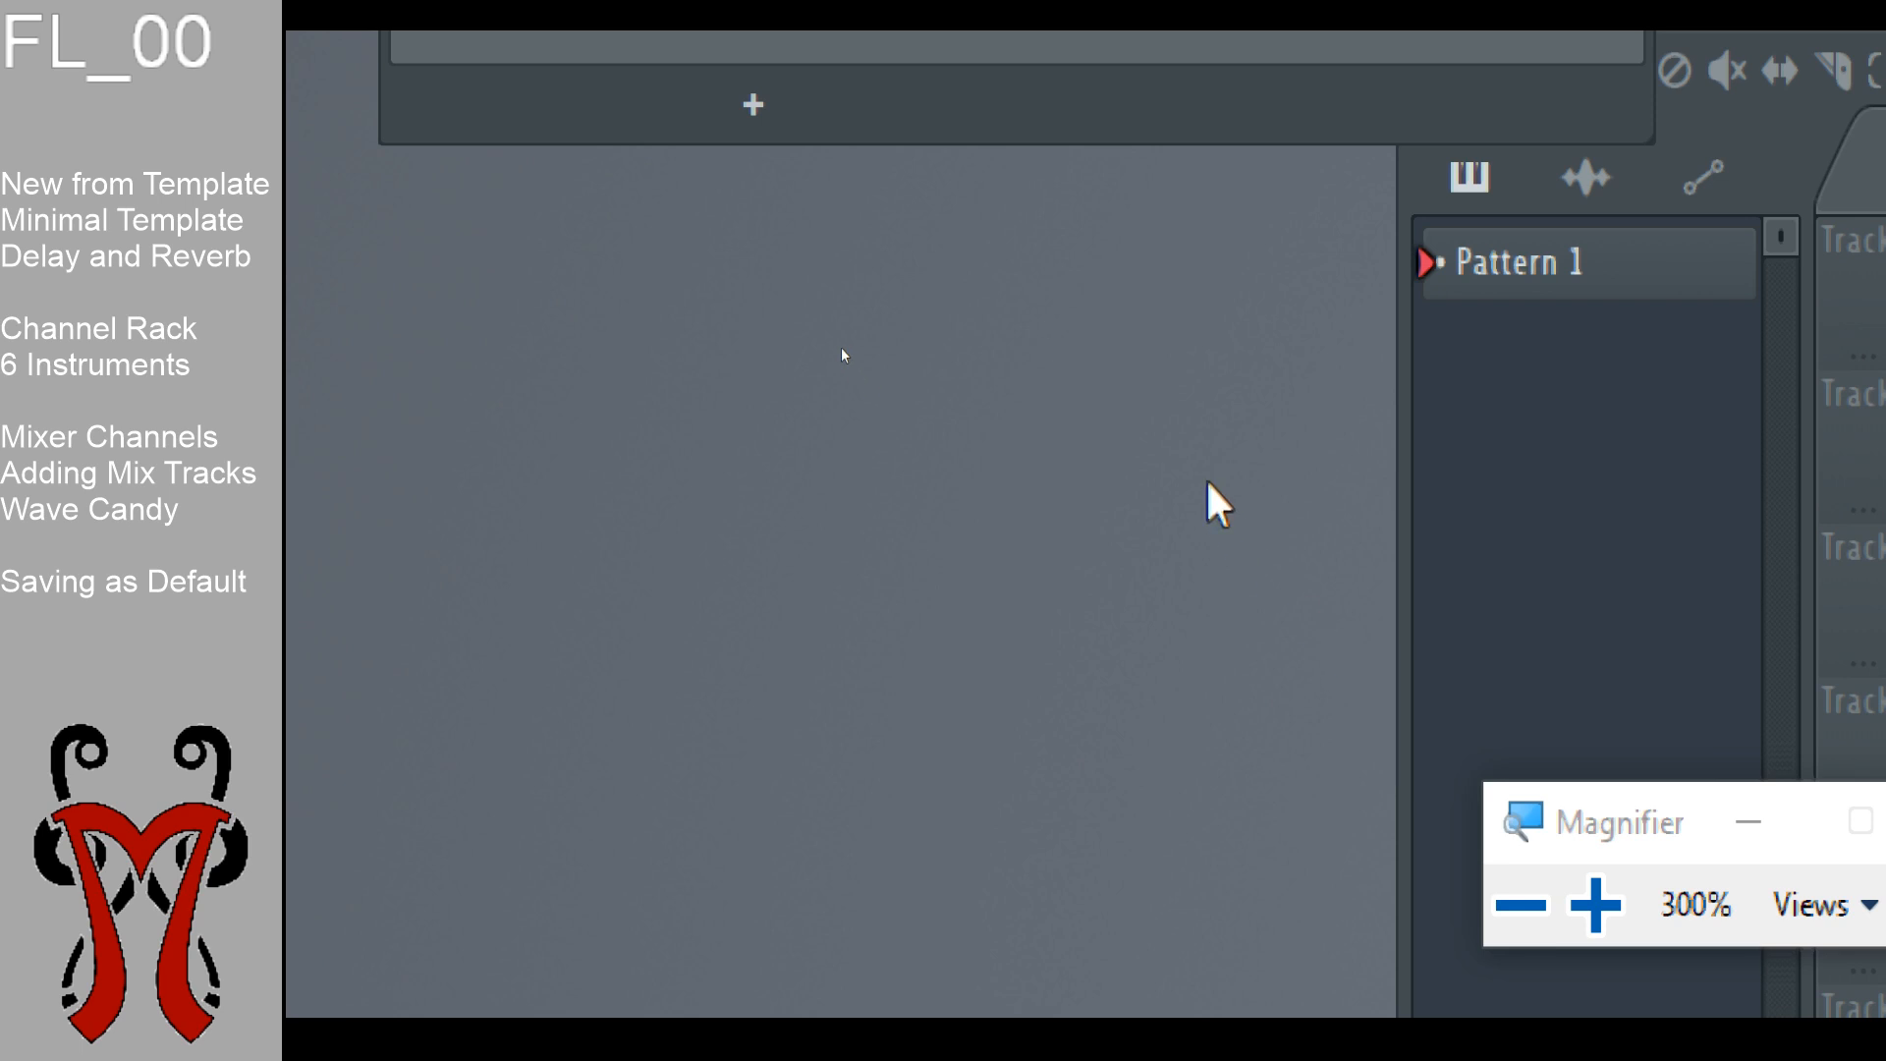
key(super+Escape)
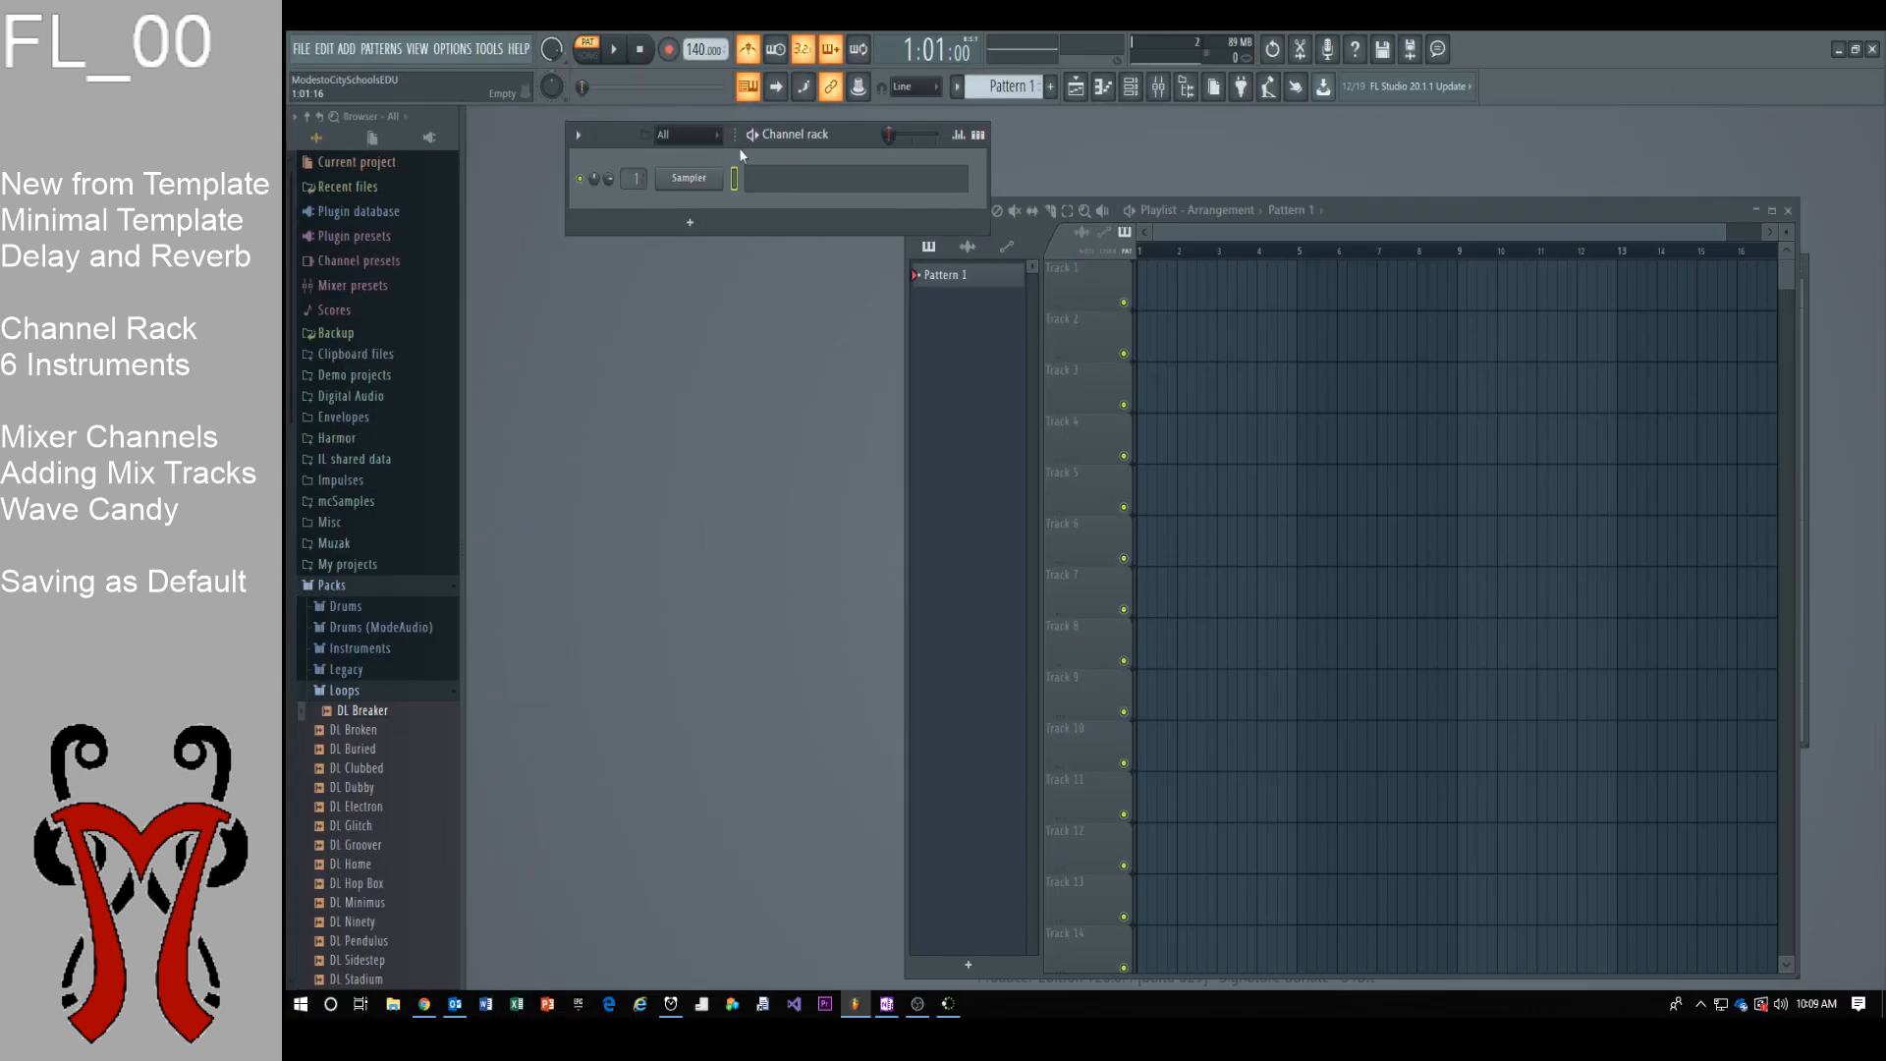
Step: Move the channel rack away from the playlist, then show the mixer and place it over the playlist
drag(634, 138, 580, 154)
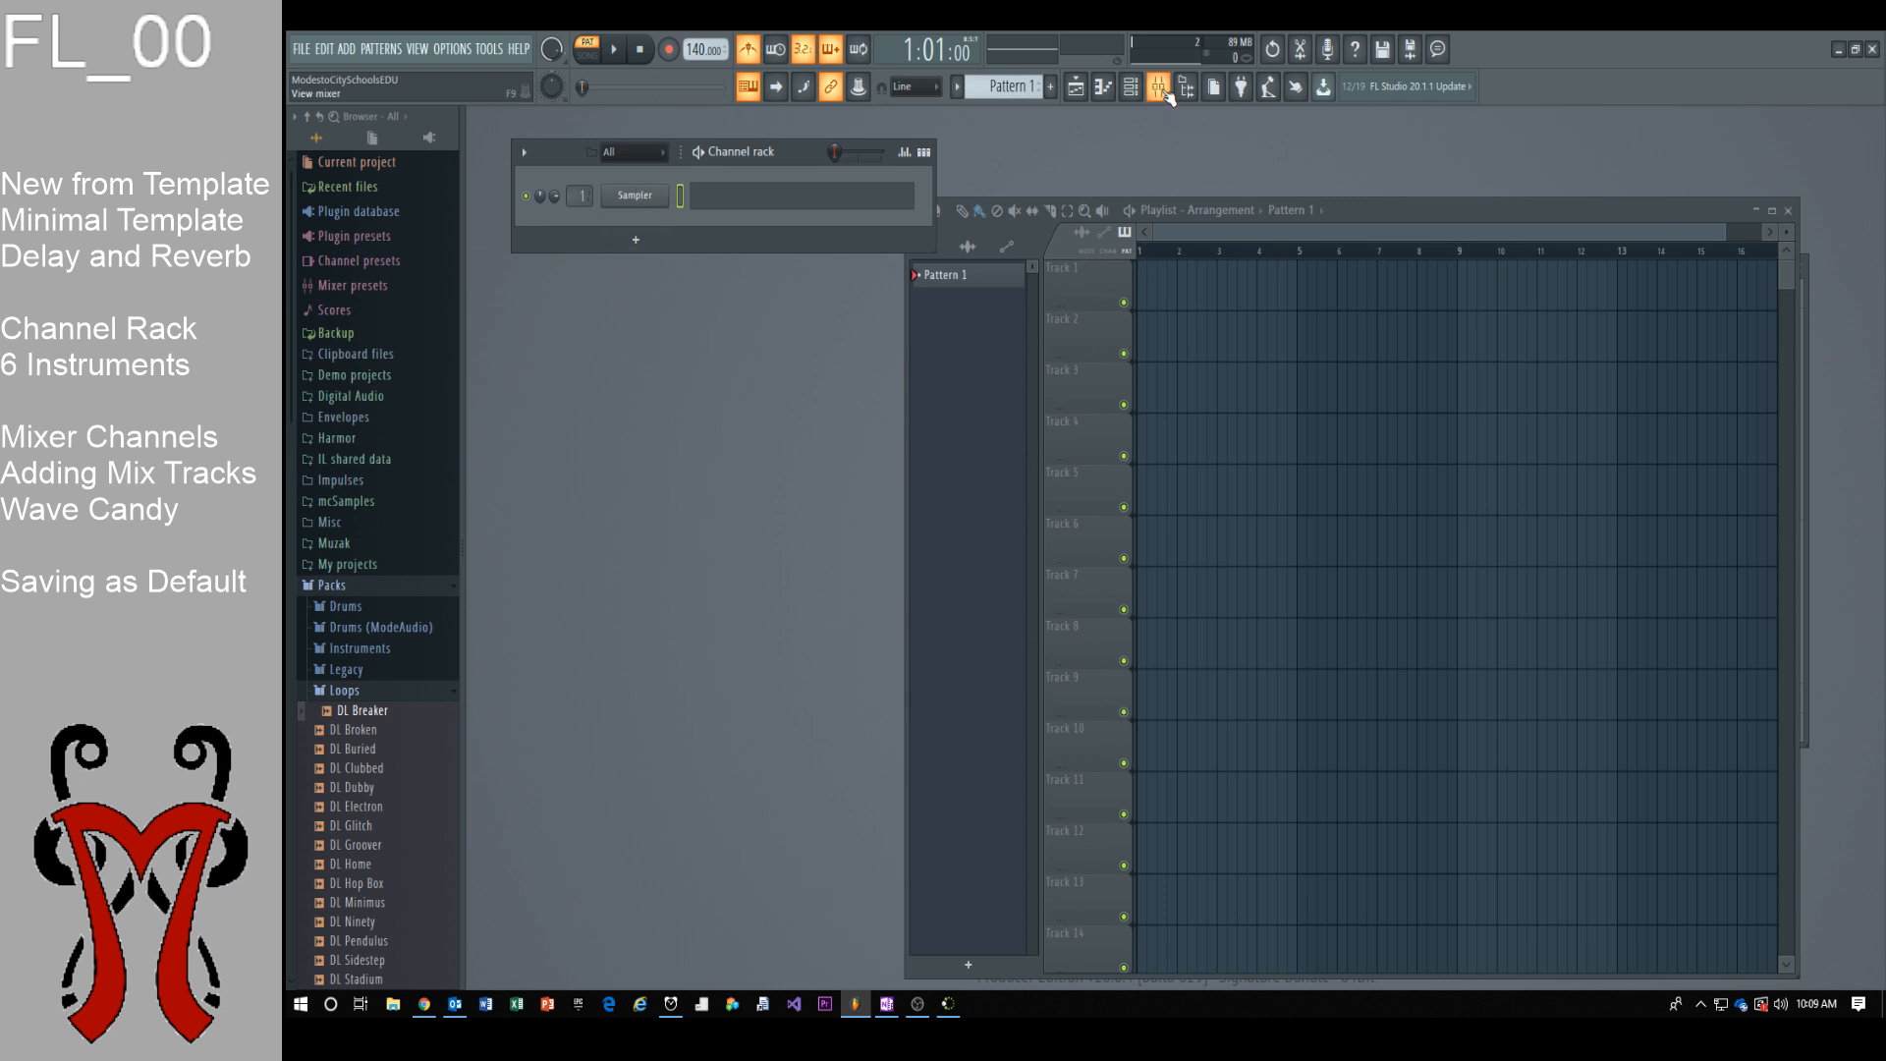
key(super+plus)
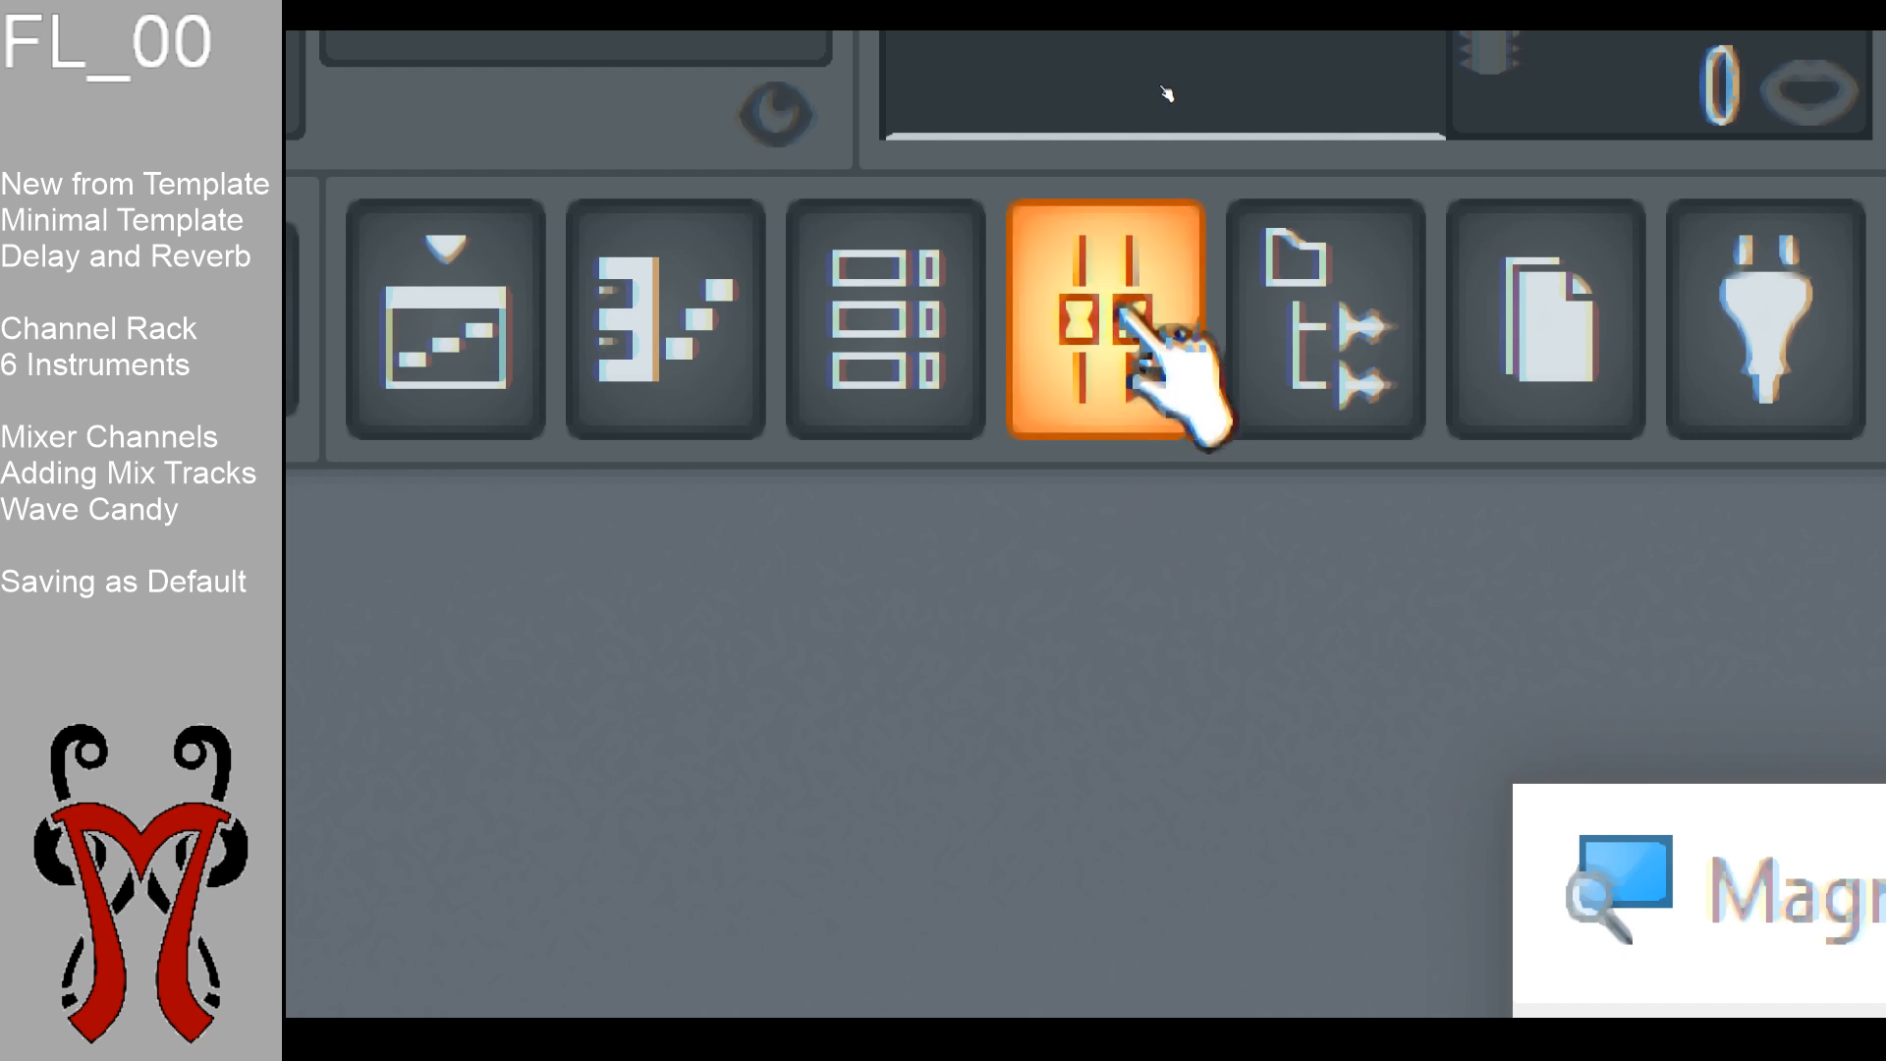
key(super+Escape)
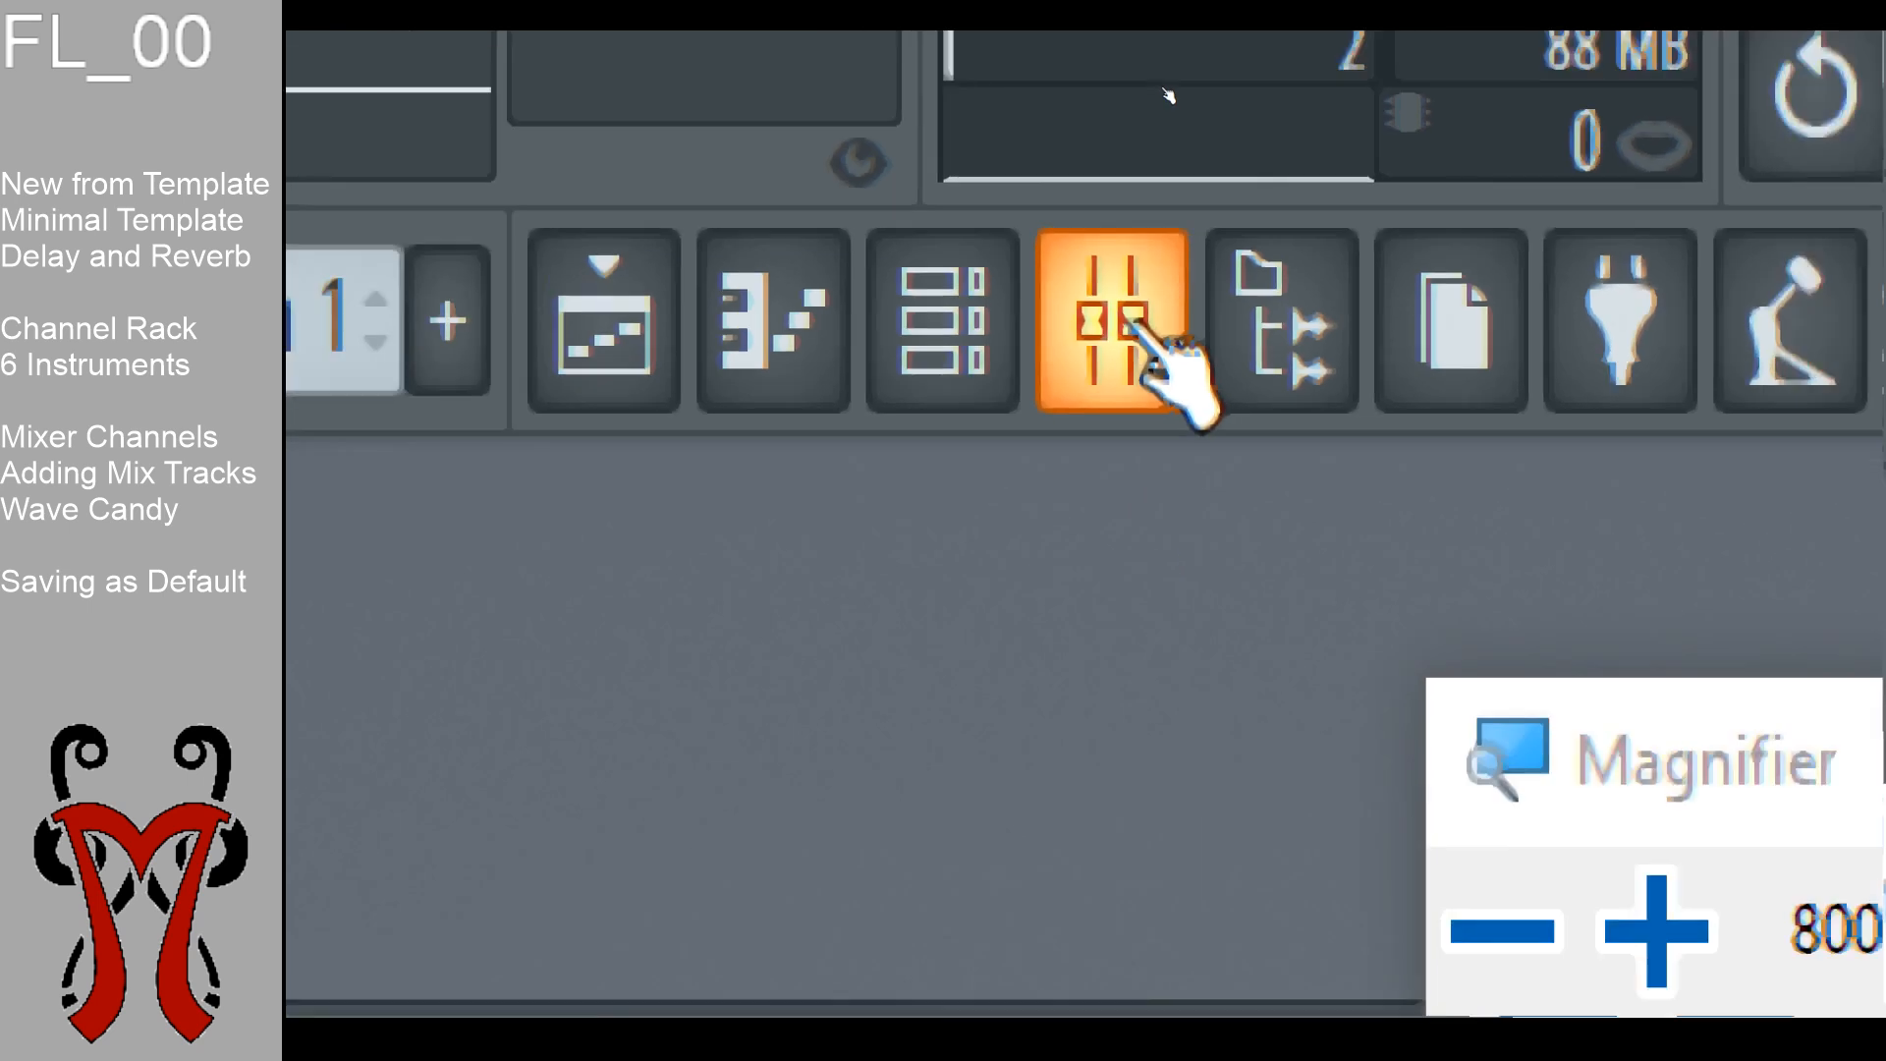
drag(1176, 268, 1222, 214)
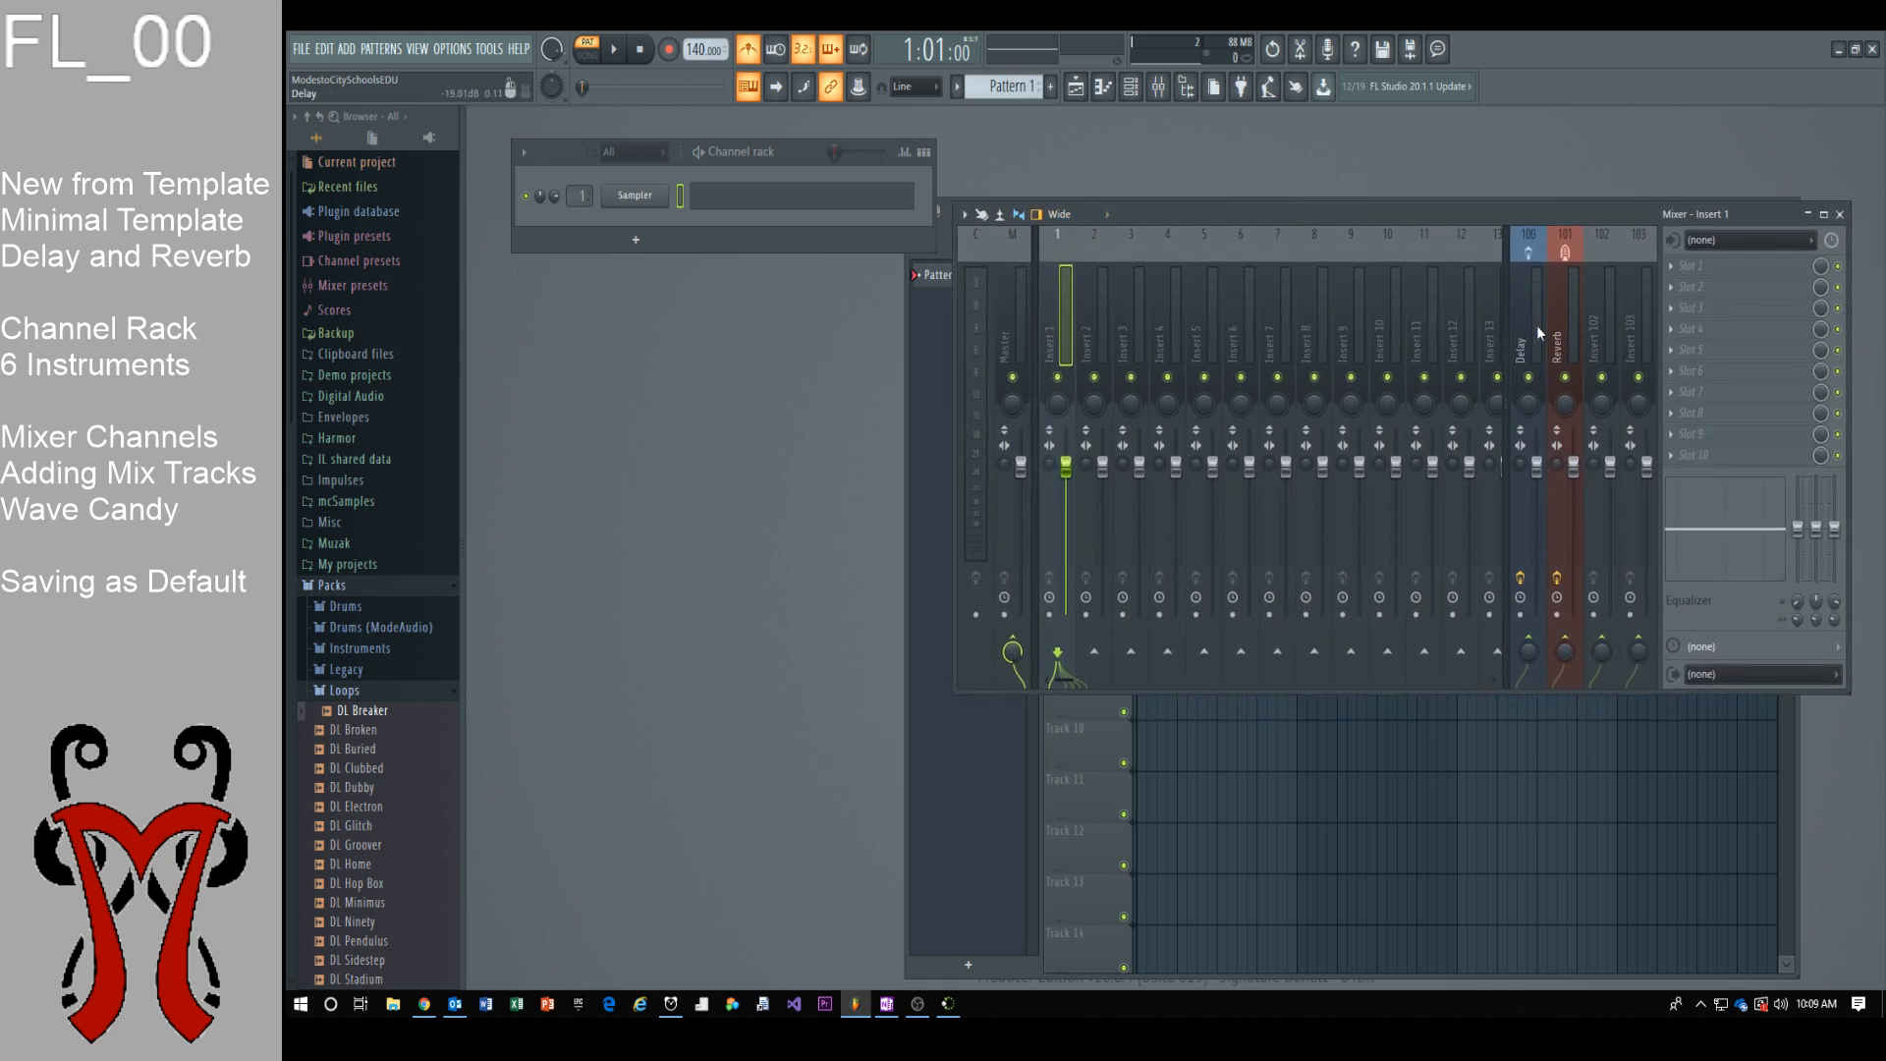
Step: Replace the Fruity delay bank effect on the Delay mixer track with Fruity Delay 3
key(super+plus)
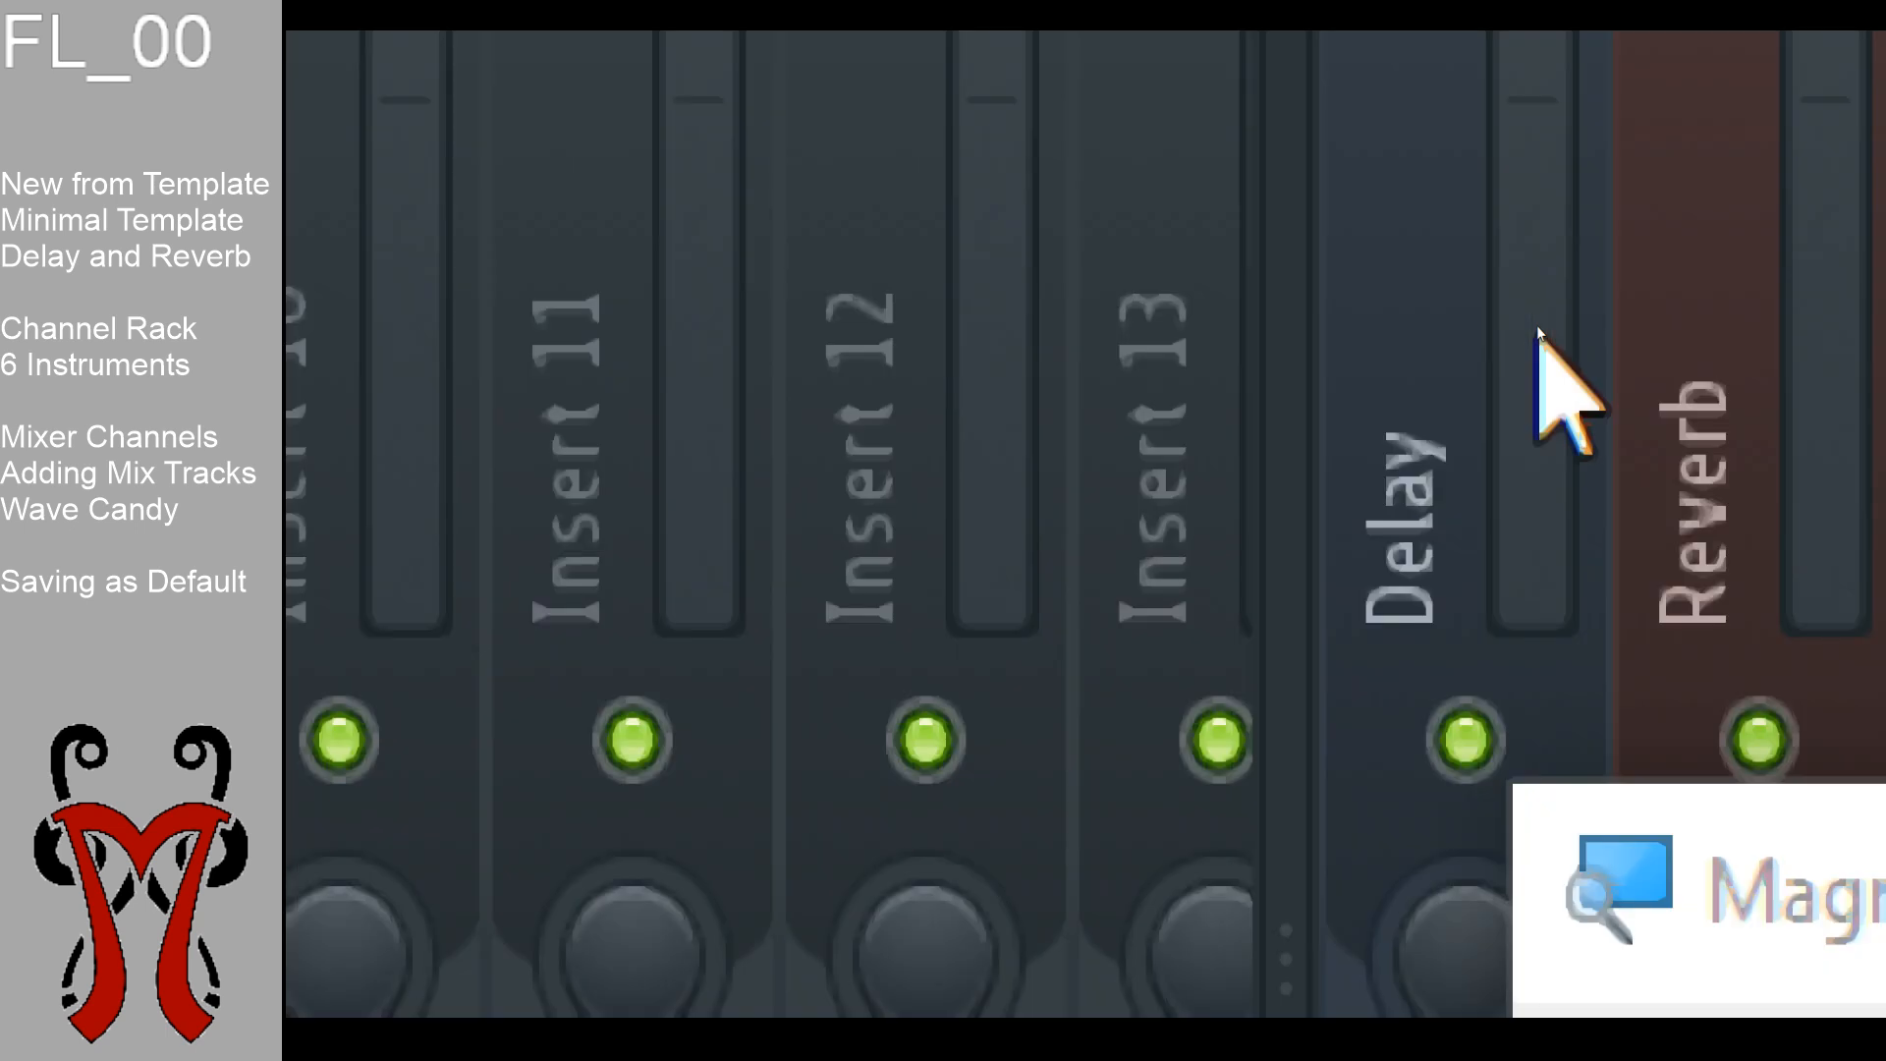
key(super+minus)
key(super+minus)
key(super+minus)
key(super+minus)
key(super+minus)
key(super+minus)
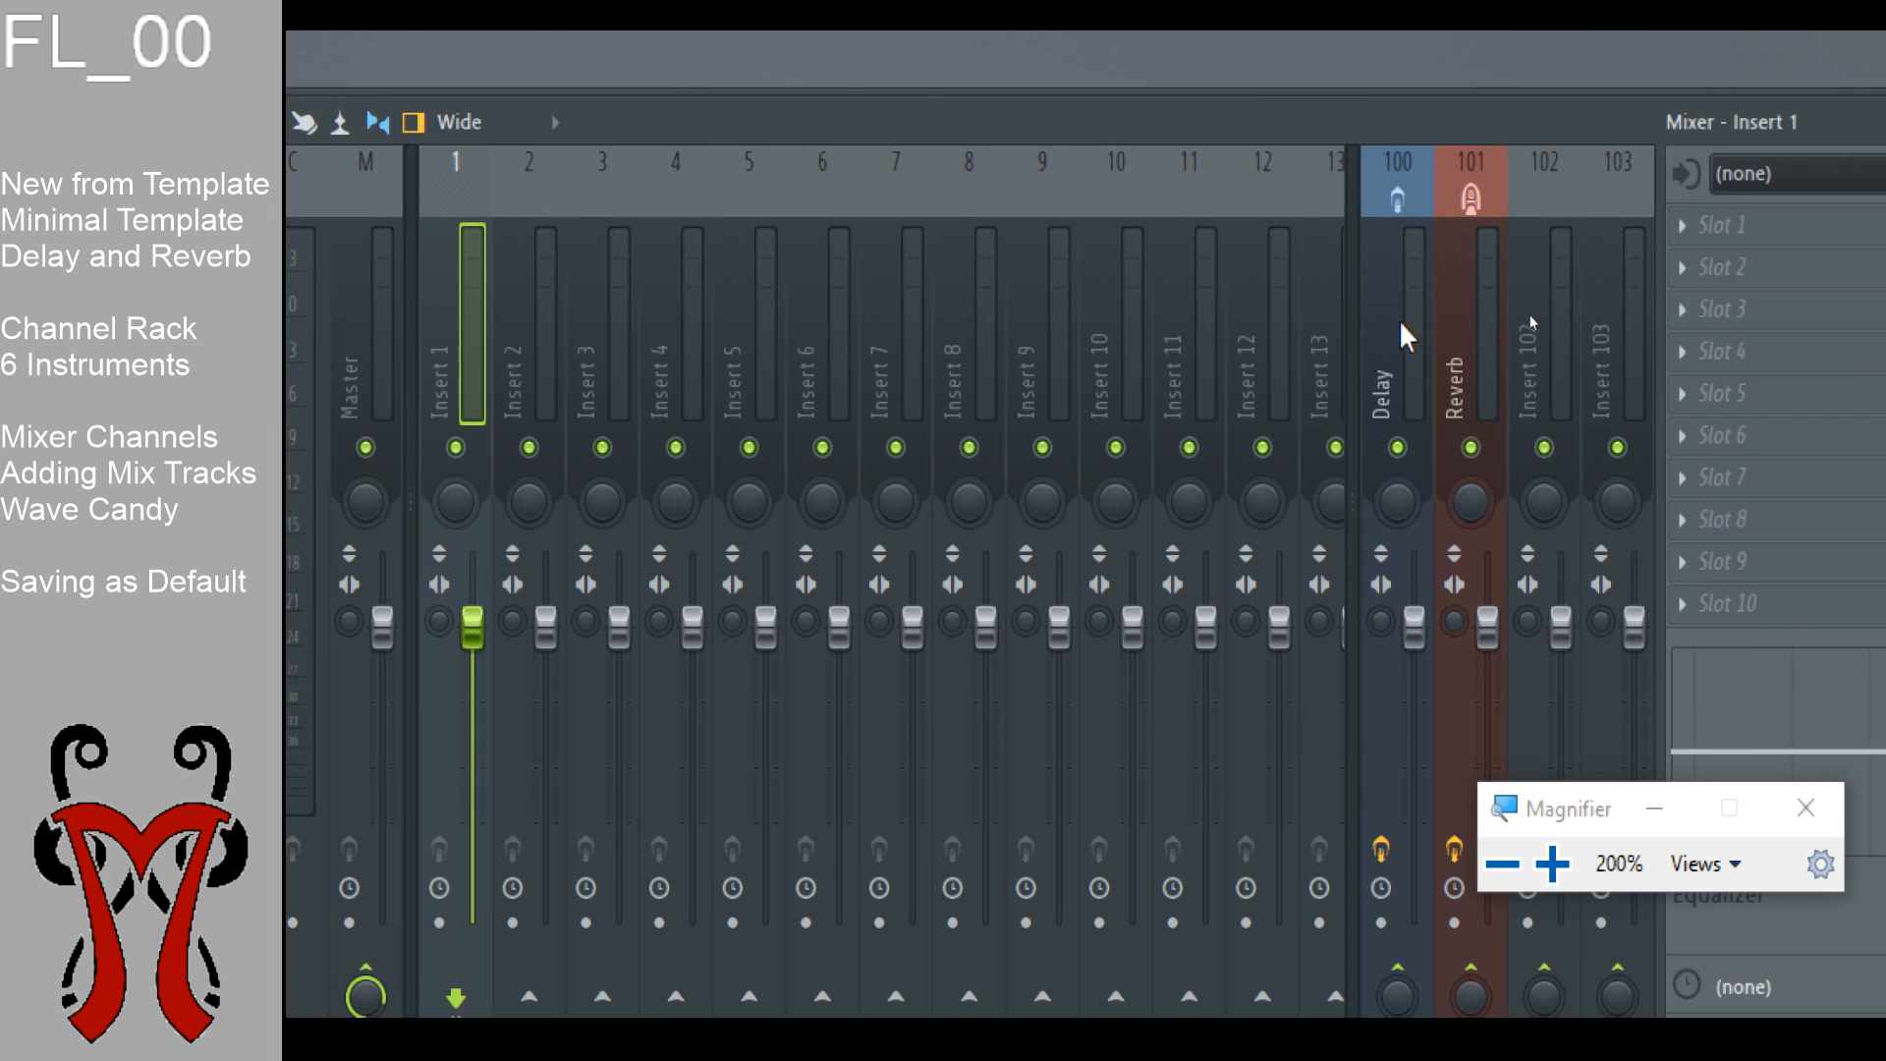
click(1179, 316)
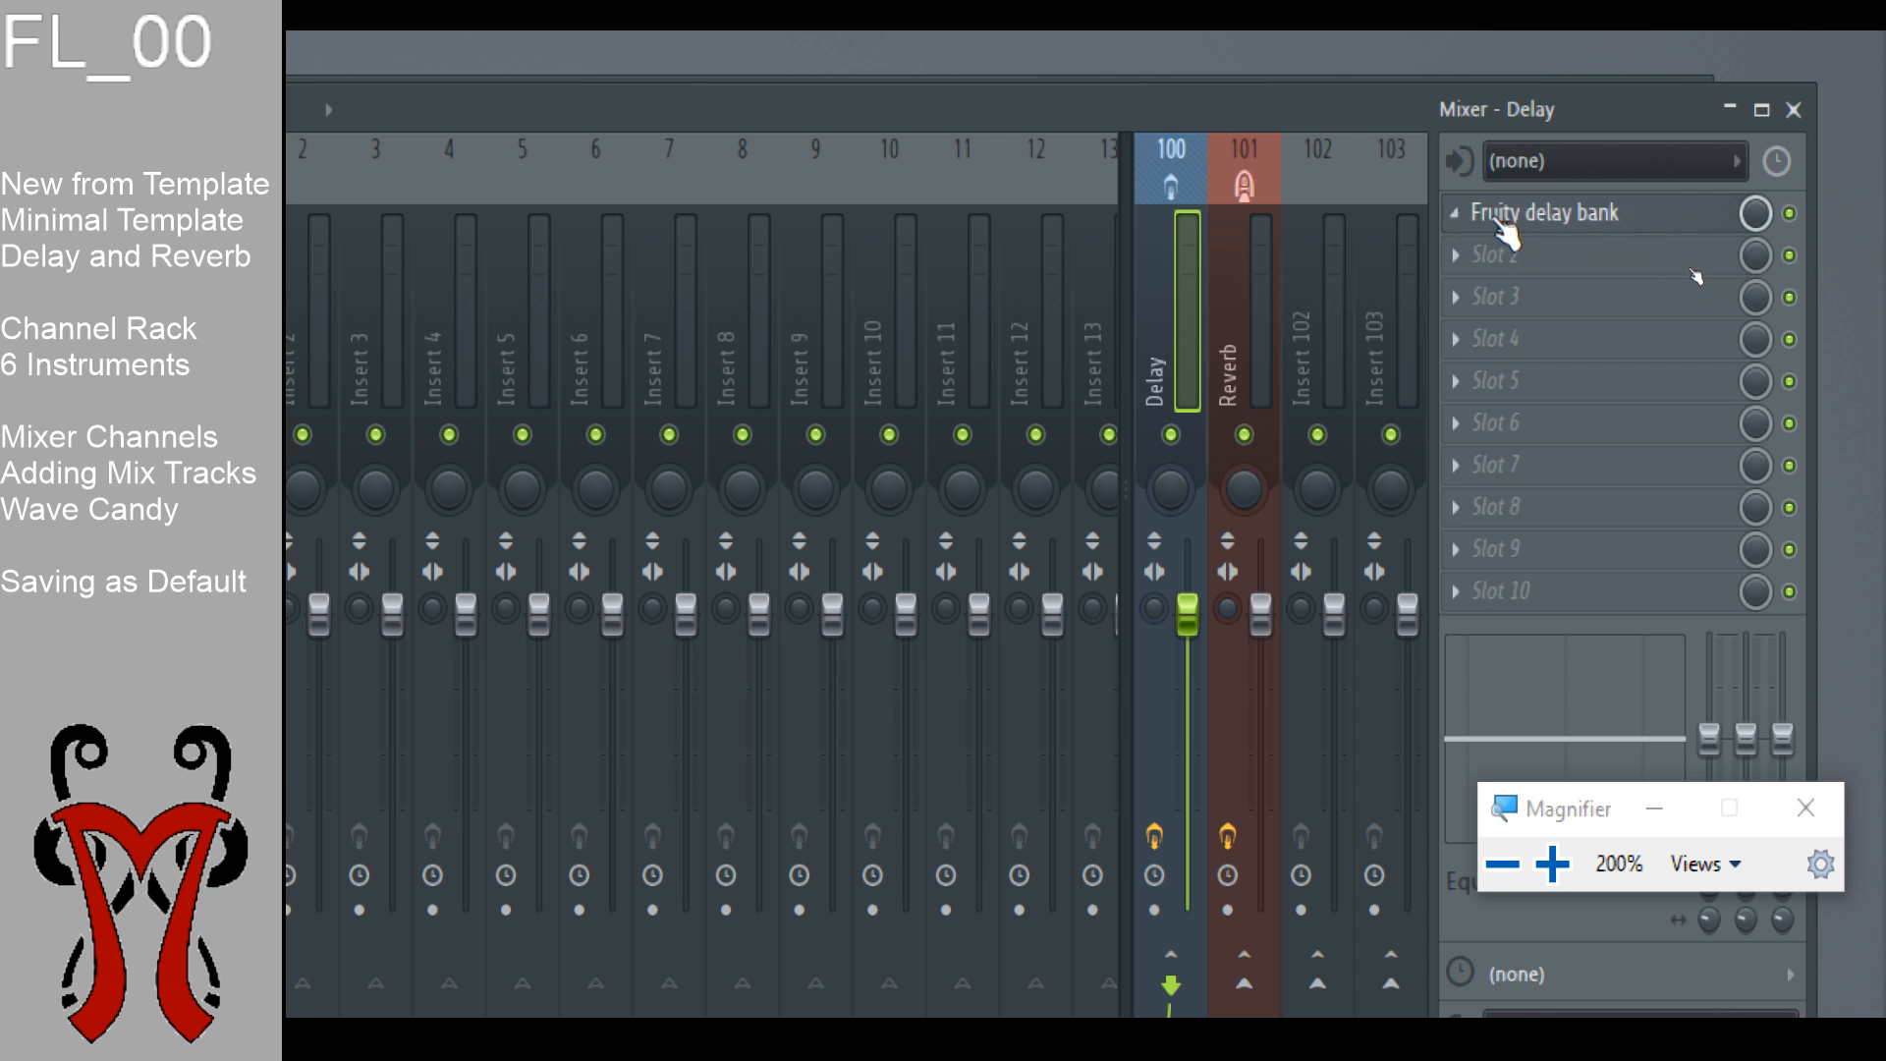
click(1457, 216)
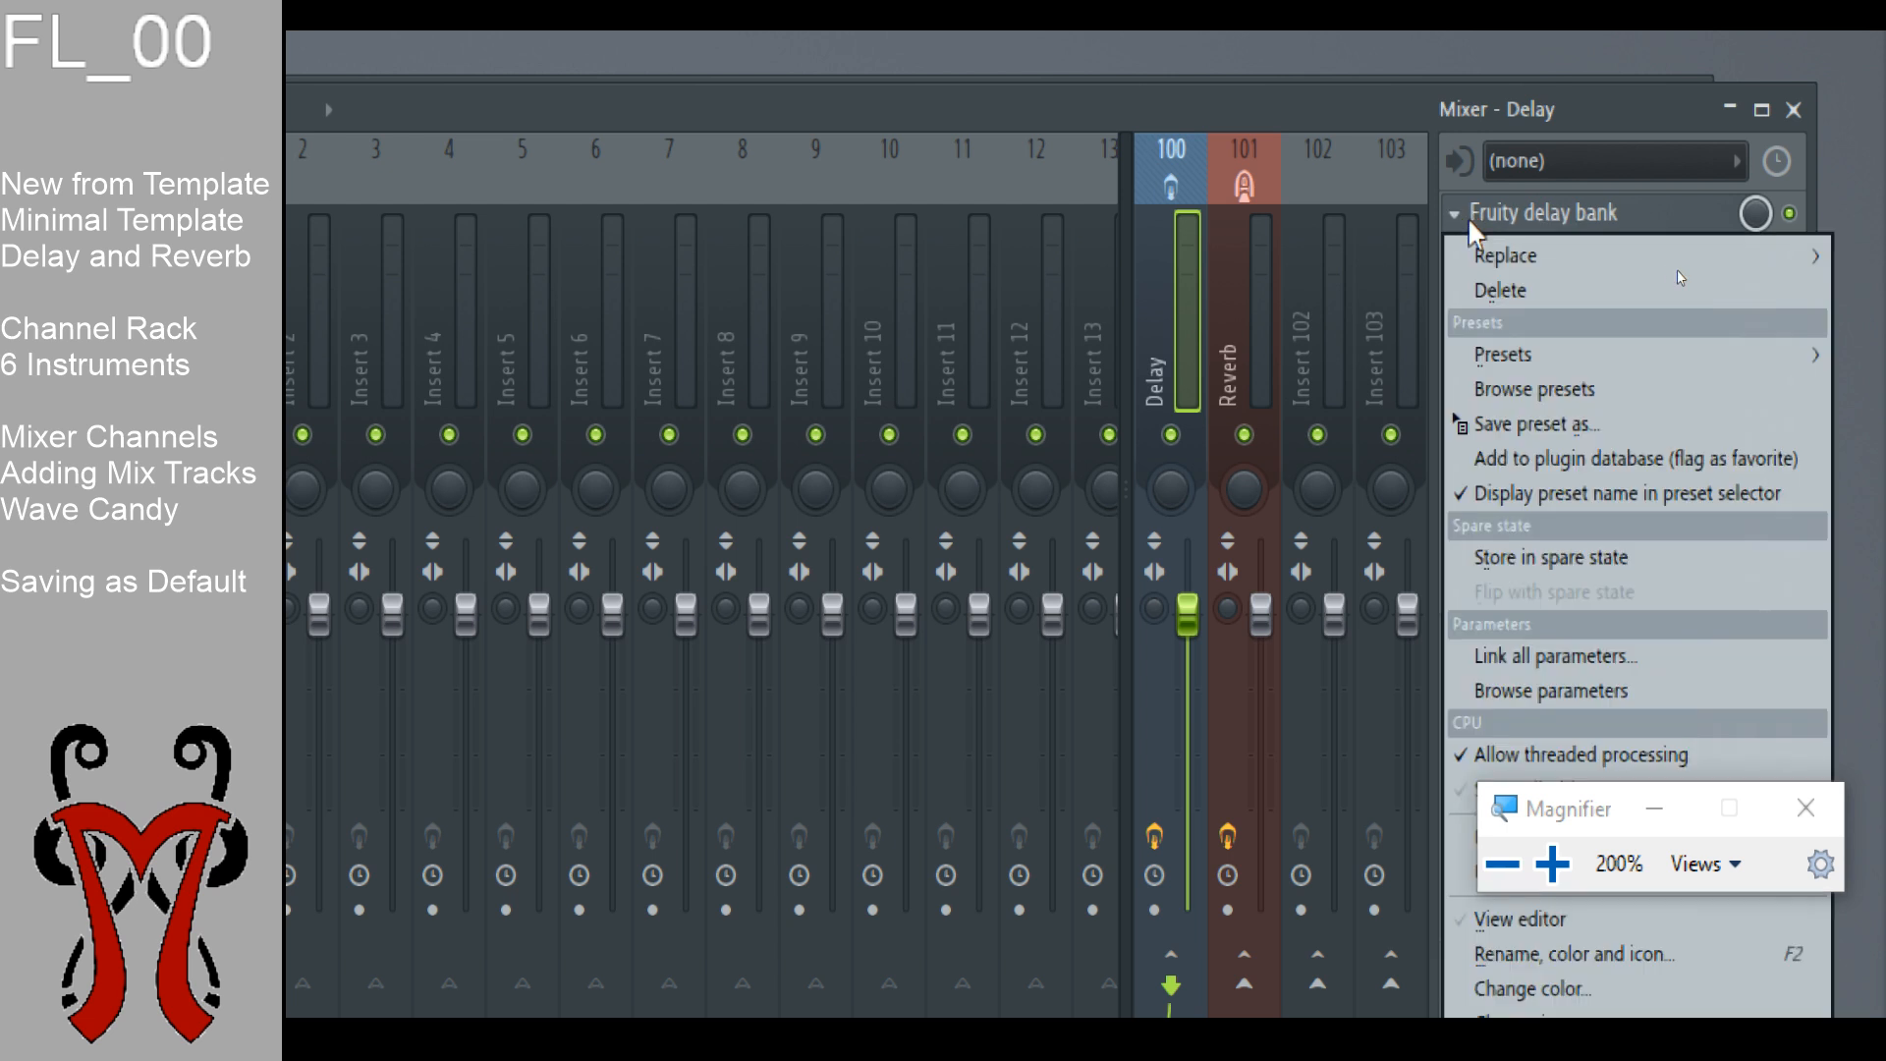
mouse_move(1493, 251)
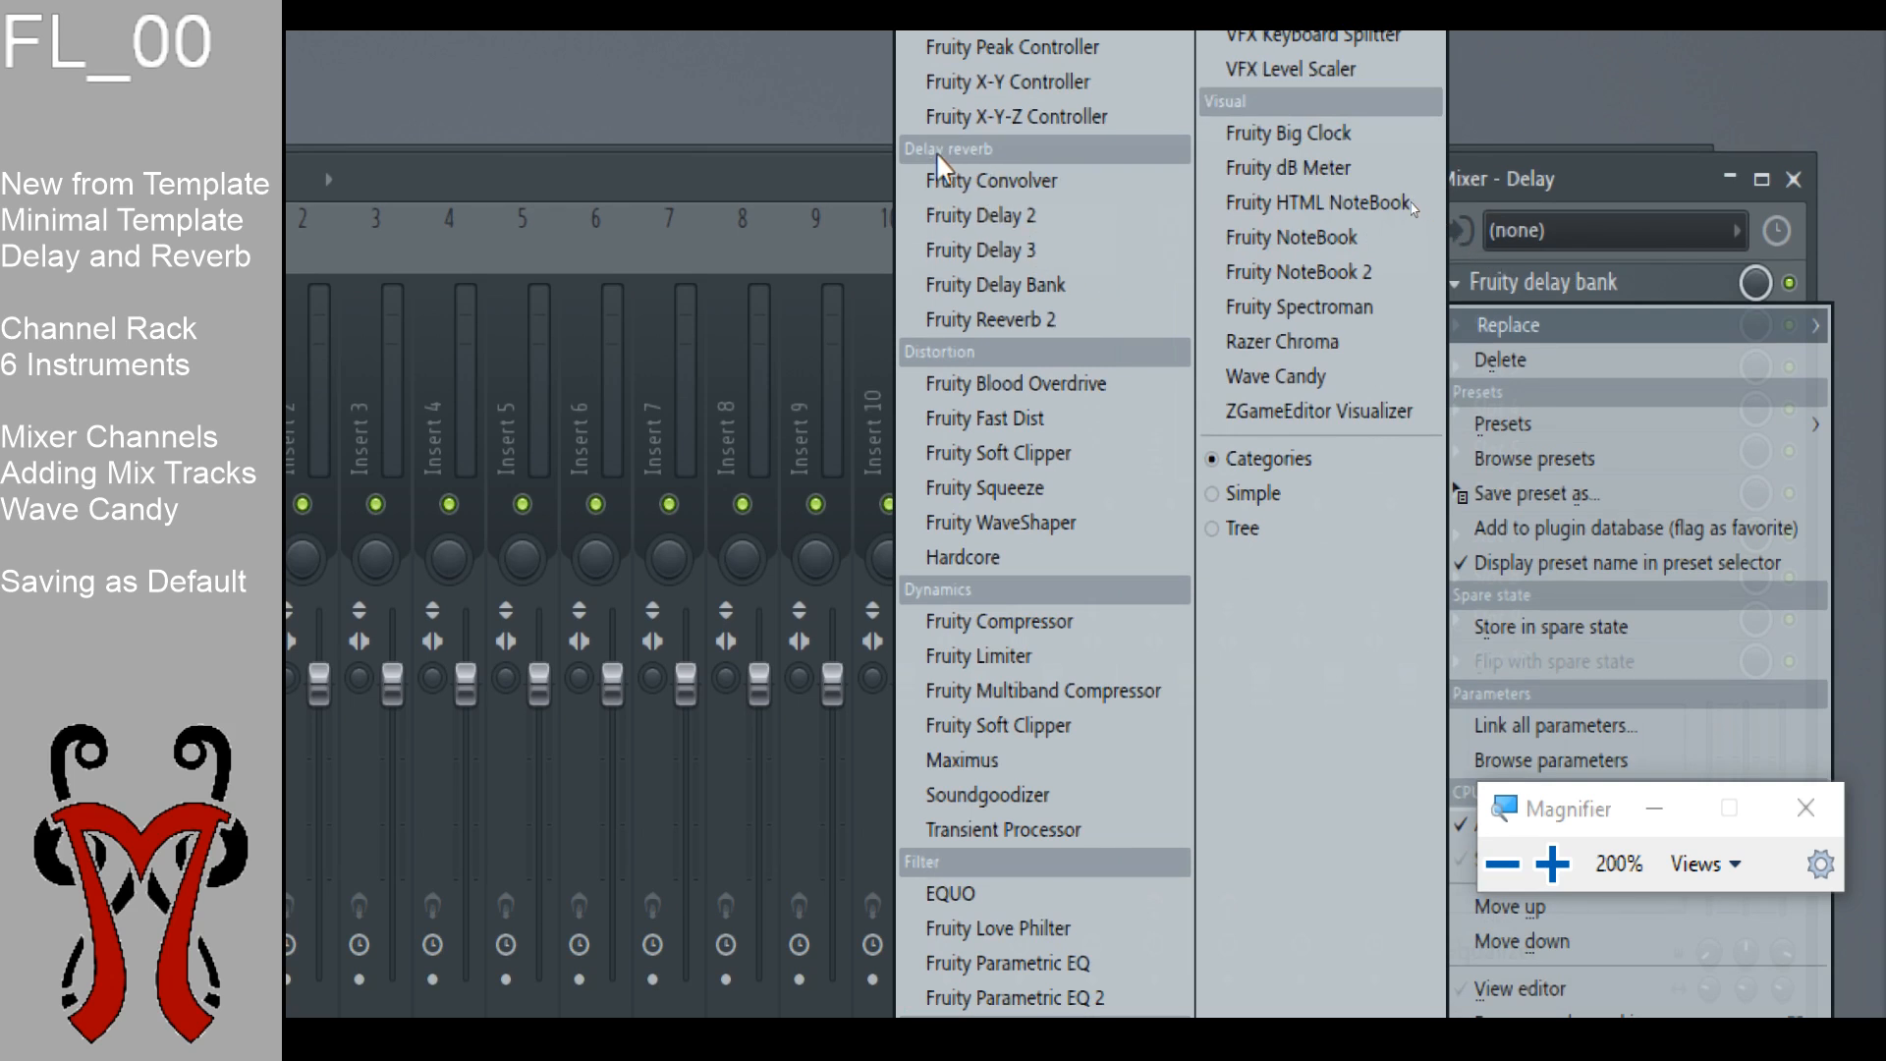
click(996, 250)
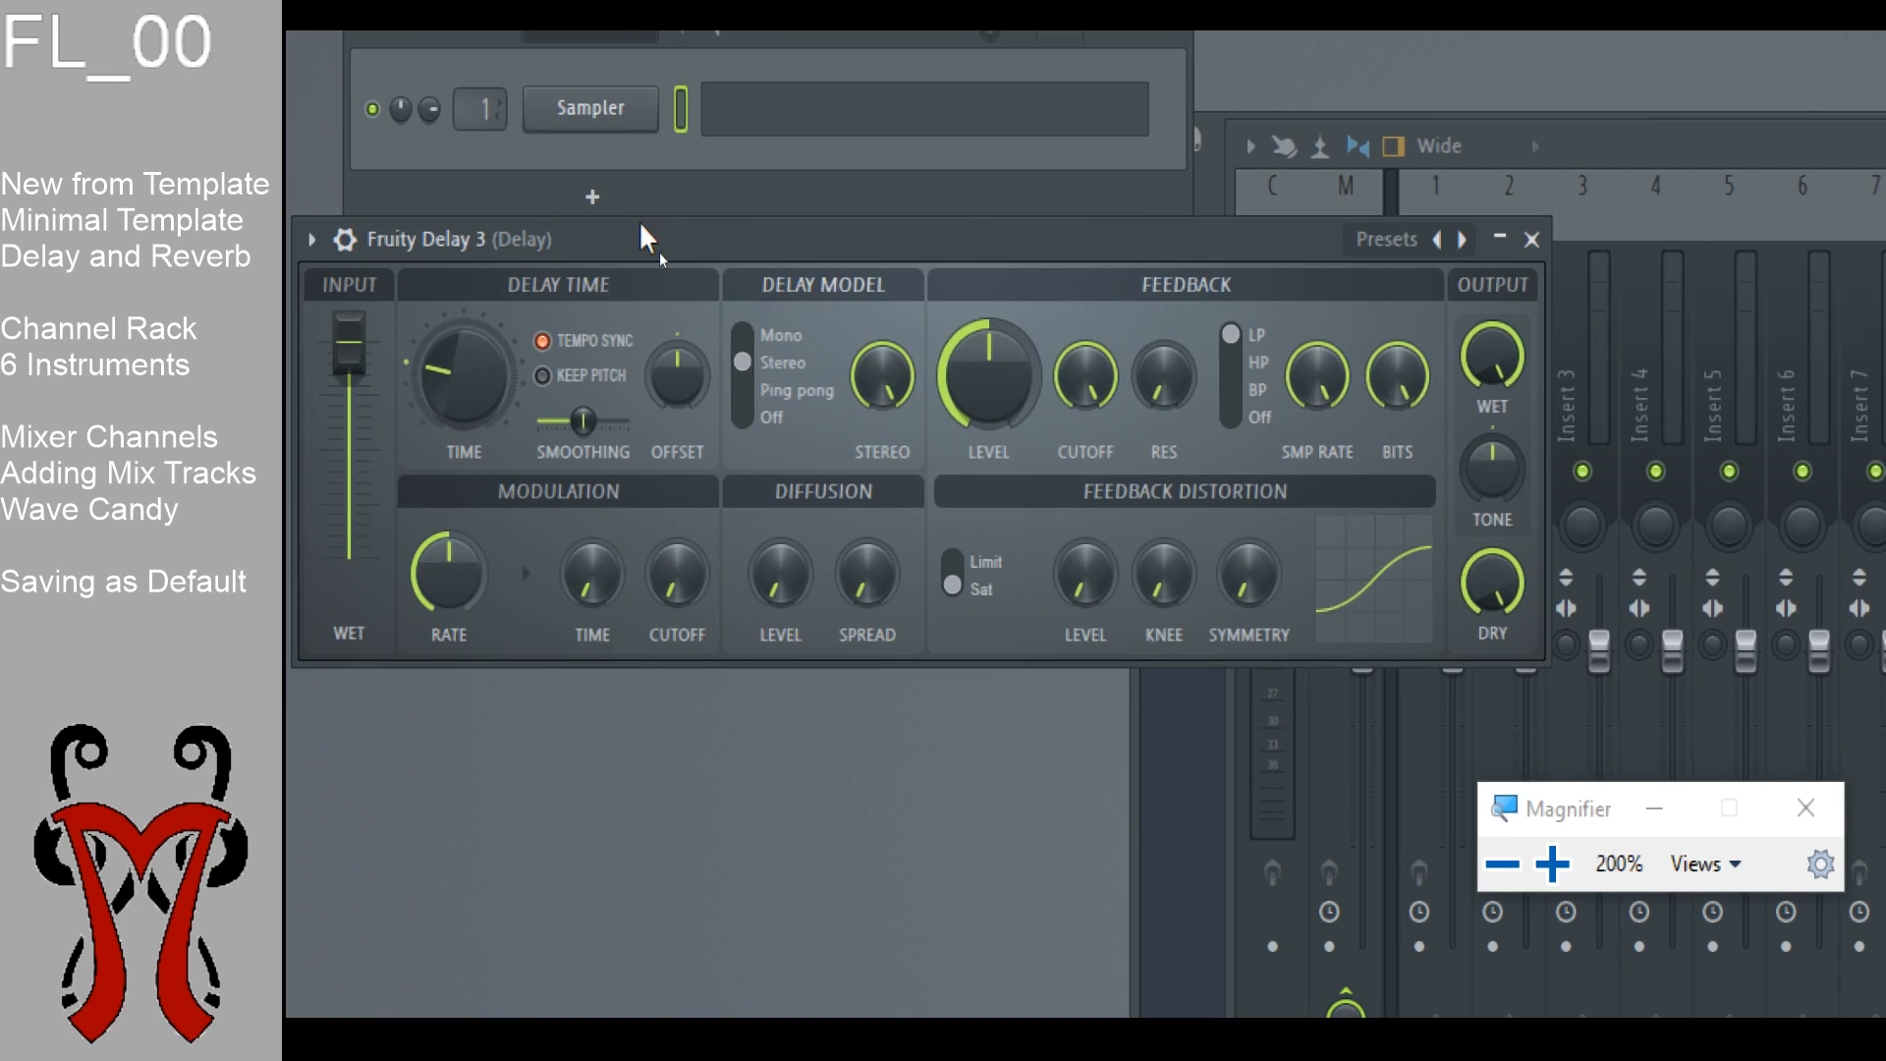
Step: Move the Fruity Delay 3 window off the channel rack and bring the mixer in front of it
drag(641, 228, 1723, 754)
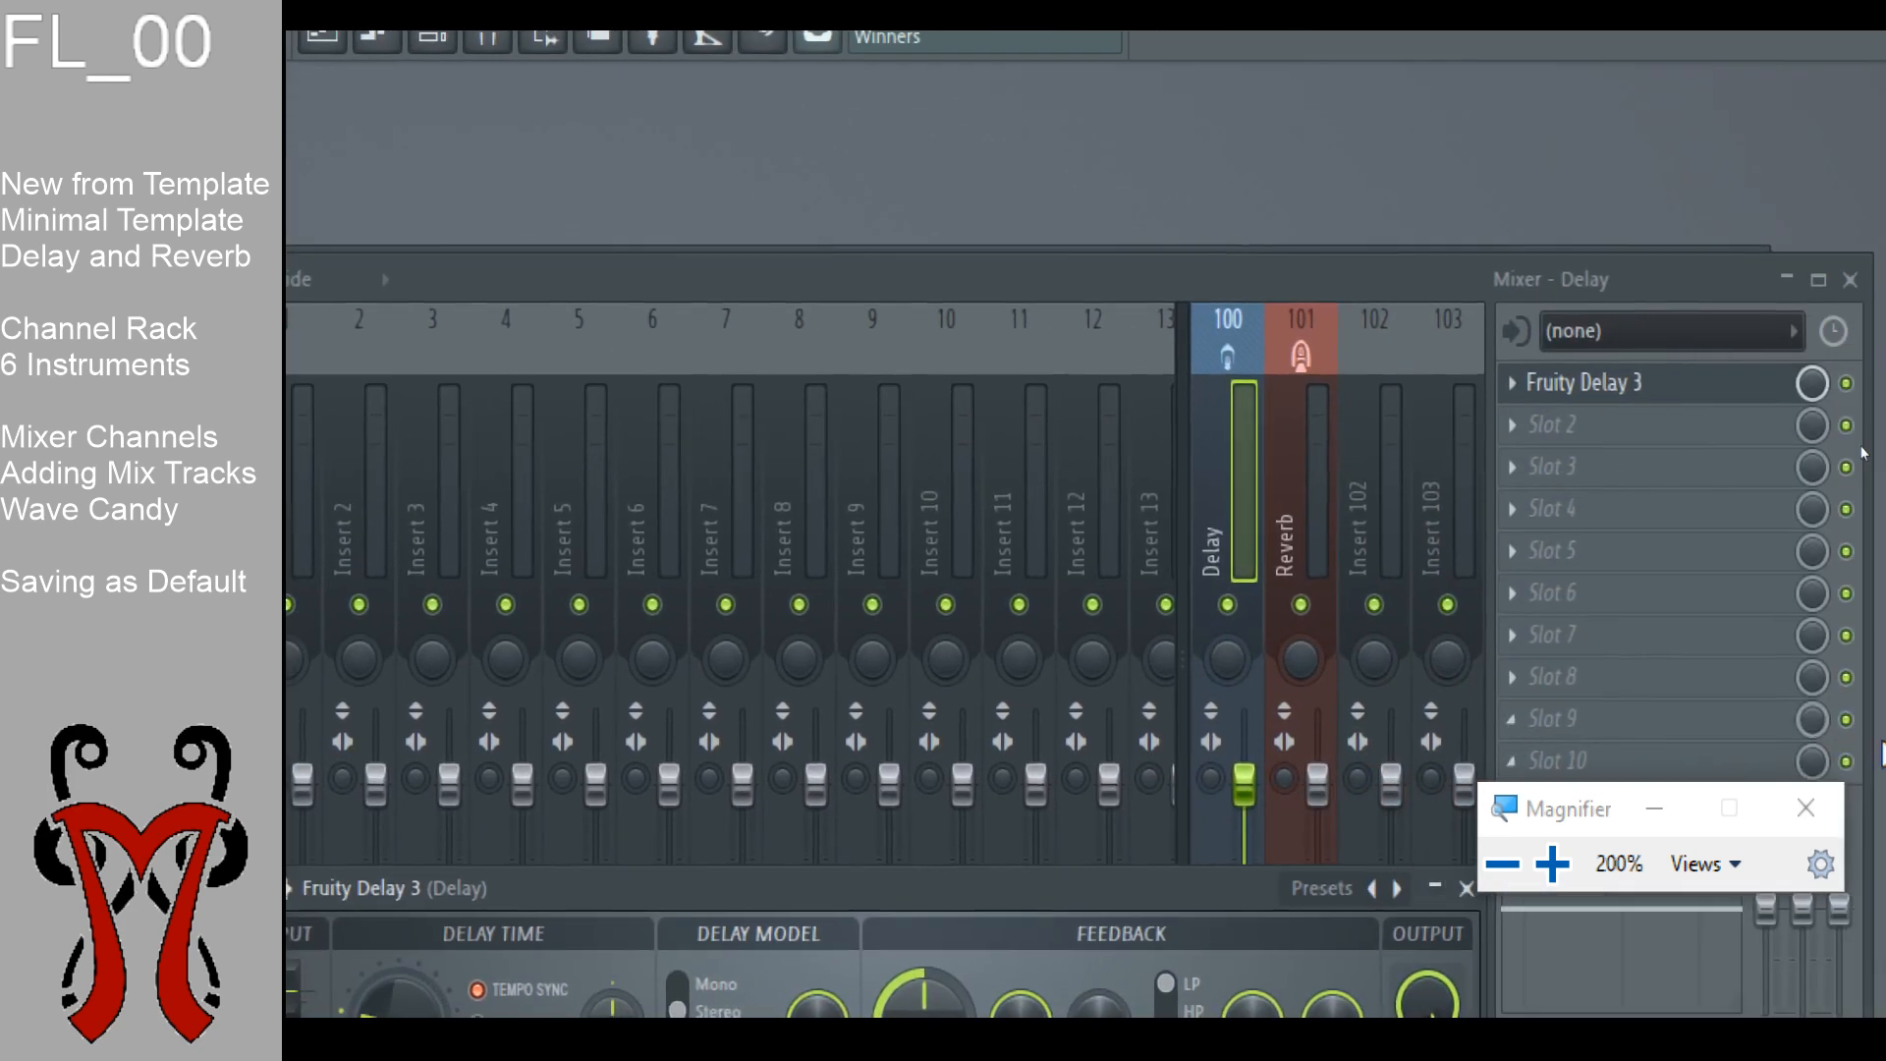
click(1205, 524)
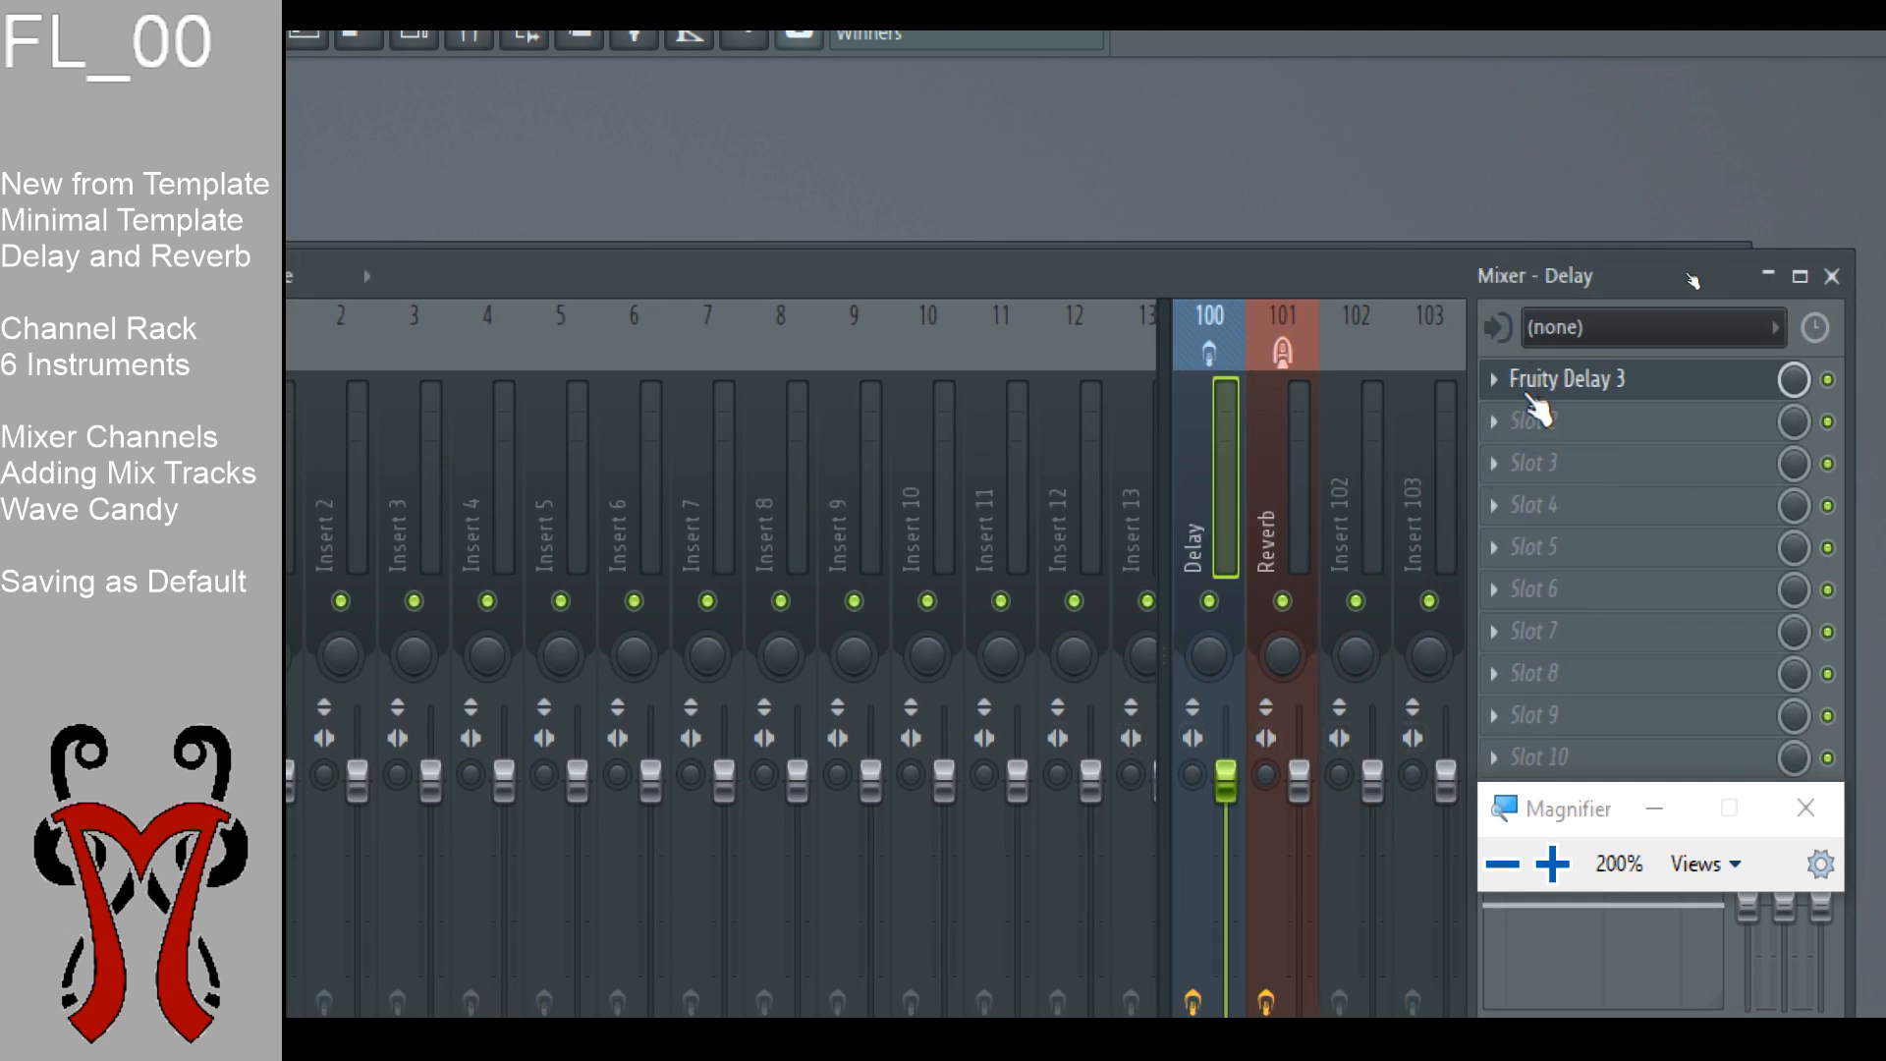
key(super+Escape)
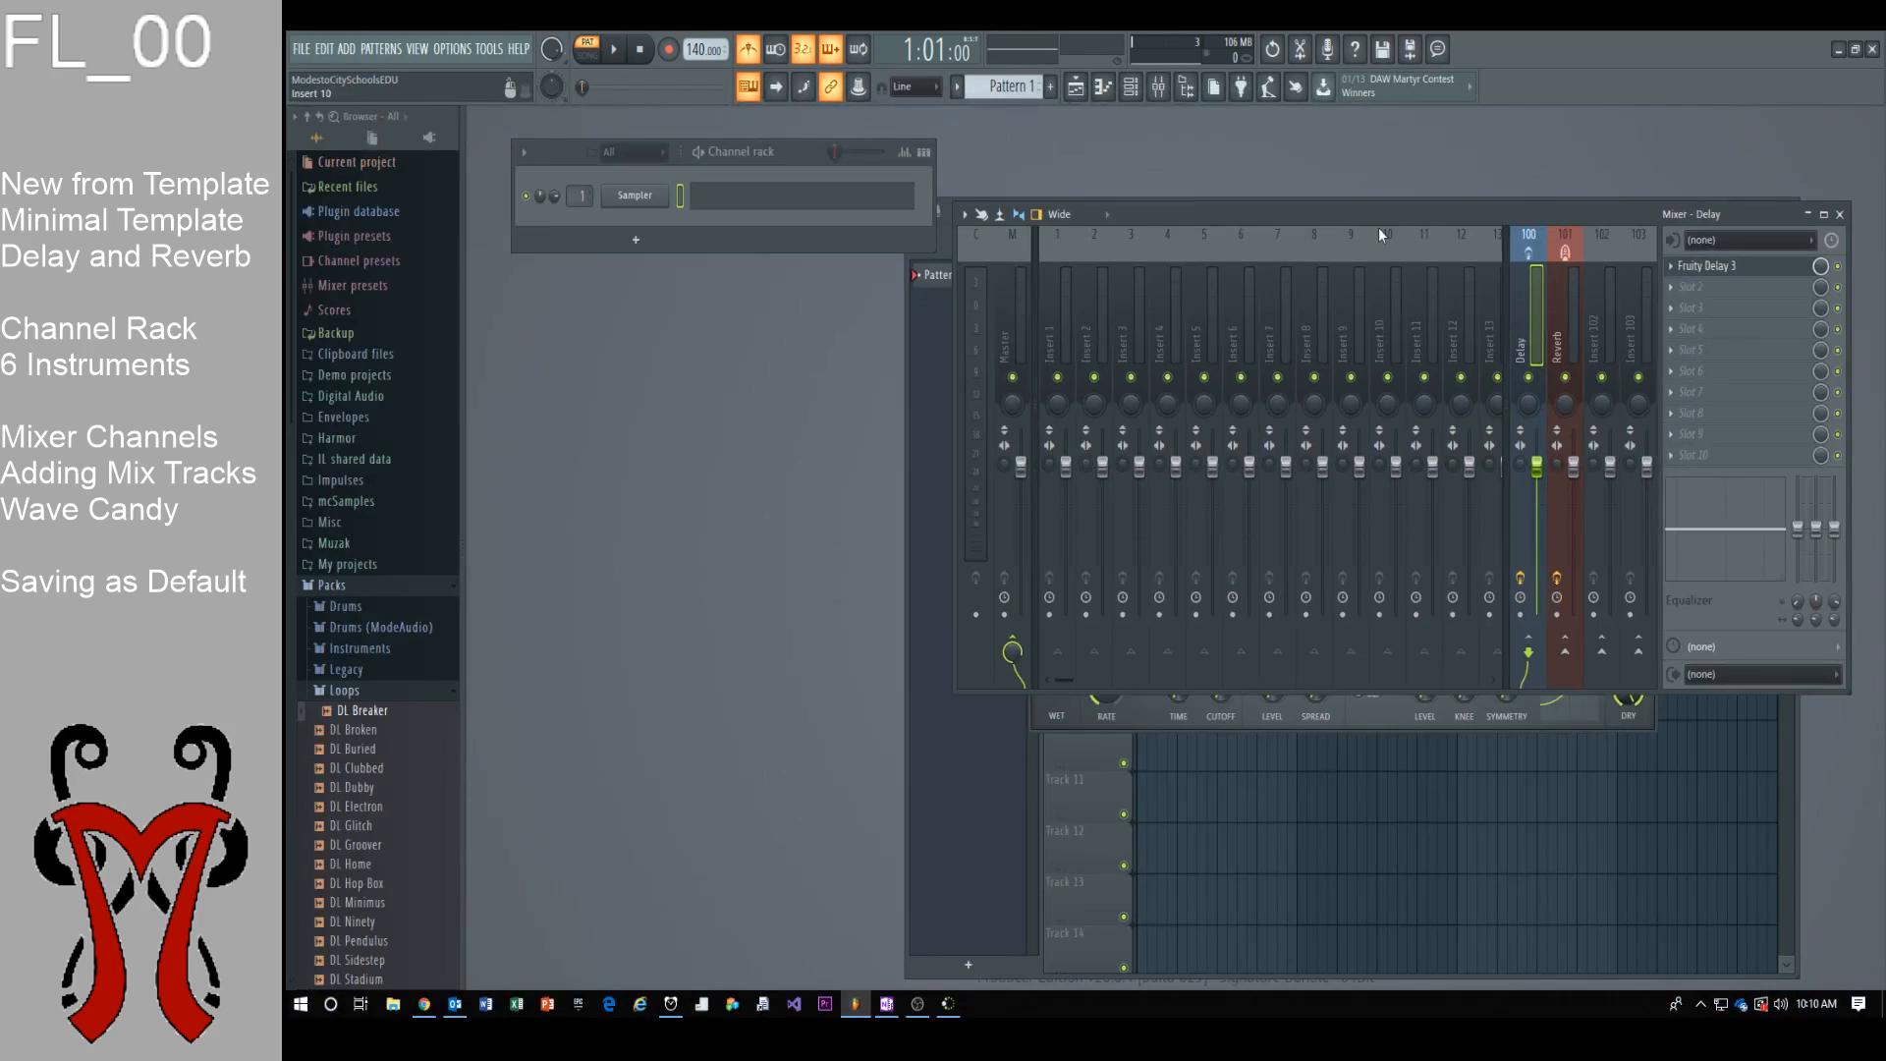
drag(1370, 212, 1376, 263)
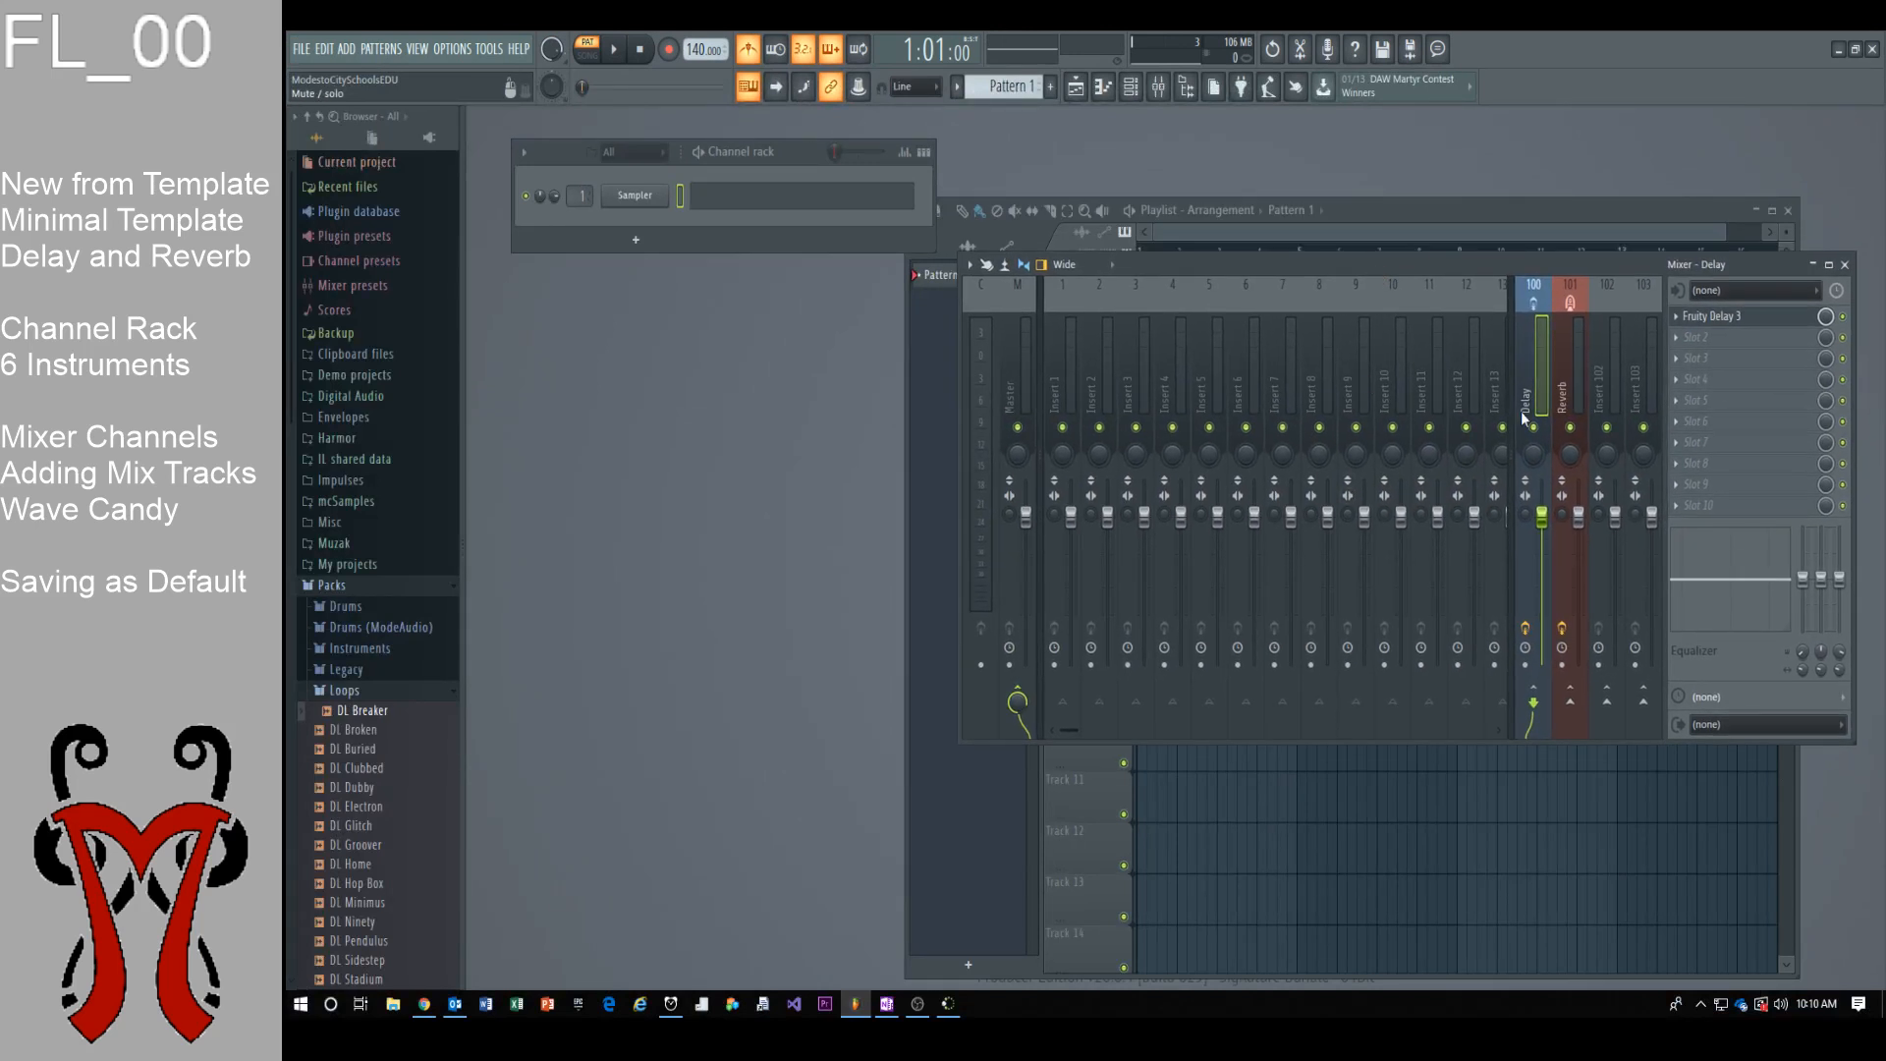
Step: Compare the effect slots of the Delay and Reverb mixer tracks, ending on the Reverb track
click(1572, 365)
click(1537, 359)
click(1569, 357)
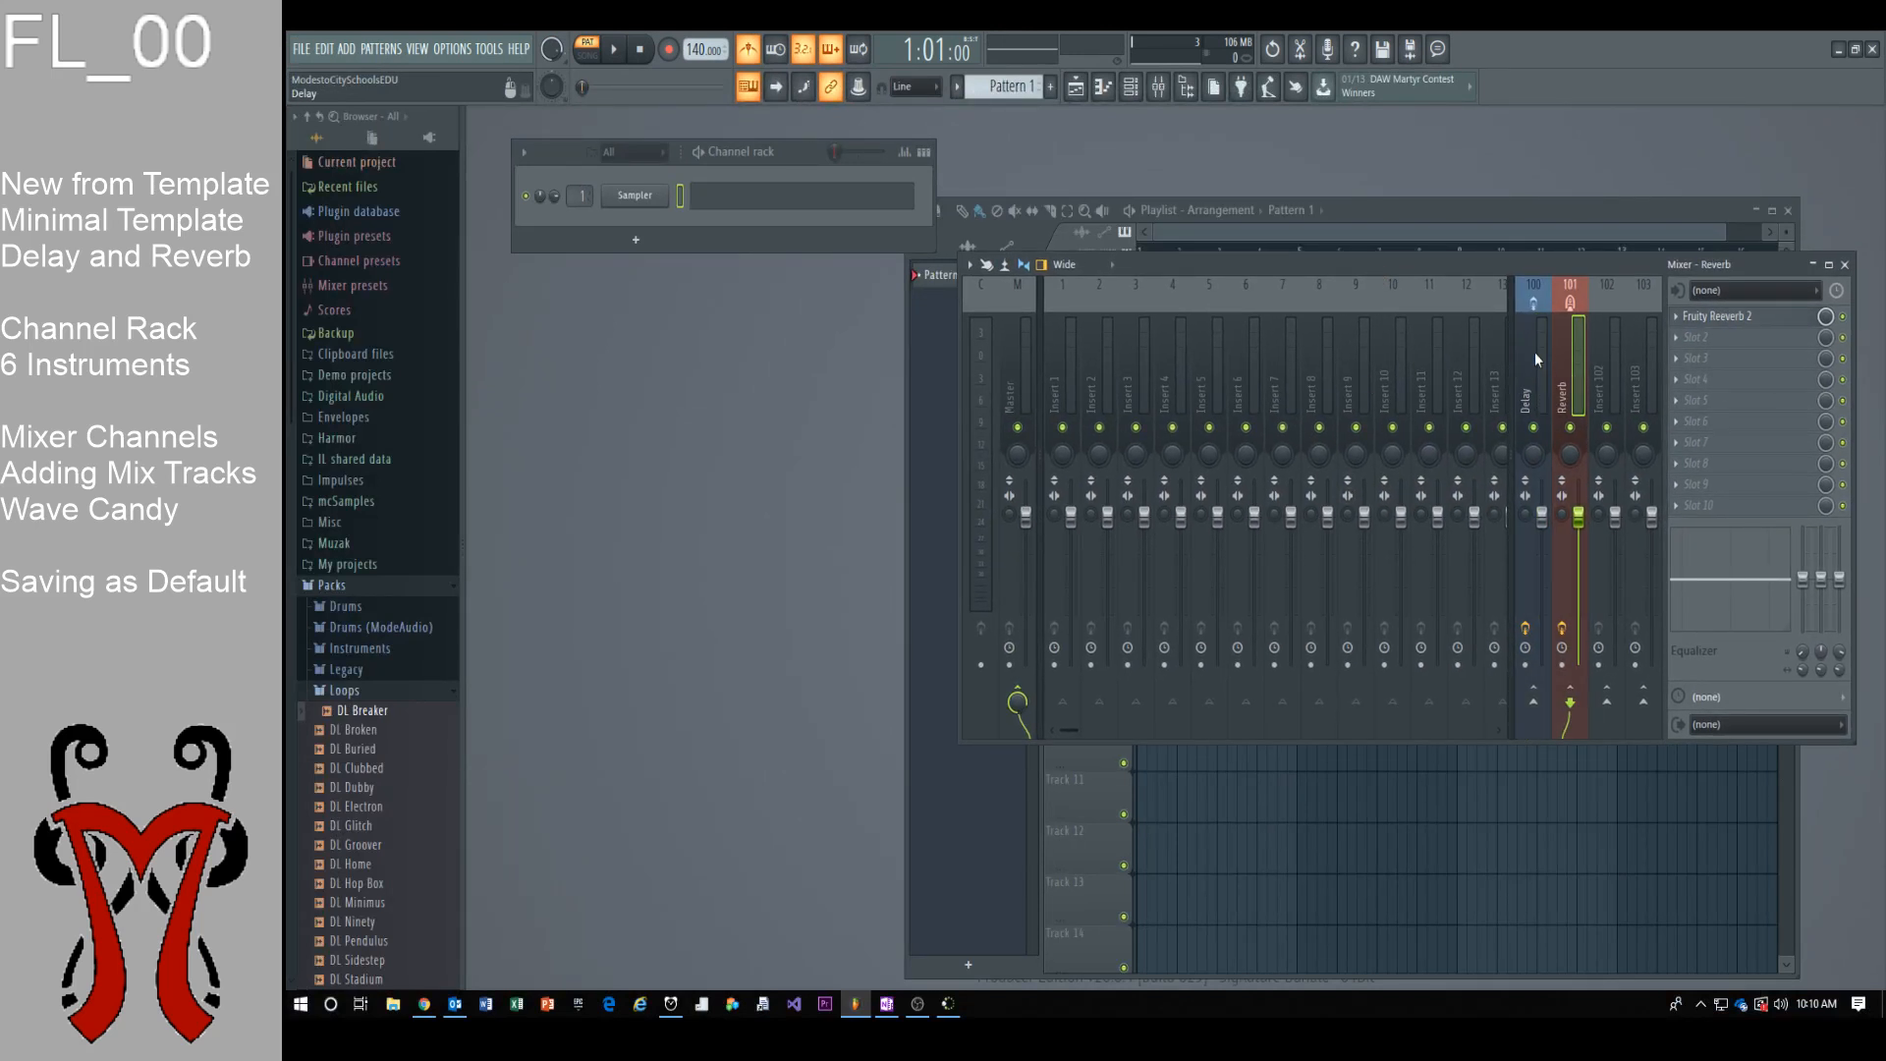
click(1539, 359)
click(1571, 356)
click(1529, 349)
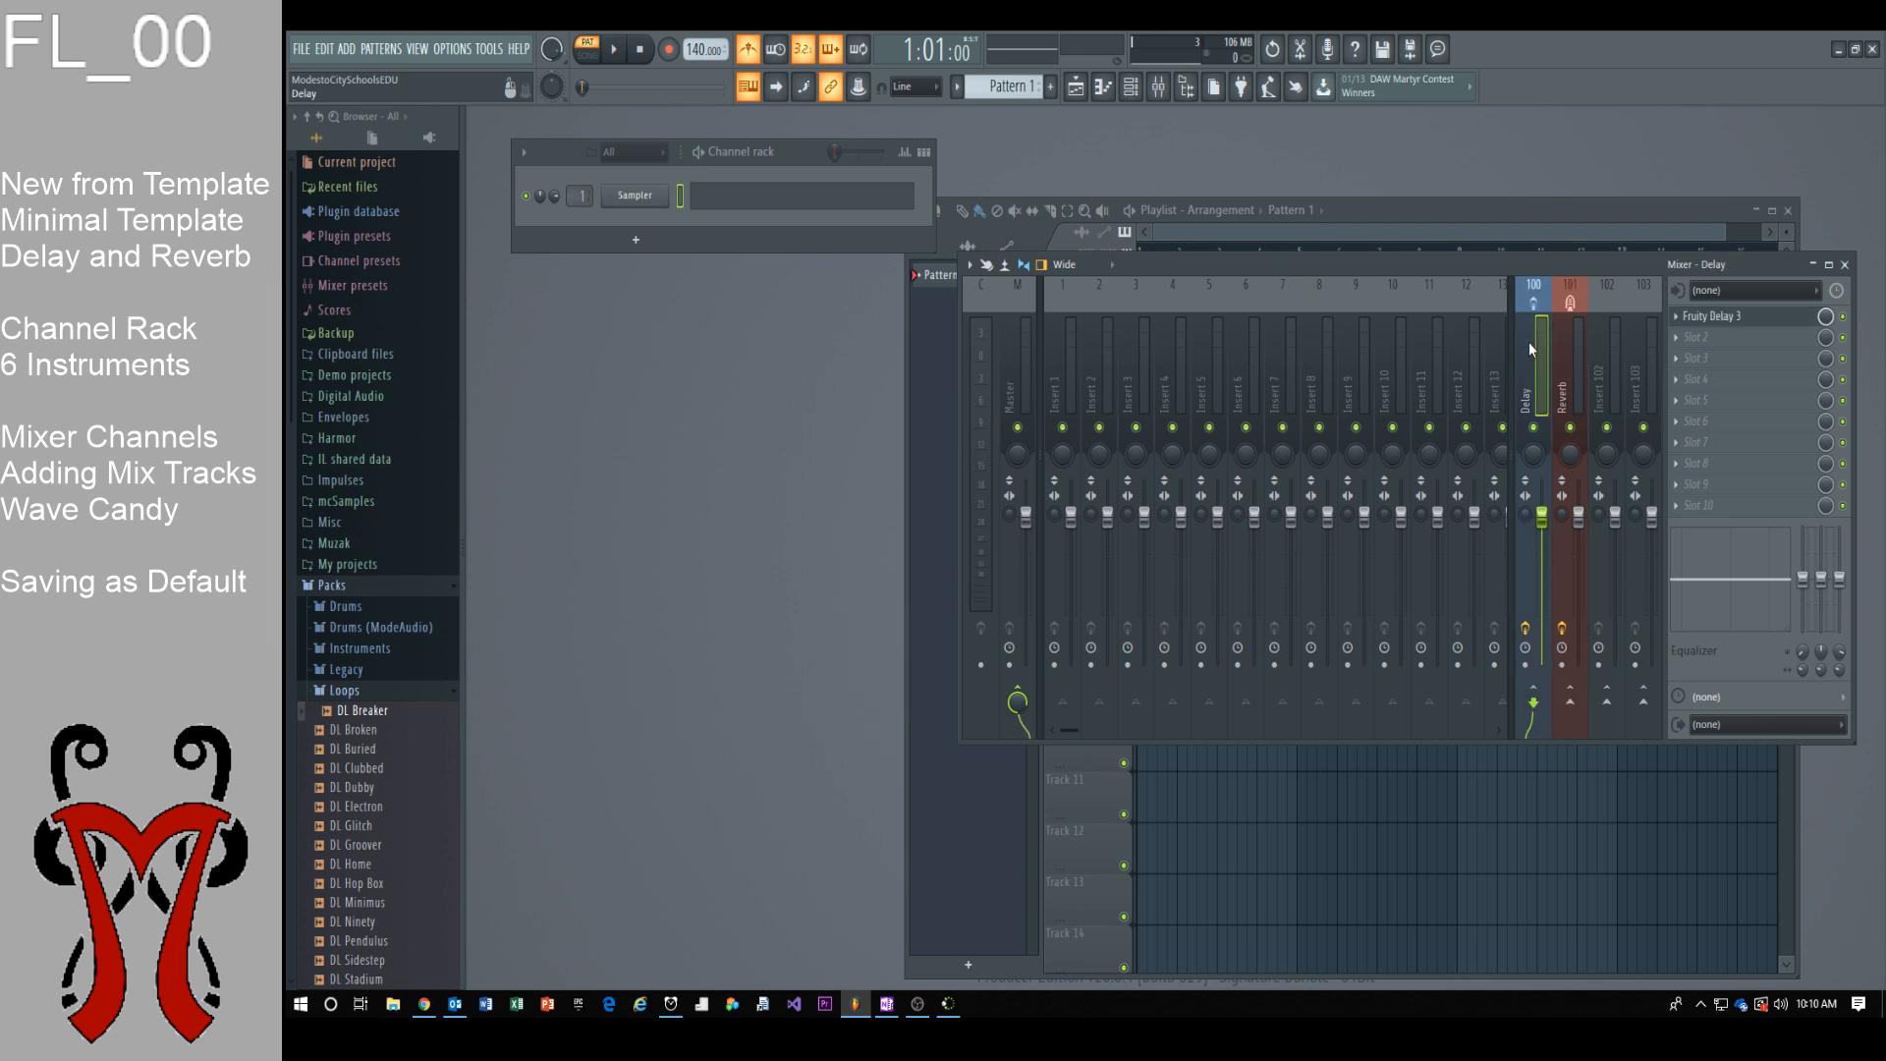
click(1564, 352)
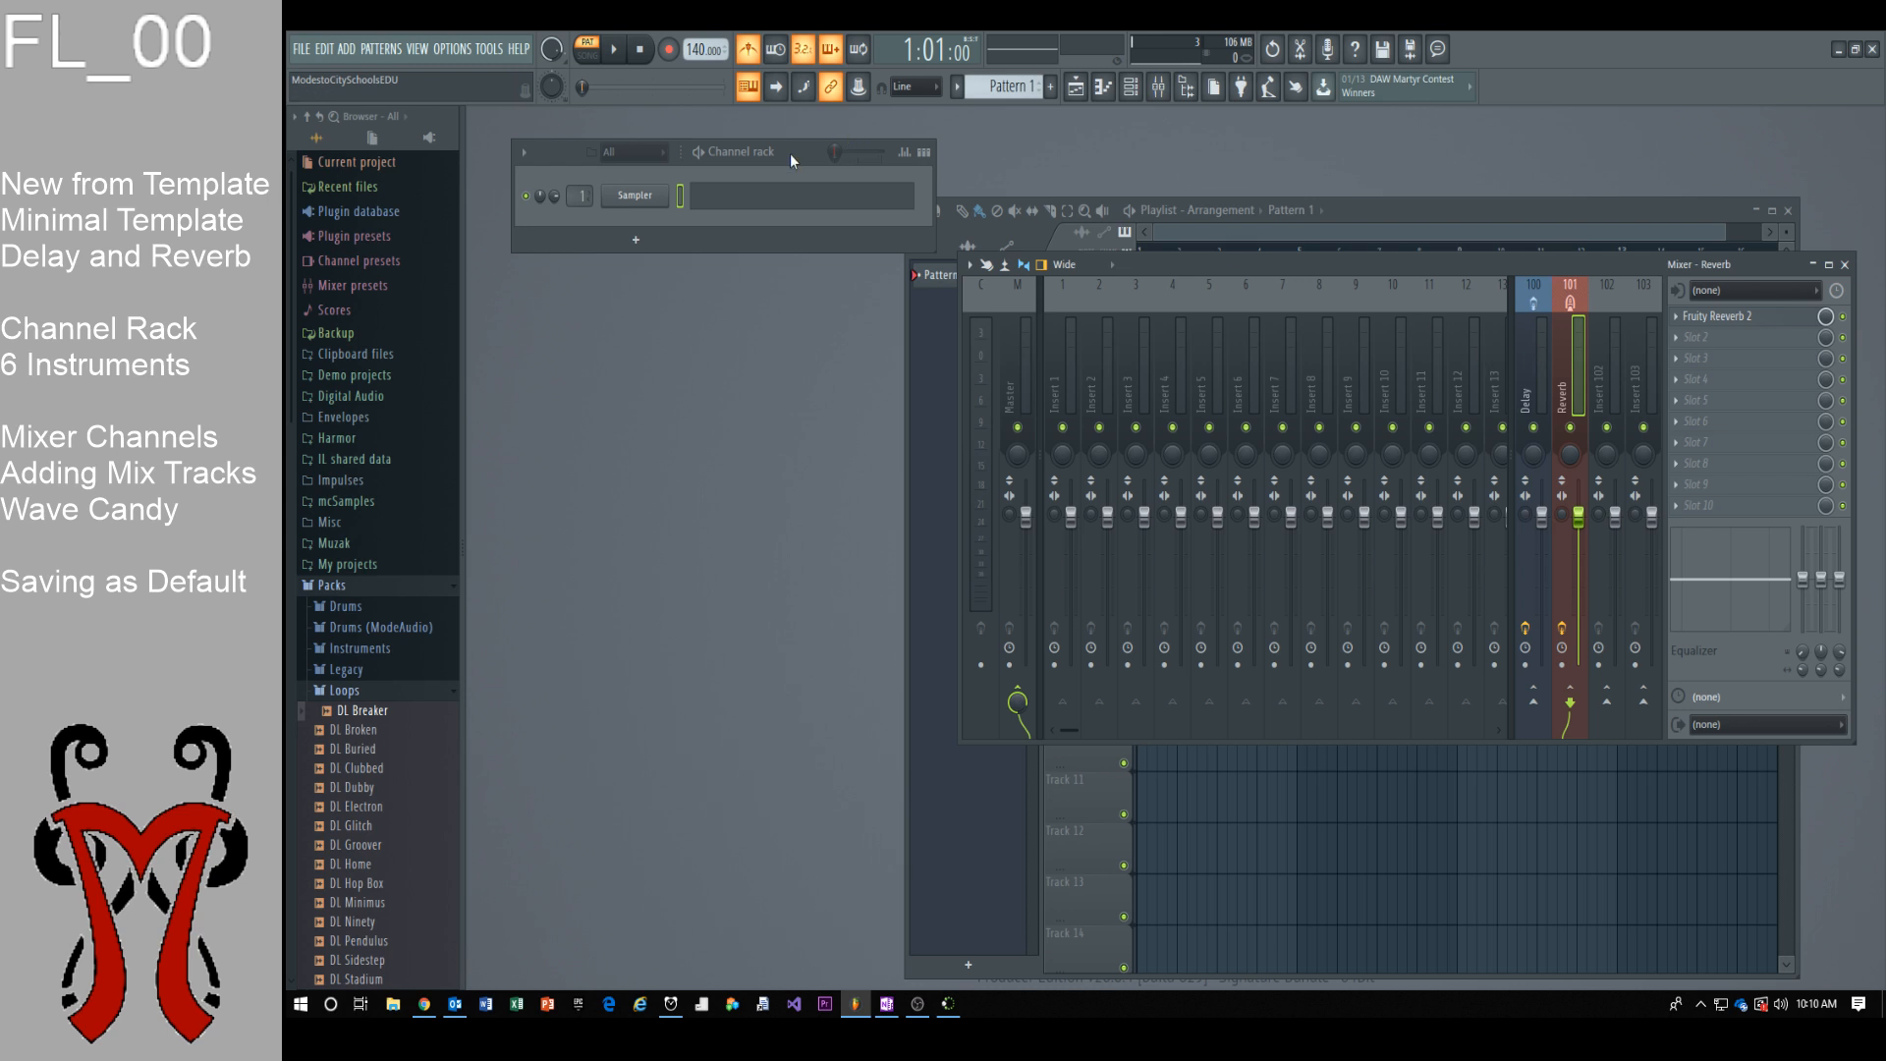
Step: Open the Sampler channel's settings and move that window over the mixer, clear of the channel rack
drag(789, 153, 798, 173)
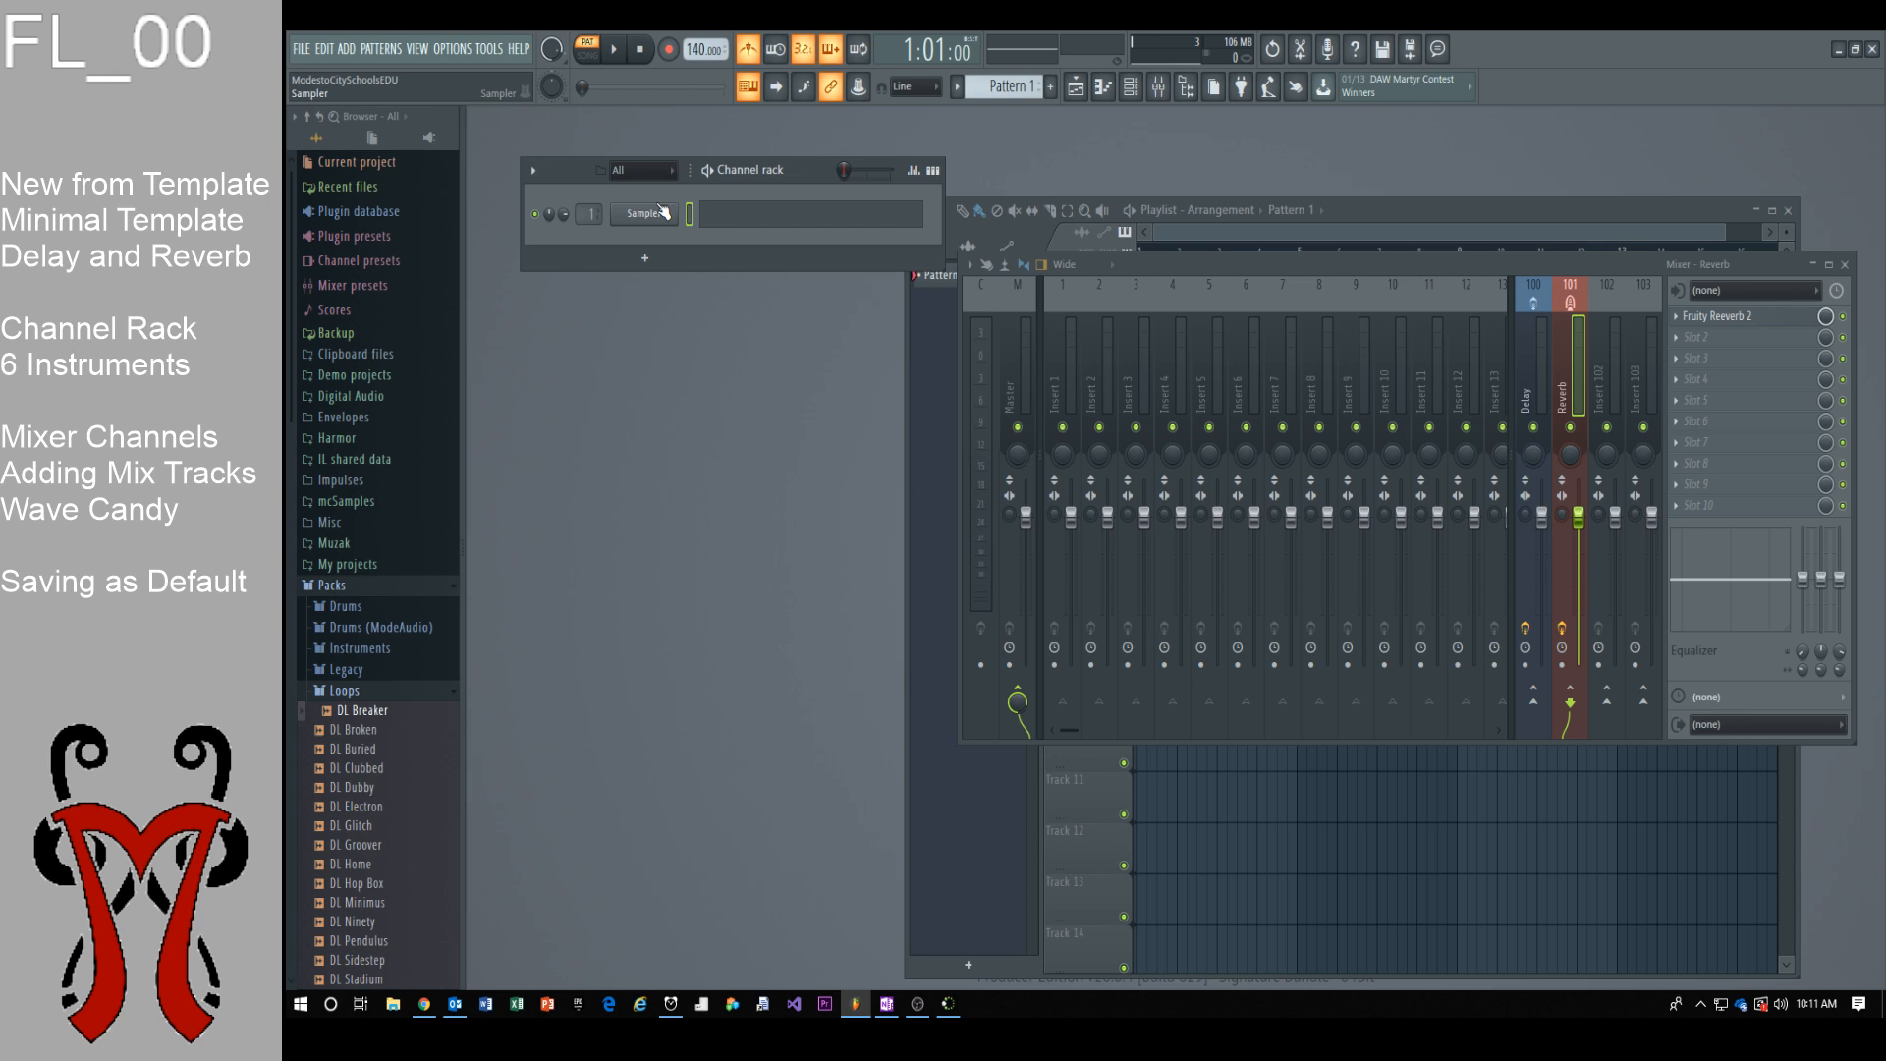
key(super+plus)
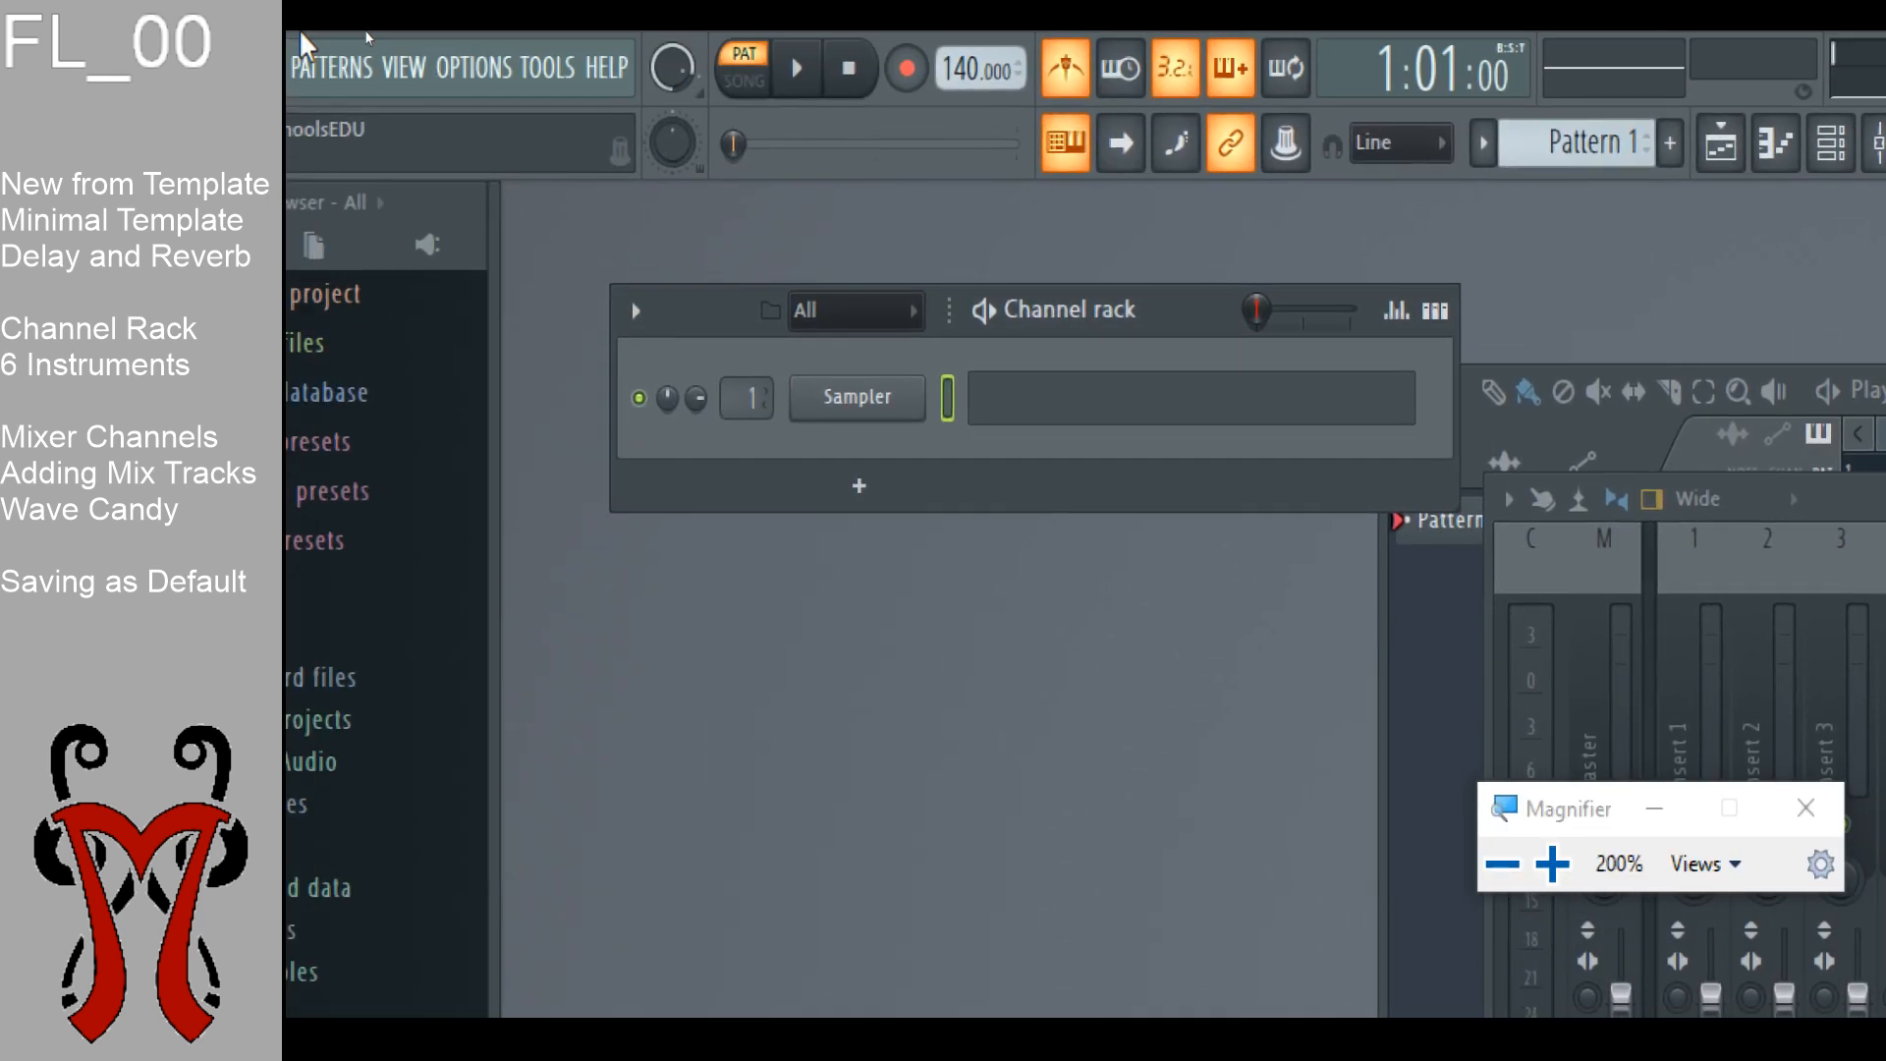
click(882, 405)
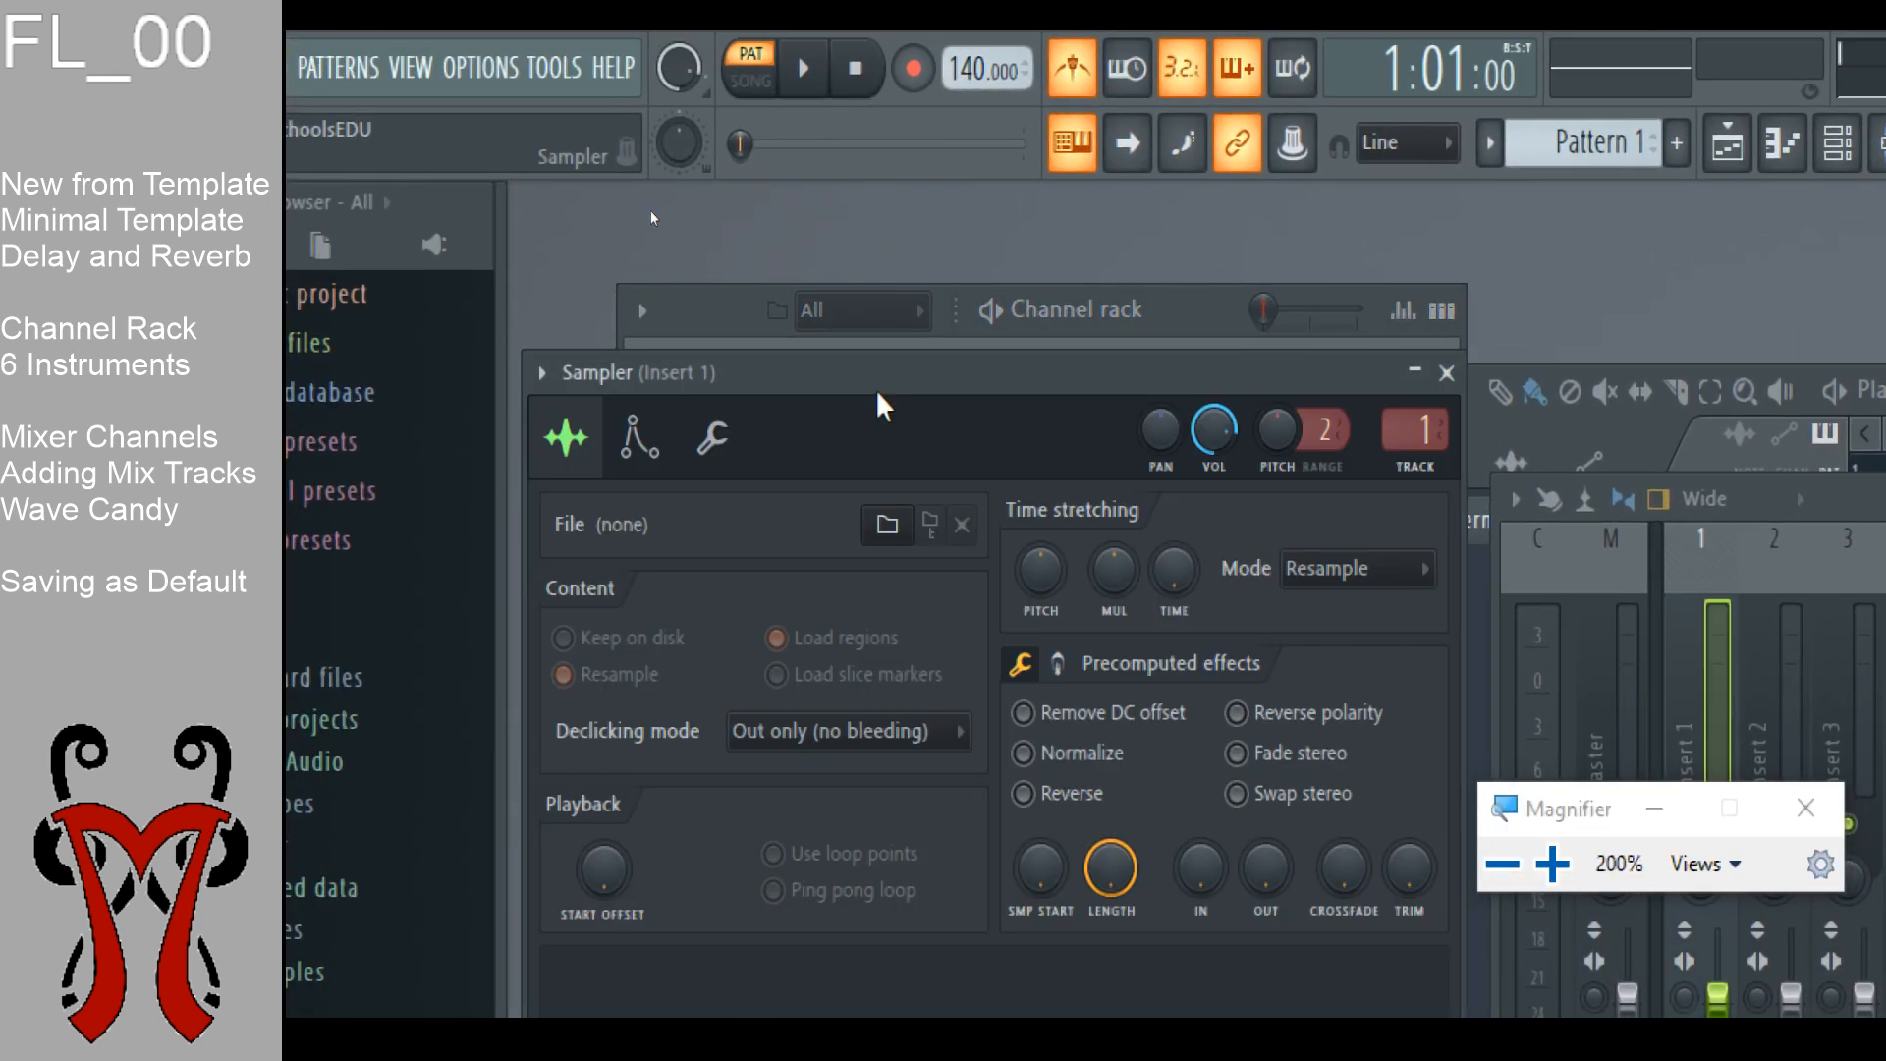
drag(881, 379, 1571, 497)
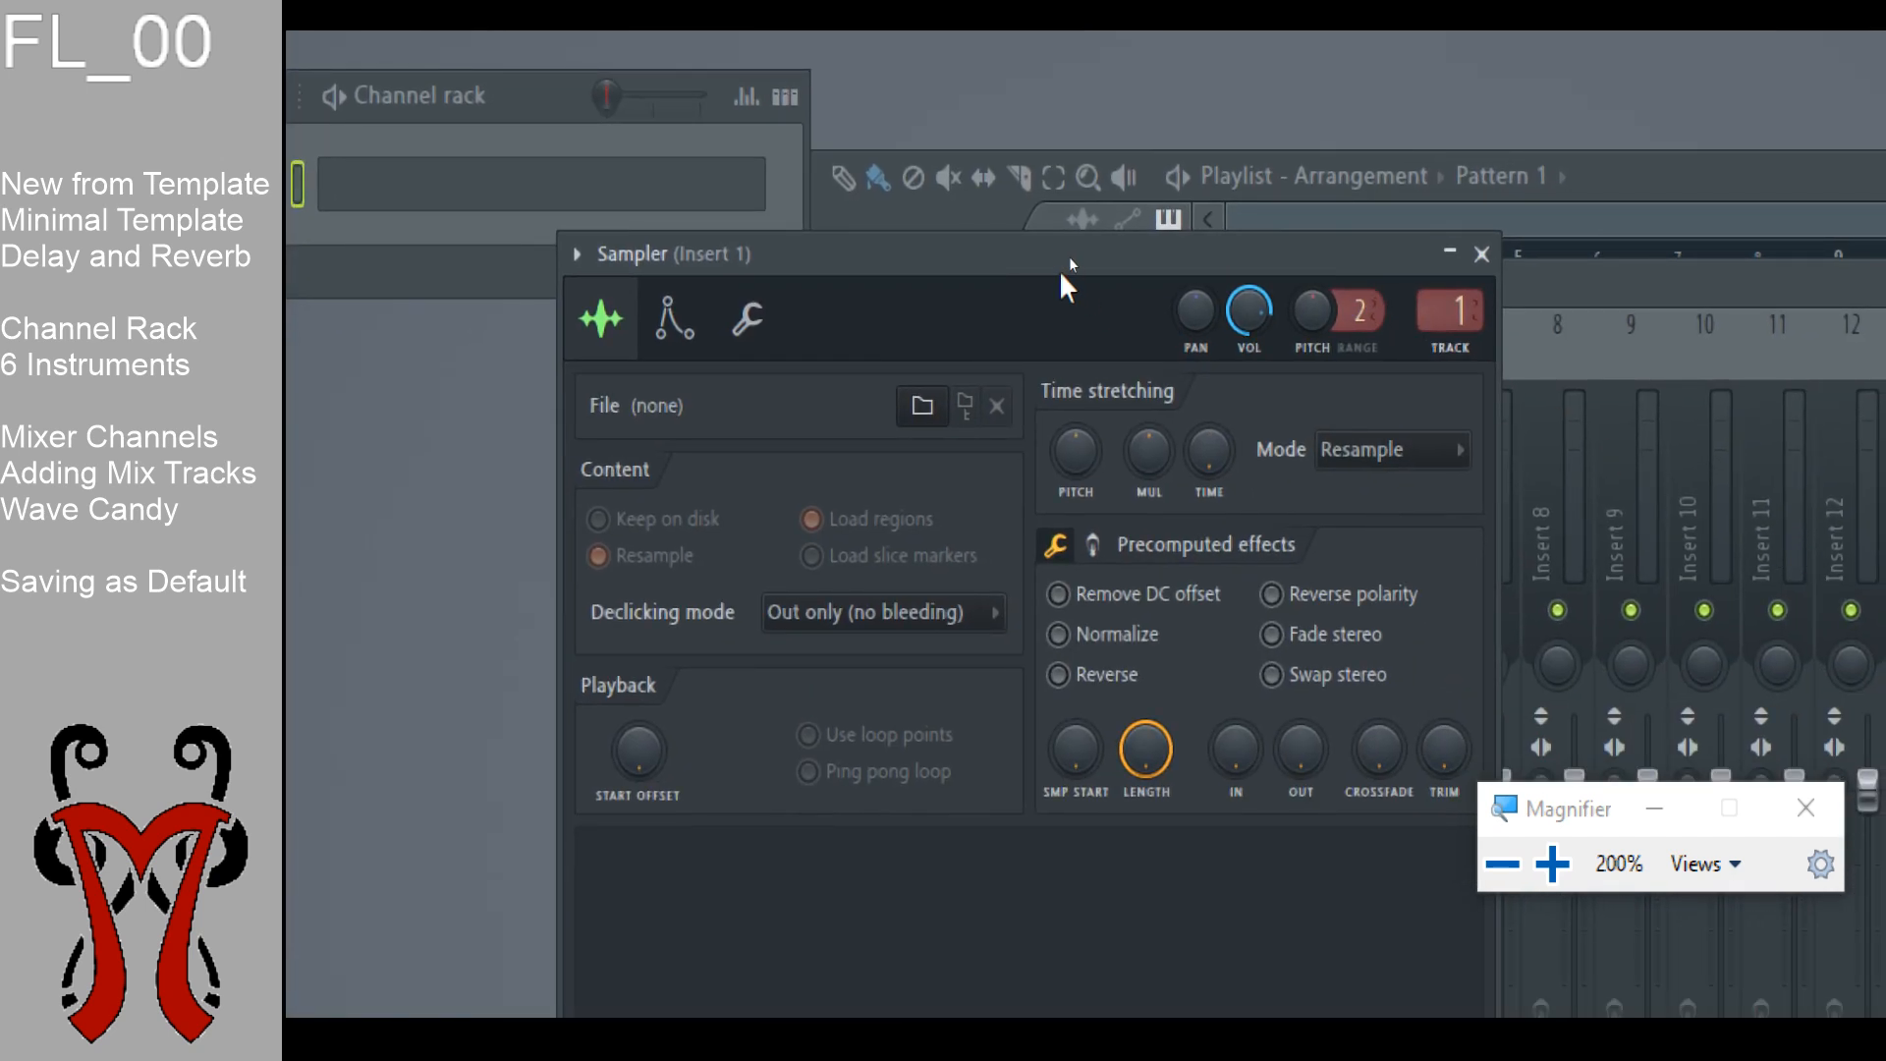
drag(1064, 279, 1407, 301)
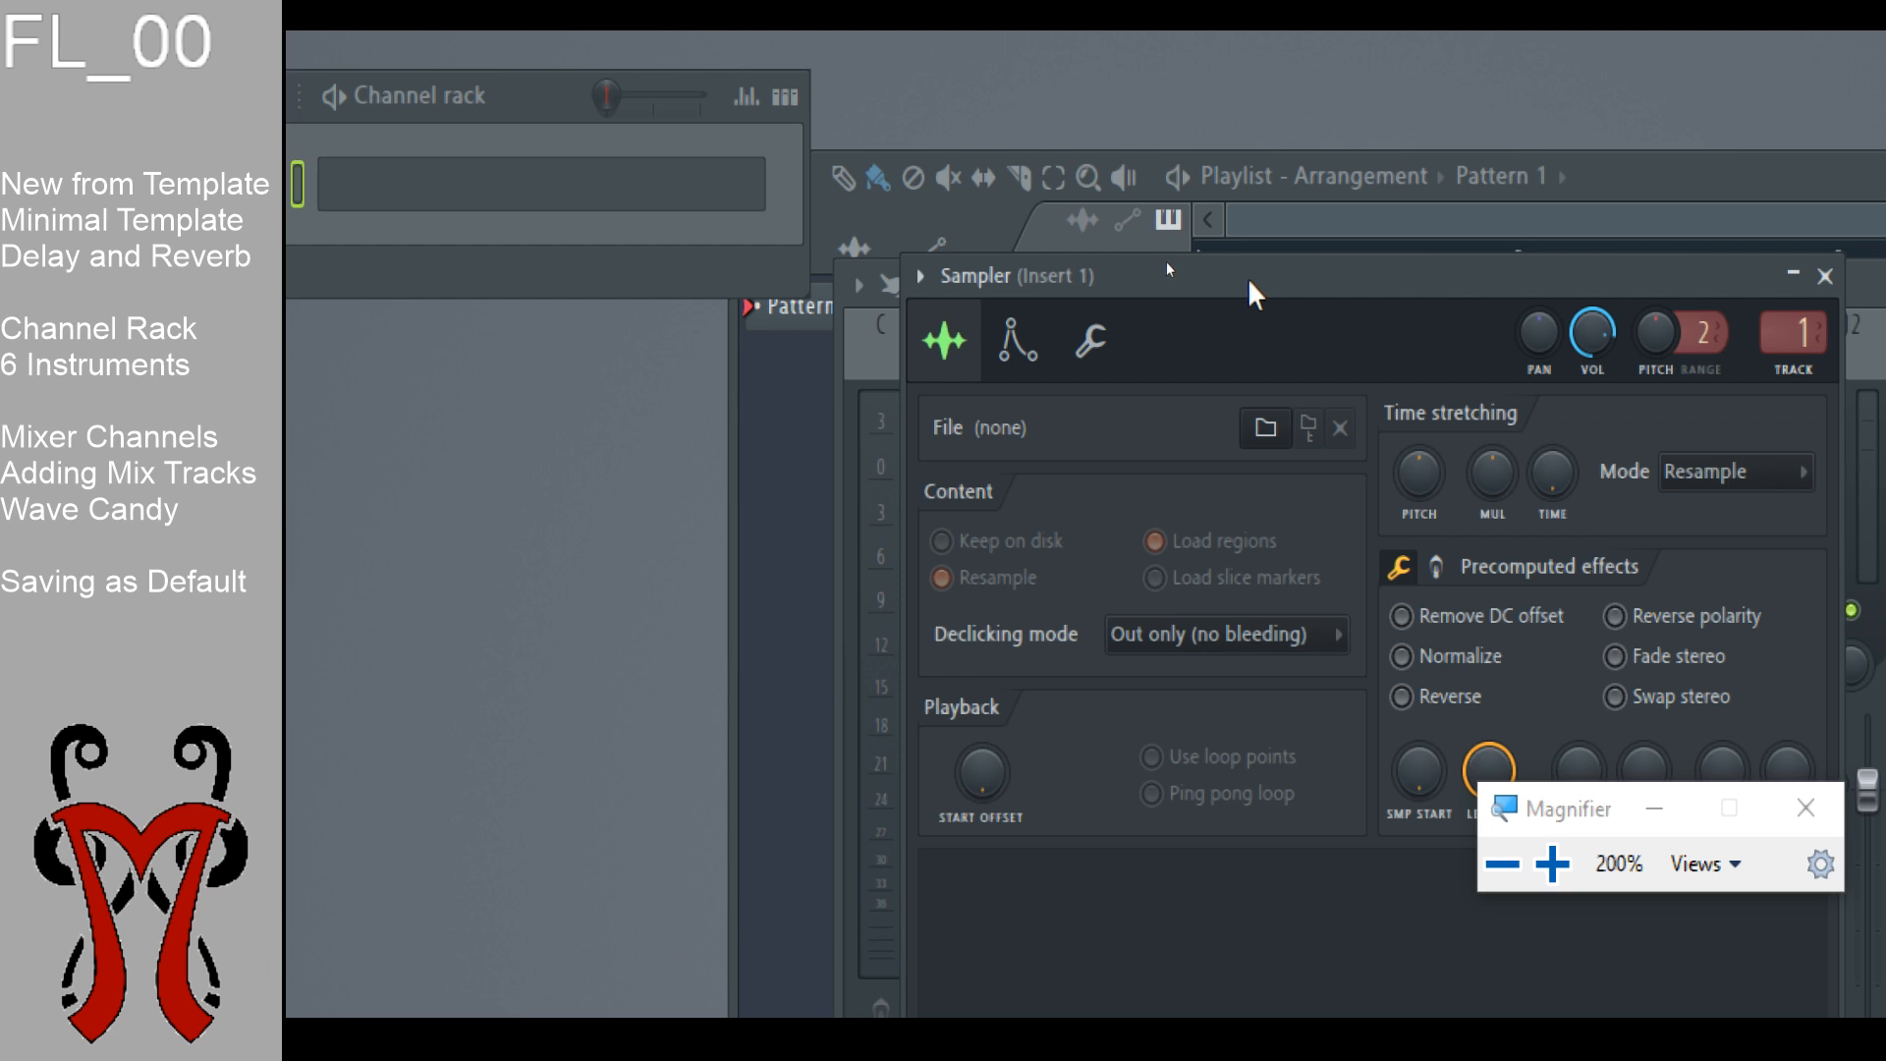
drag(1249, 281, 1275, 284)
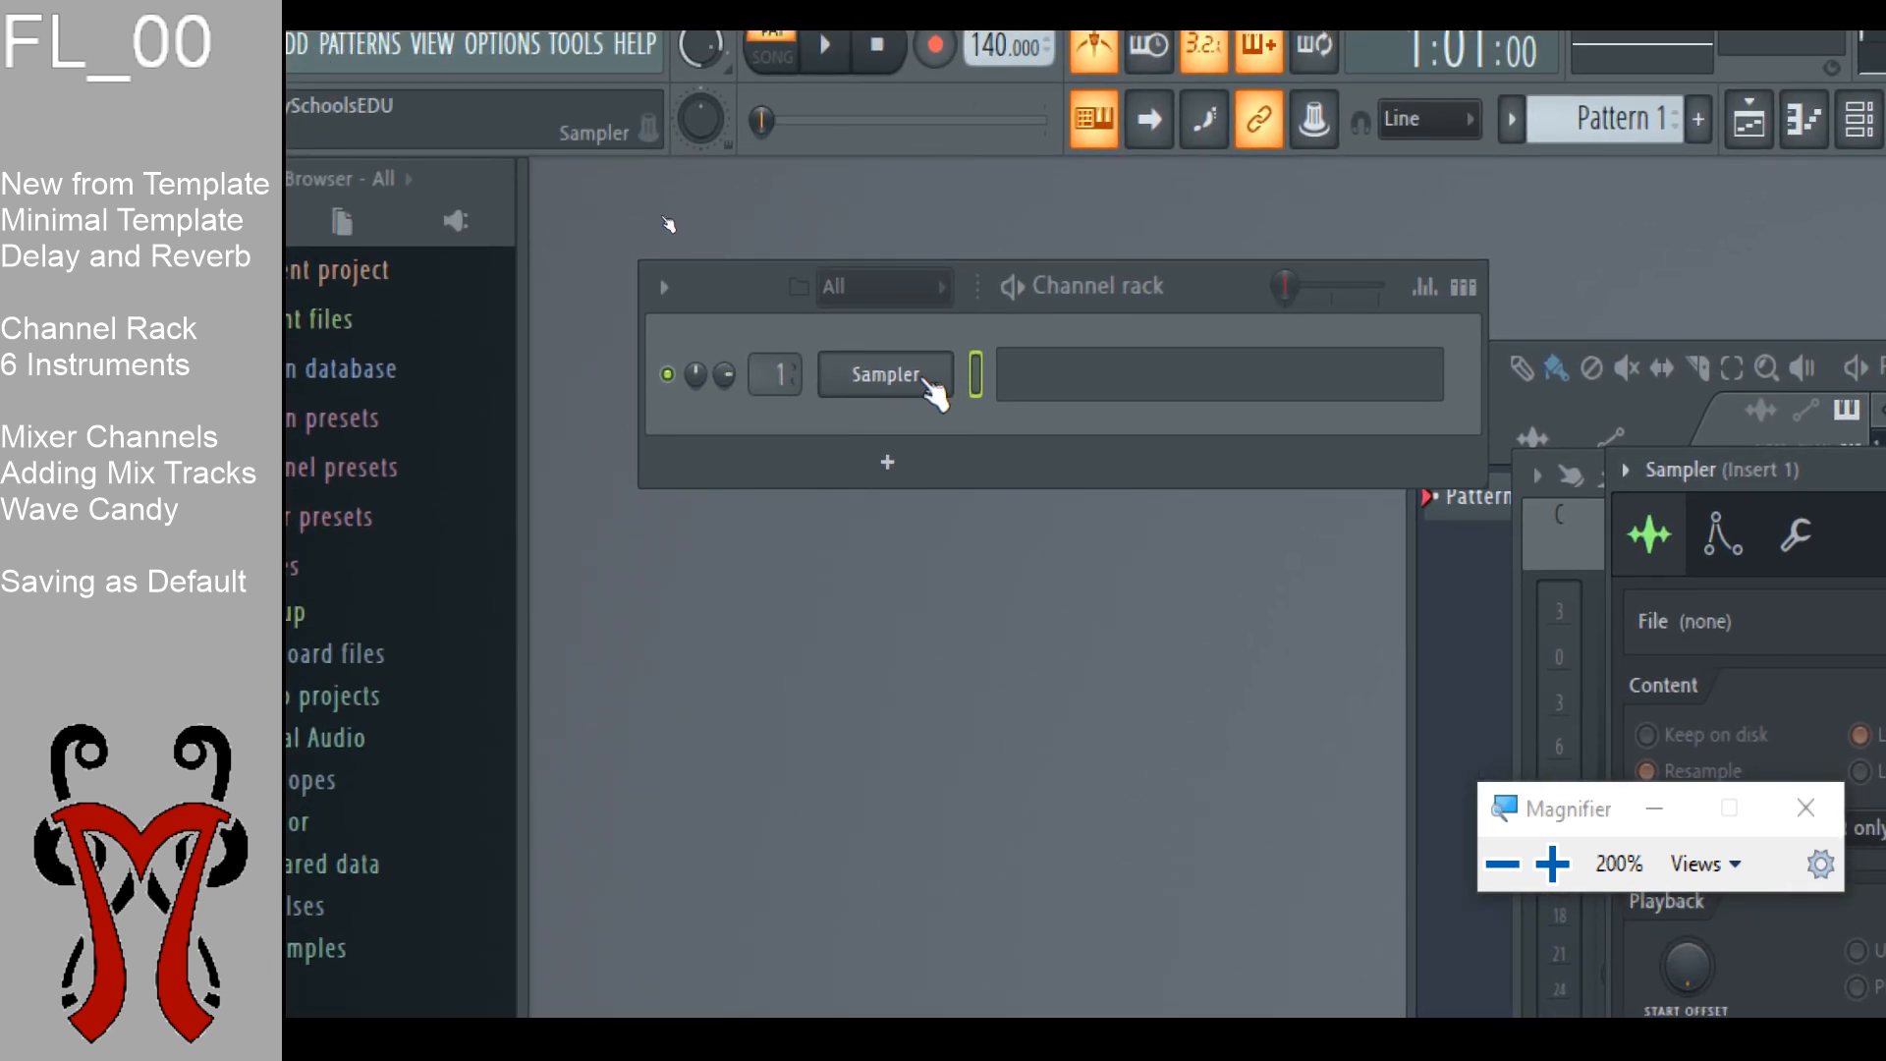
Step: Replace the Sampler channel with Fruity Video Player and move its window over the mixer, clear of the channel rack
right_click(896, 380)
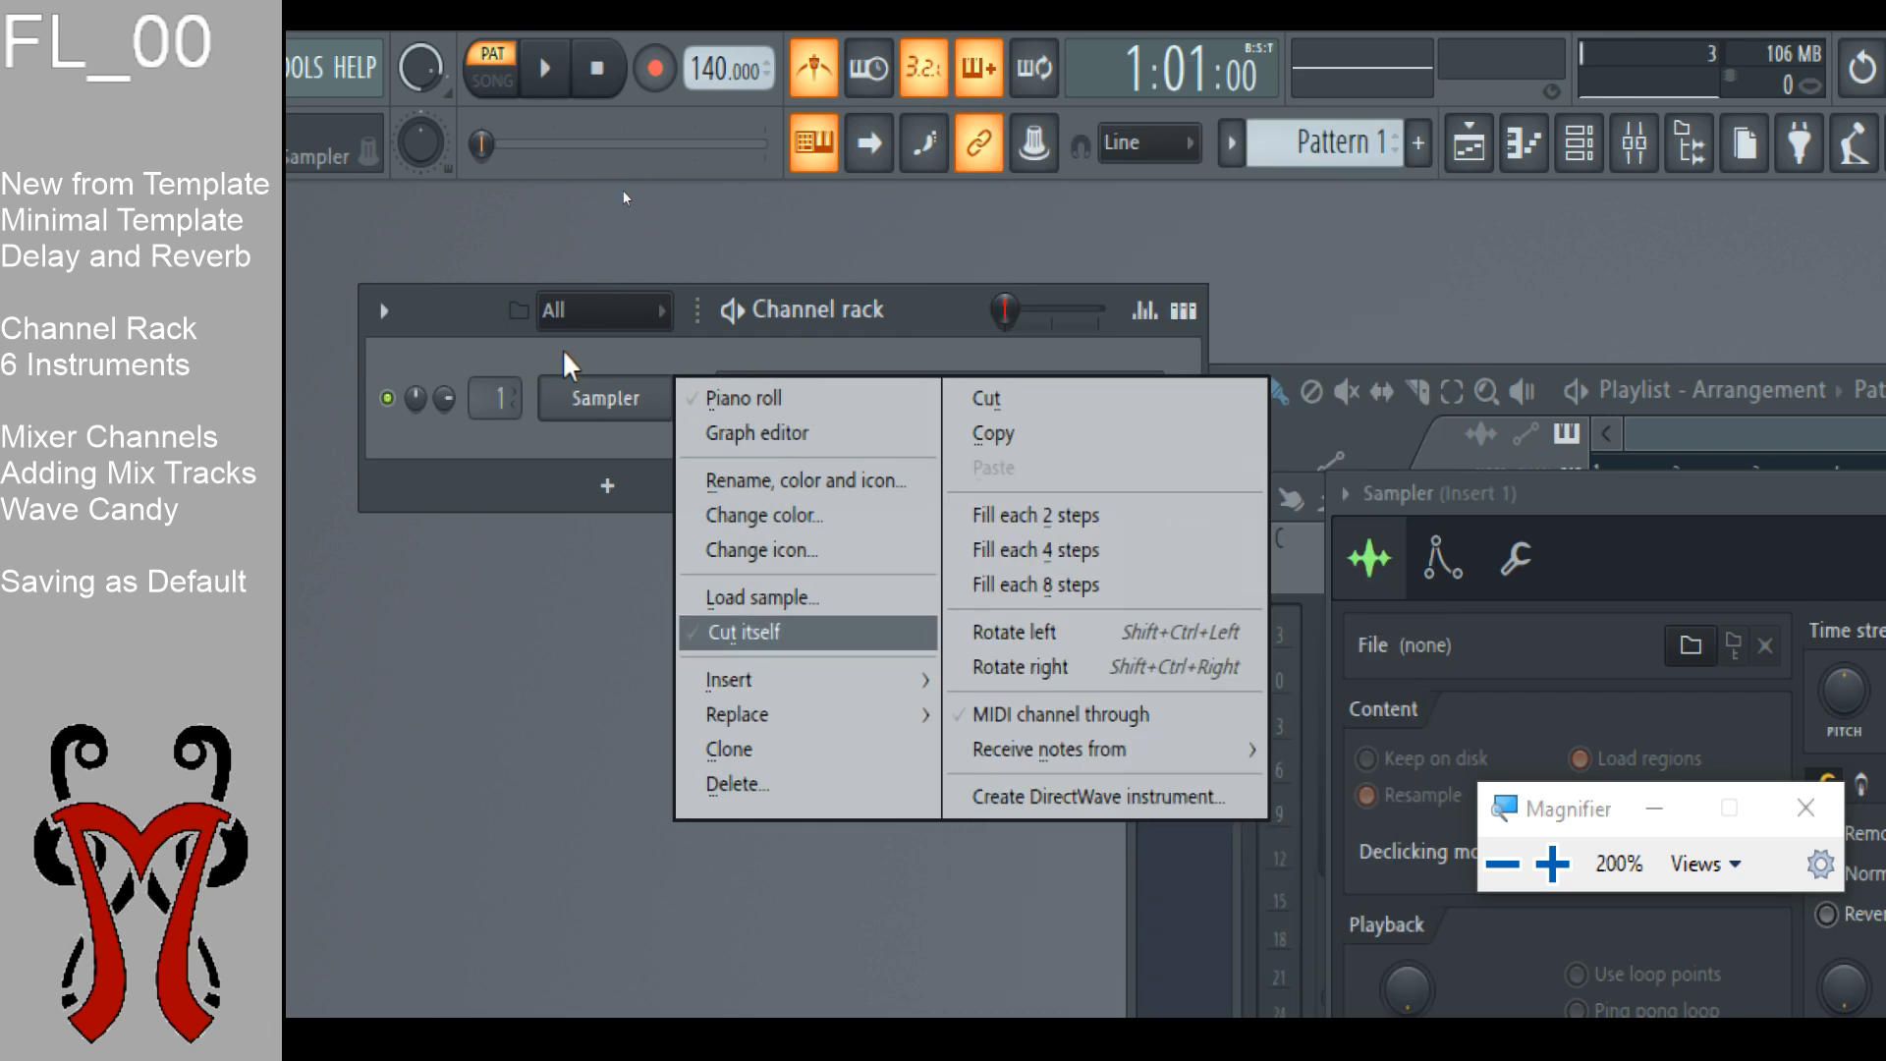
click(435, 320)
right_click(596, 400)
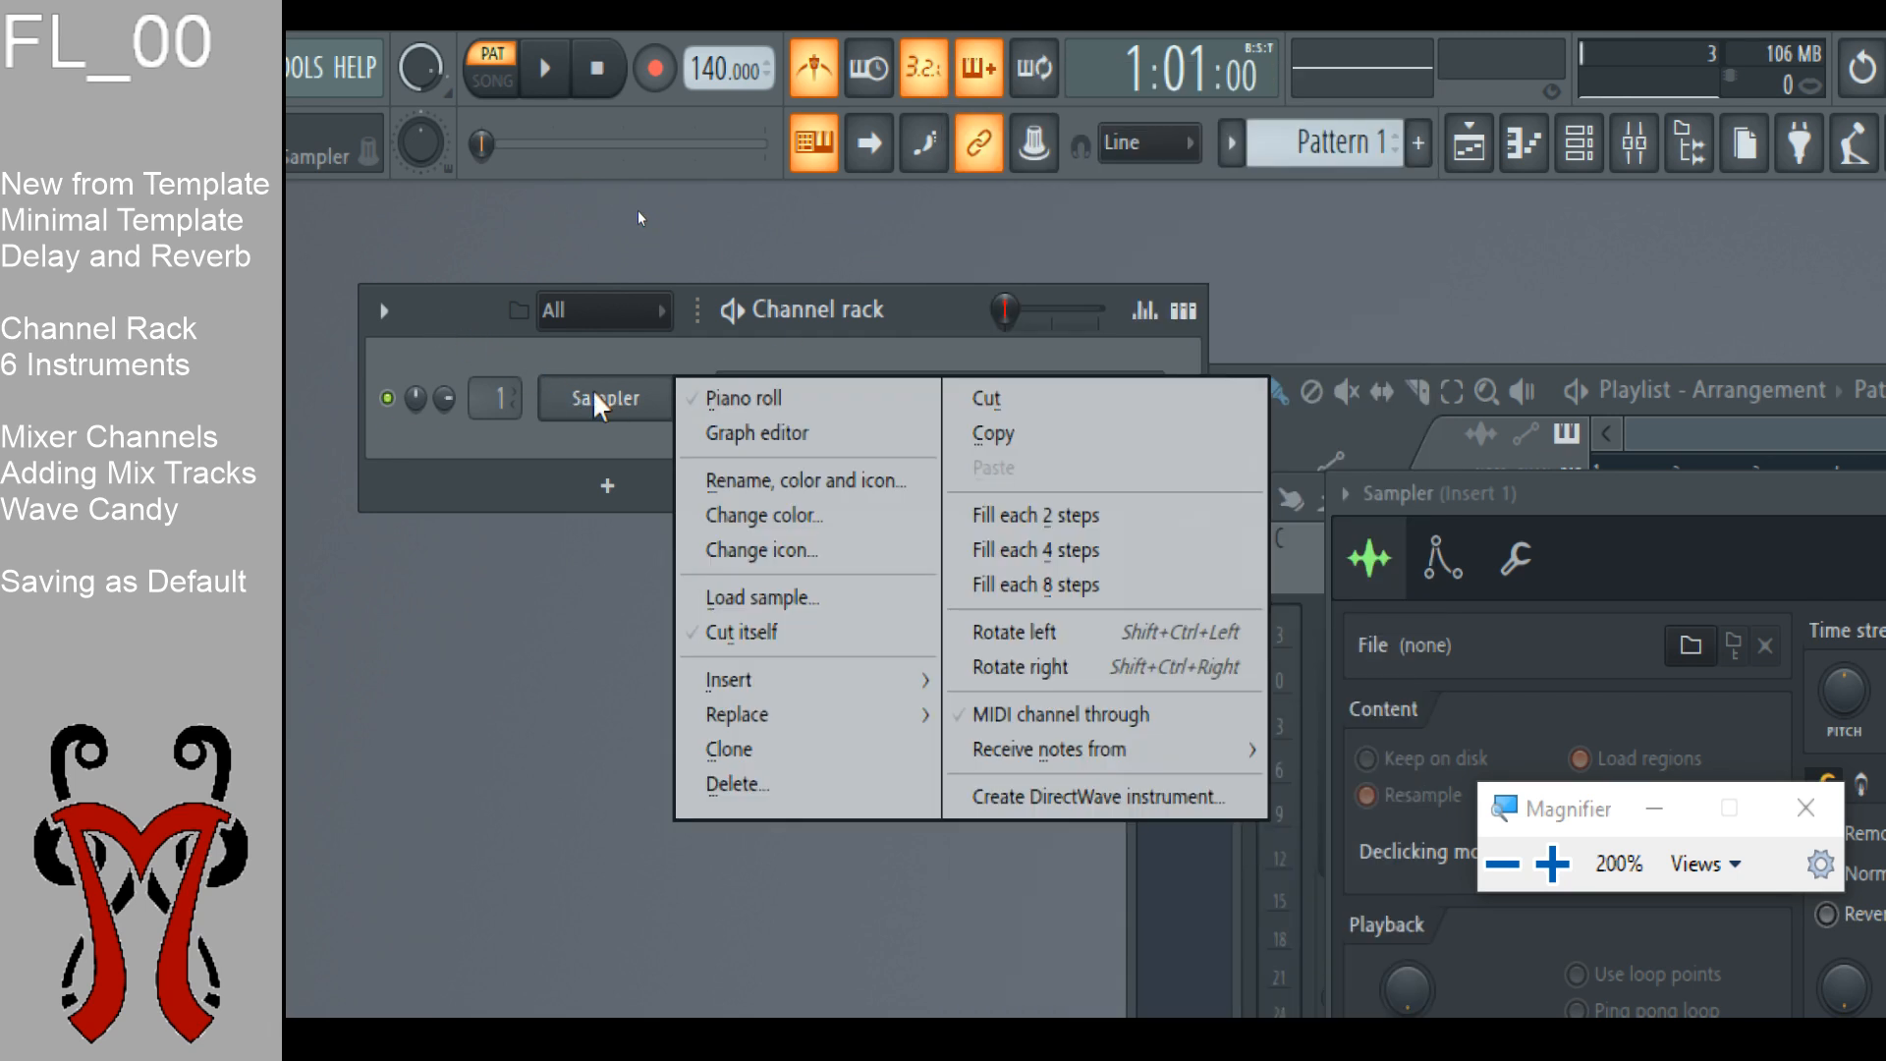
mouse_move(747, 715)
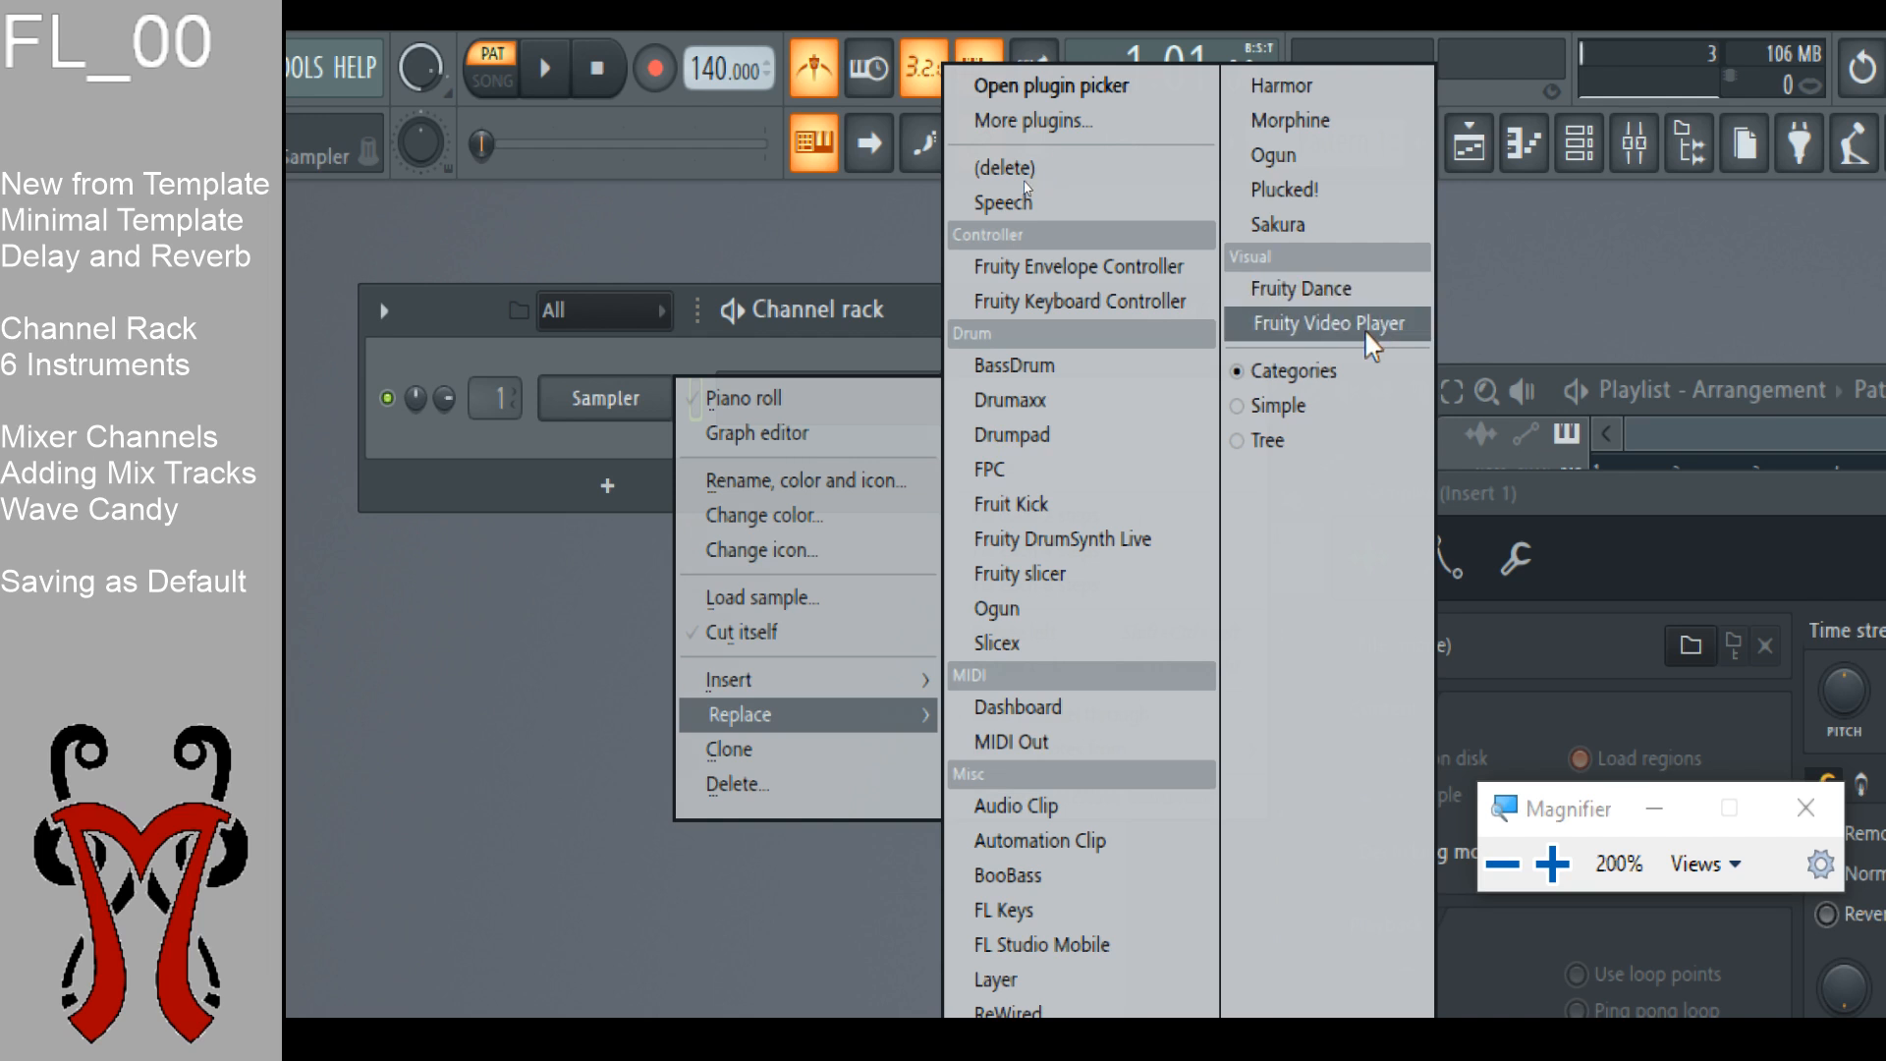
click(1307, 322)
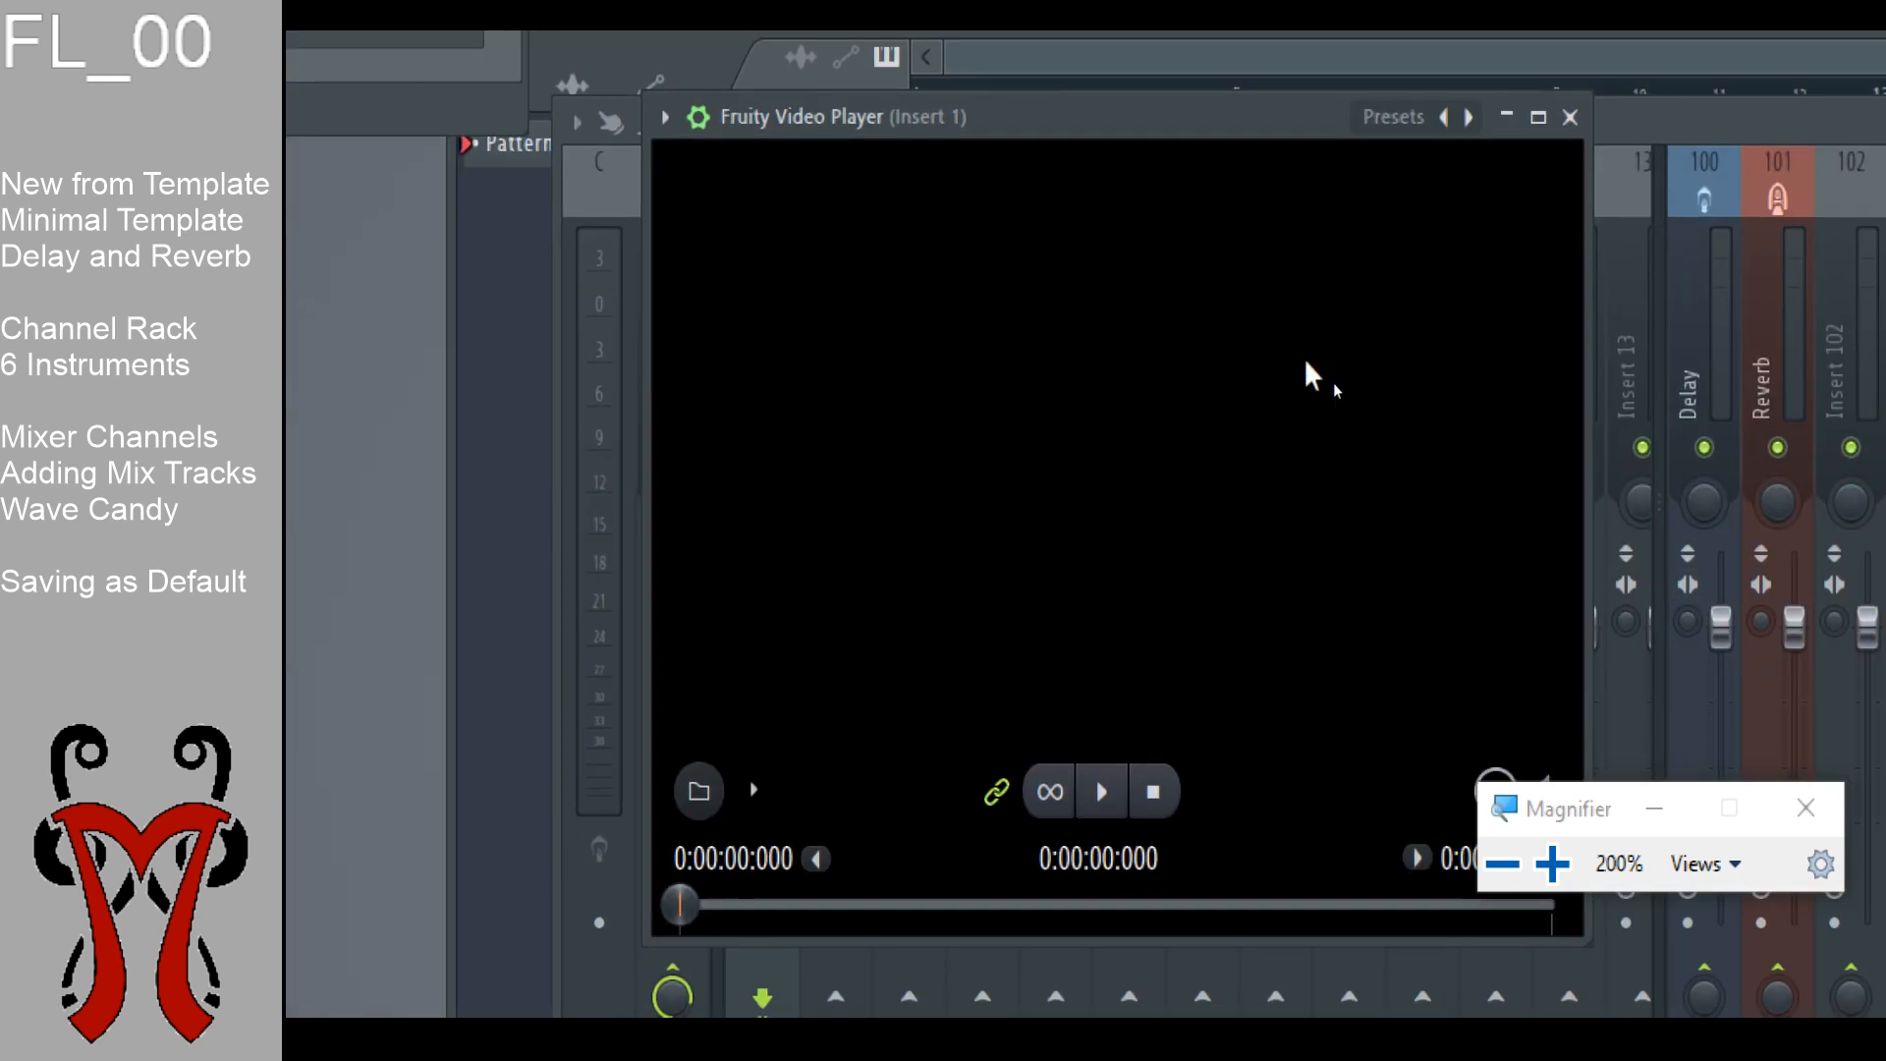
key(super+minus)
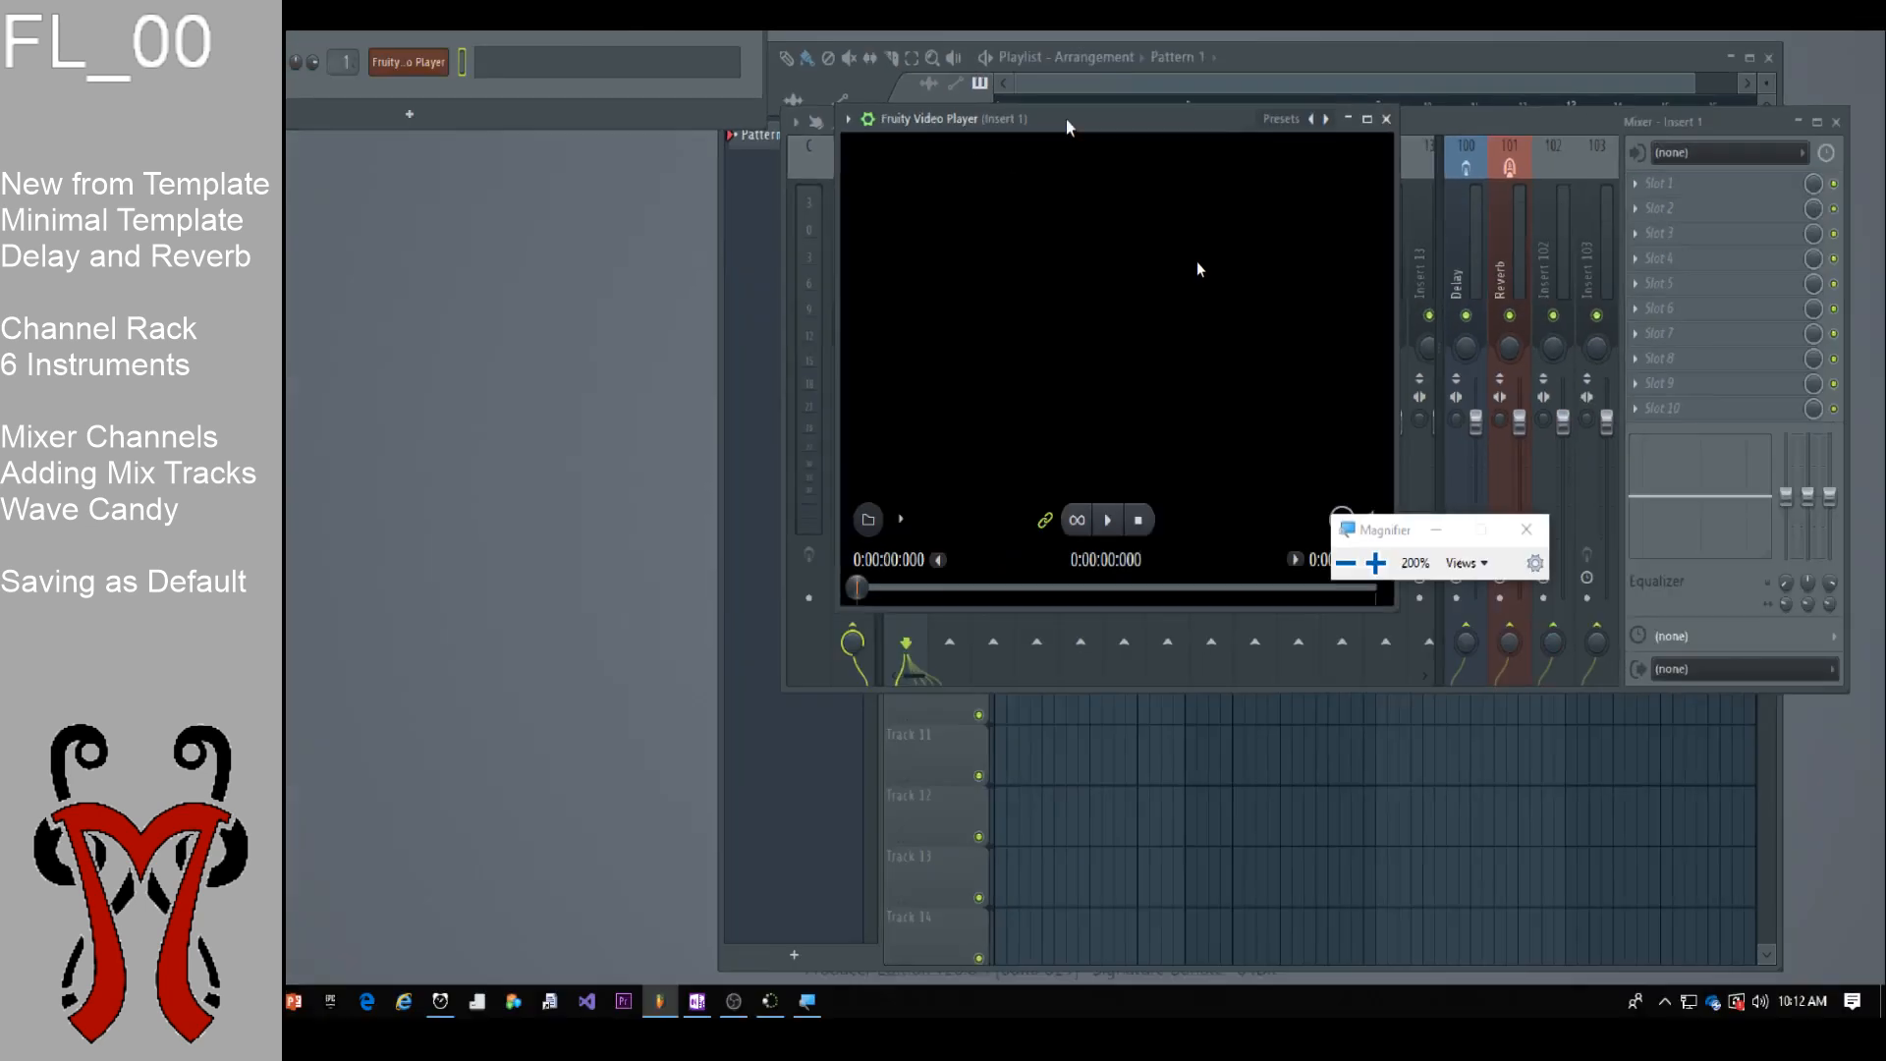
drag(1298, 204, 1347, 197)
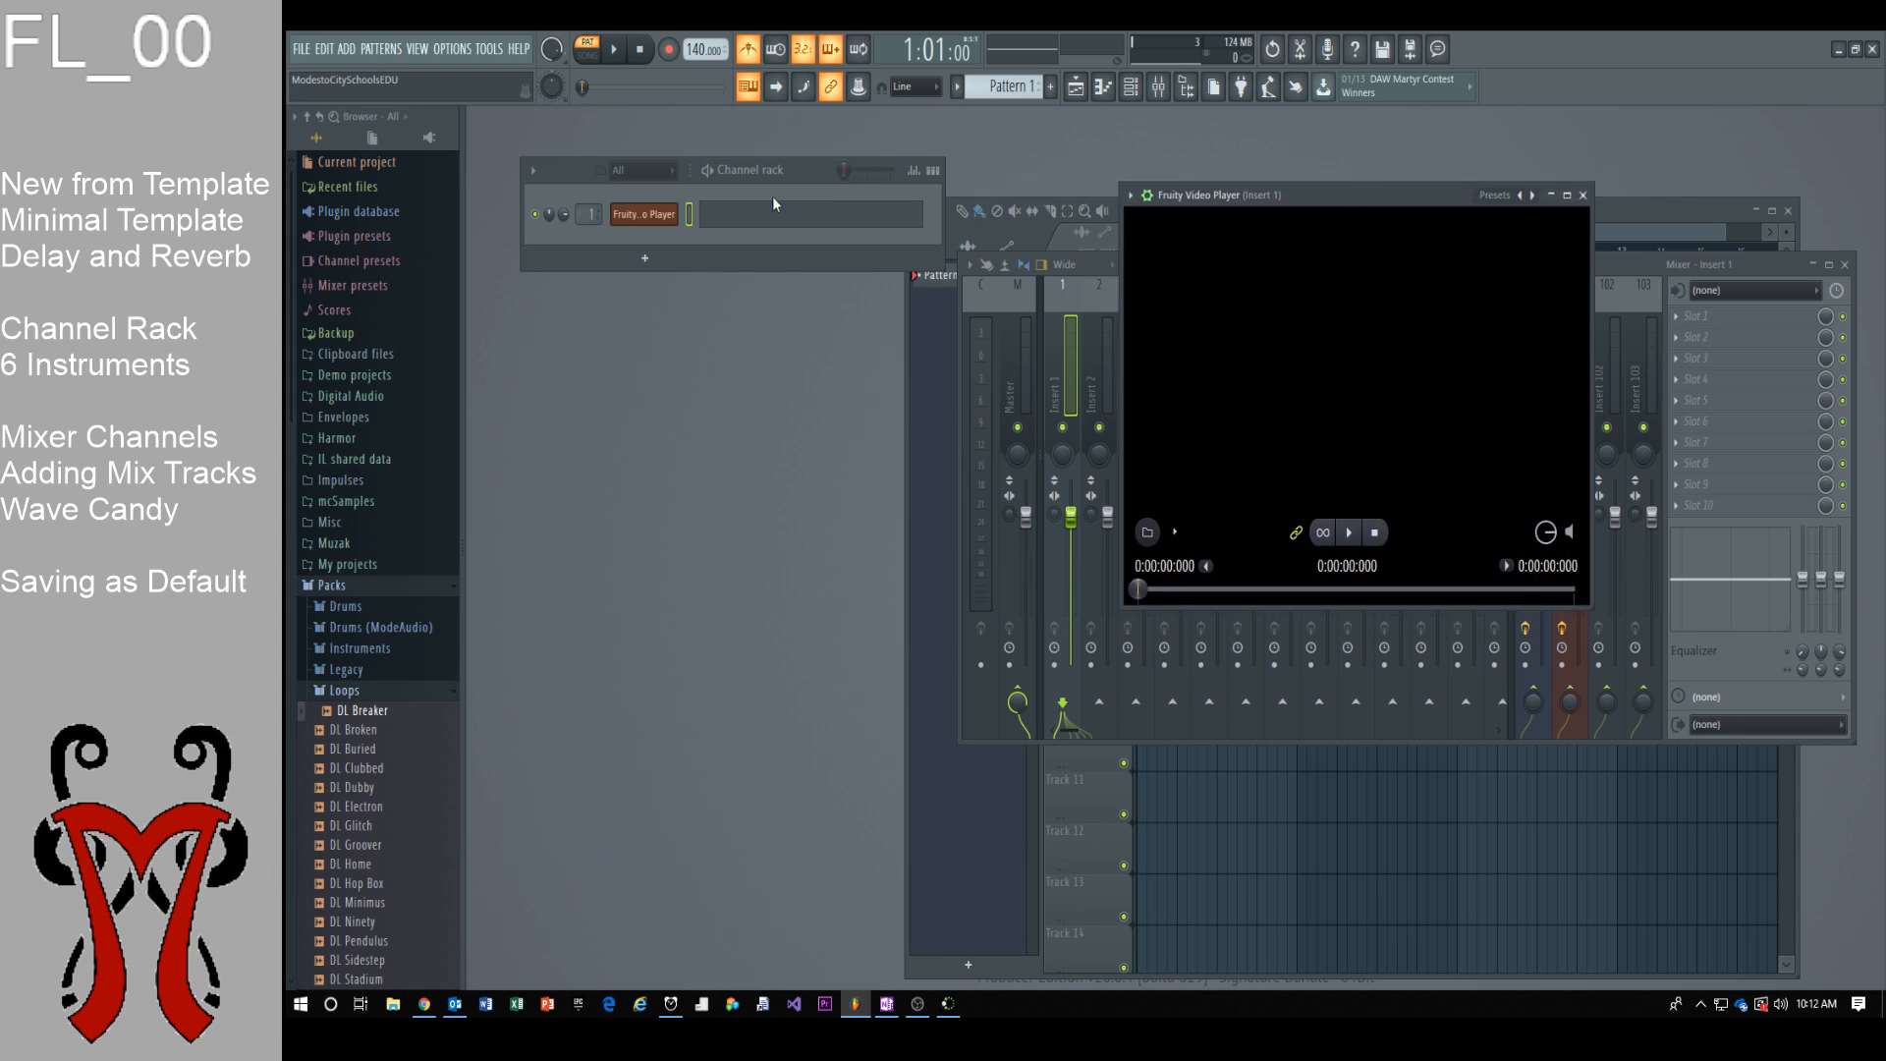
Step: Add an FPC channel to the channel rack and audition its SideStick and Kick Drum pads
click(796, 169)
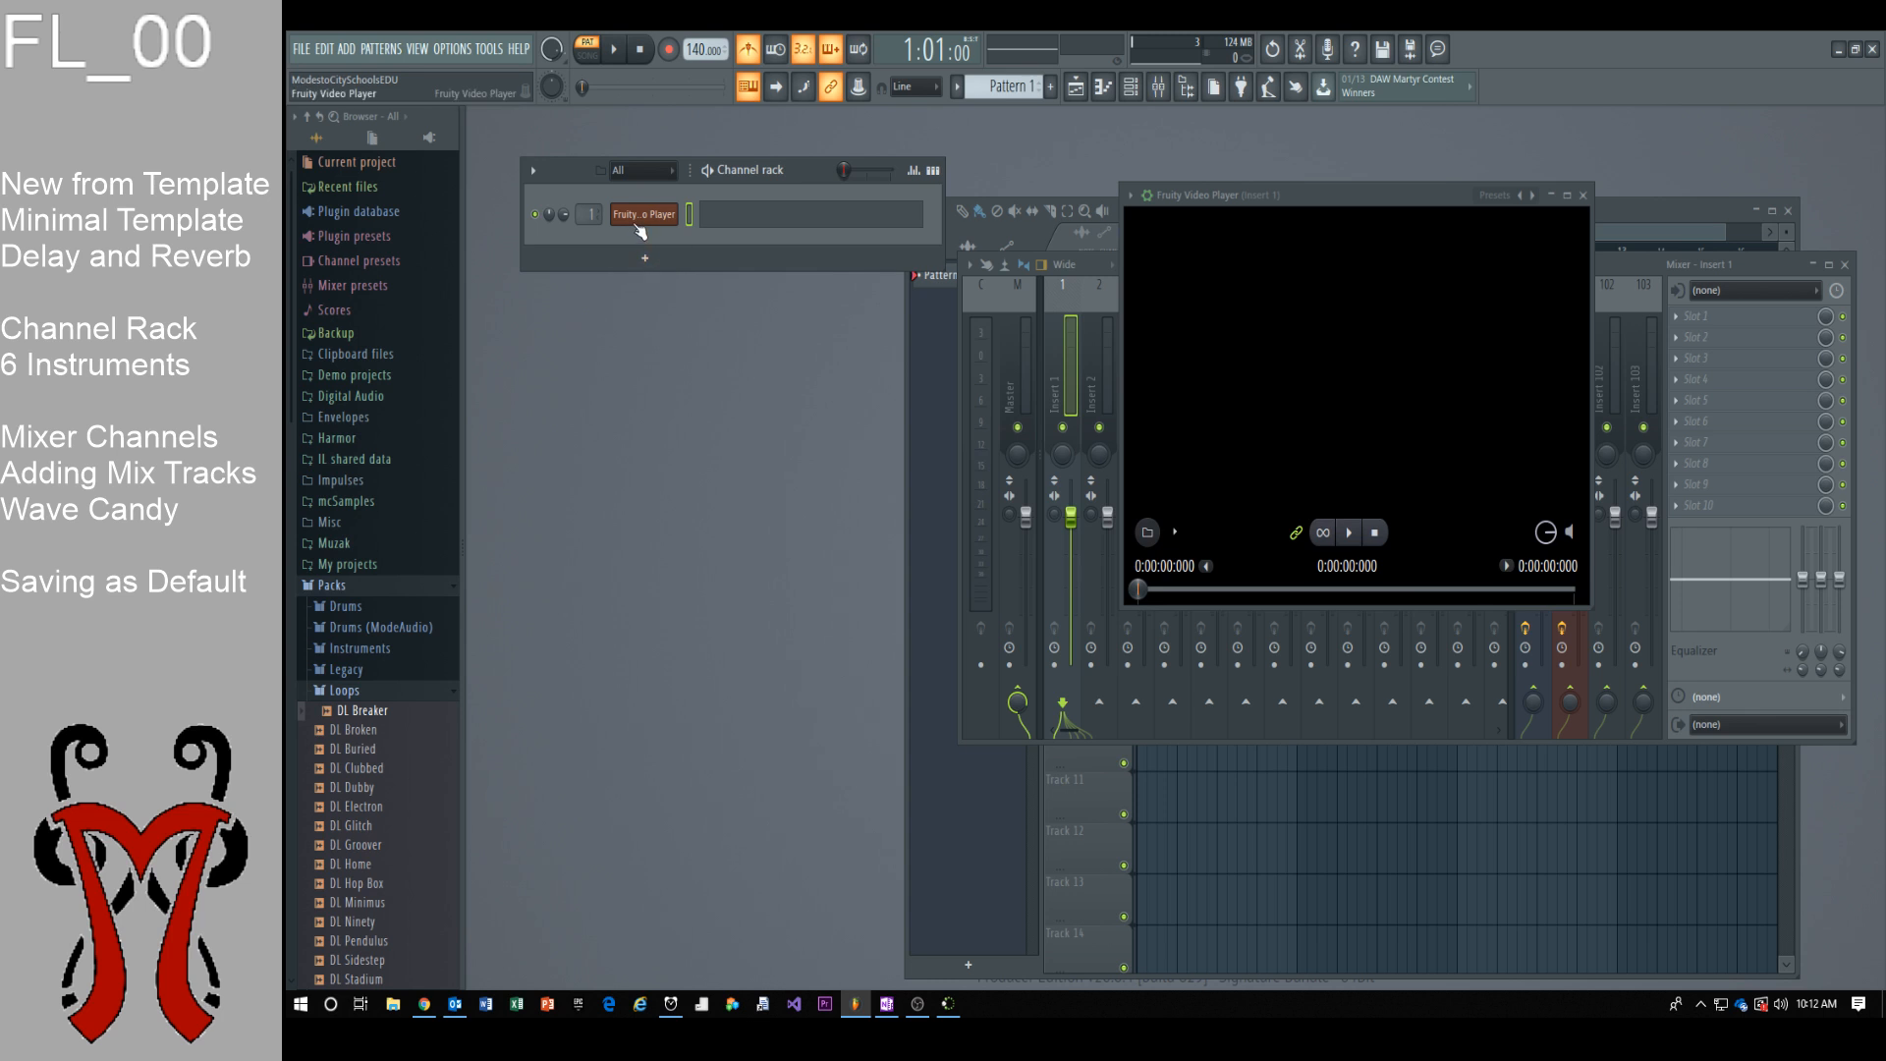
key(super+plus)
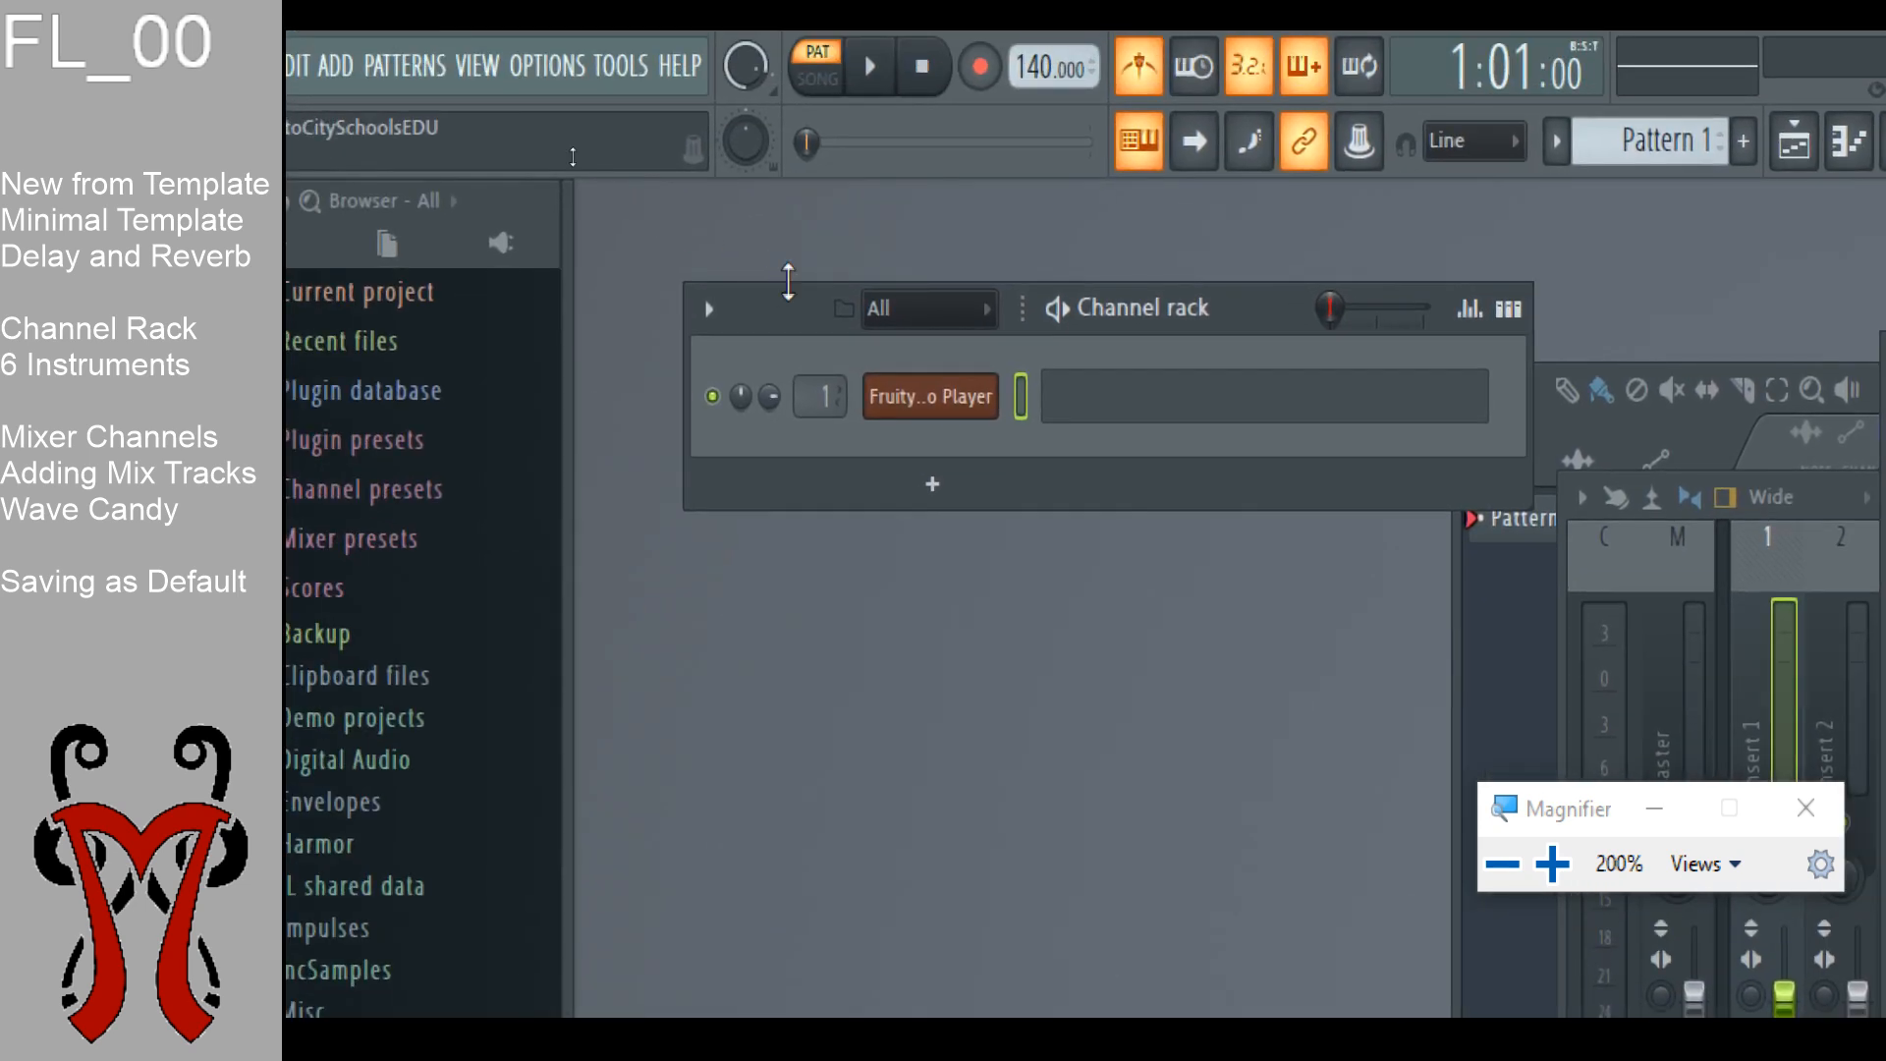
right_click(923, 393)
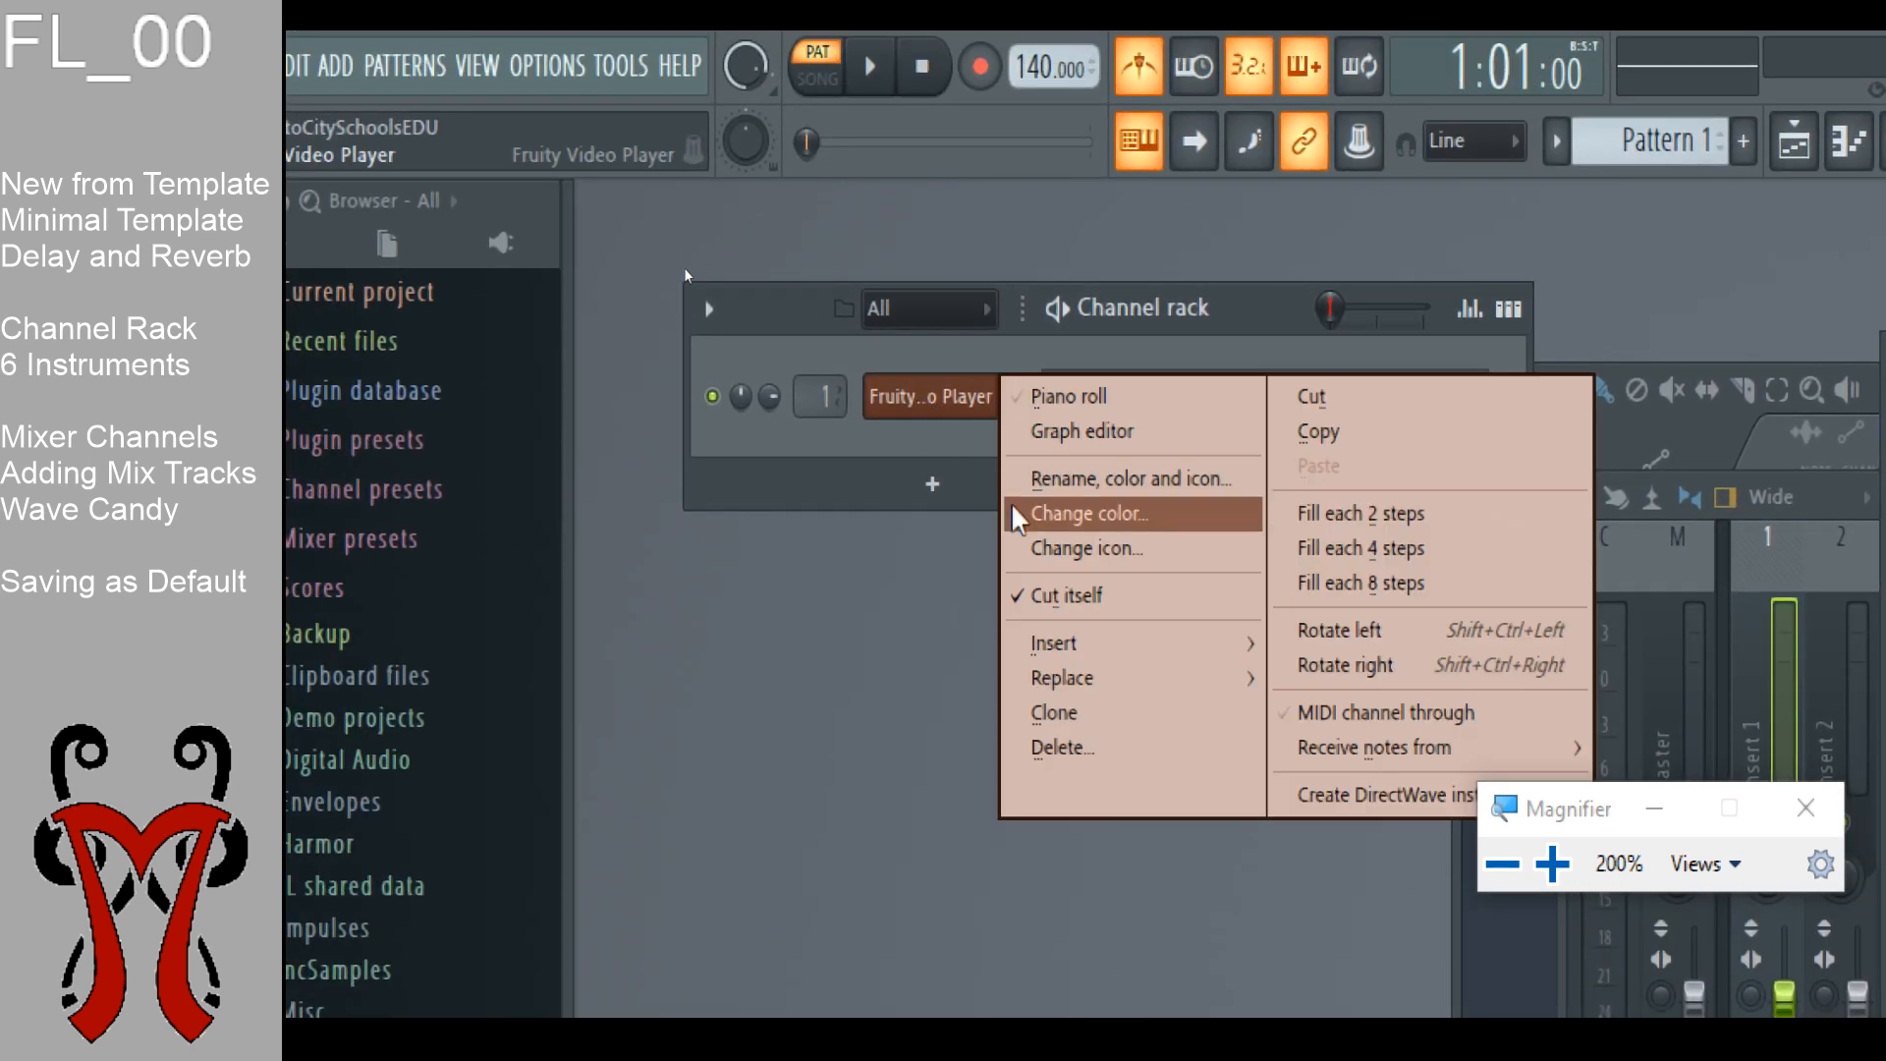
click(898, 374)
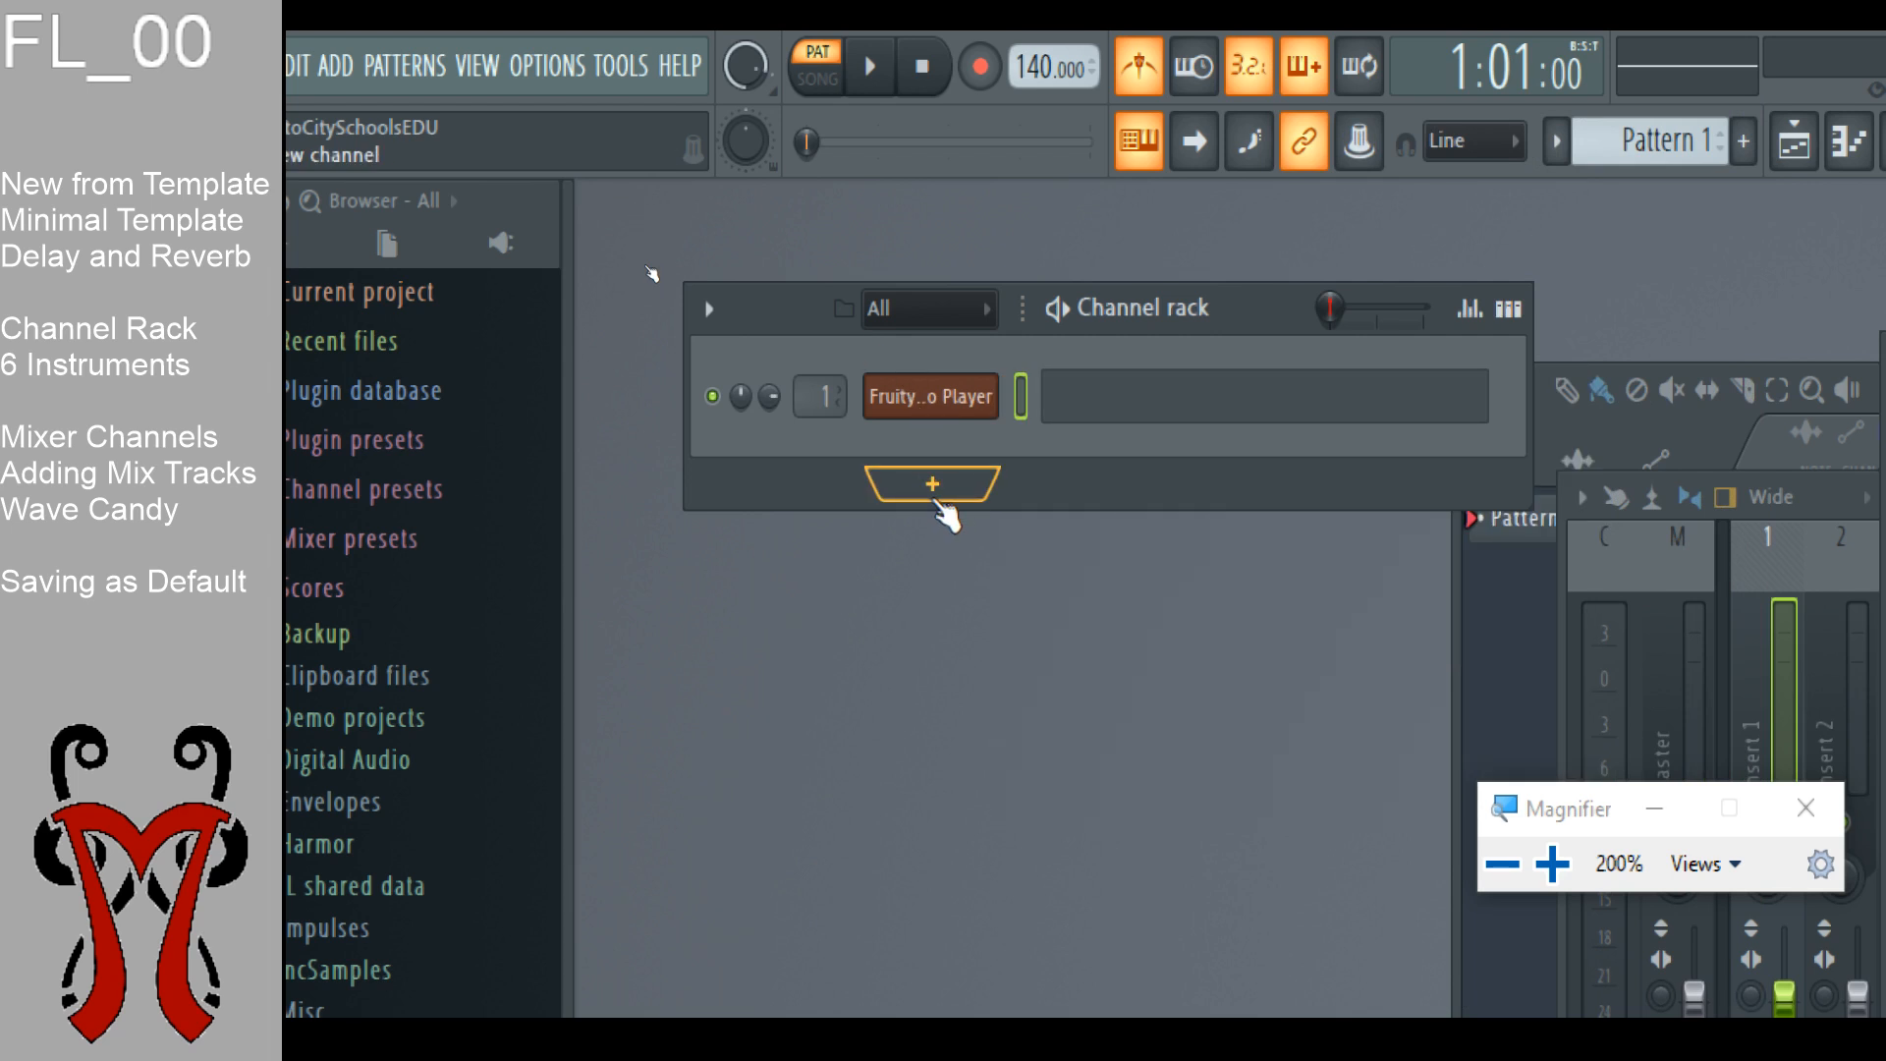
click(938, 503)
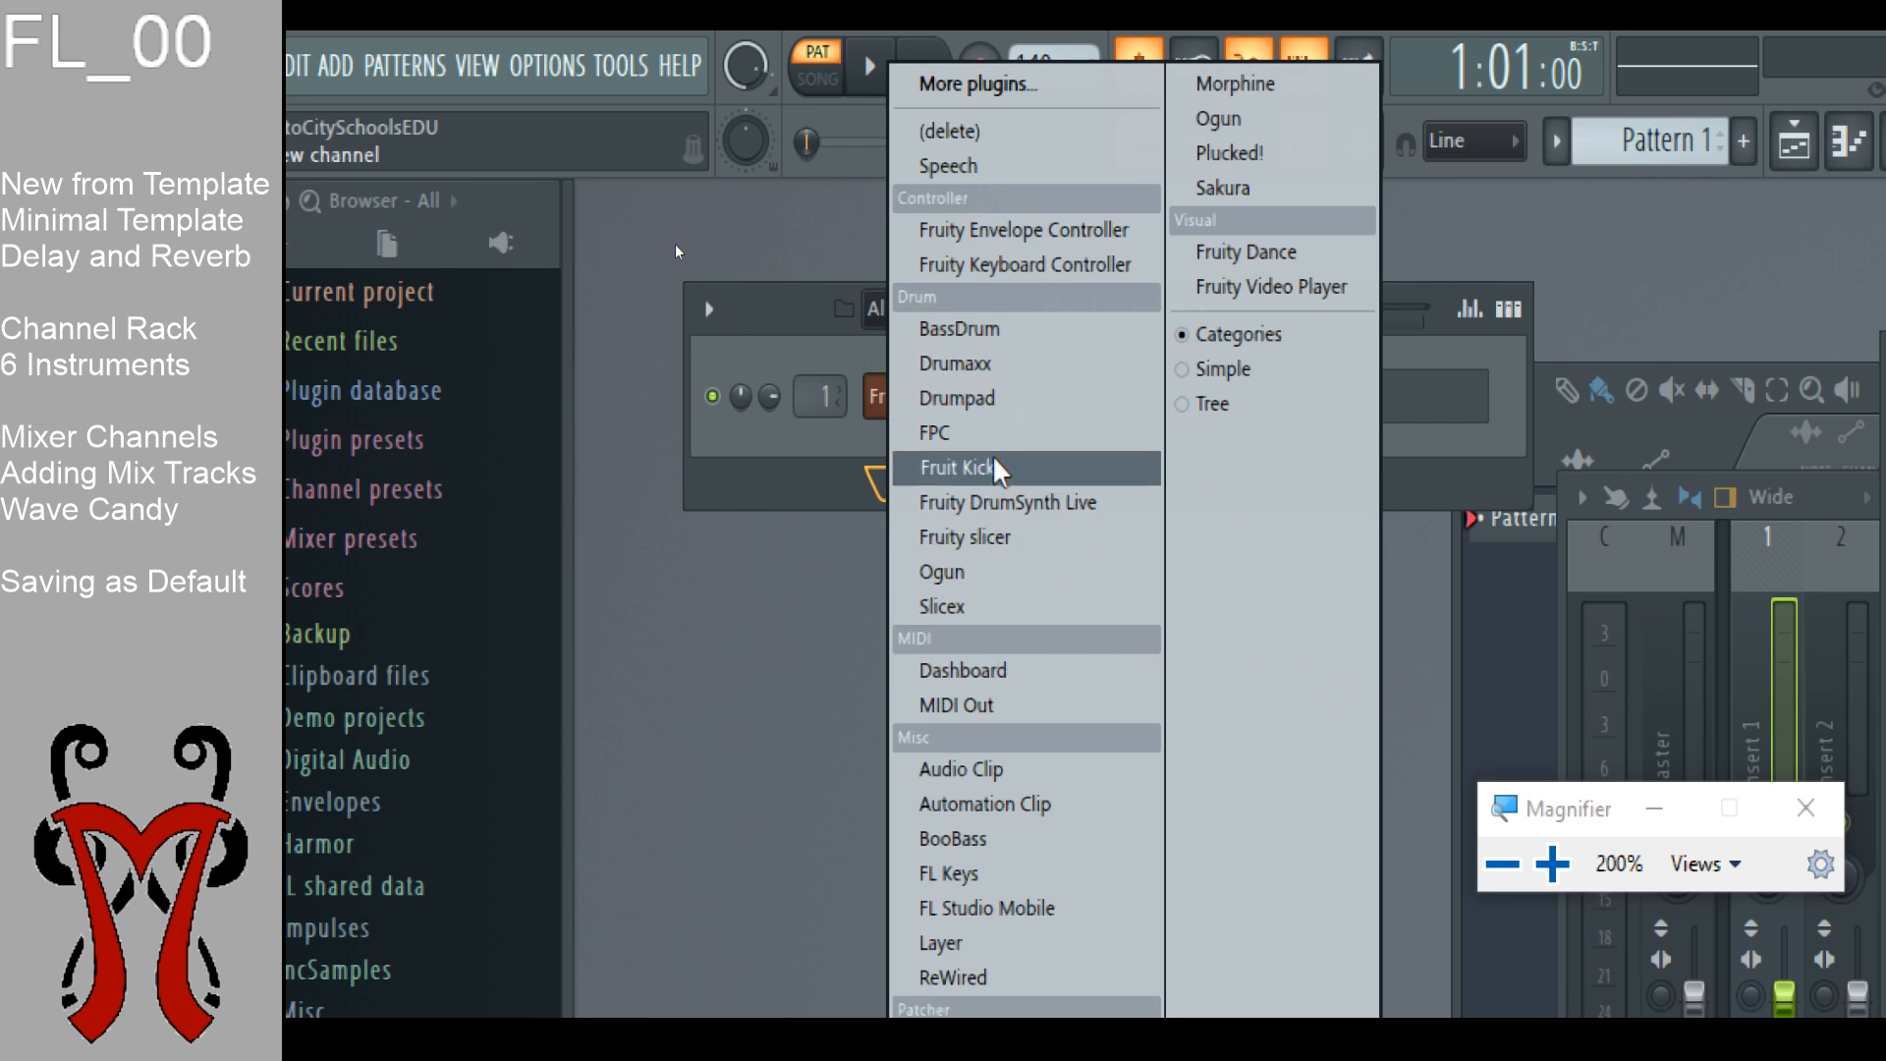
click(941, 438)
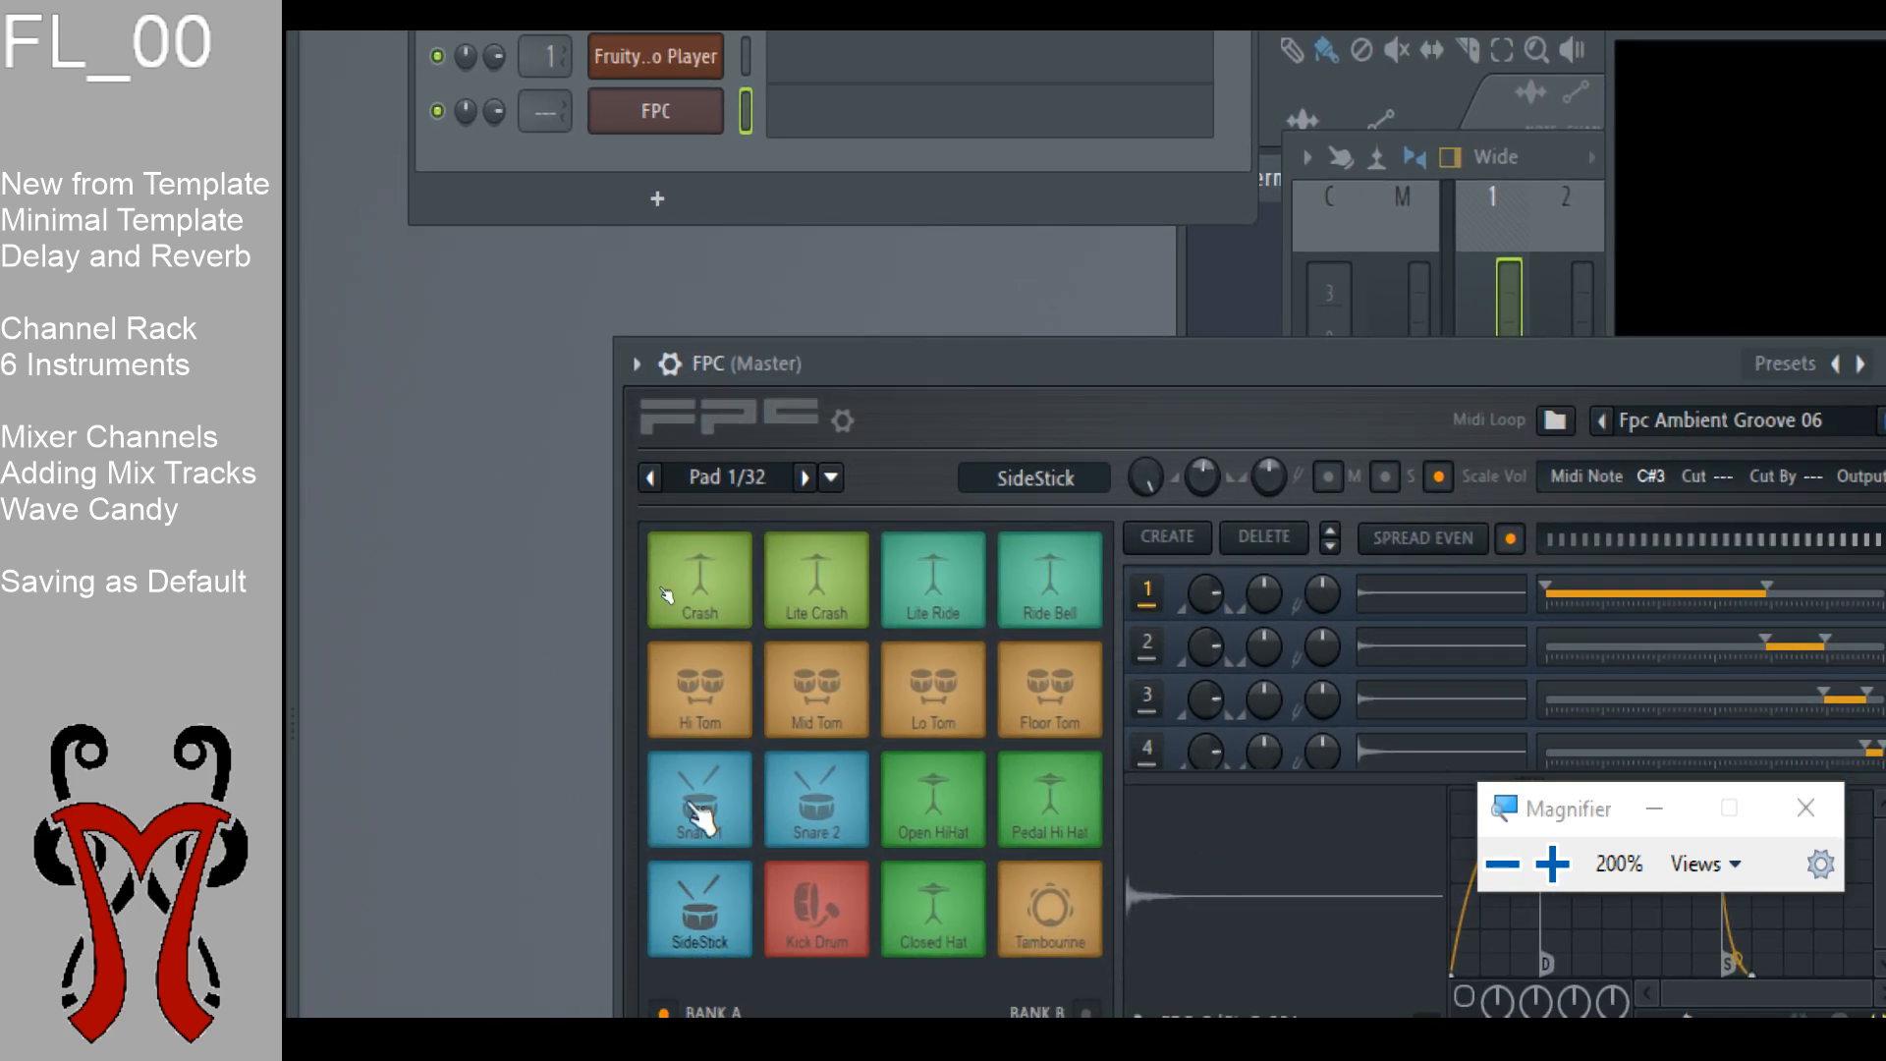
click(697, 899)
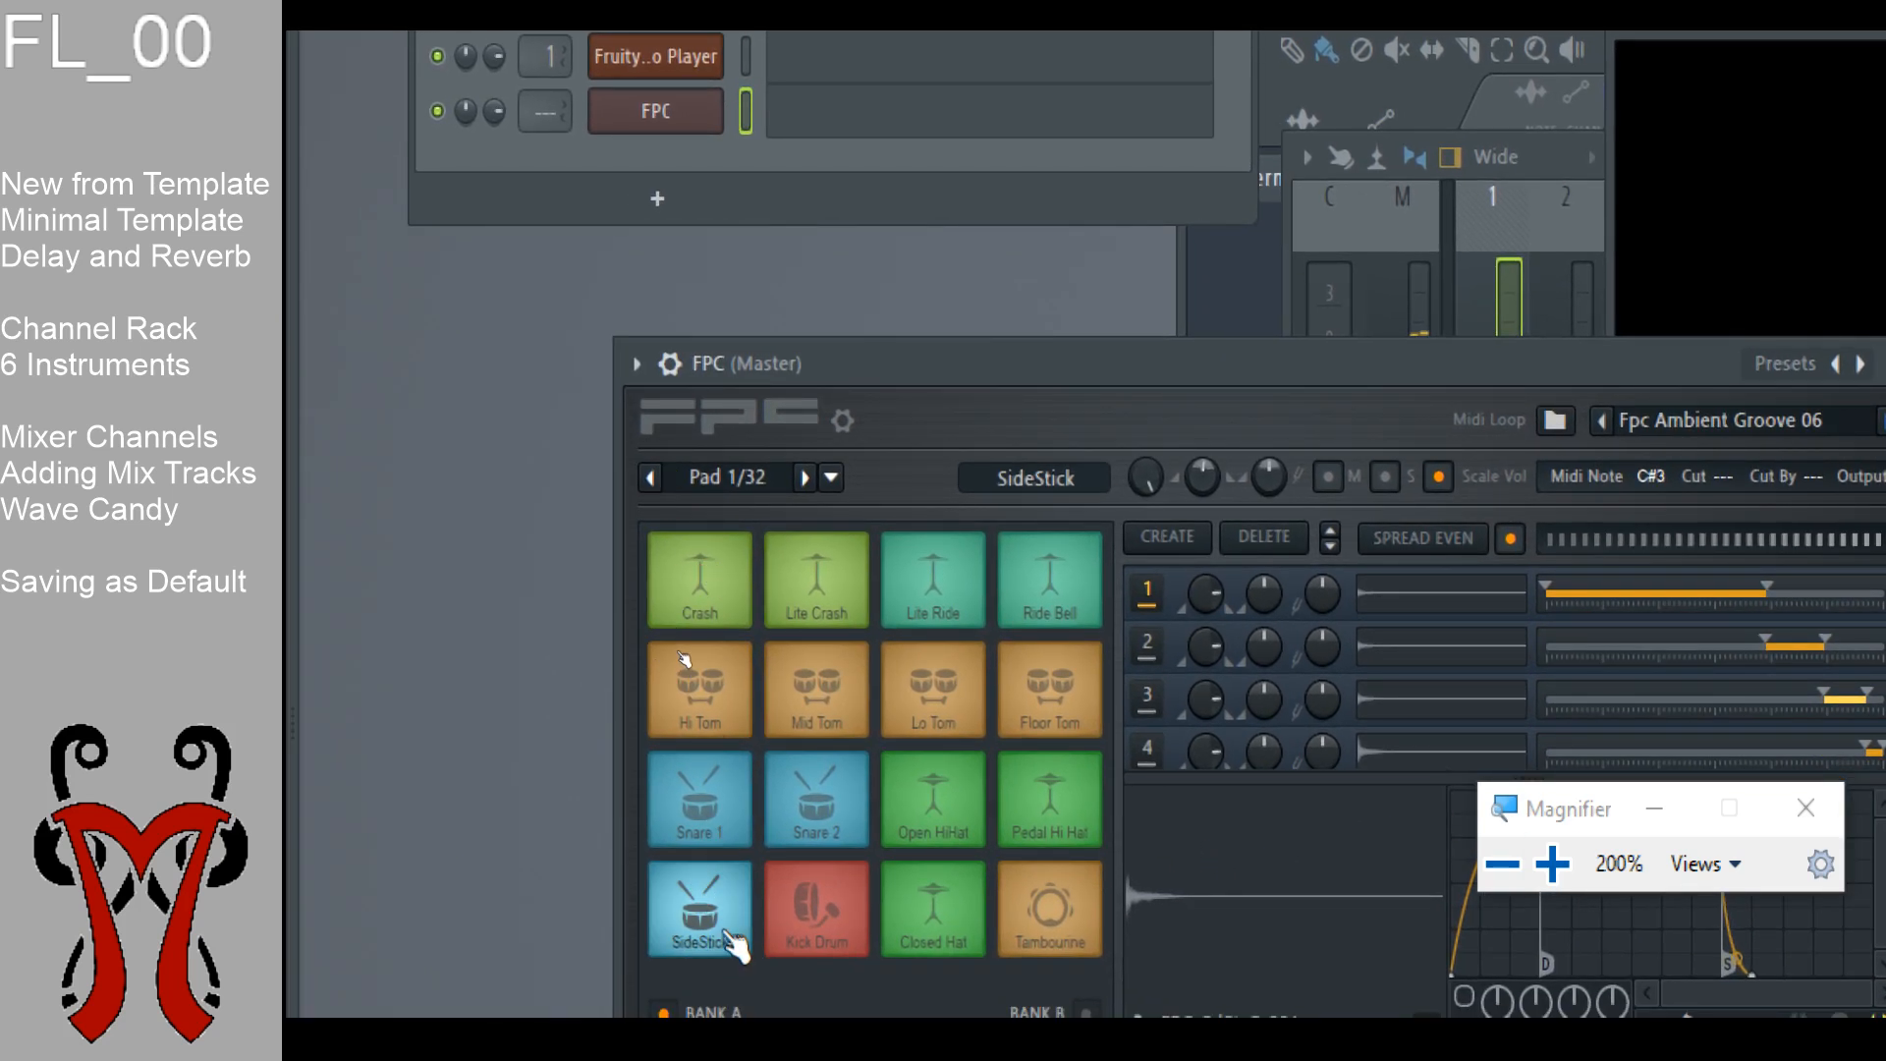
click(811, 917)
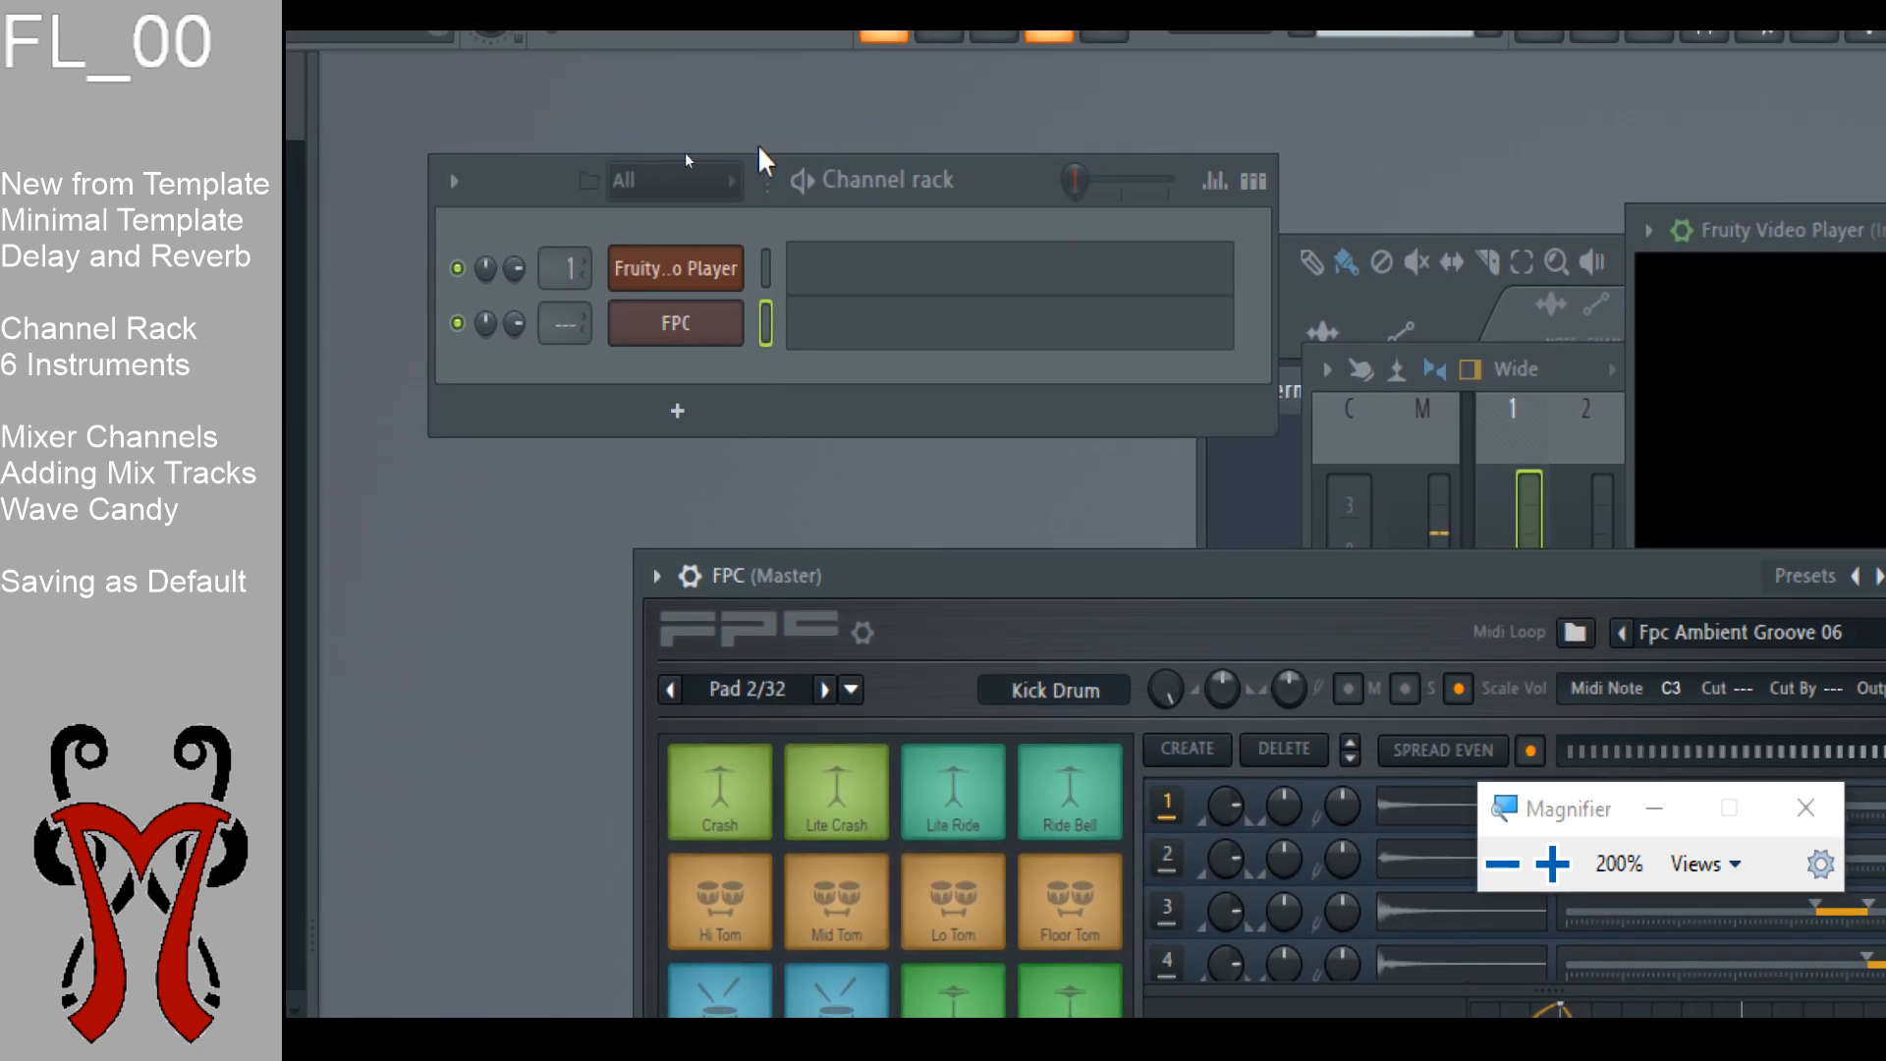
Step: Add a 3x Osc channel and move its window clear of the channel rack
click(508, 181)
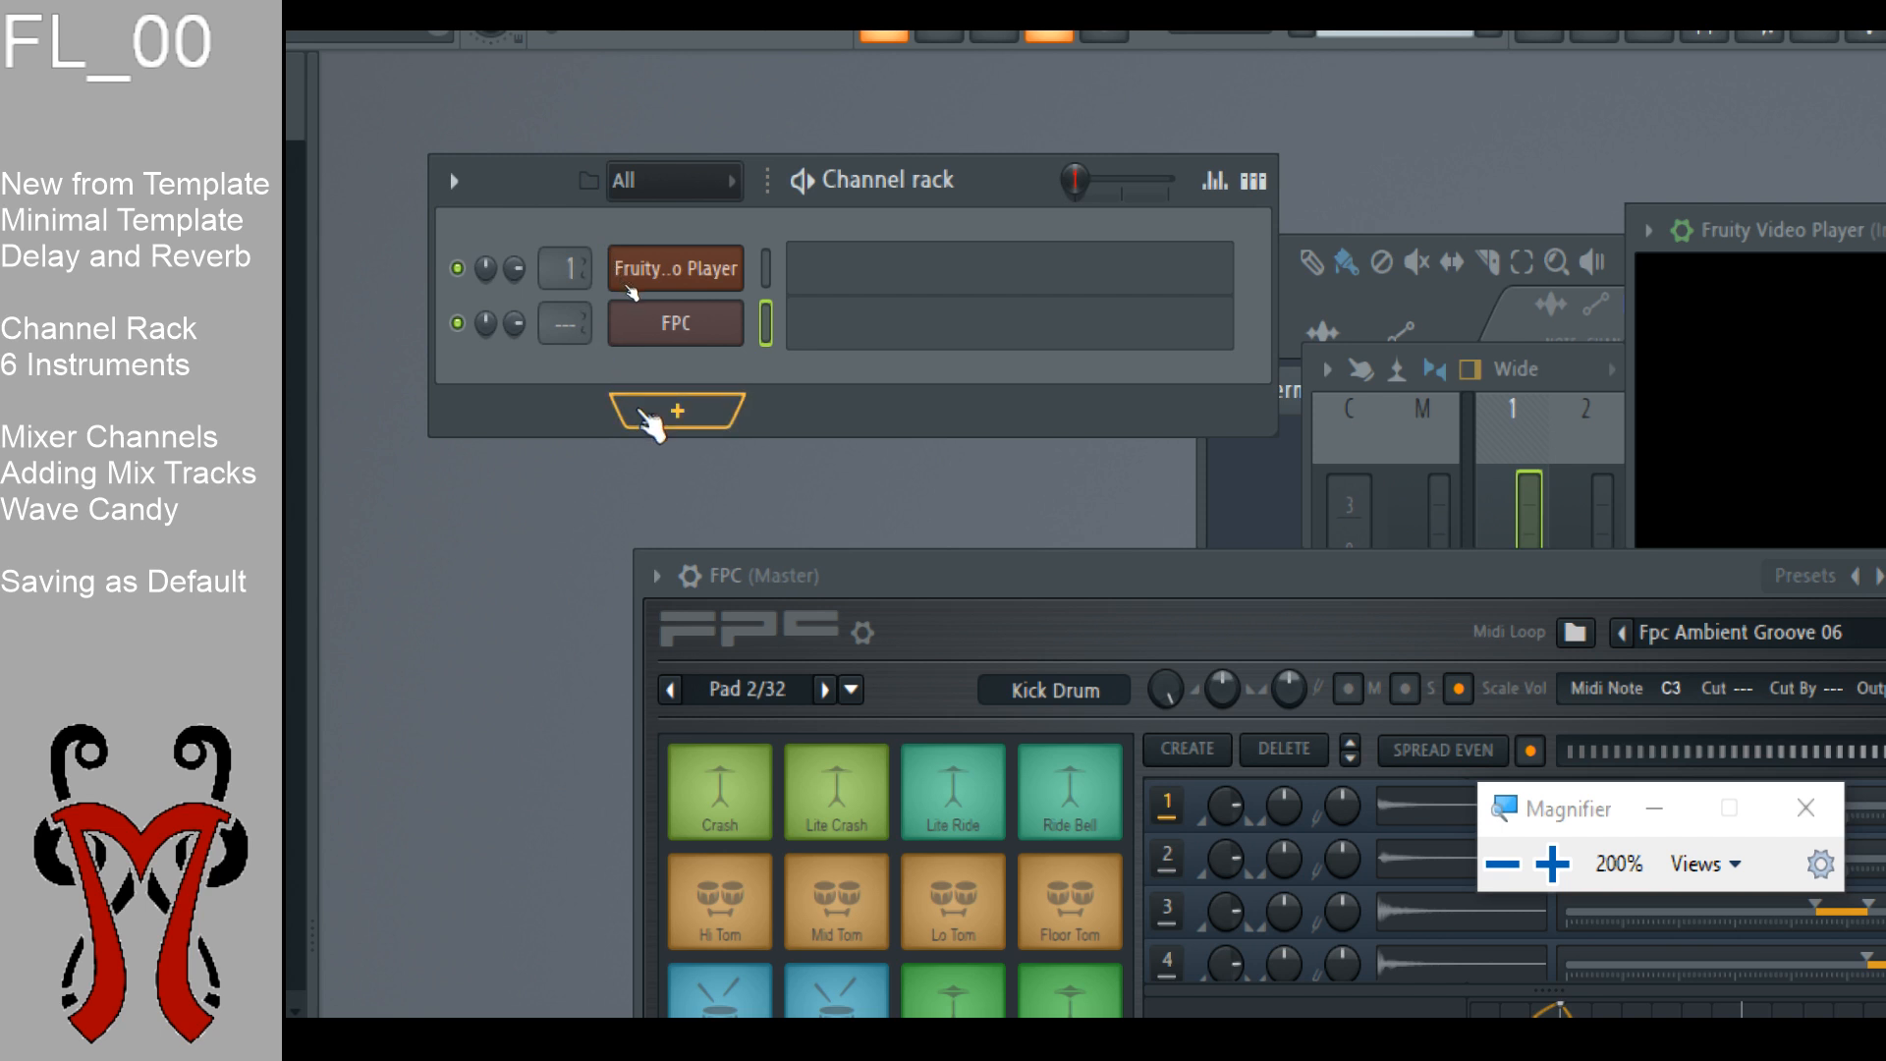
click(714, 435)
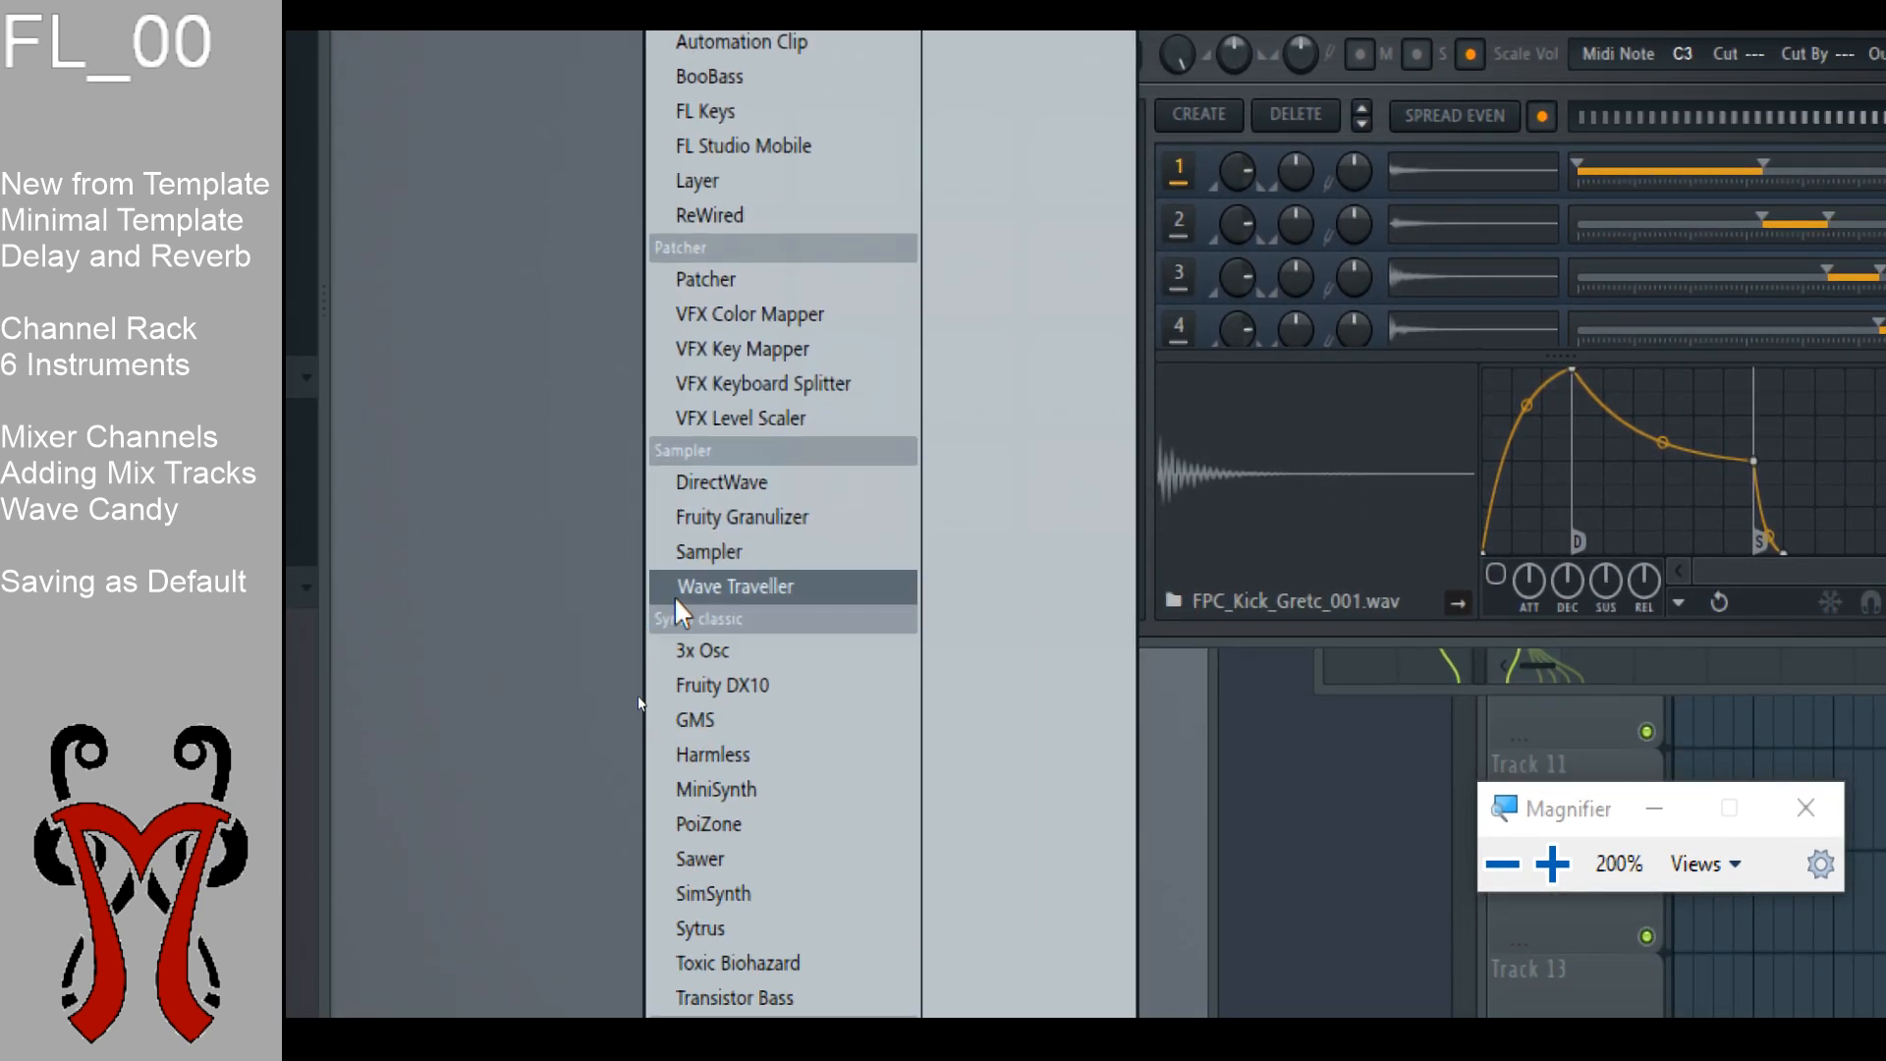
click(714, 654)
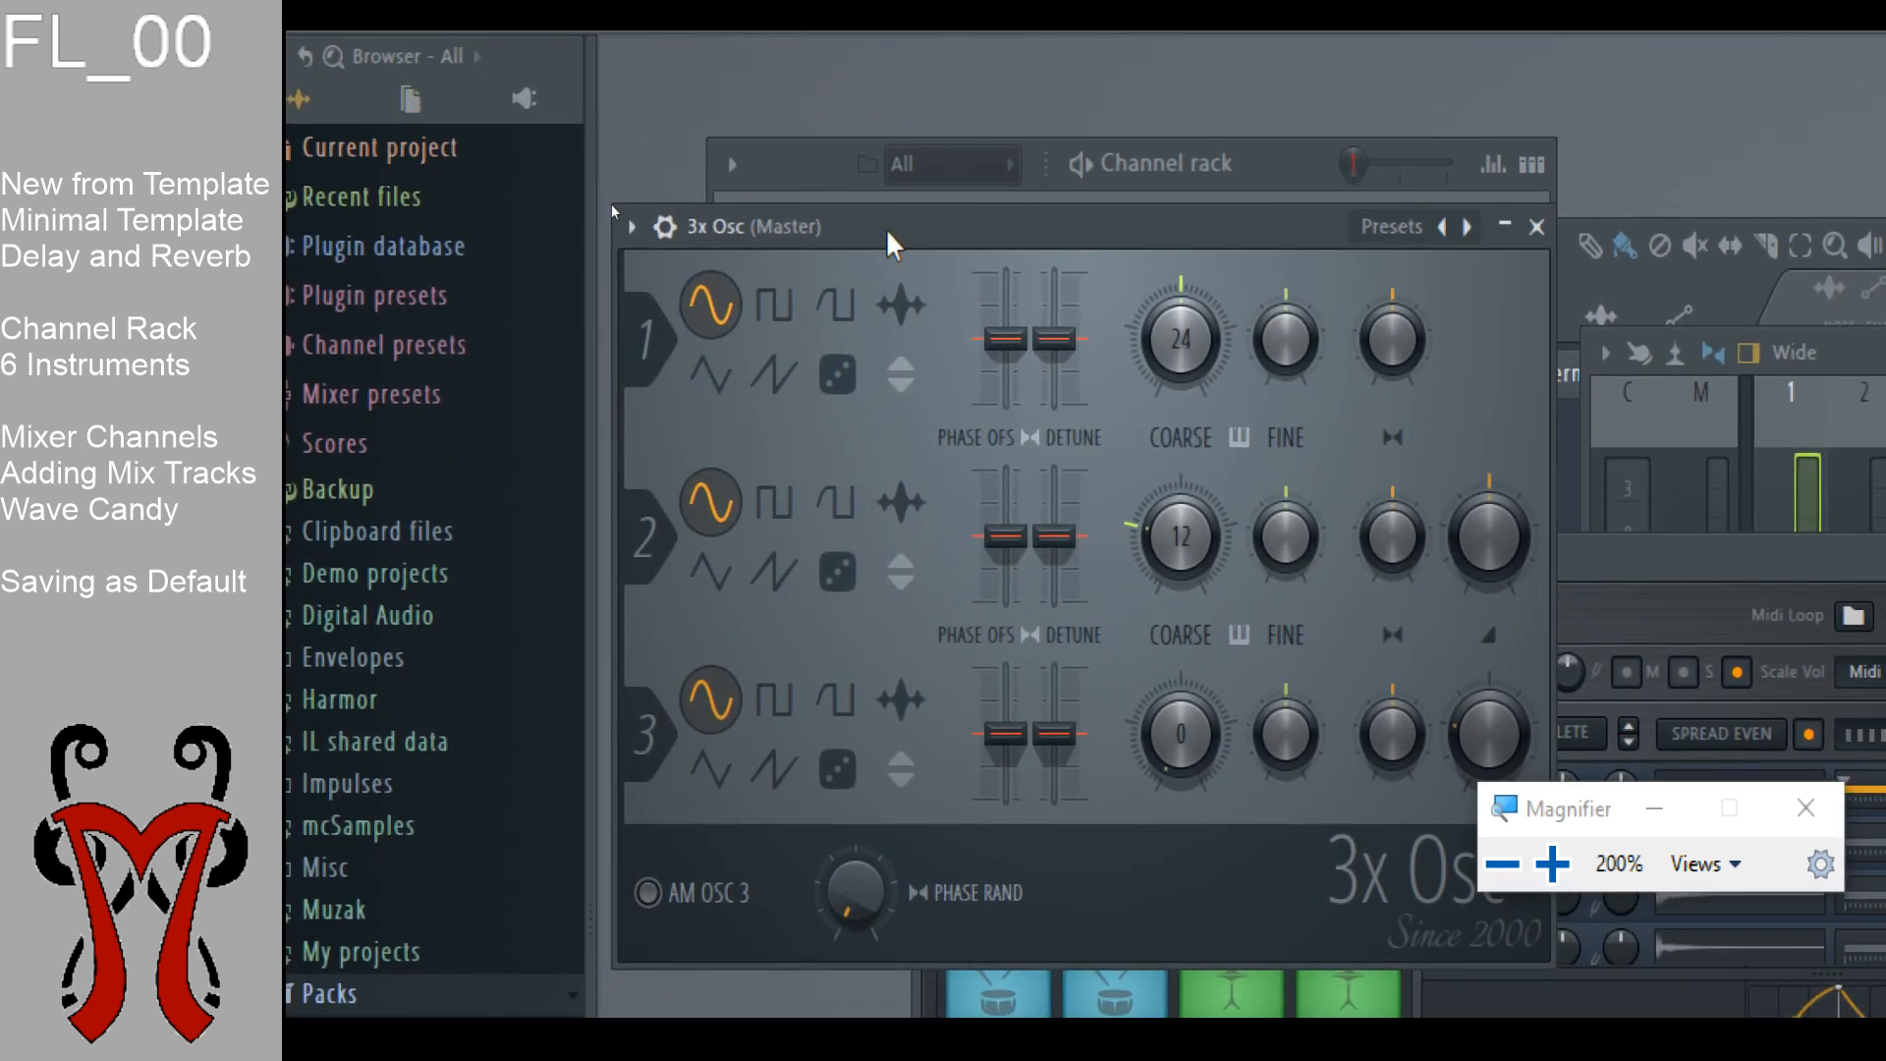
drag(889, 243, 1409, 352)
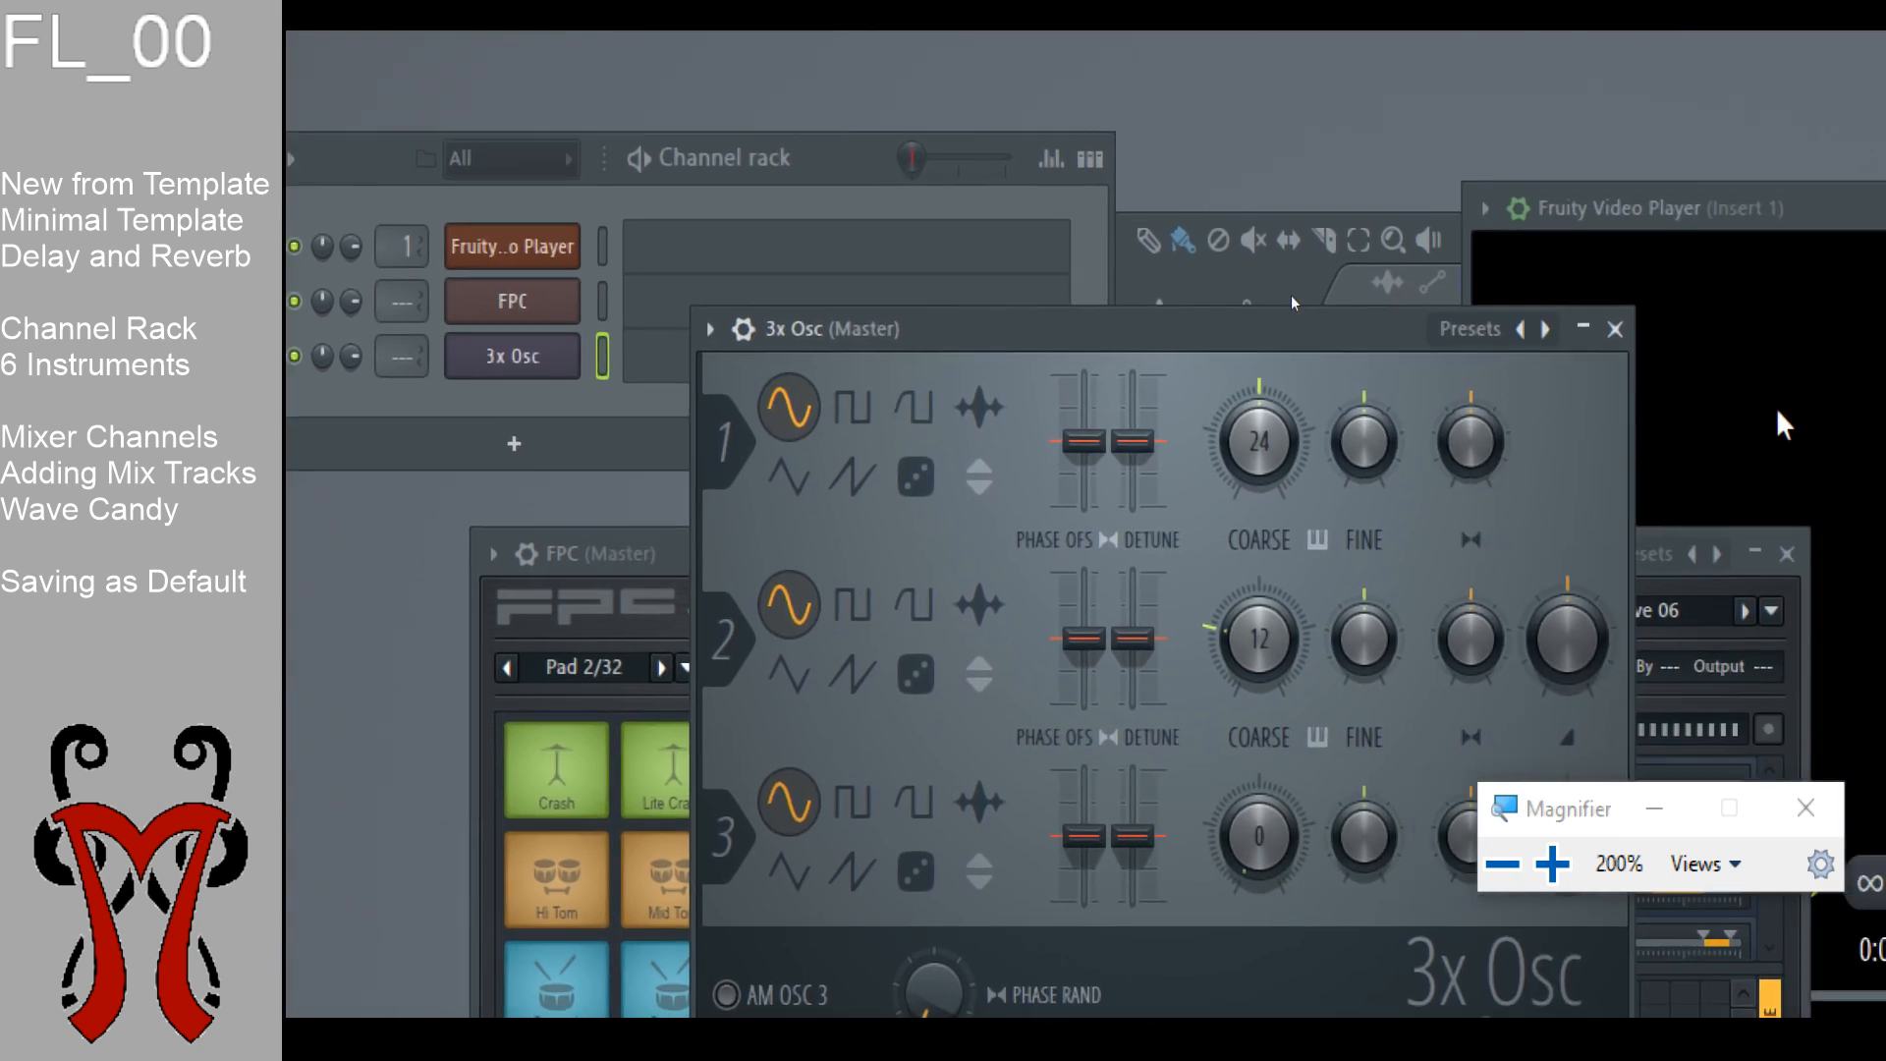
drag(1123, 348, 1572, 199)
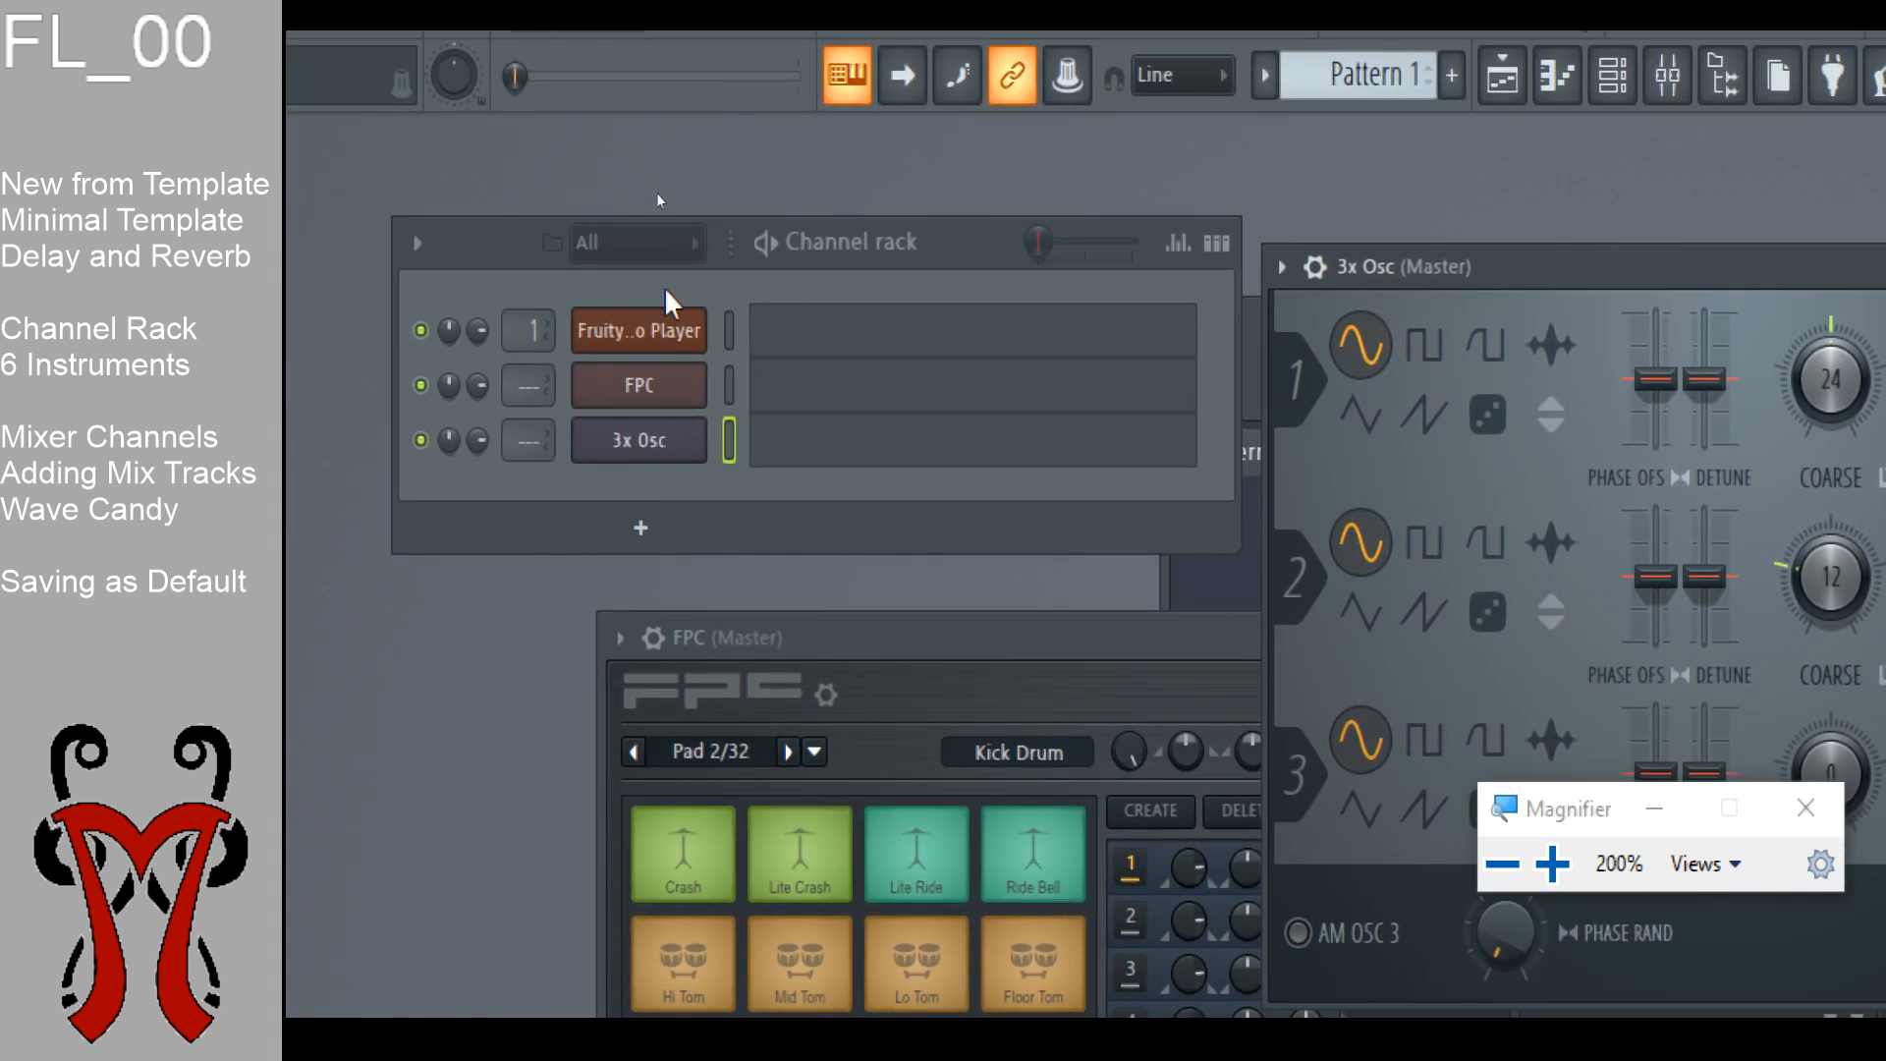
Step: Add a Sytrus channel, shift its window off the channel rack's channel controls and audition the sound on its keyboard
click(634, 527)
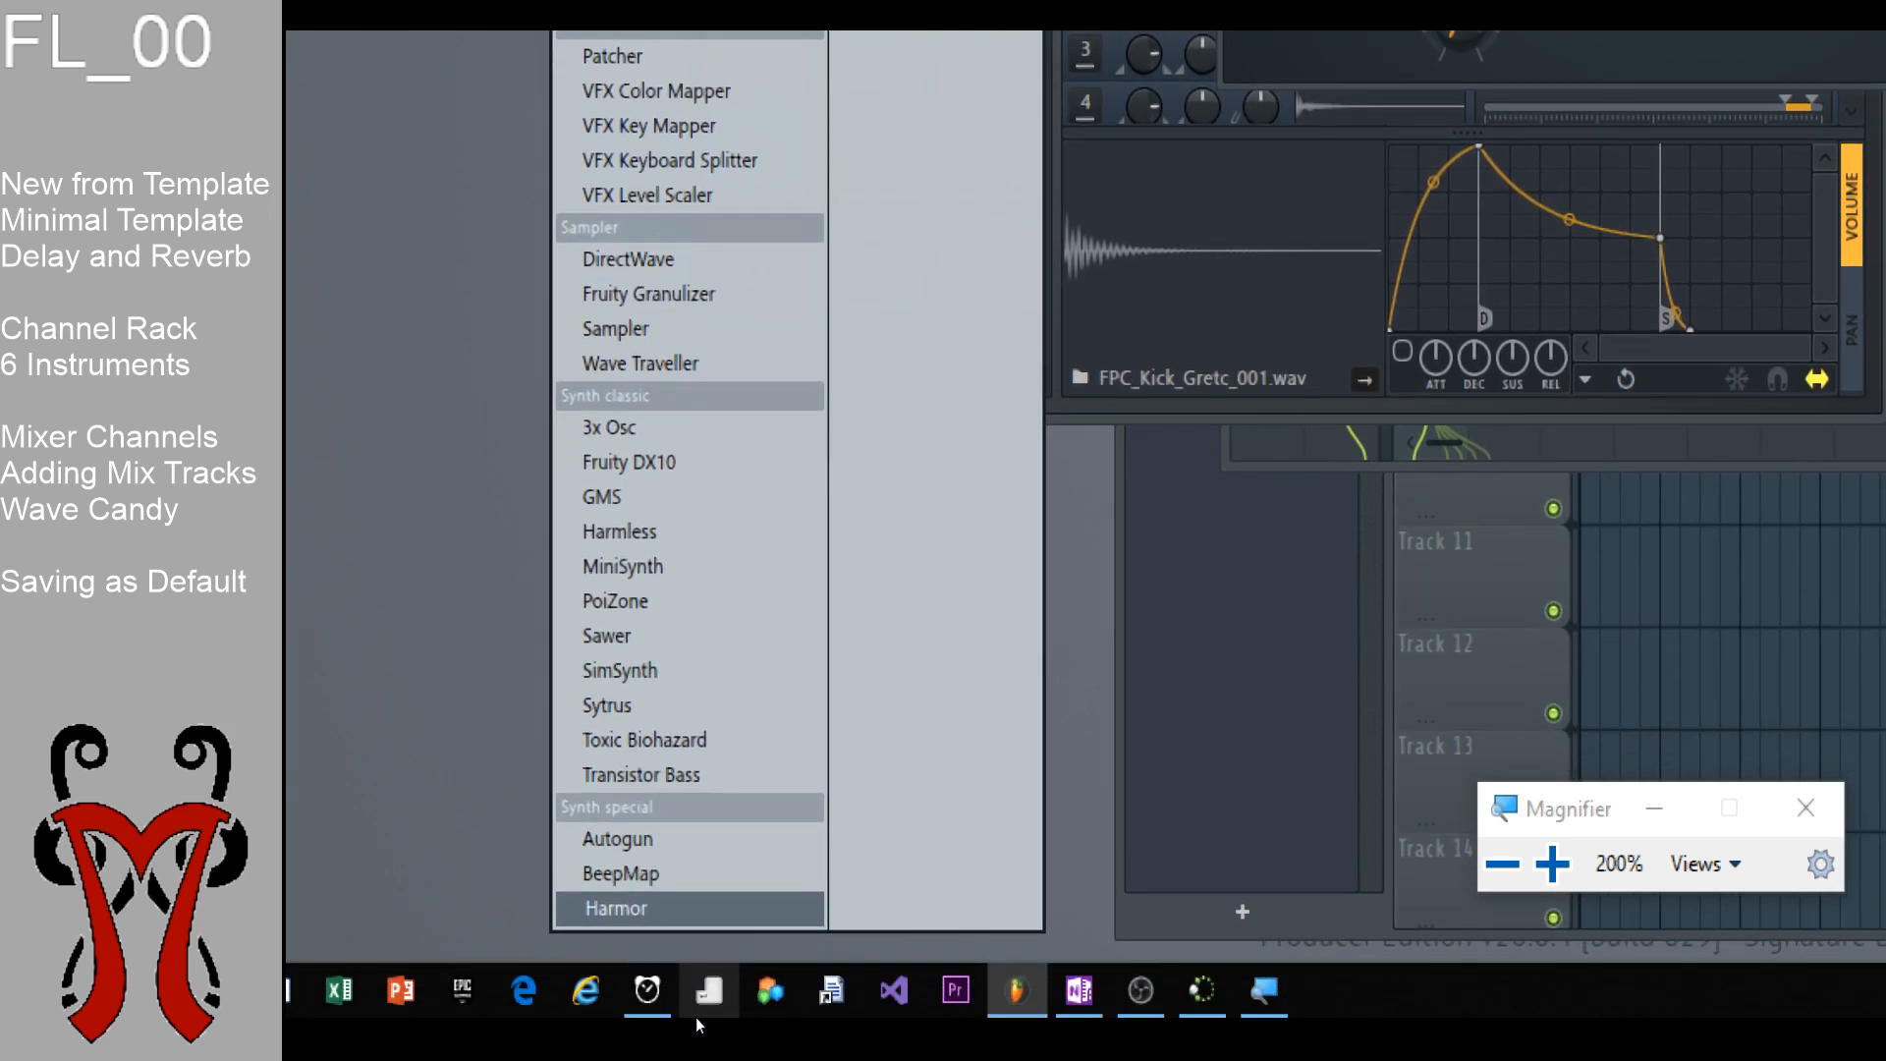
click(628, 704)
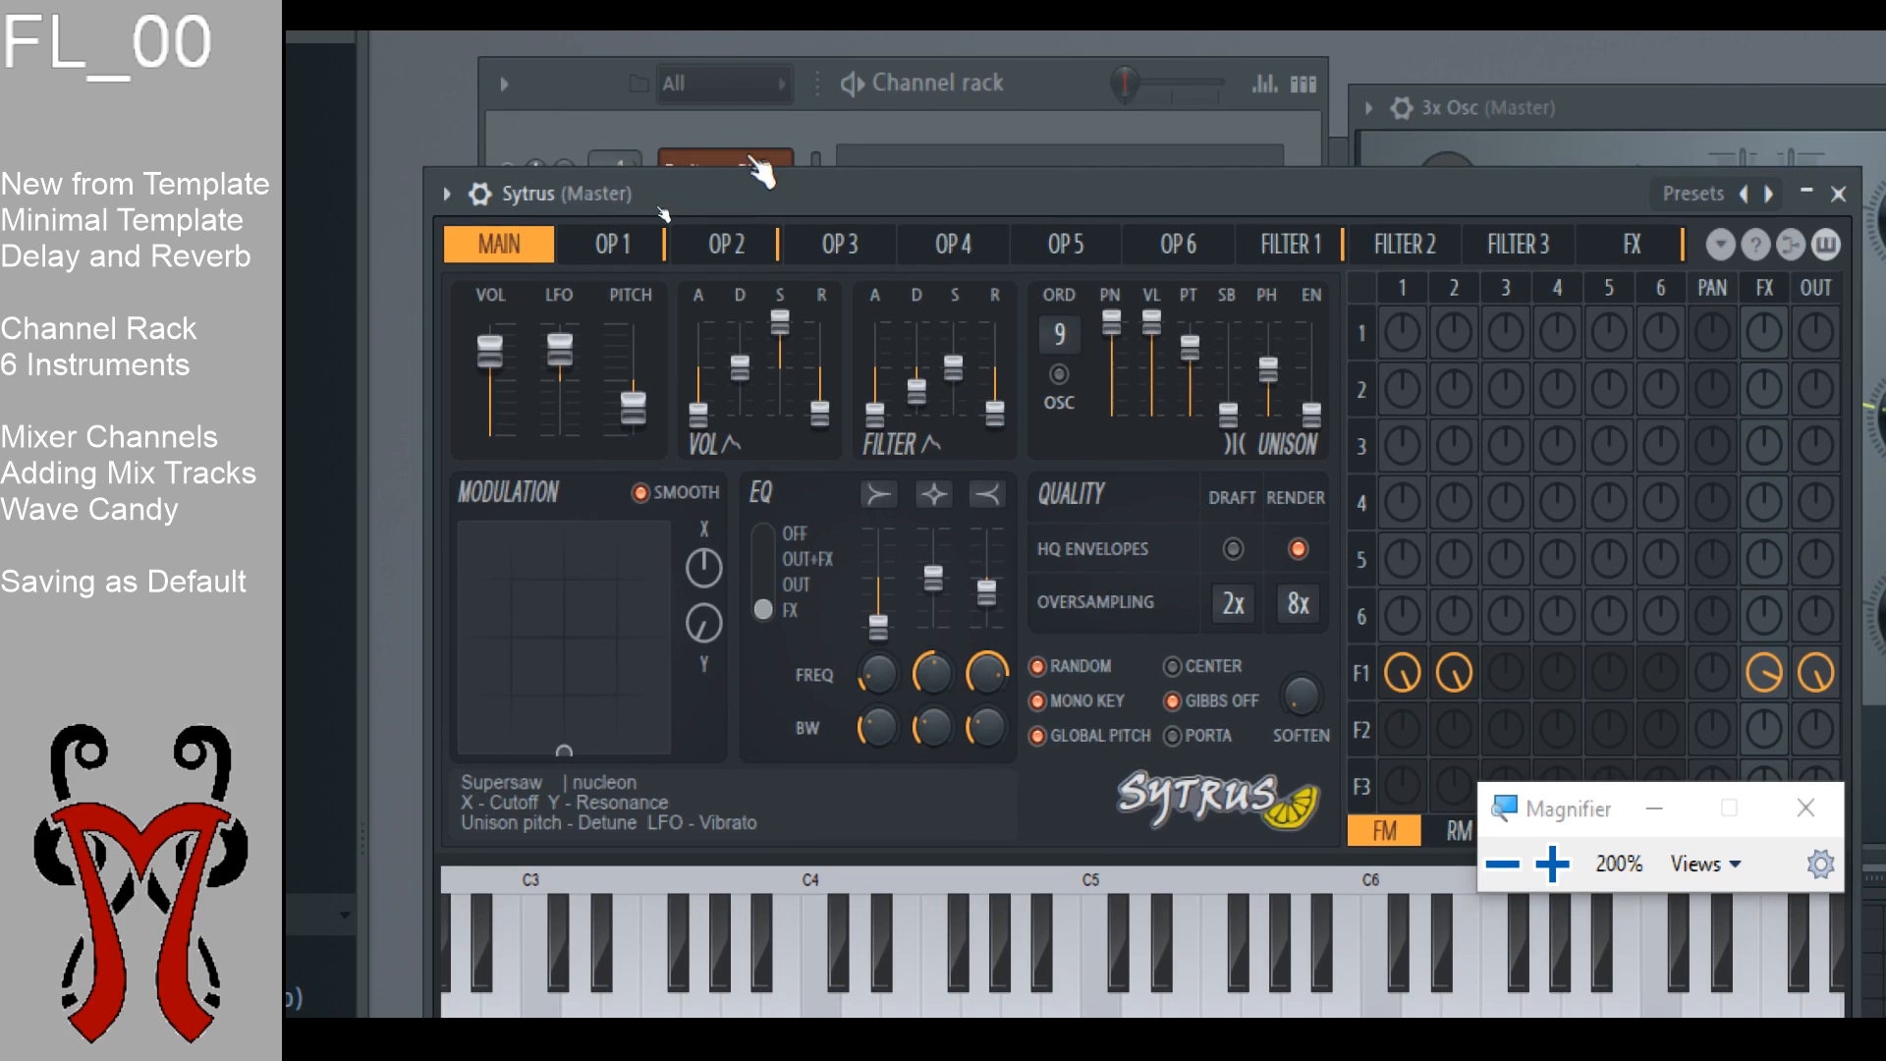
drag(786, 204, 927, 71)
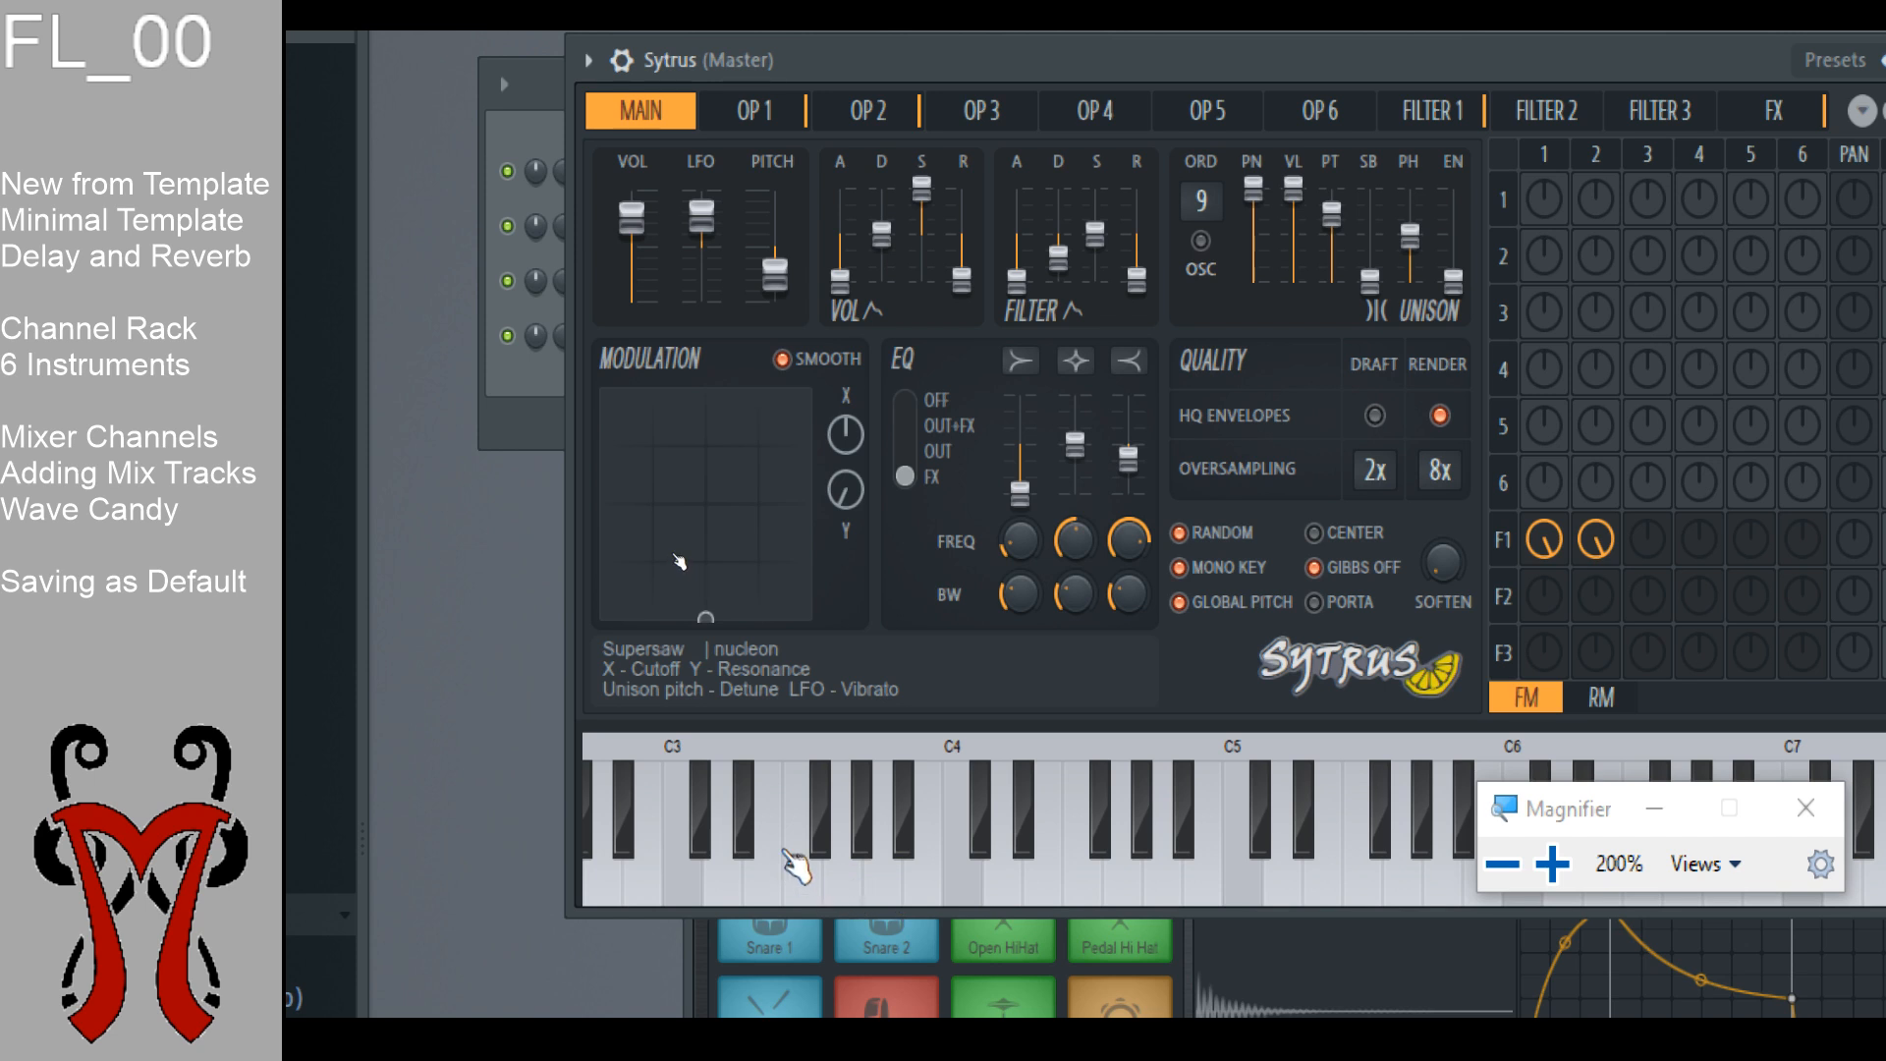
drag(835, 871, 1150, 865)
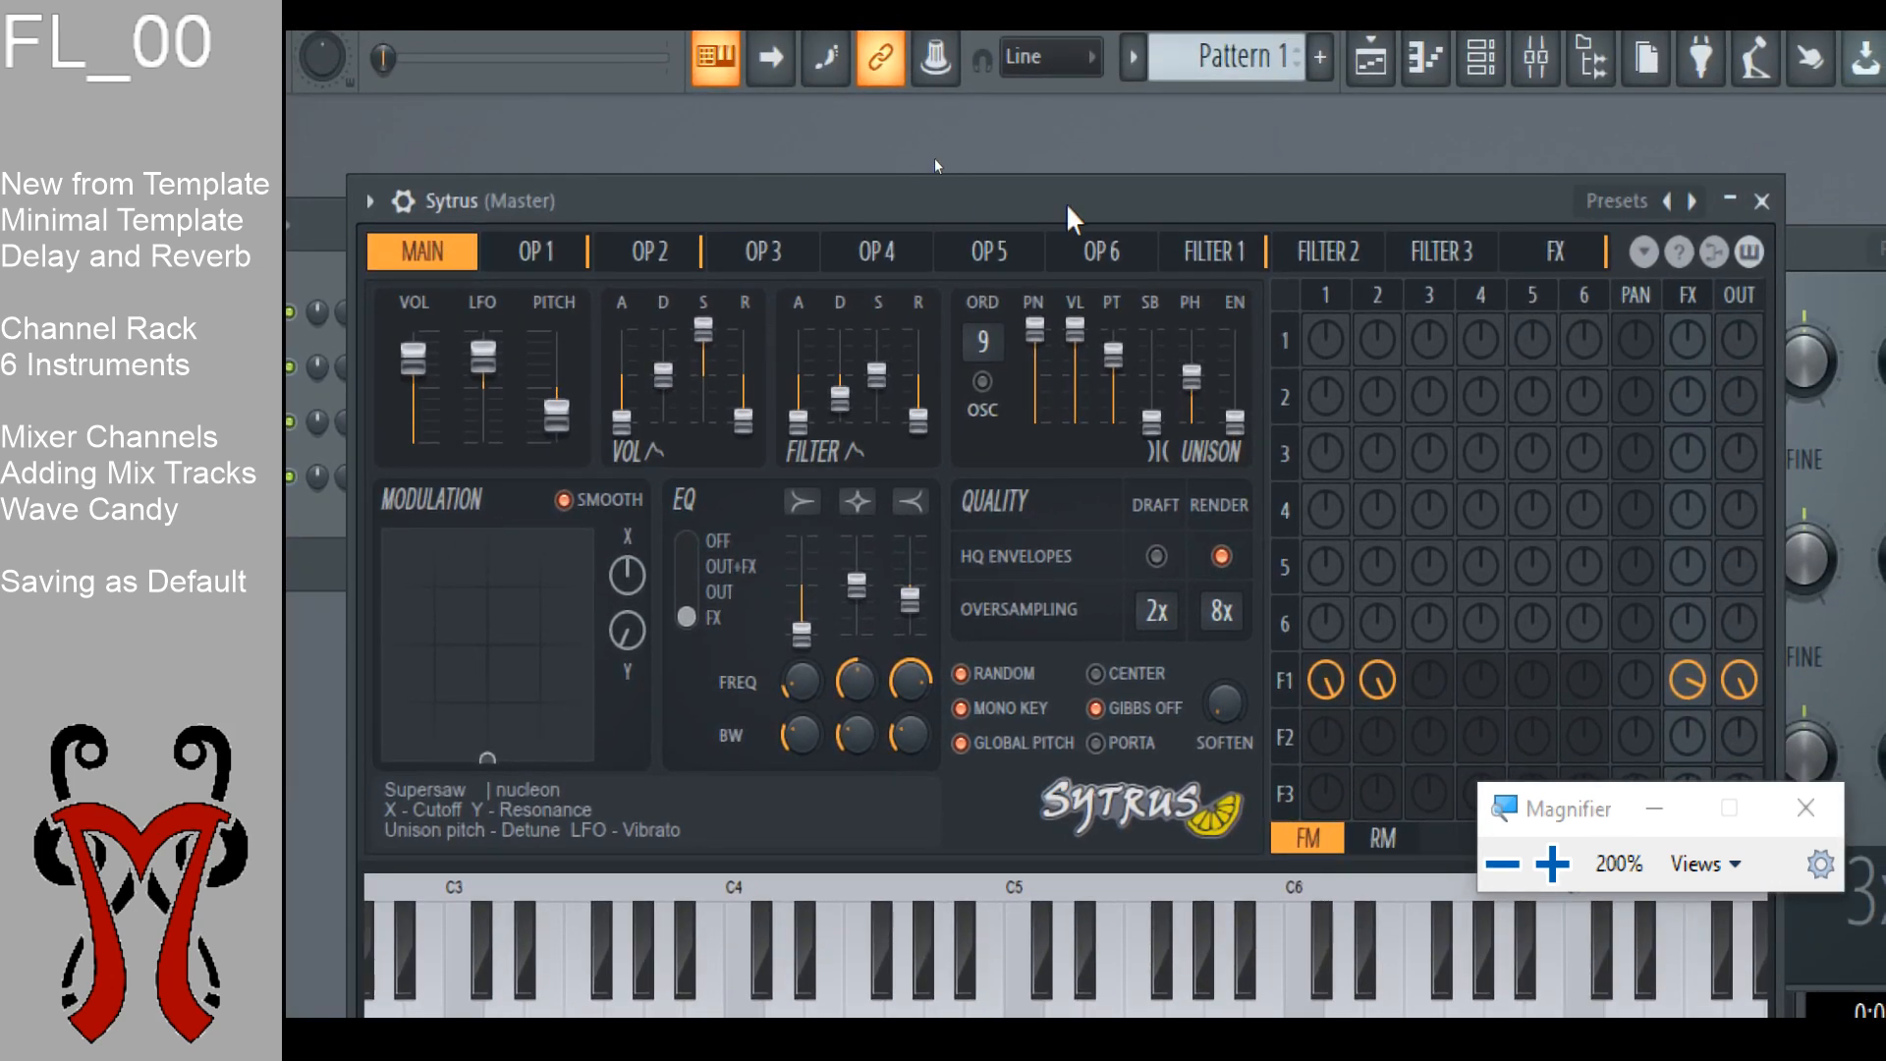
Step: Load the 3o3ish arp preset in Sytrus, audition a note and close the plugin window
click(1666, 197)
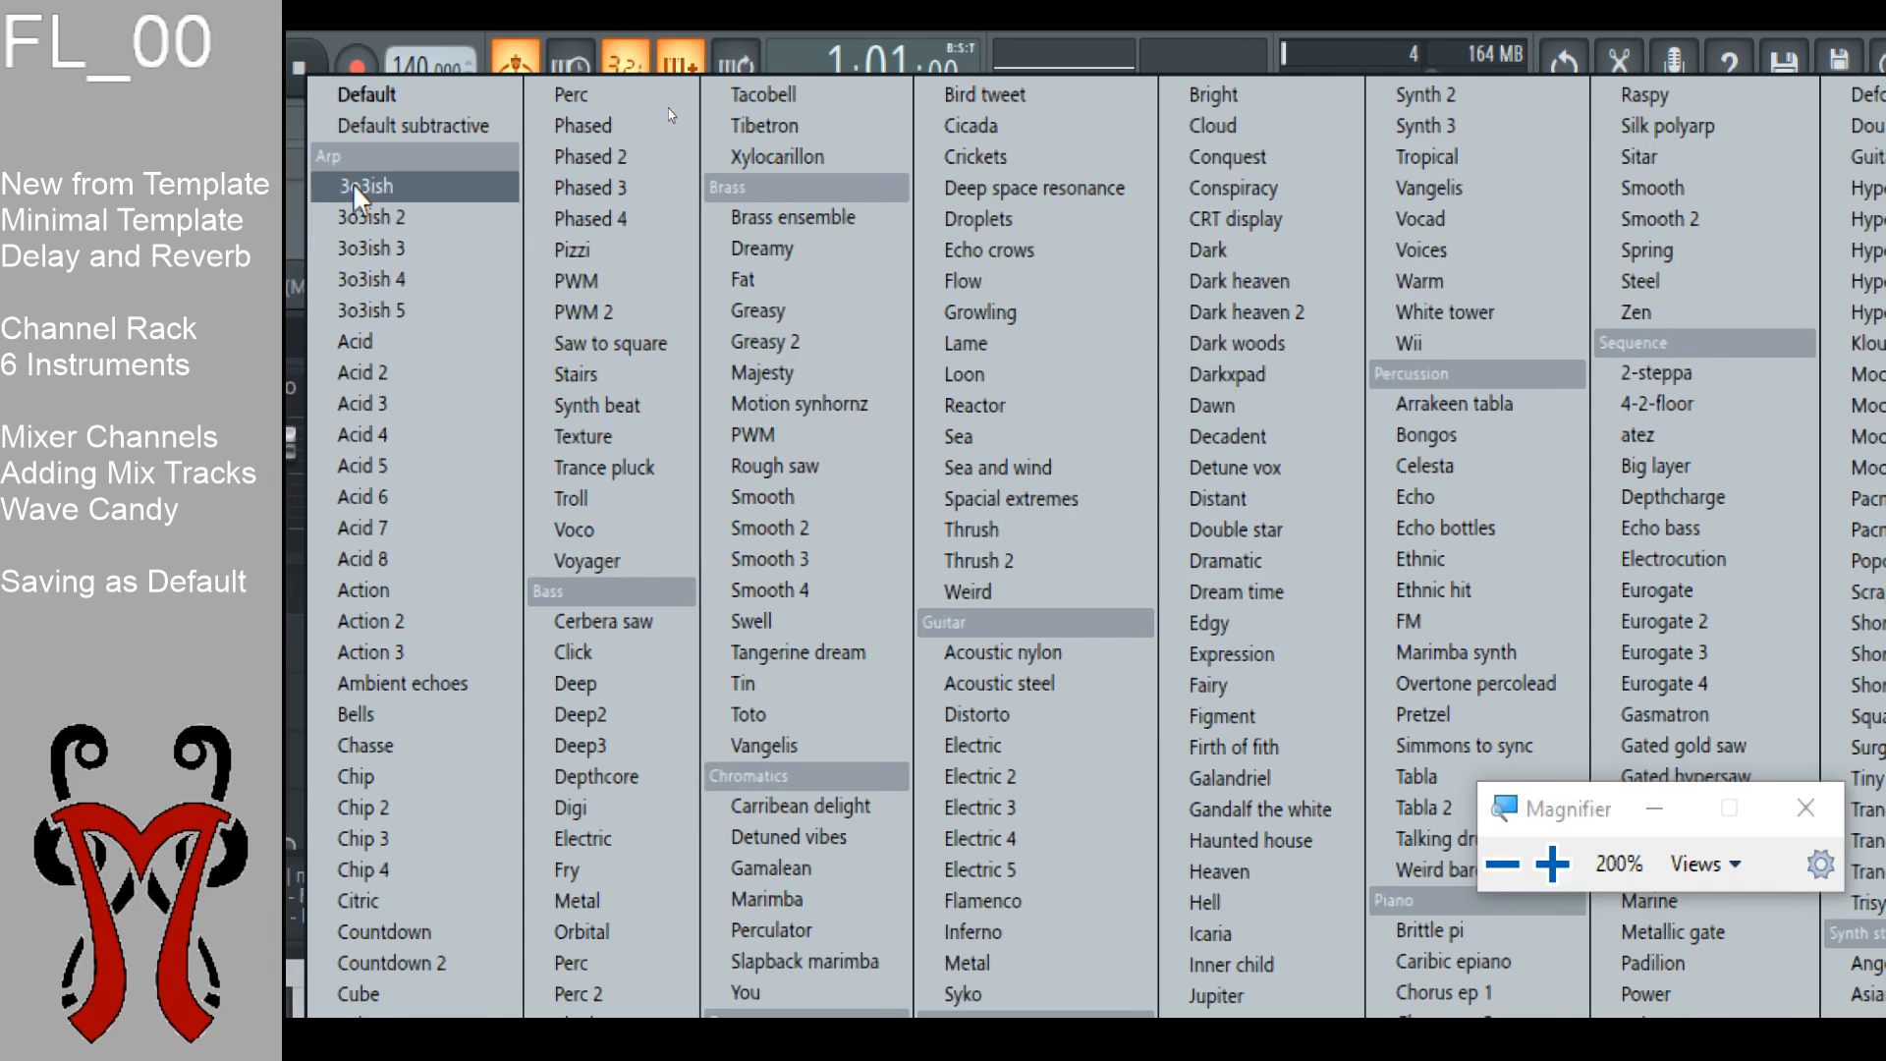
click(361, 182)
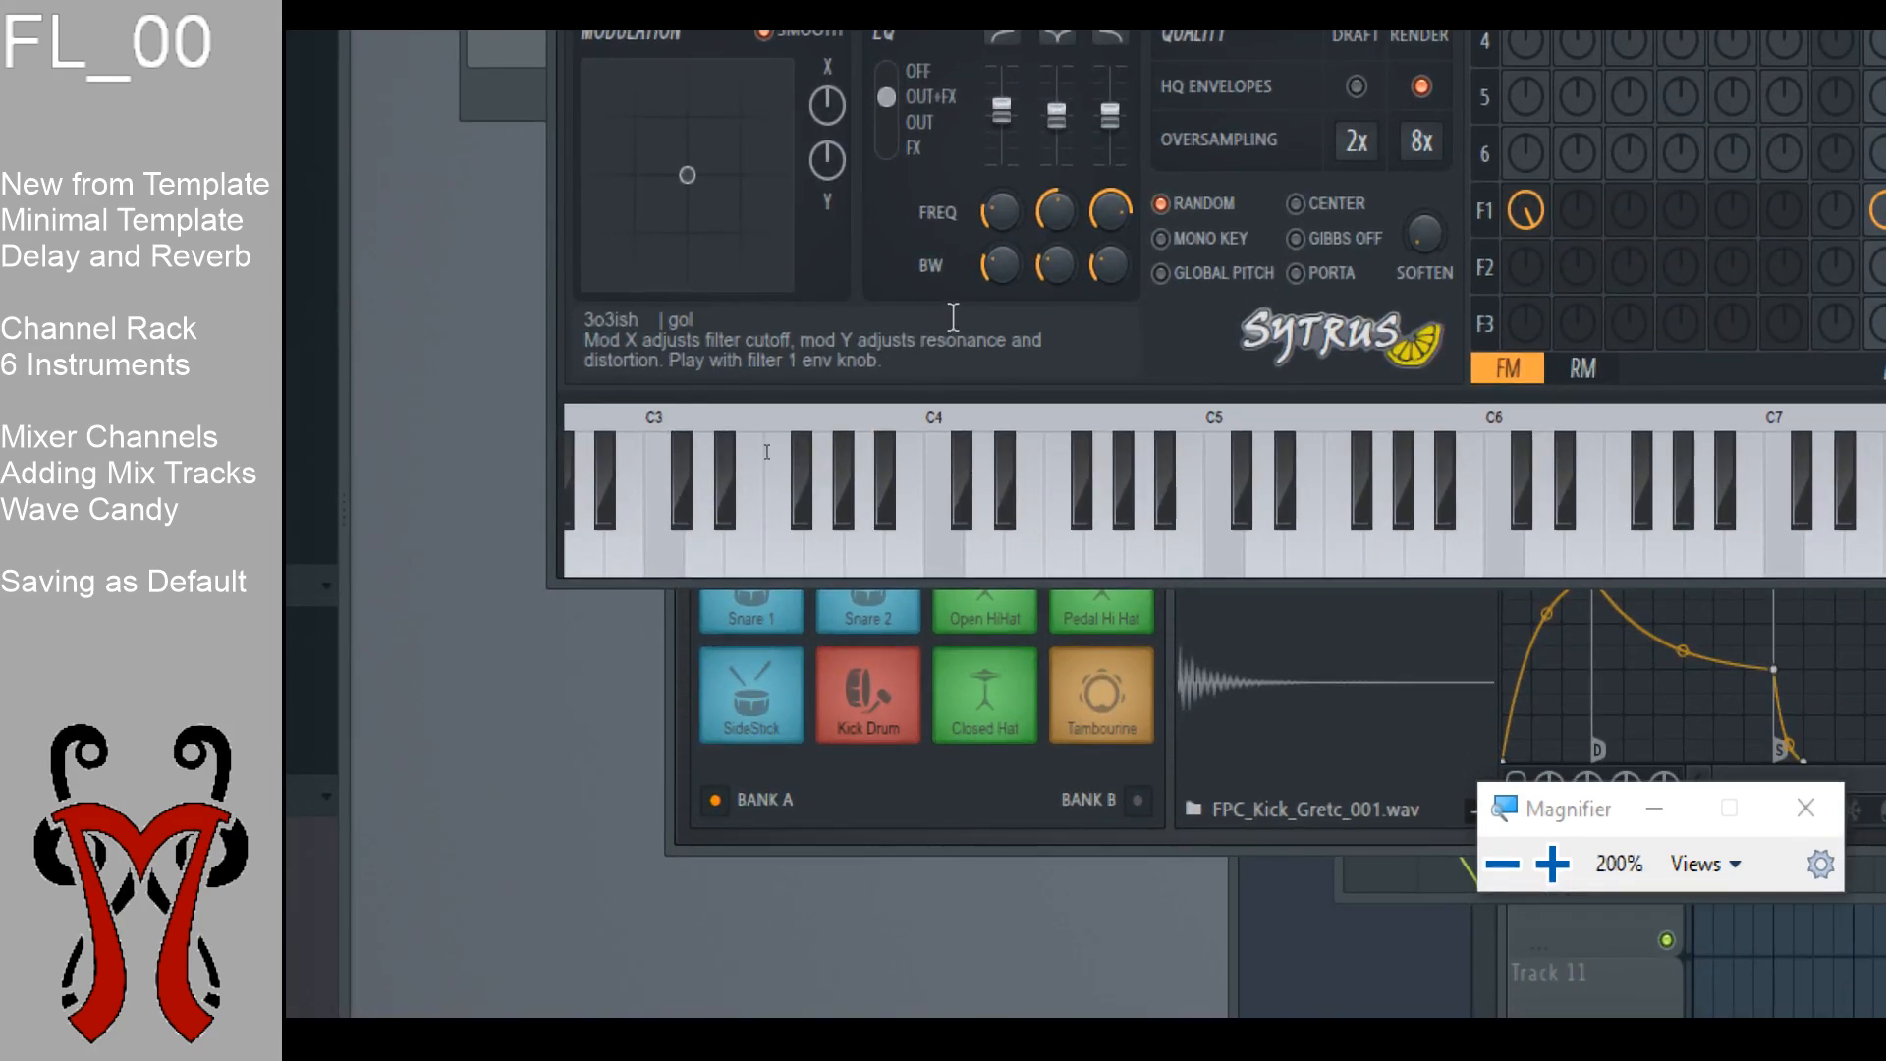
click(959, 519)
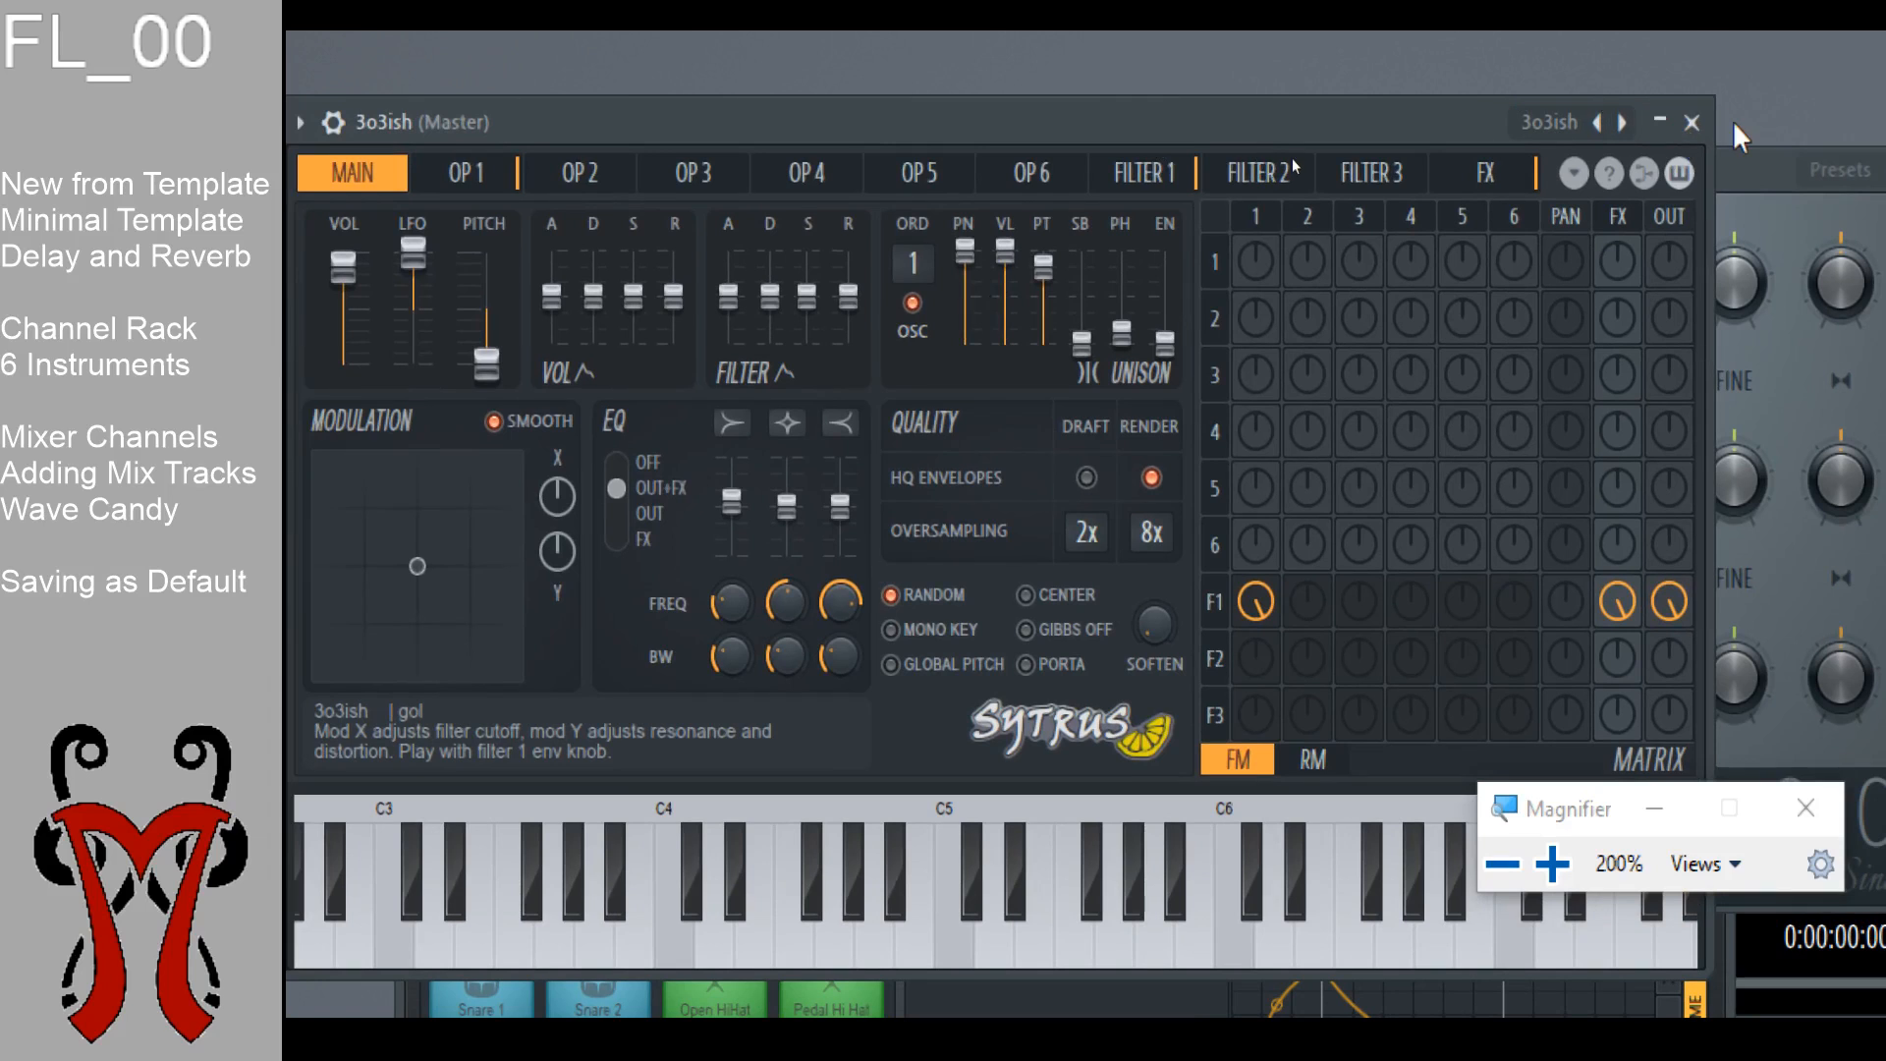
click(1692, 122)
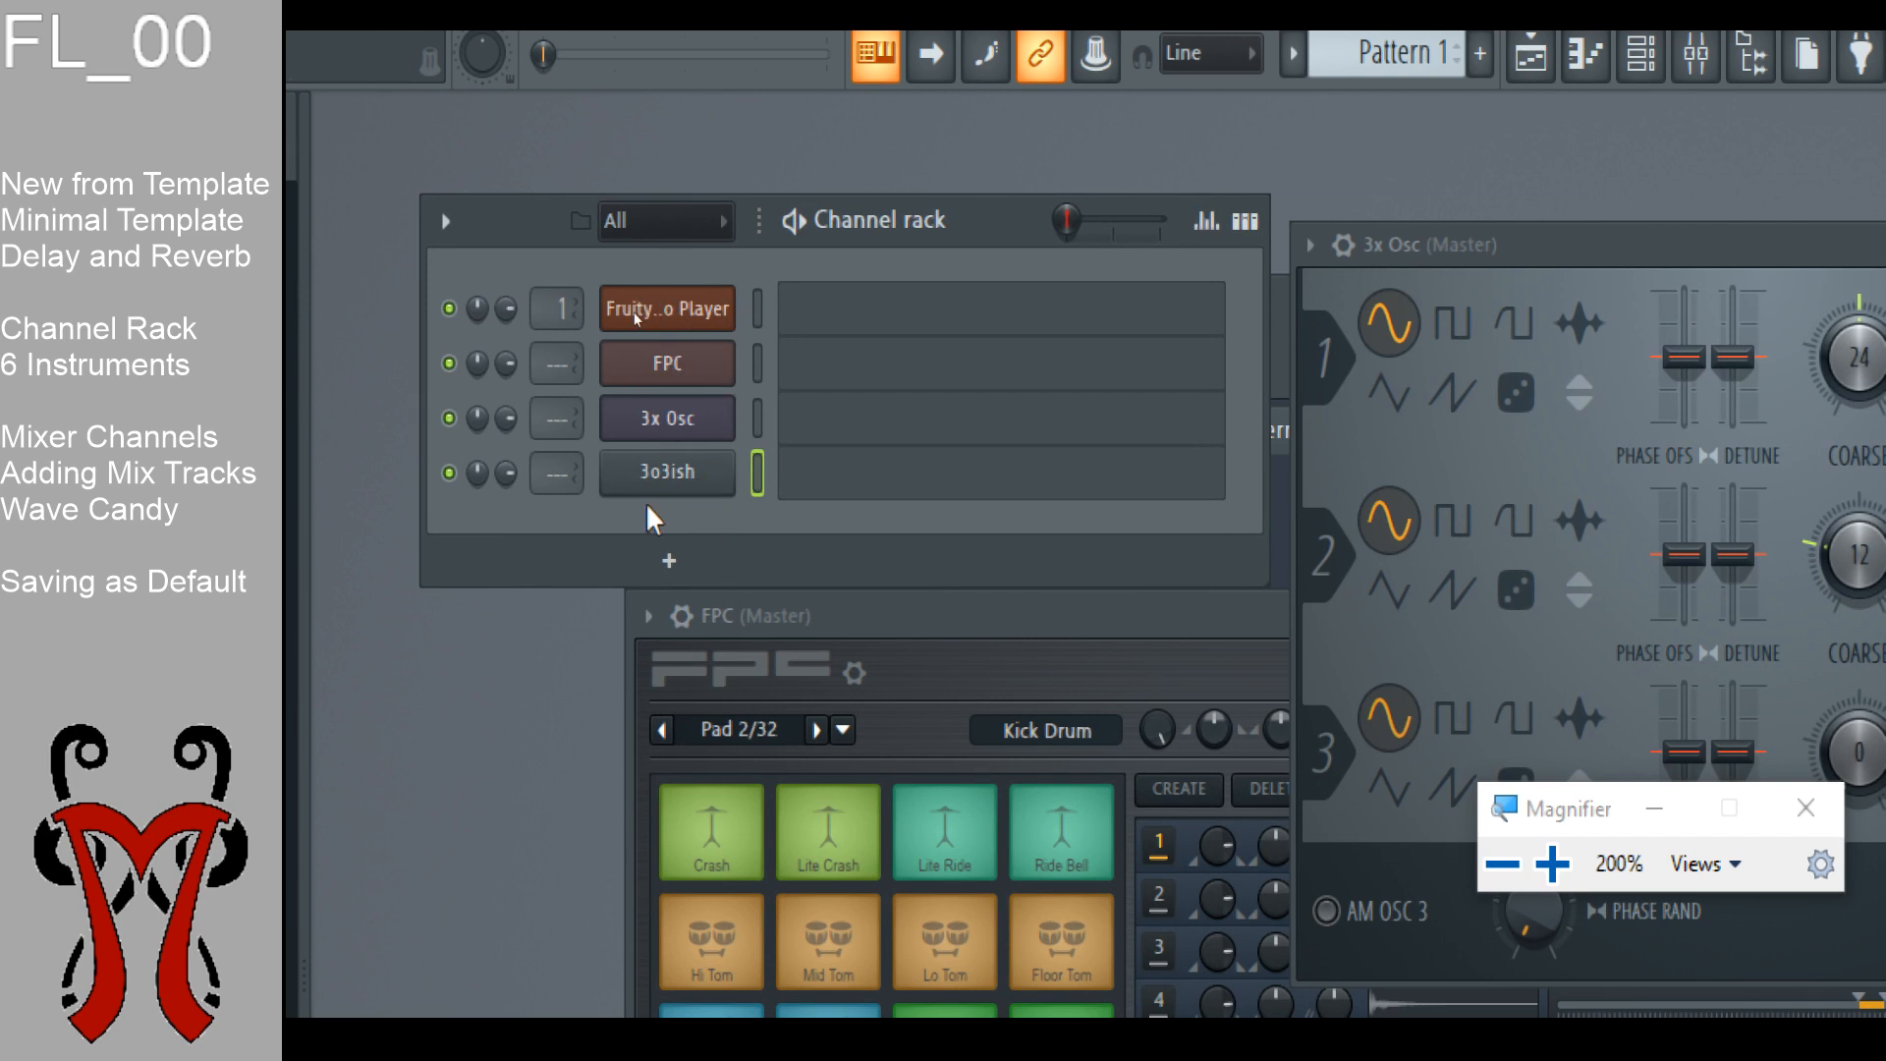
Step: Reopen the Sytrus channel, load its Default preset and close the plugin window
click(674, 474)
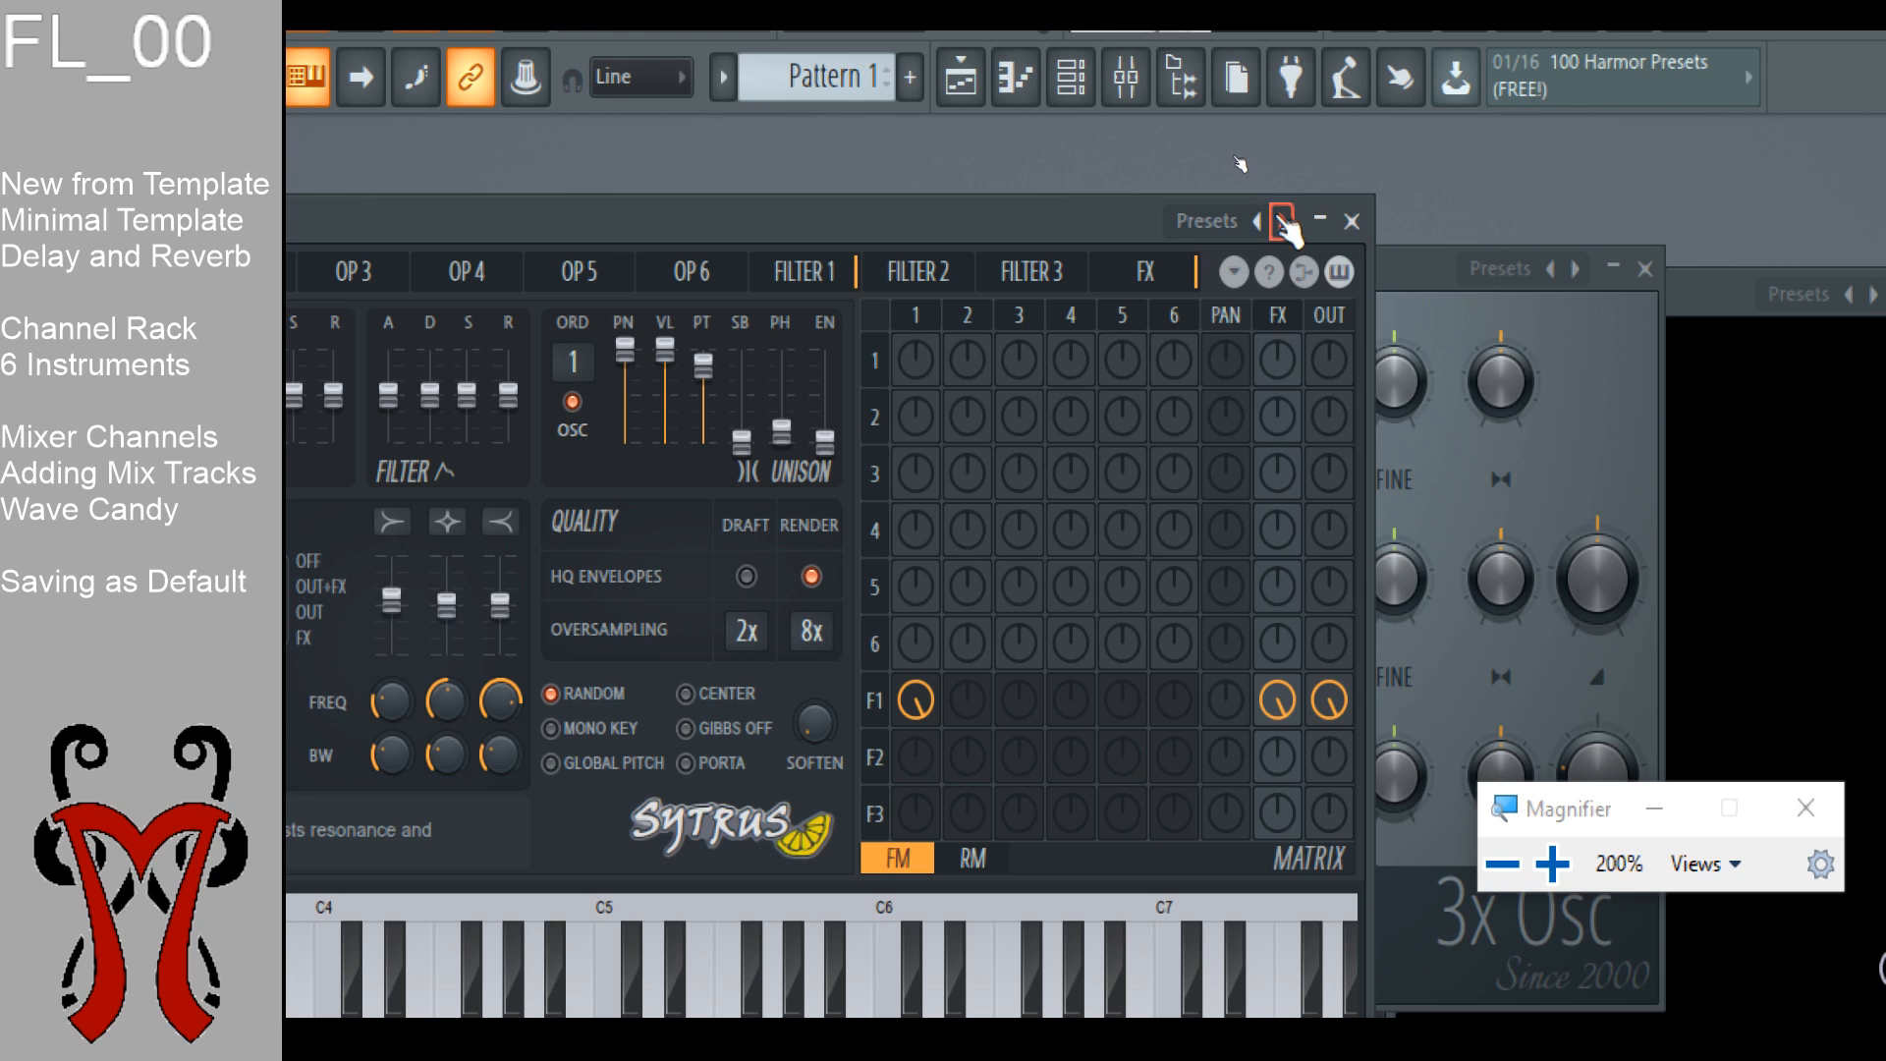
click(1275, 210)
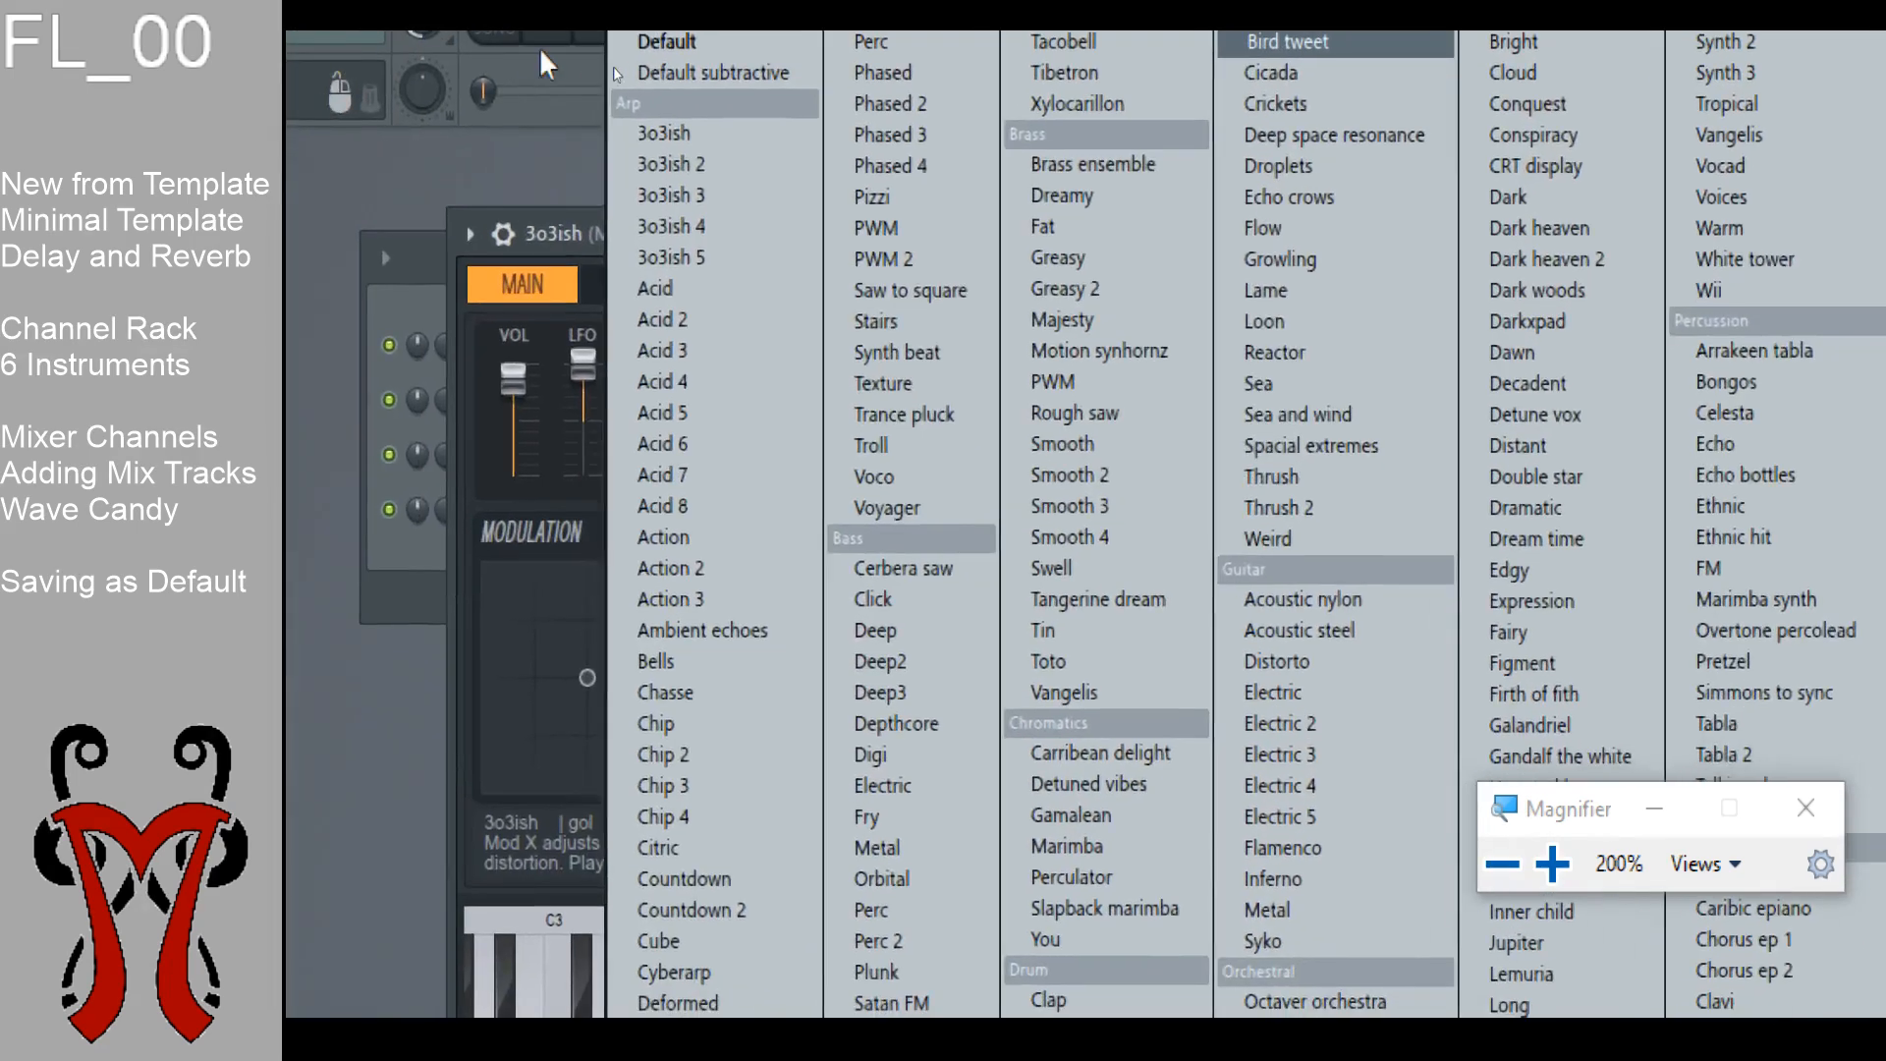
click(590, 54)
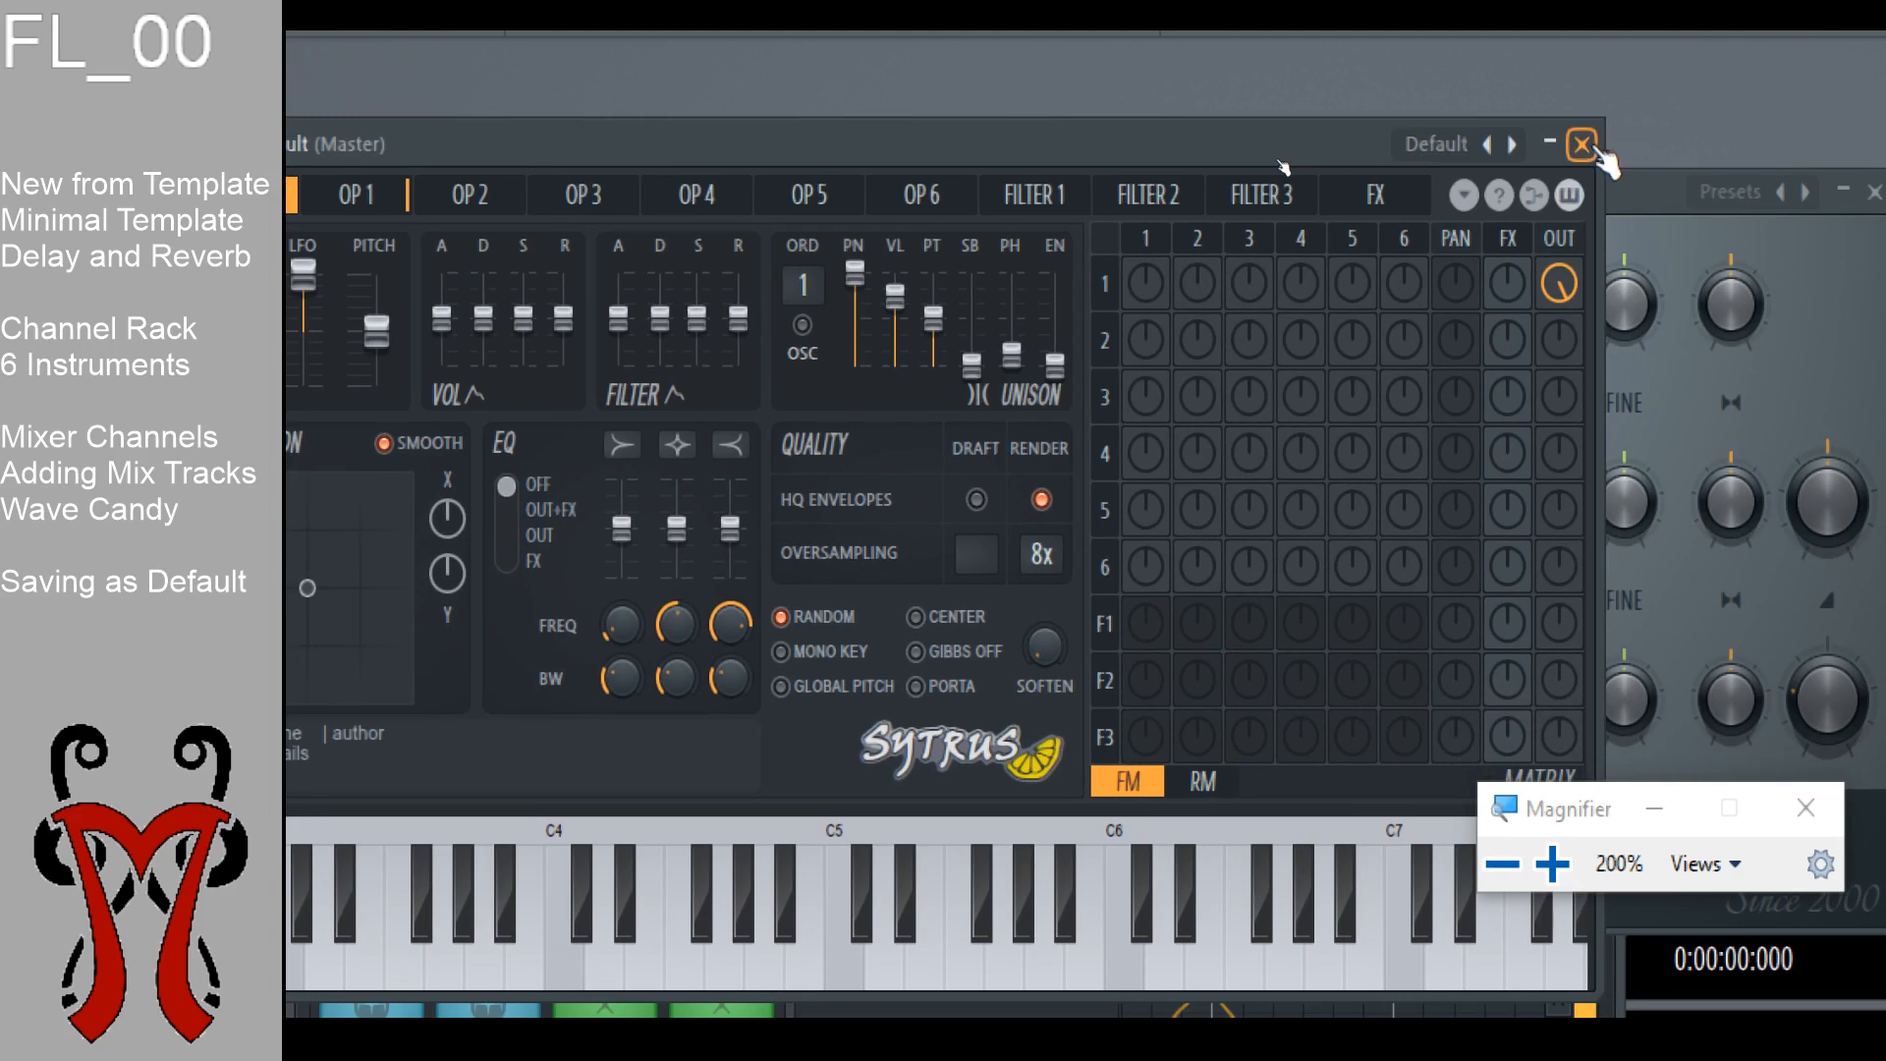
click(1582, 145)
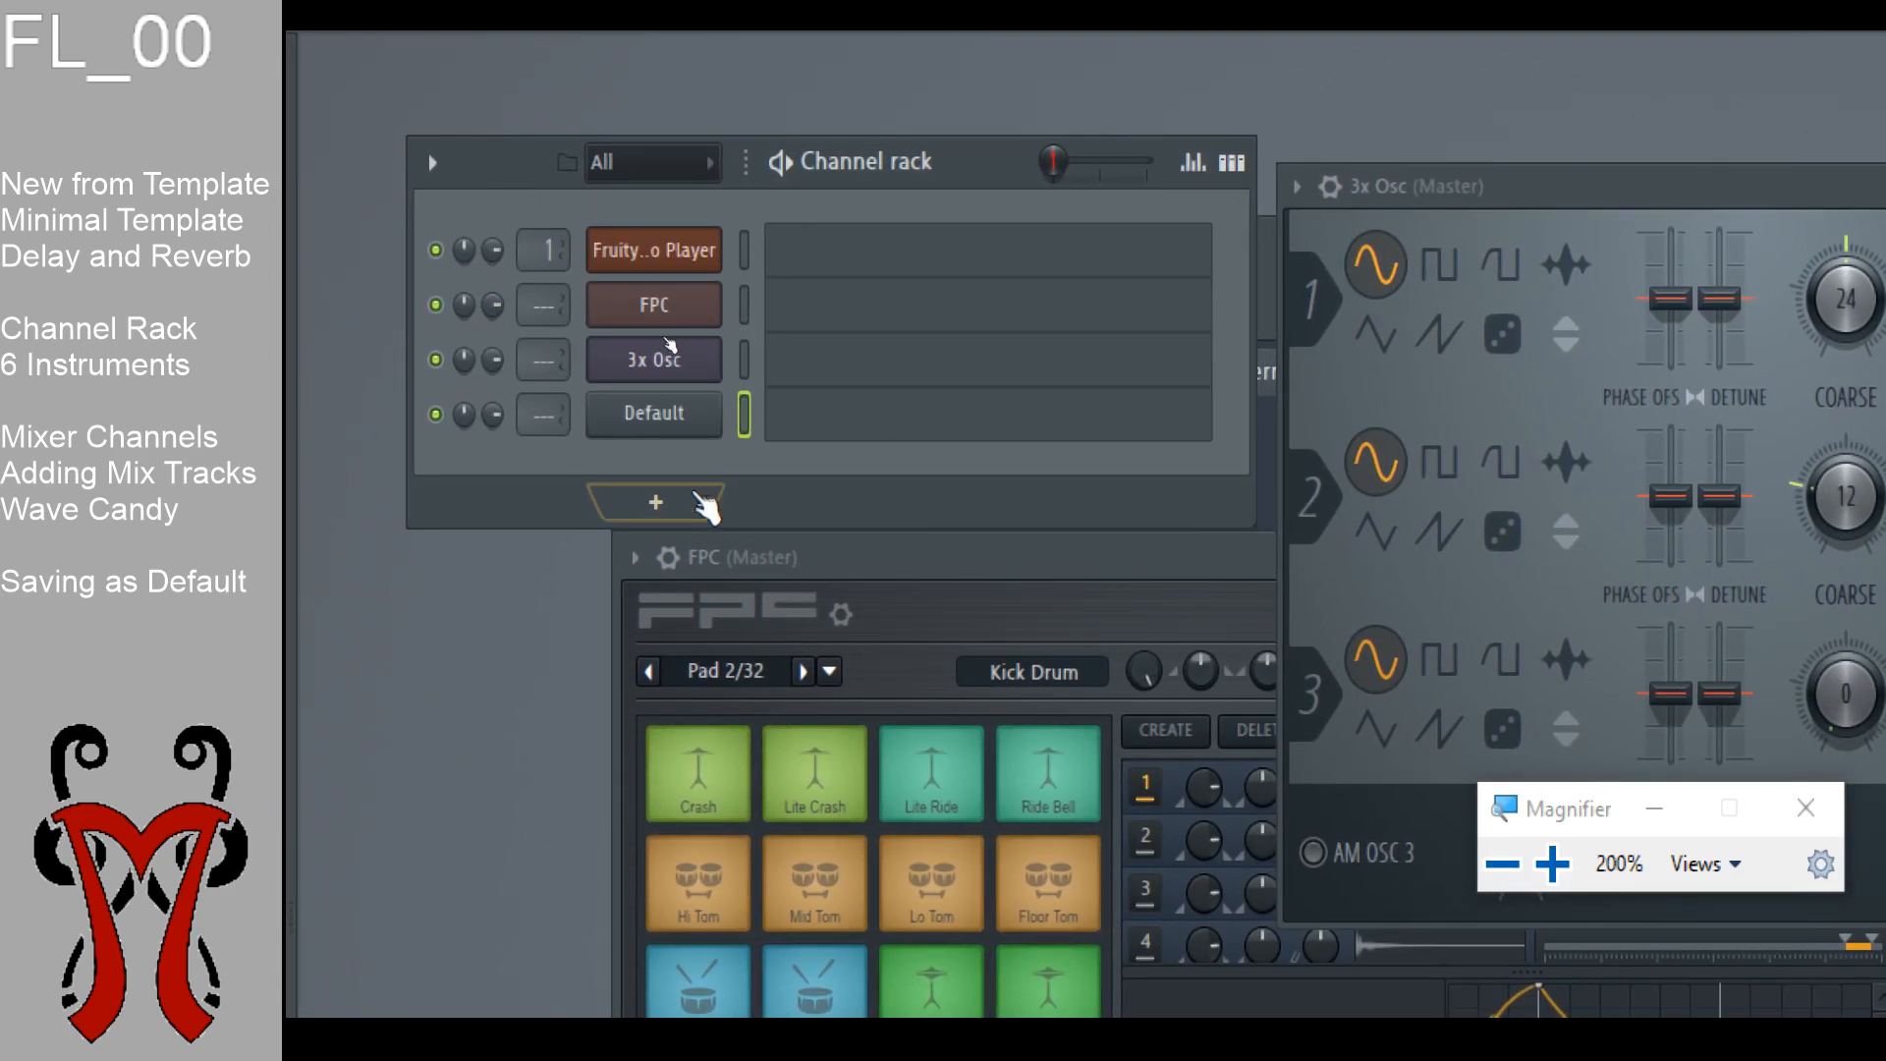
Step: Add a Harmor channel below the Sytrus channel and minimize its plugin window
click(668, 503)
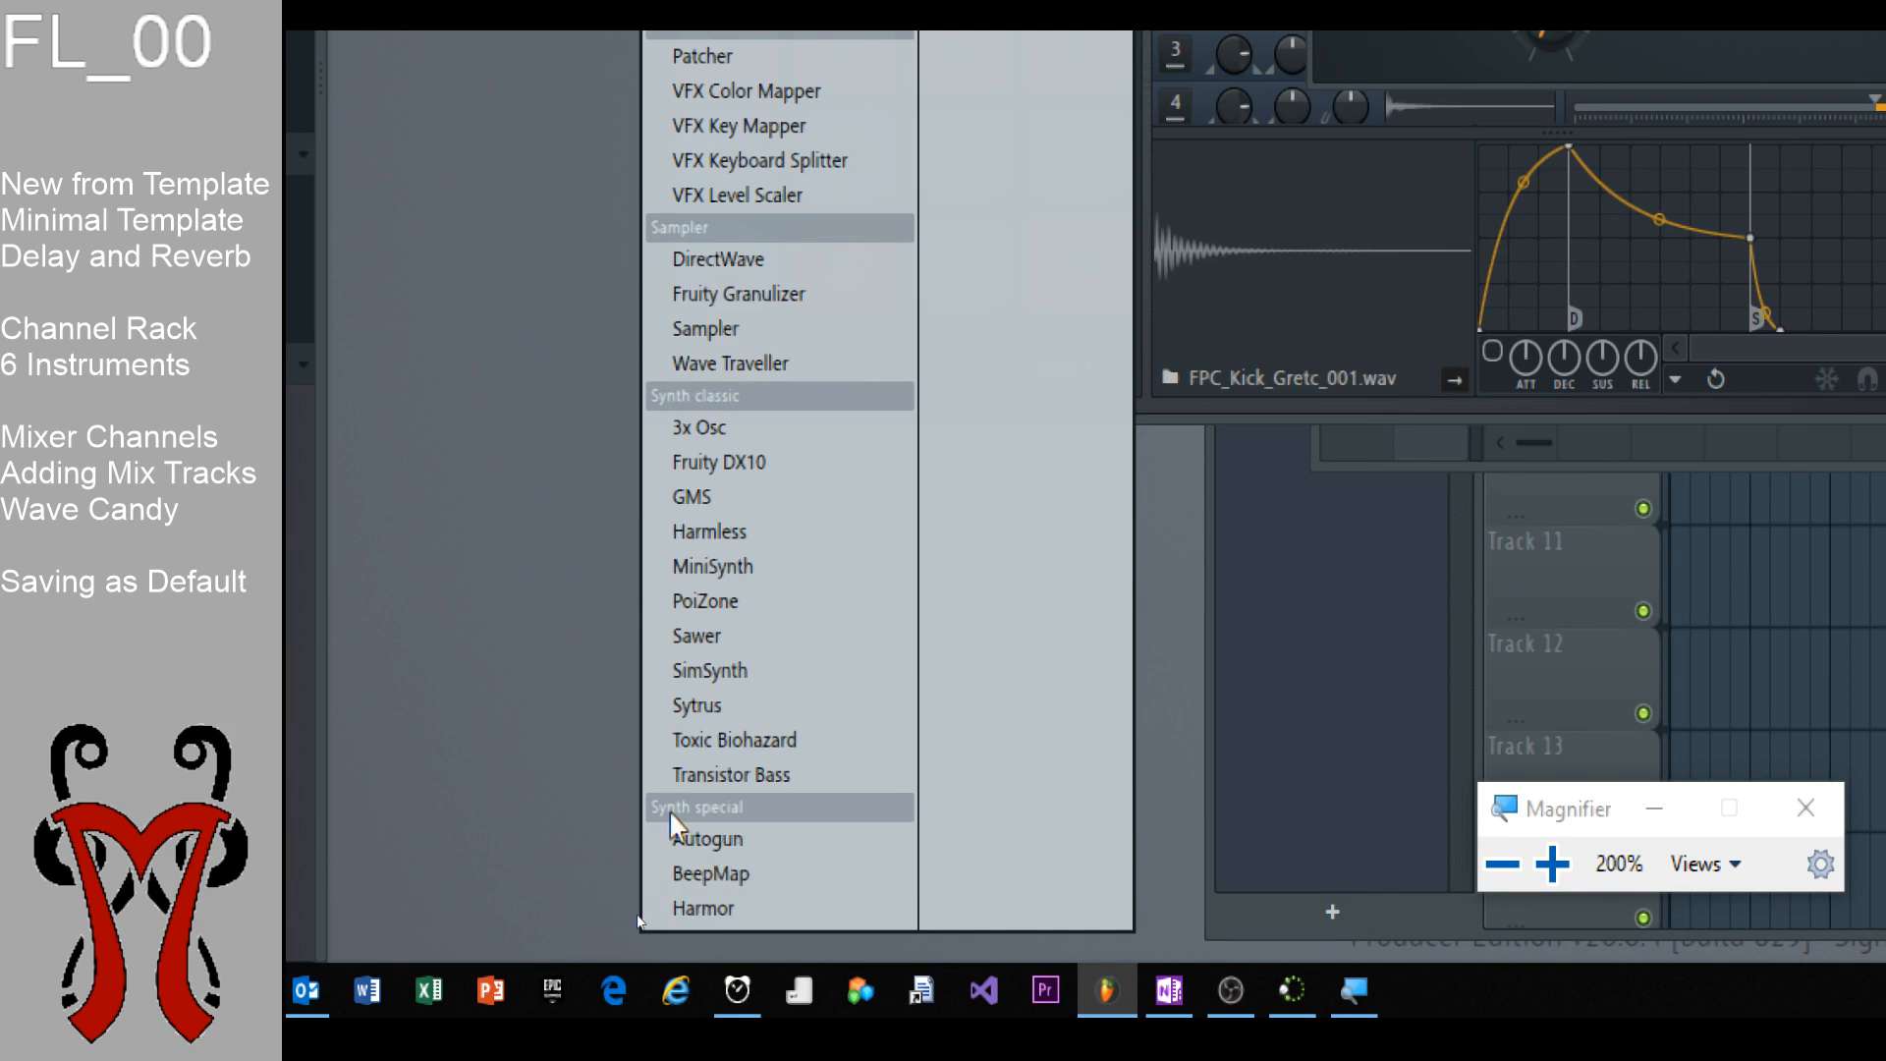
click(718, 900)
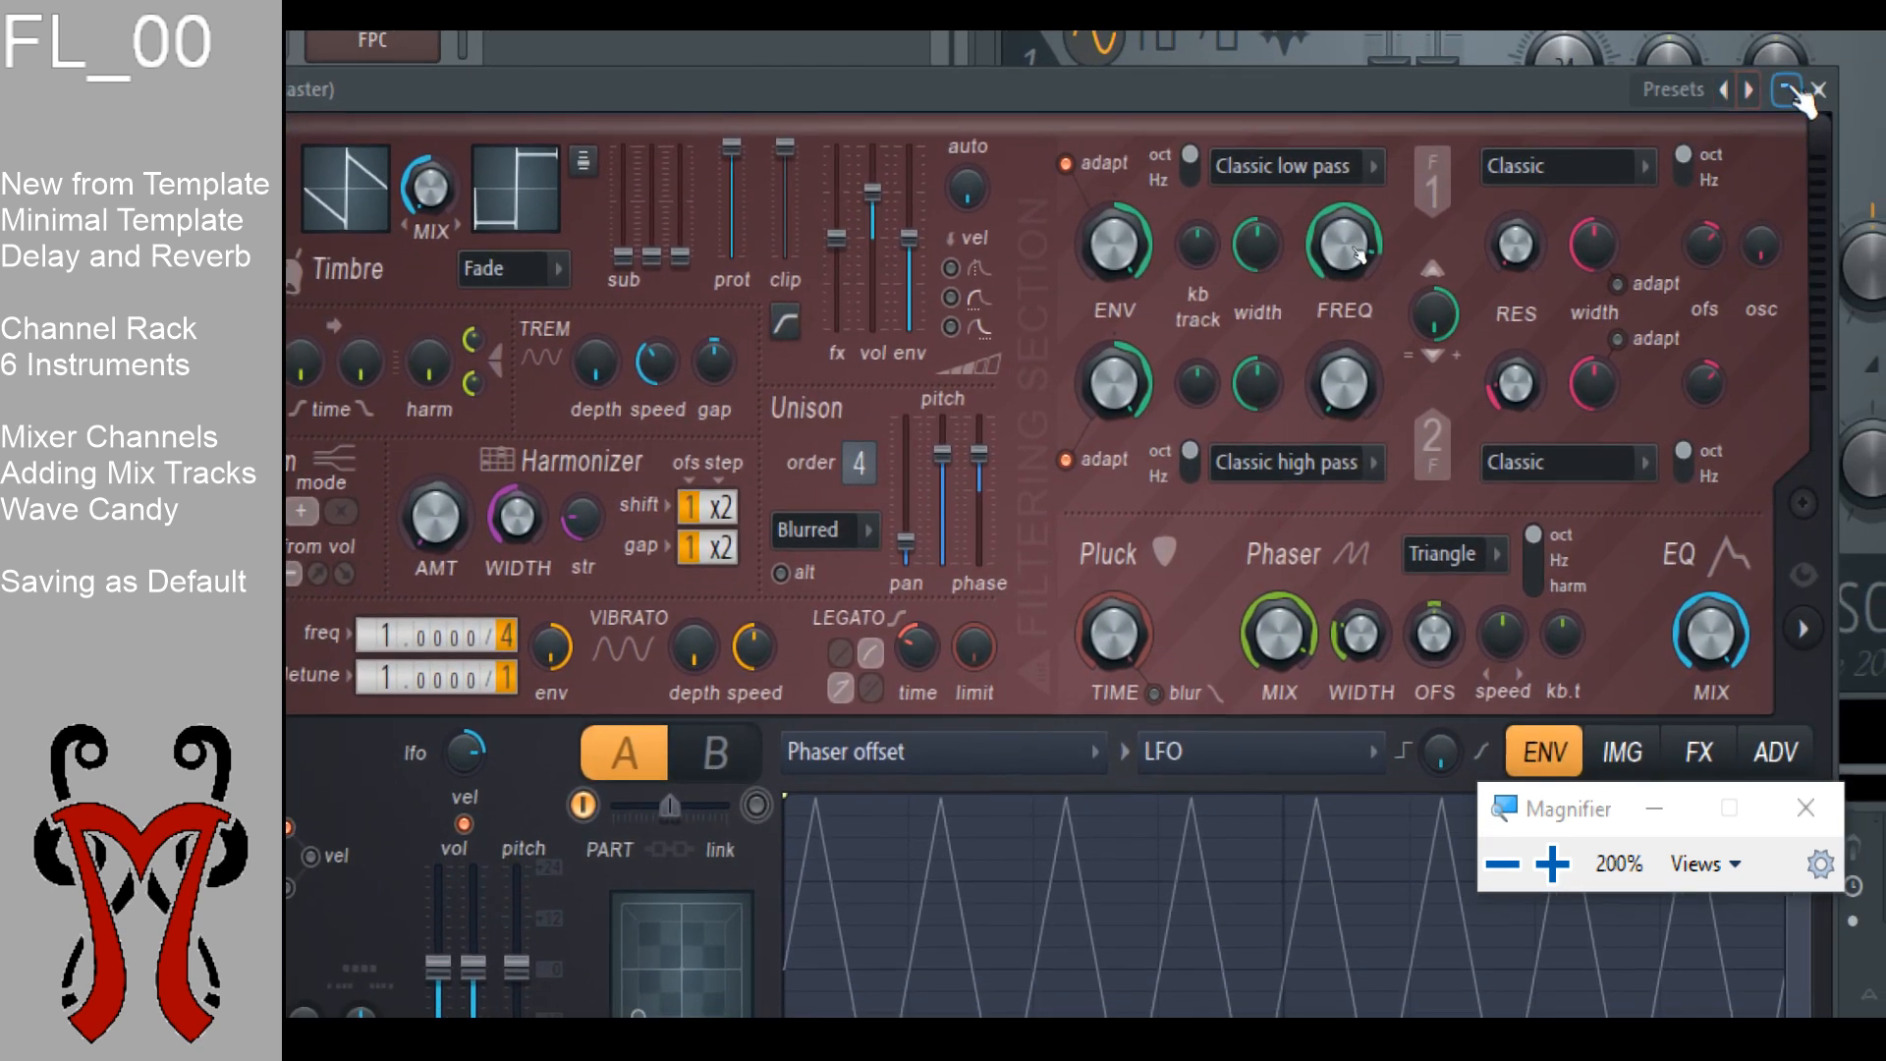
click(1790, 90)
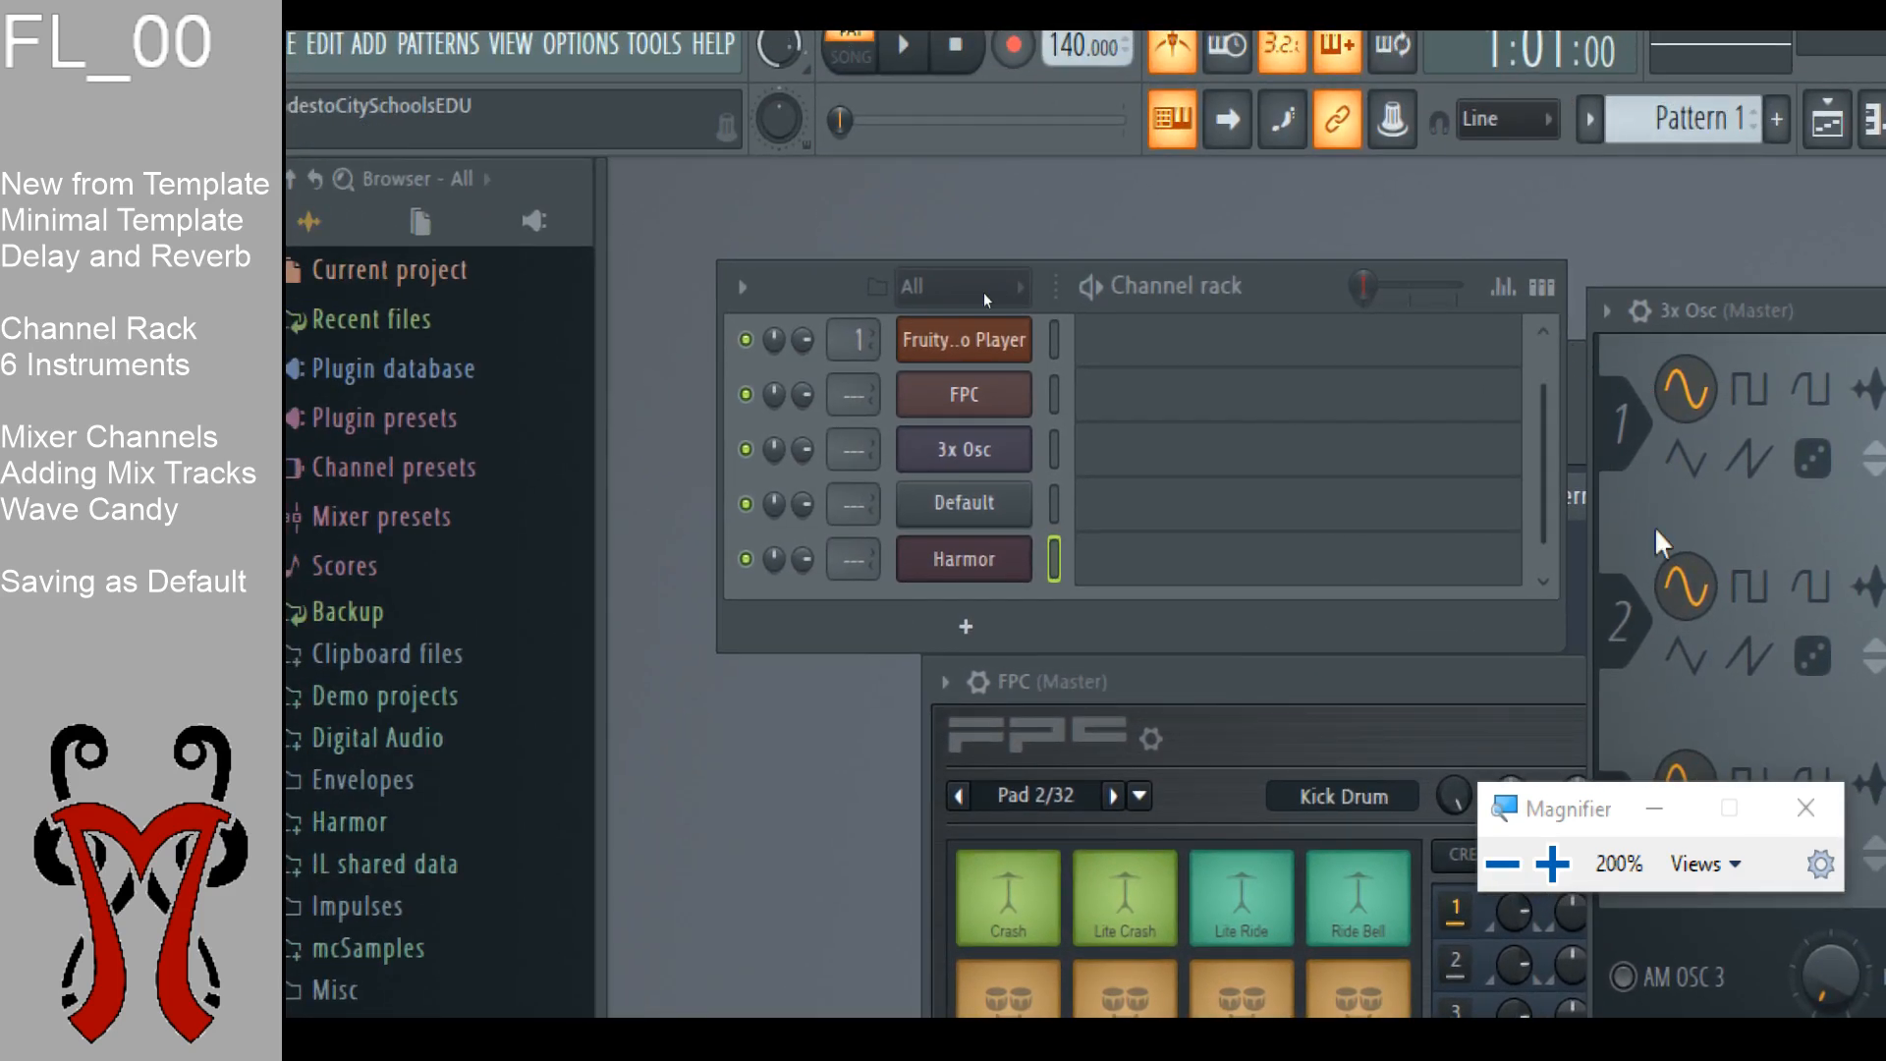
drag(1409, 656, 1406, 912)
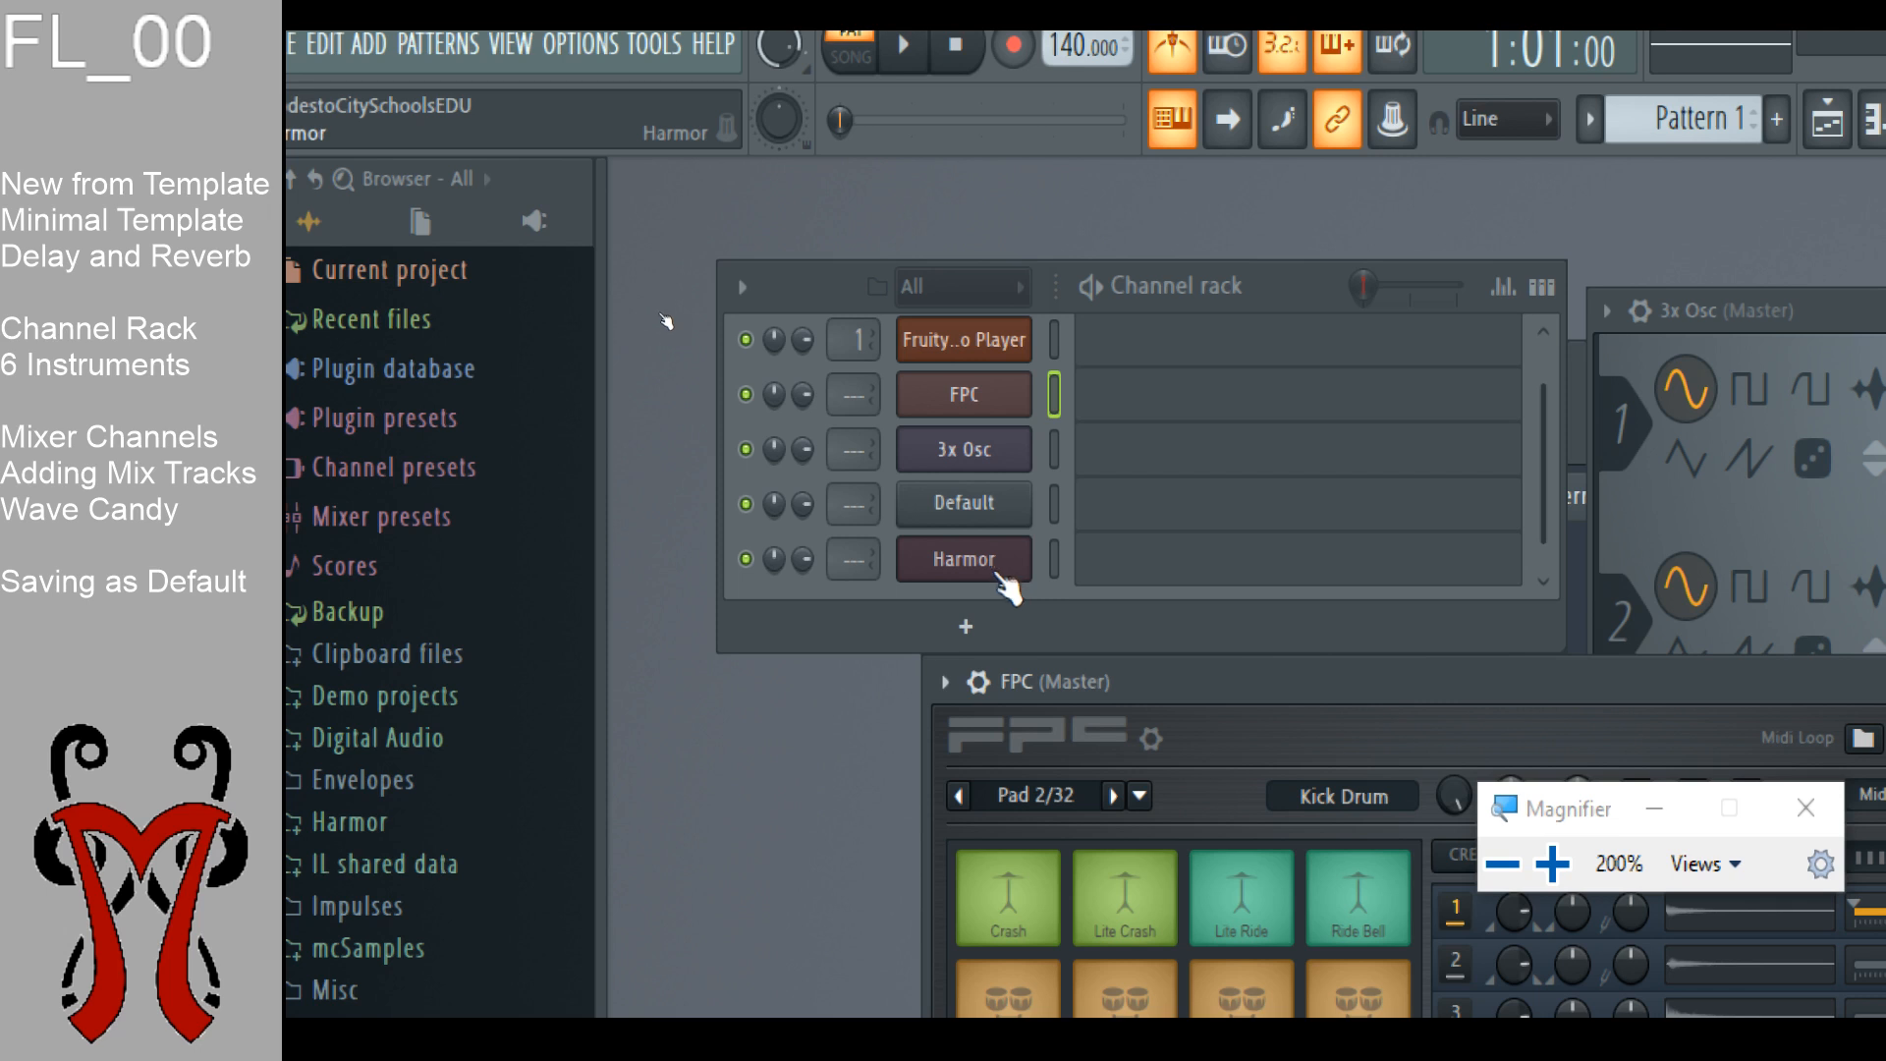
Step: Add a Speech channel, enter "Way to go, vikings!" as its text and preview the spoken phrase
click(969, 632)
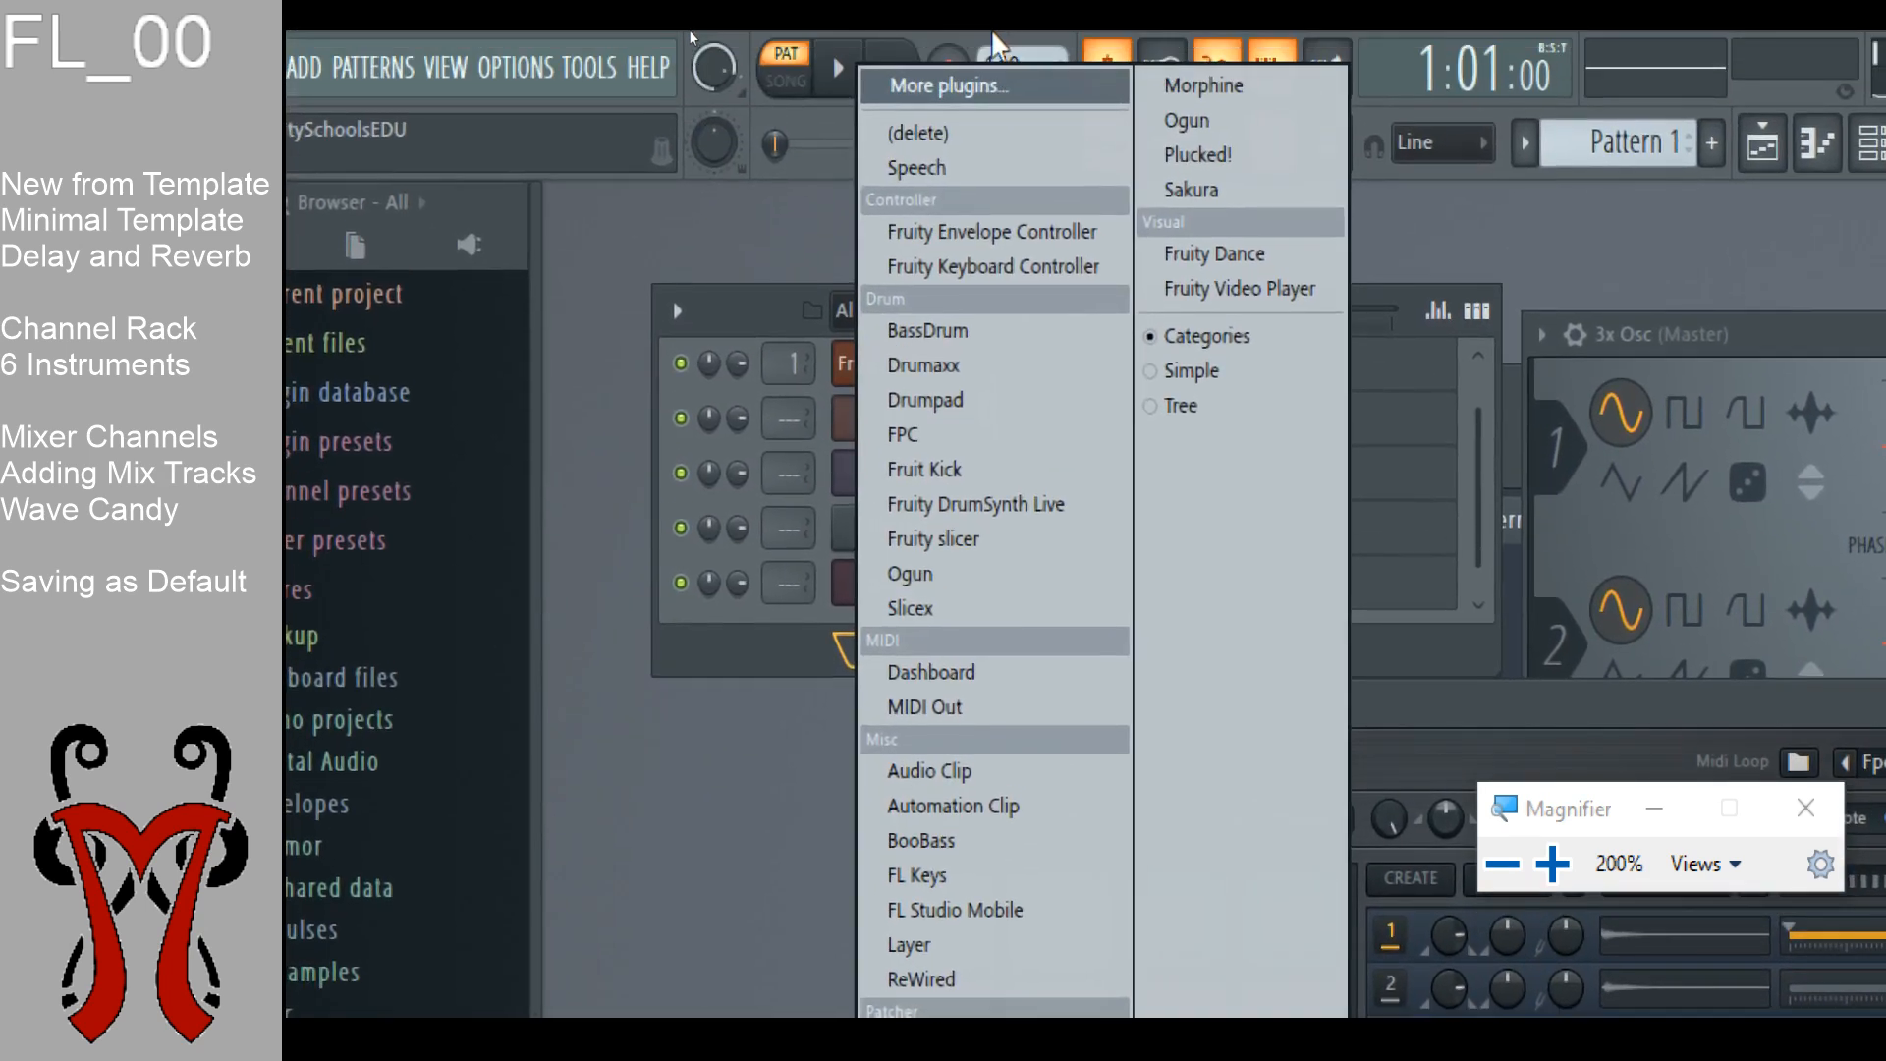
click(929, 167)
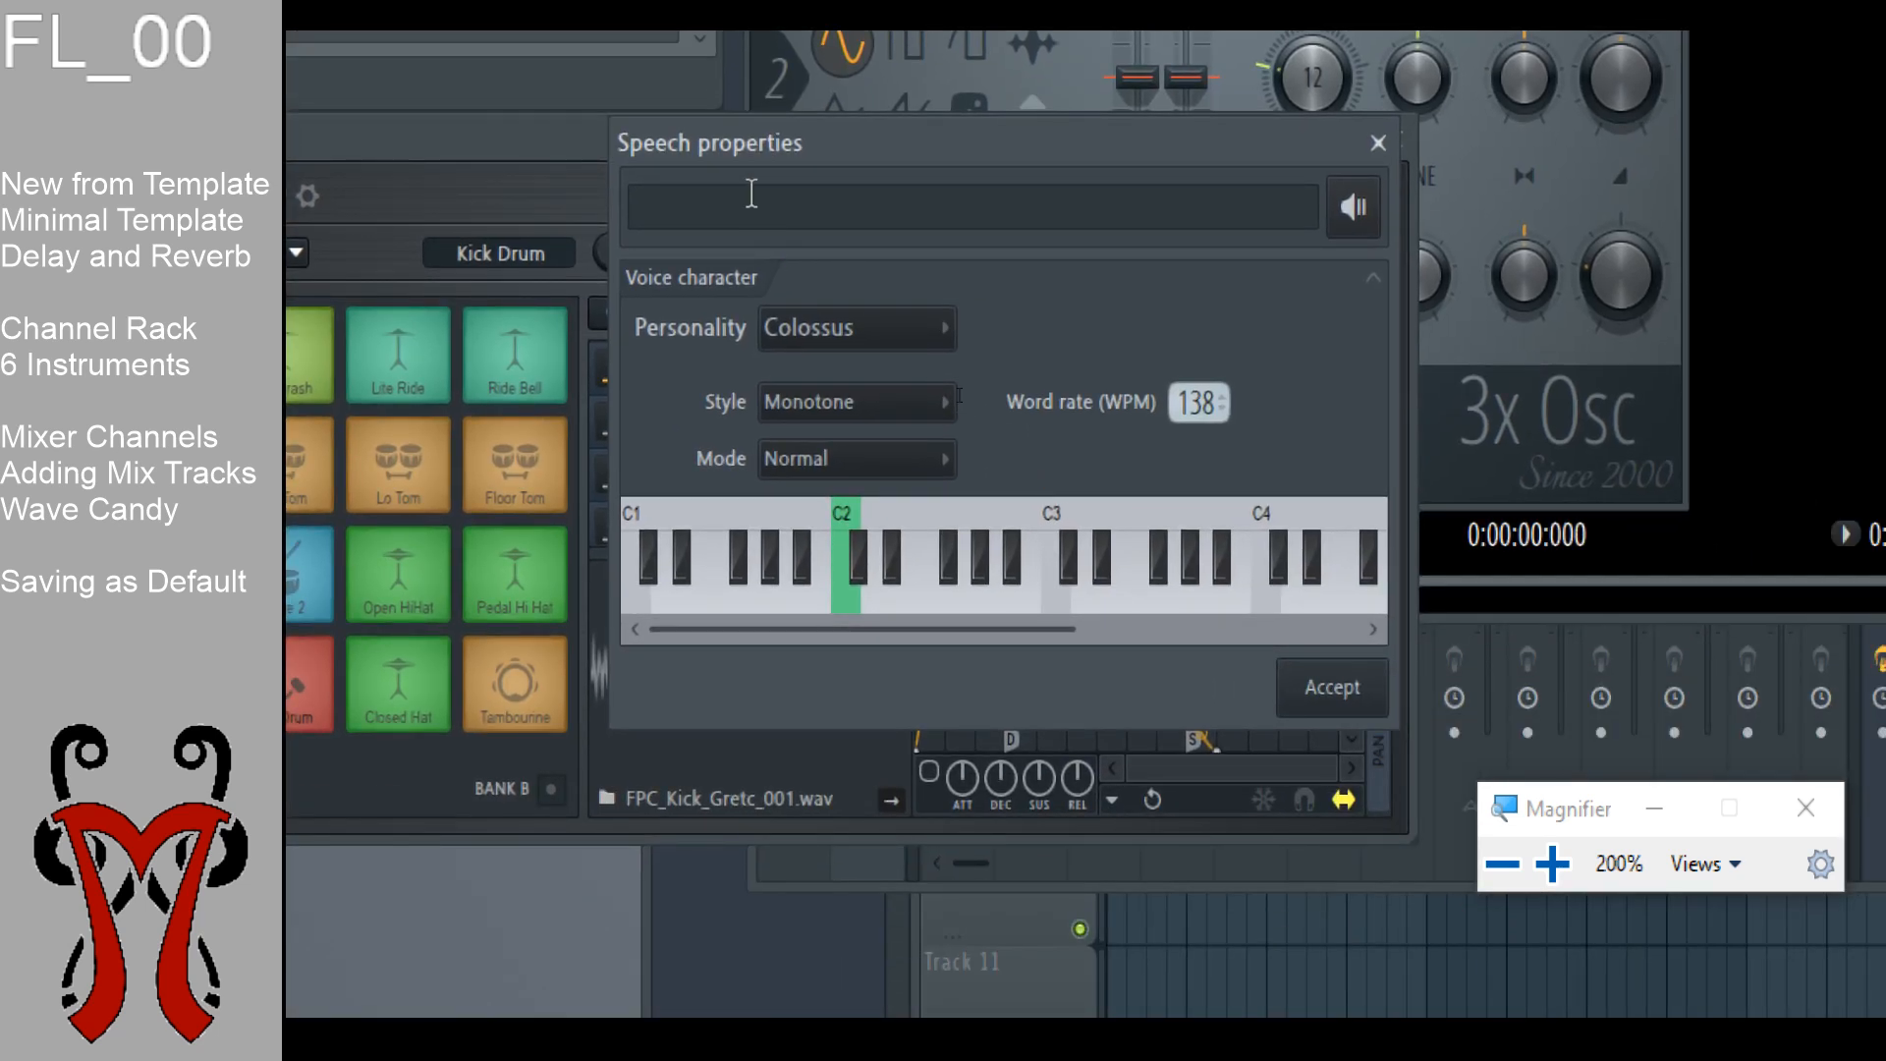
click(751, 193)
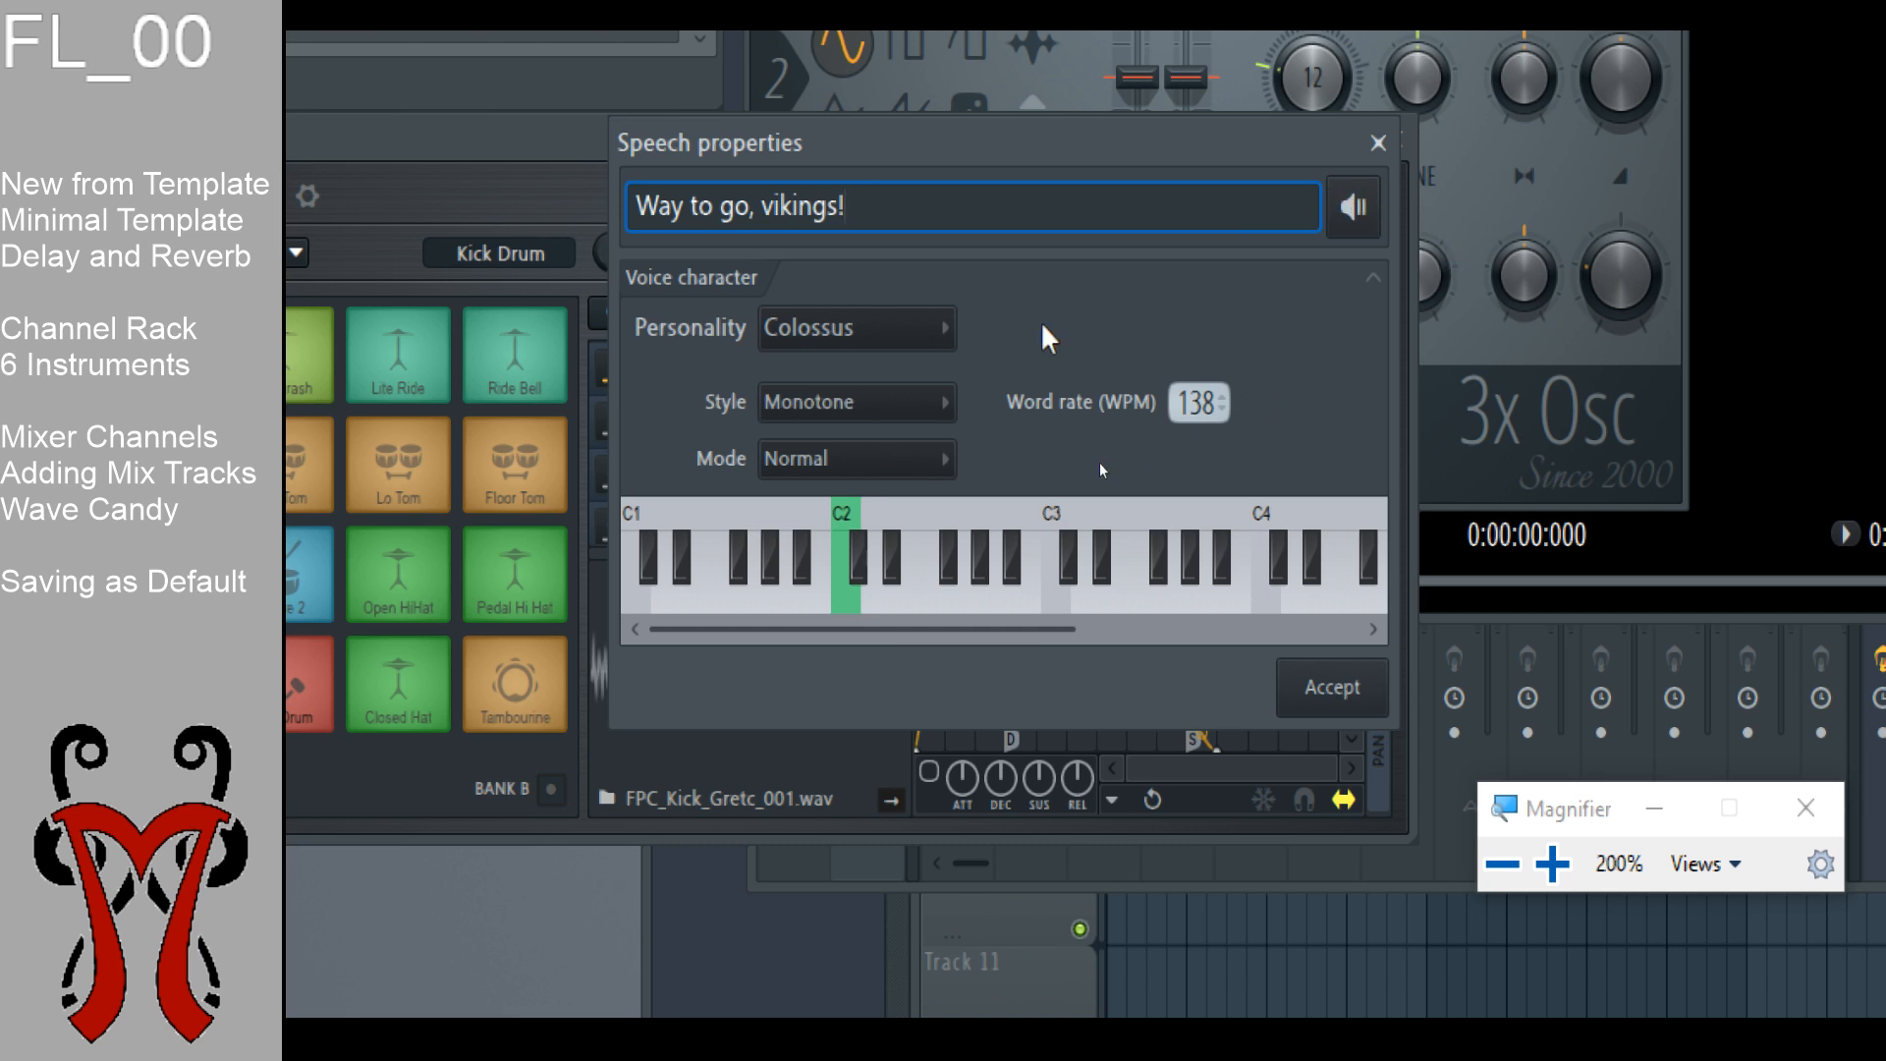
click(1352, 210)
Step: Set the speech voice's personality to Large male and its style to Sing
click(902, 339)
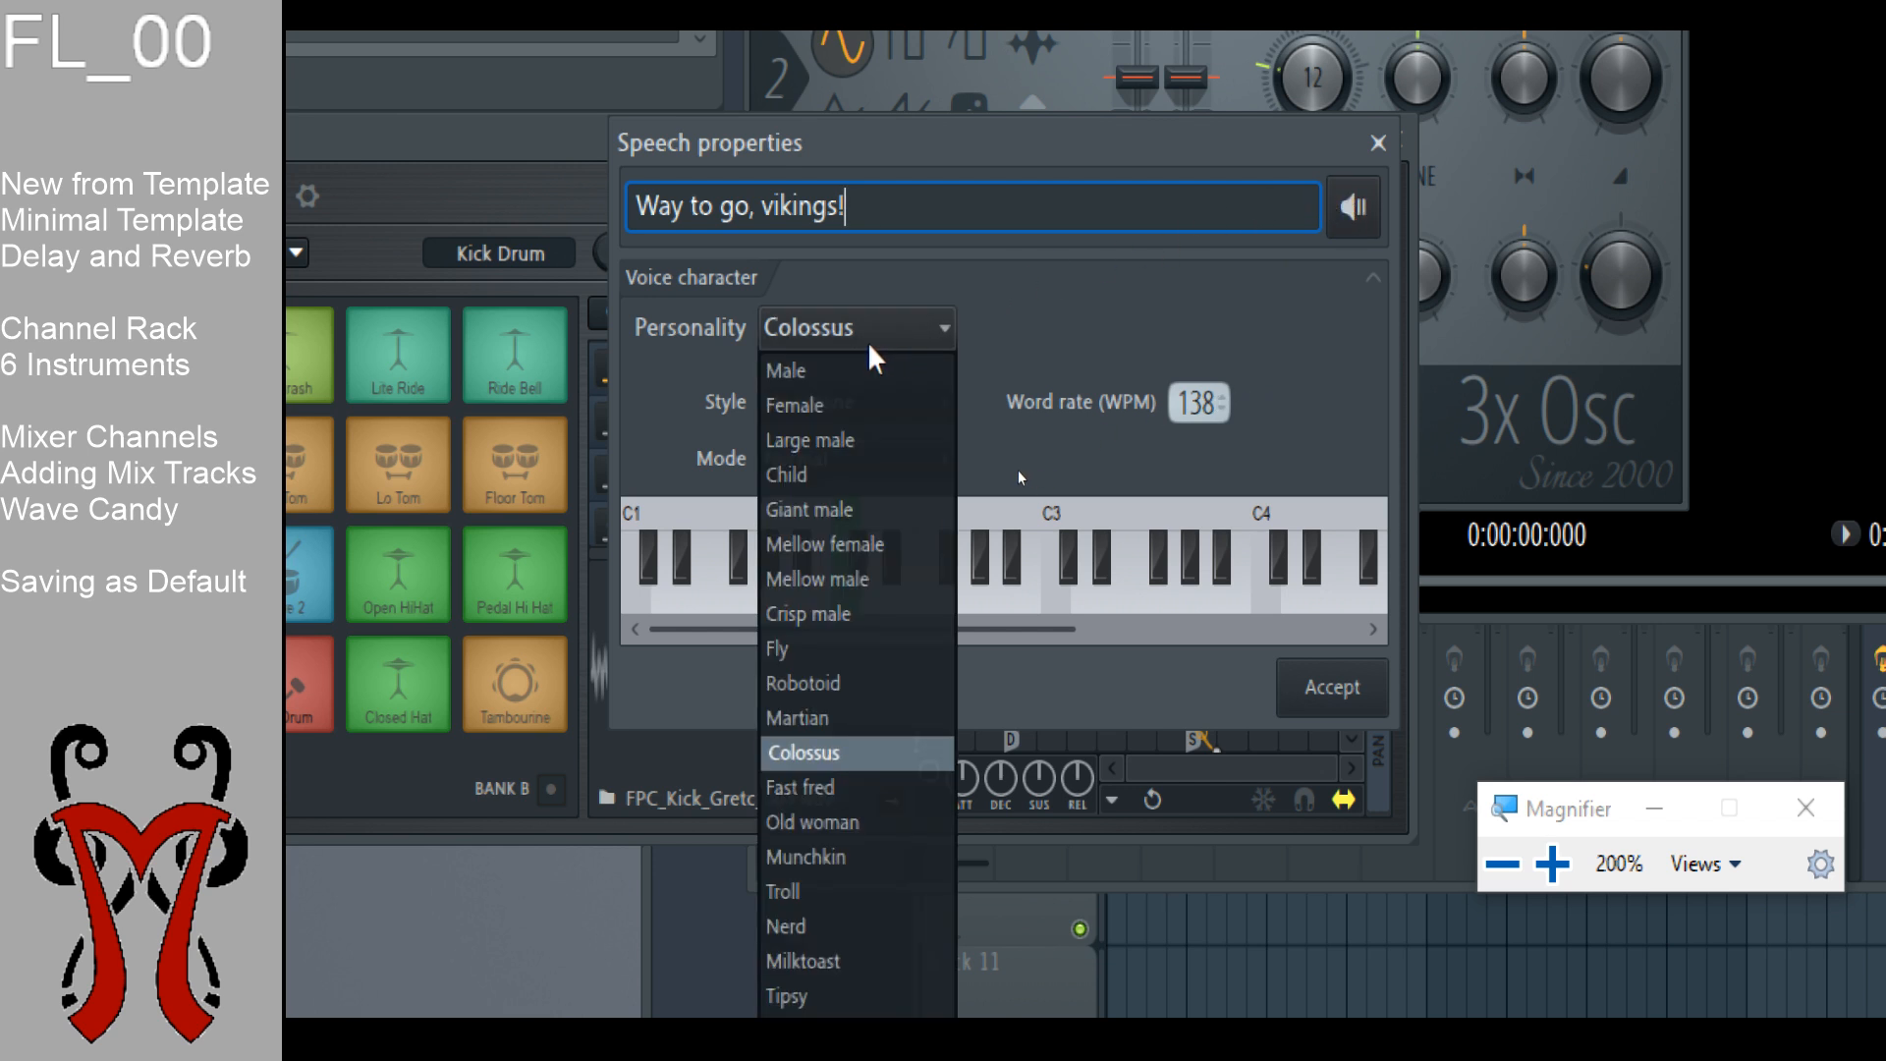
click(863, 451)
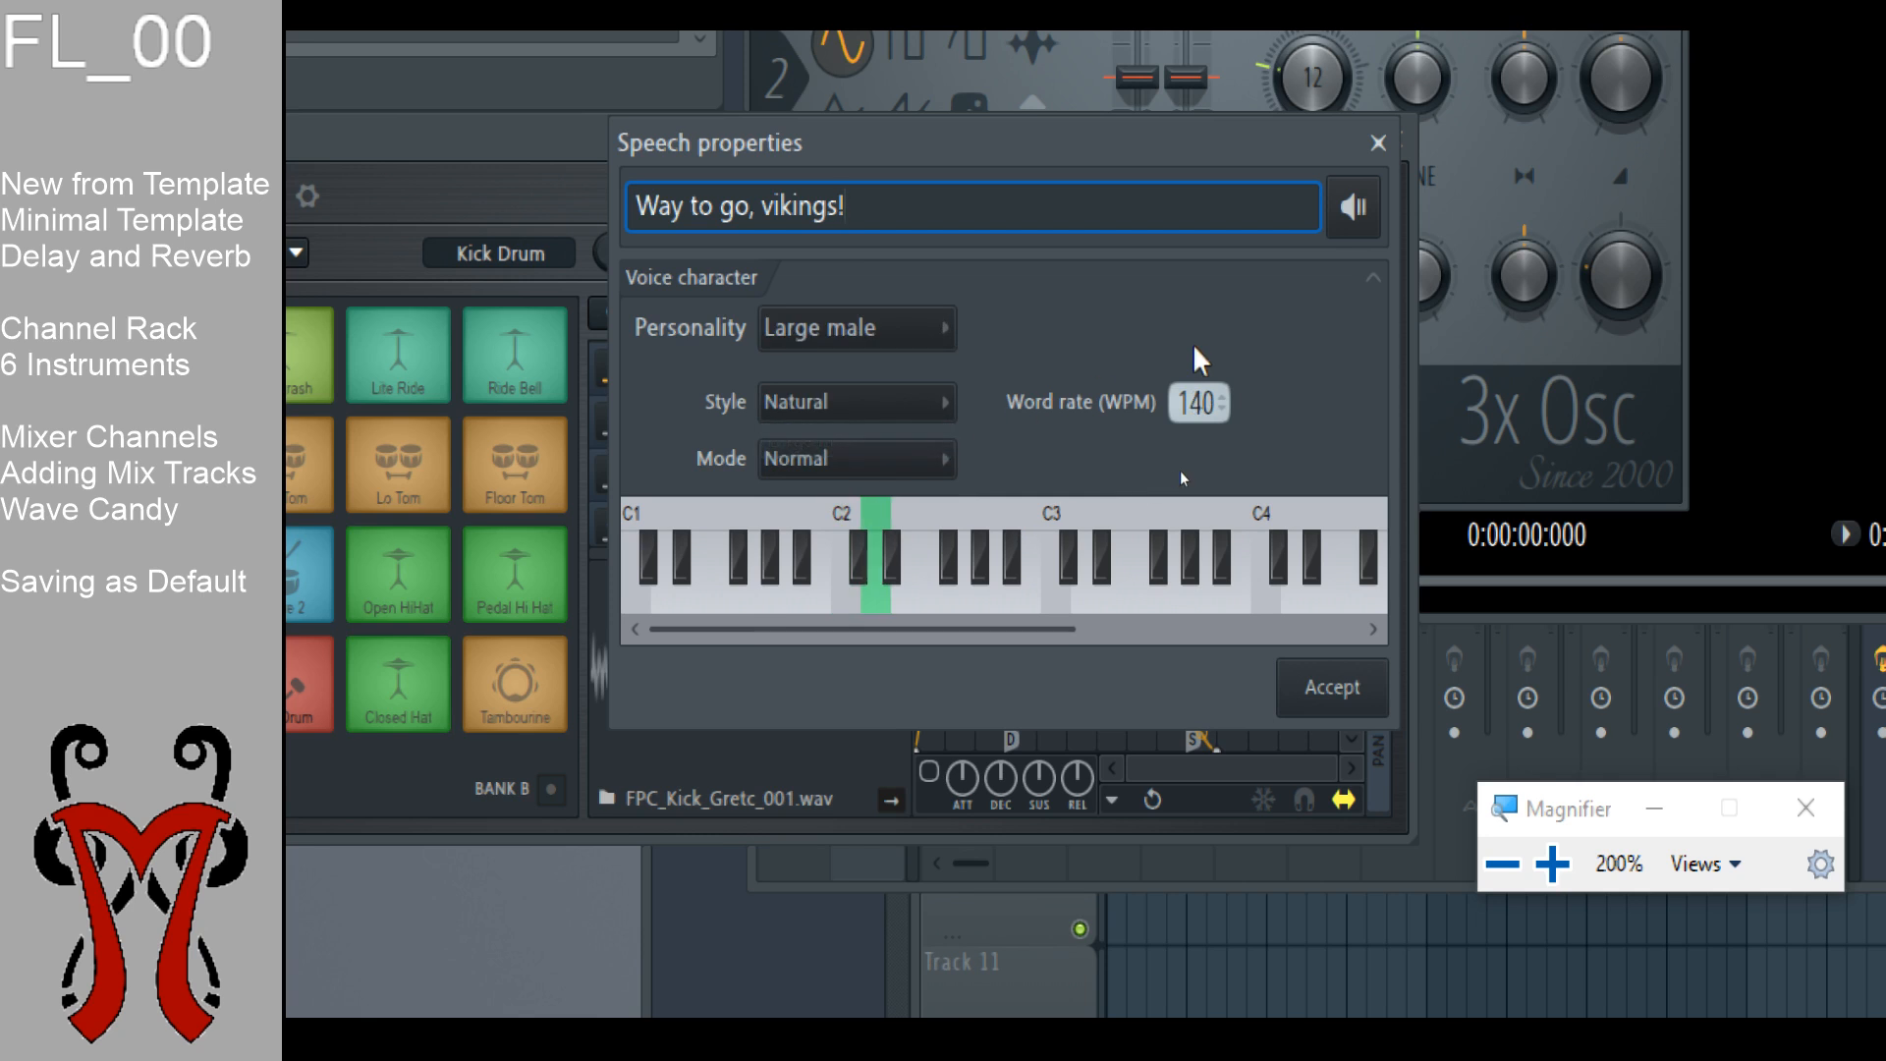
click(784, 405)
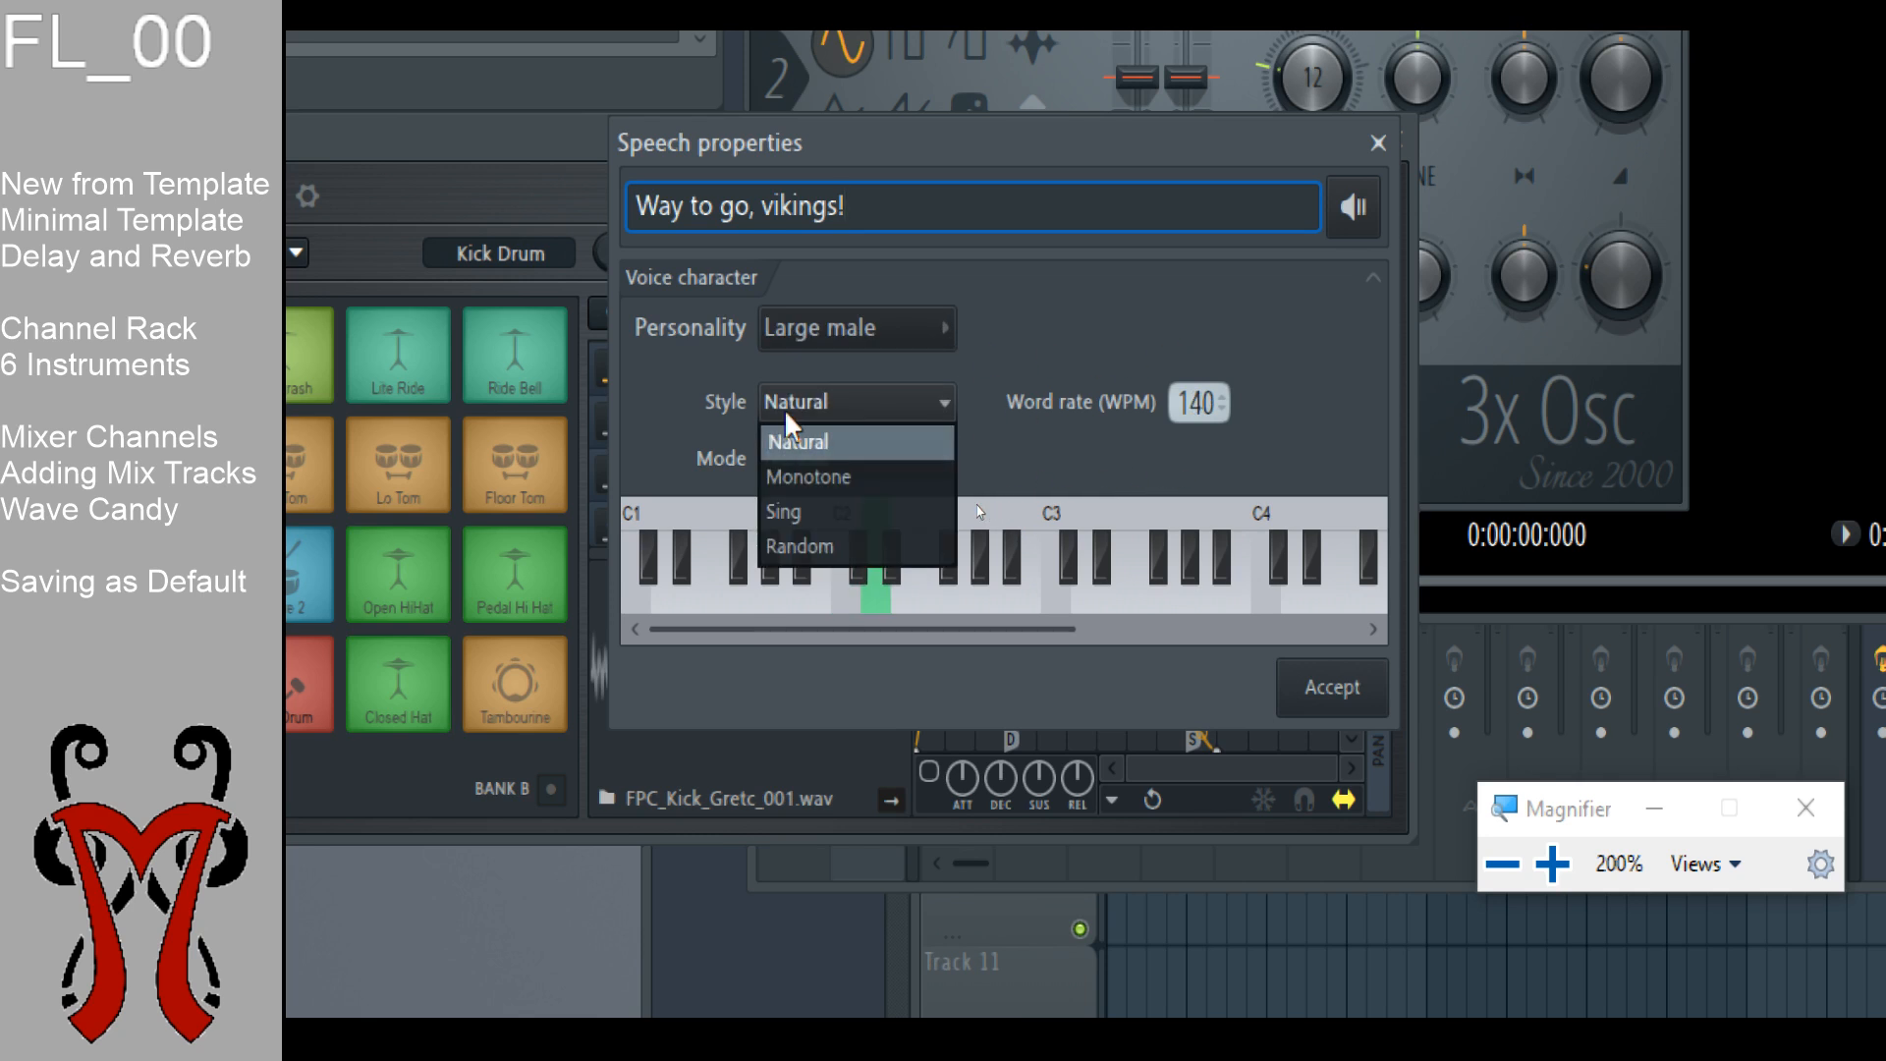
click(865, 524)
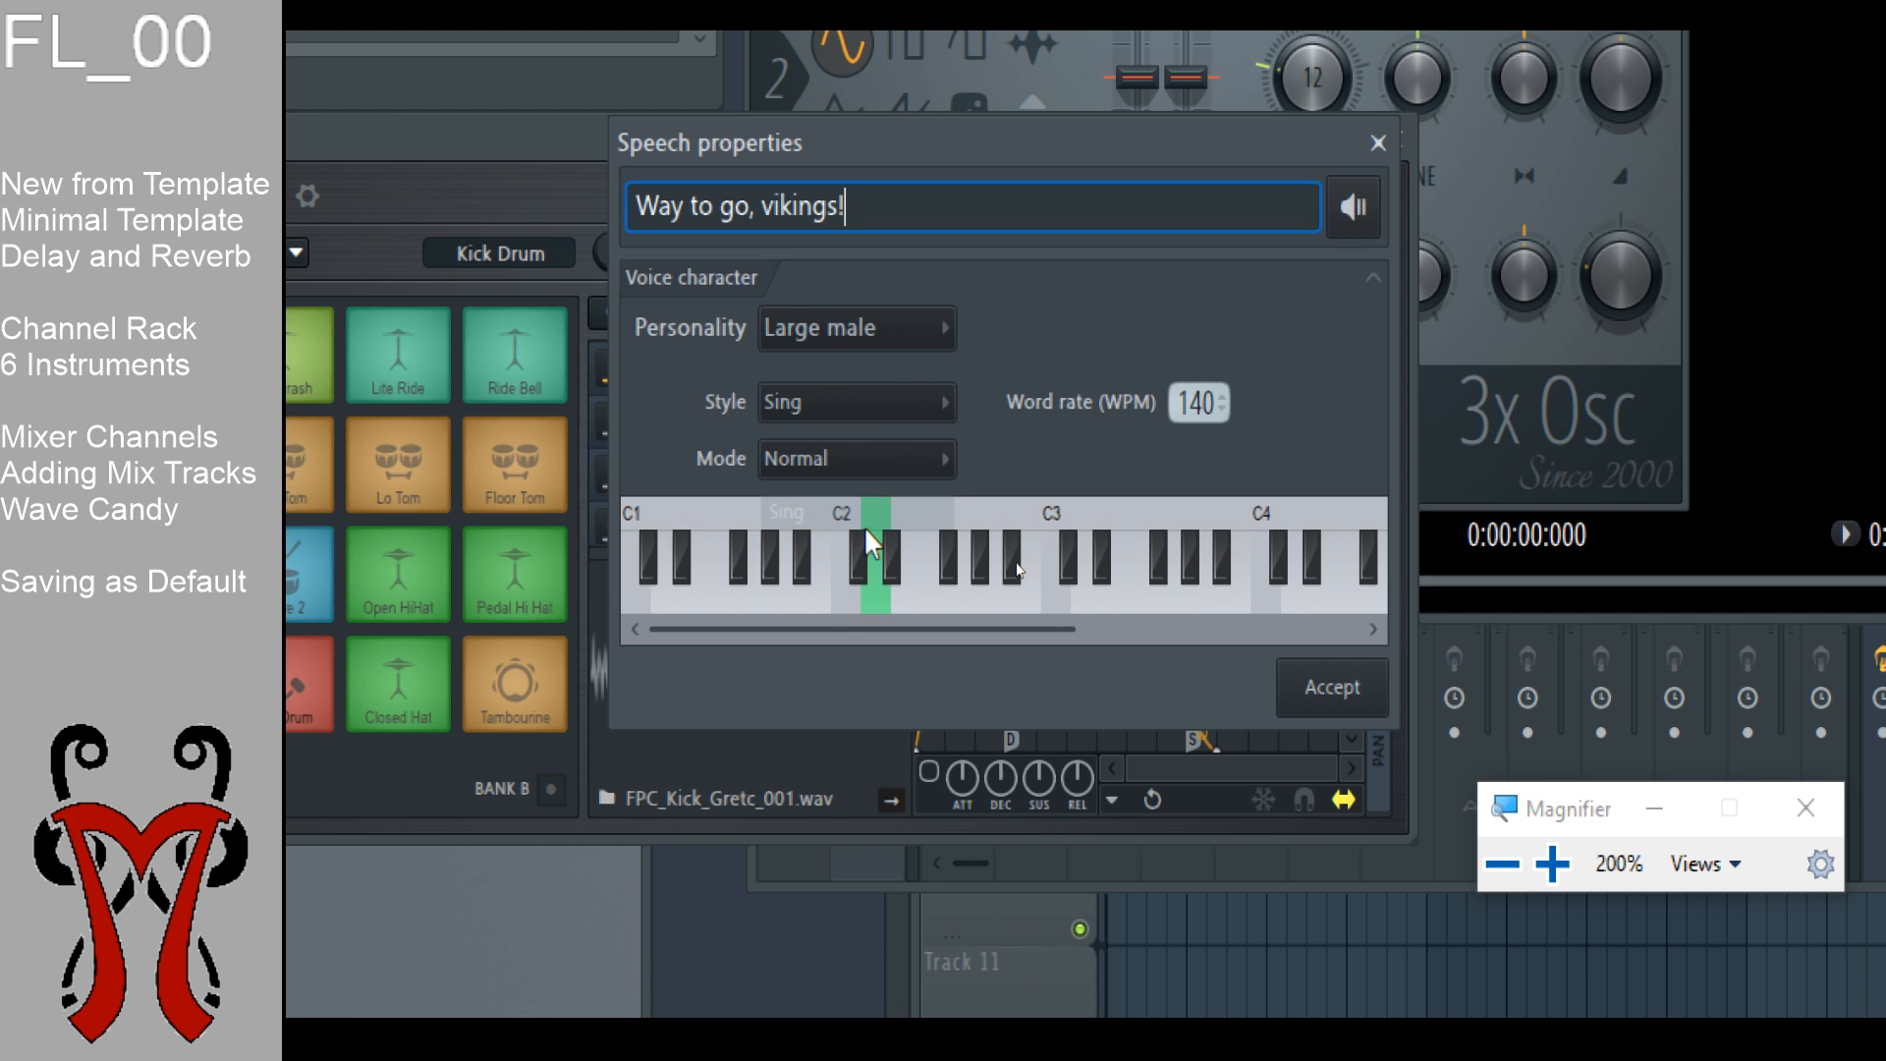
Step: Try G3 and C3 as the speech pitch, settle on G1, and set the voice mode to Whispered
click(1179, 602)
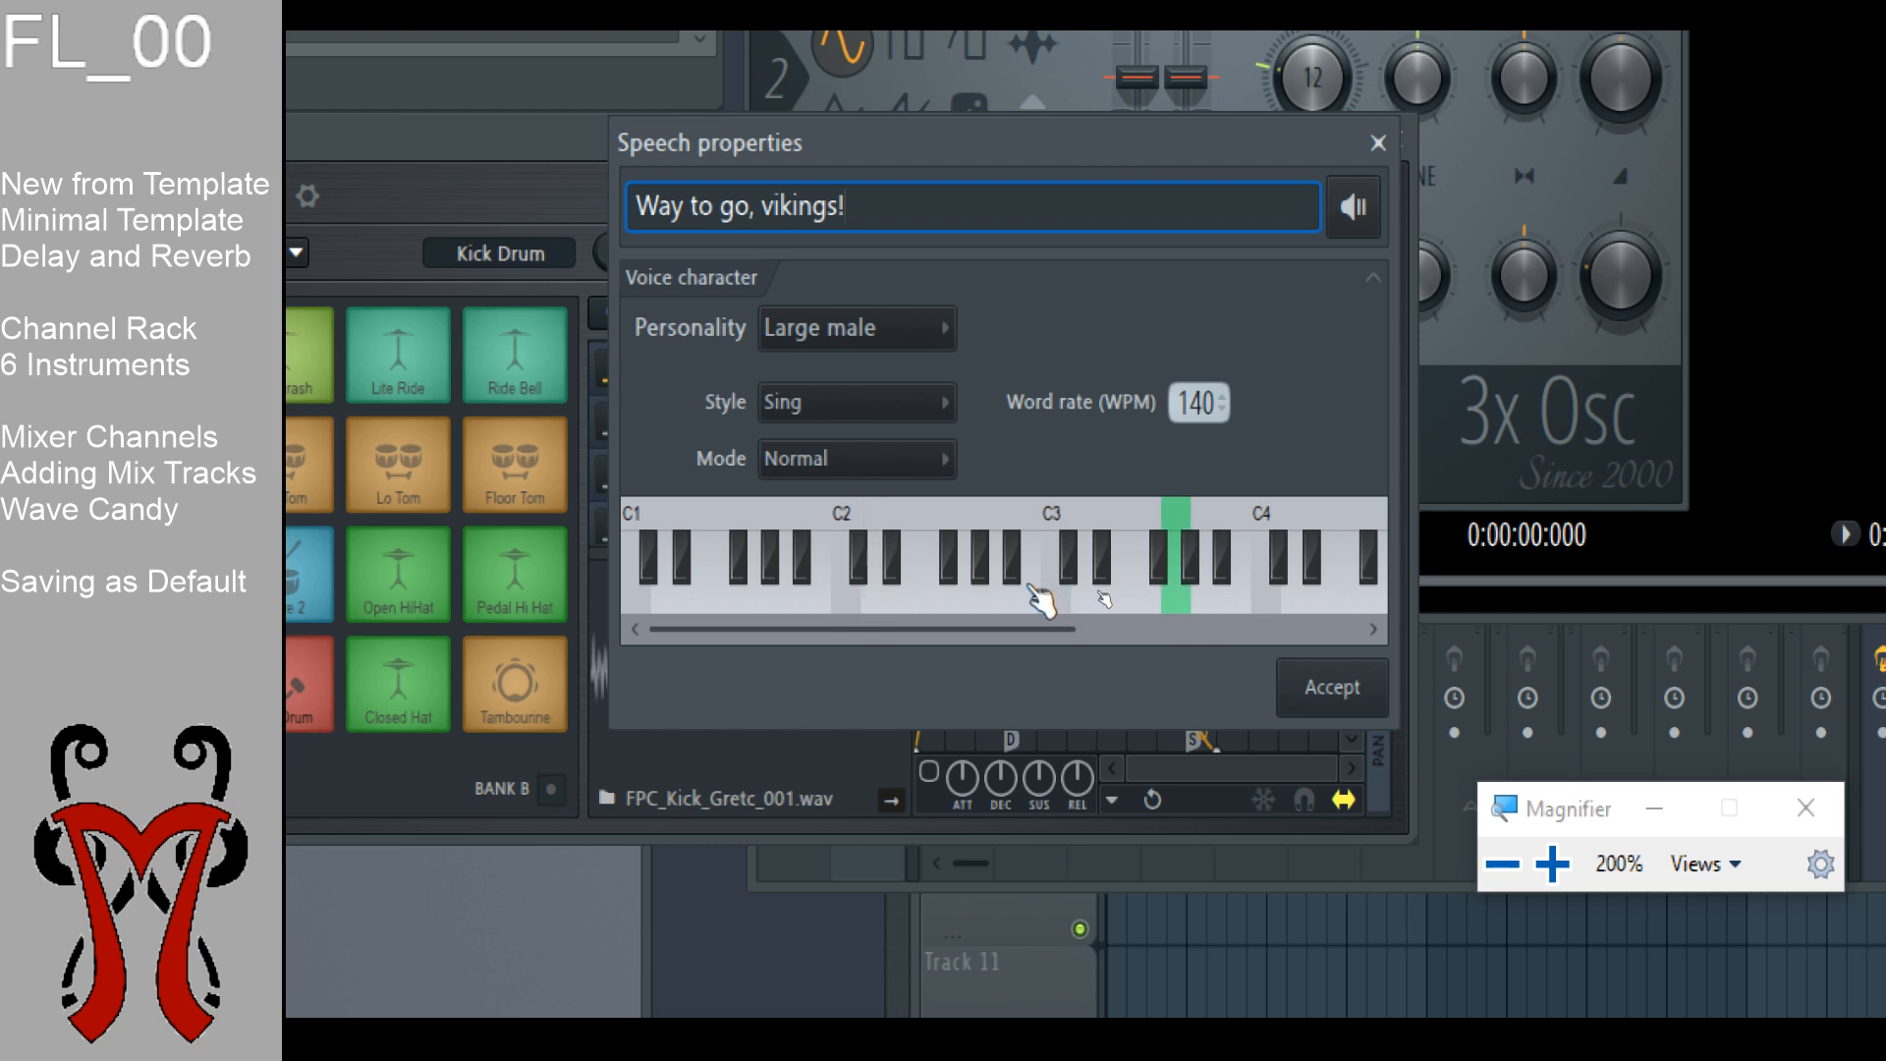
click(1059, 605)
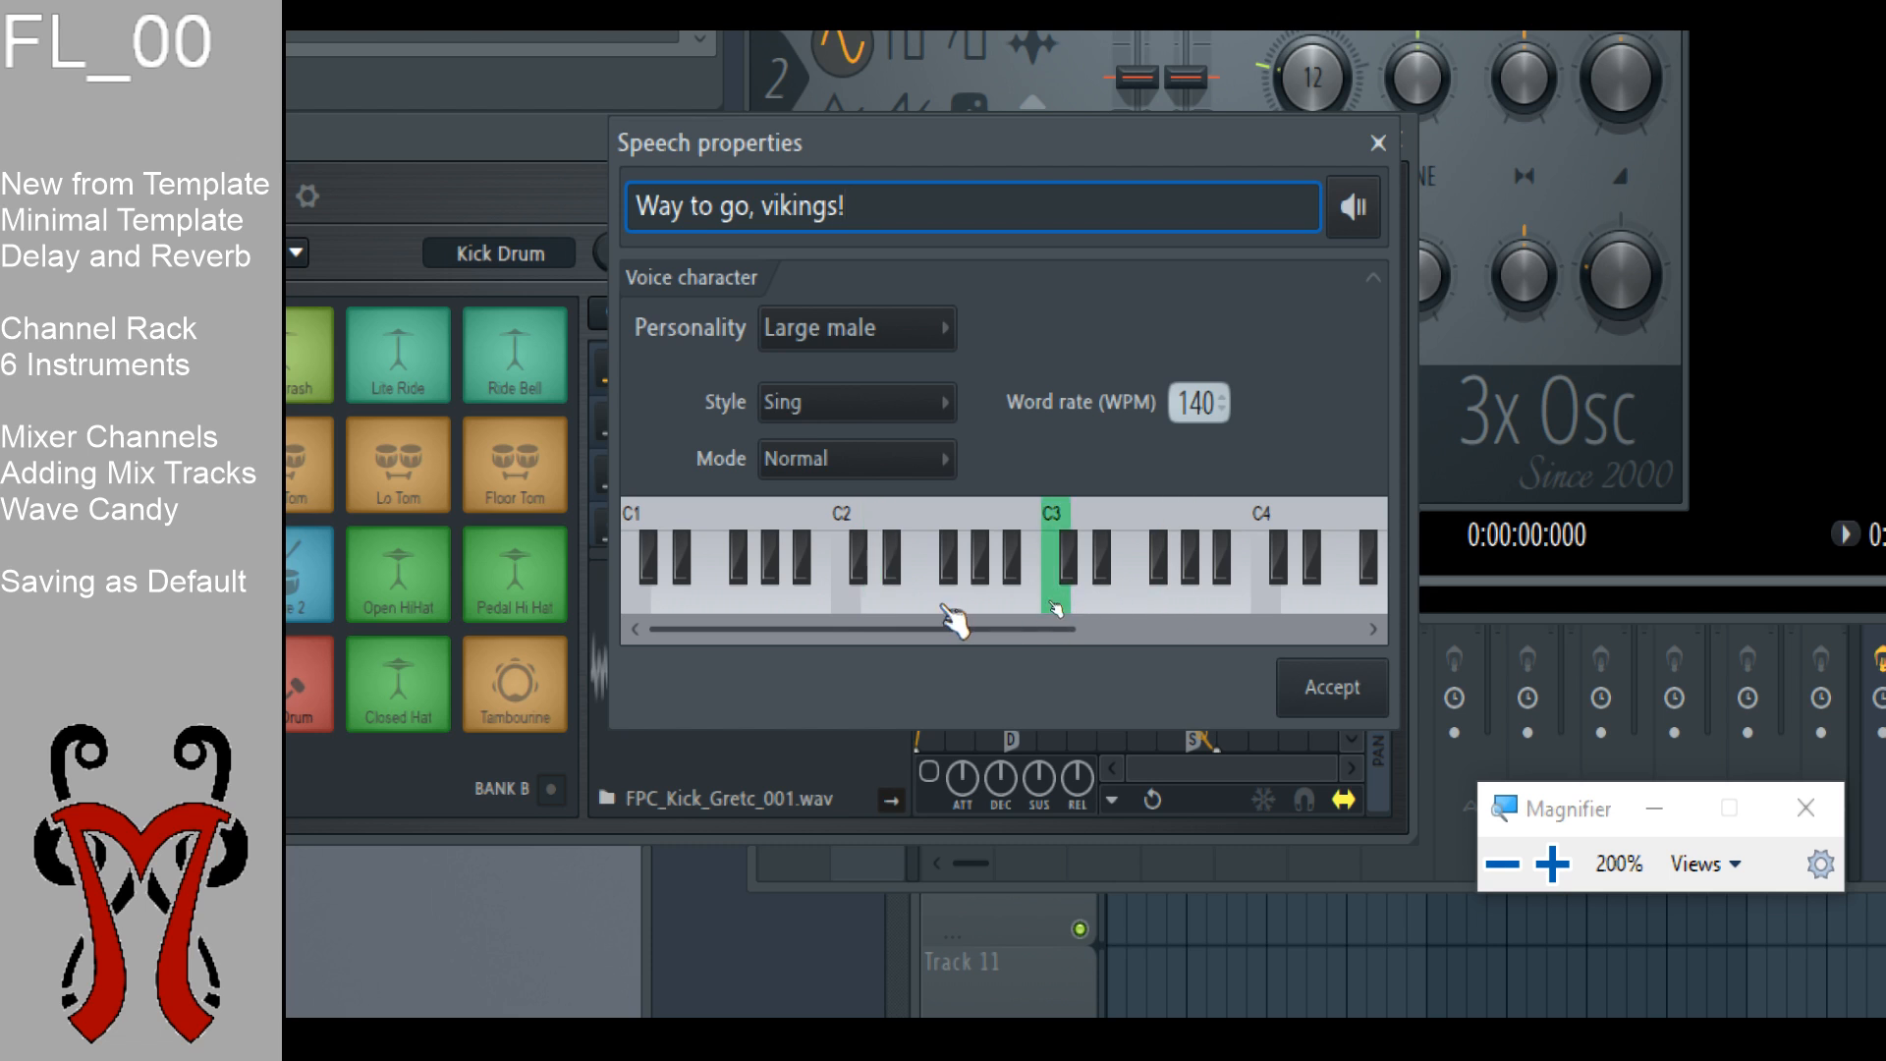
click(774, 611)
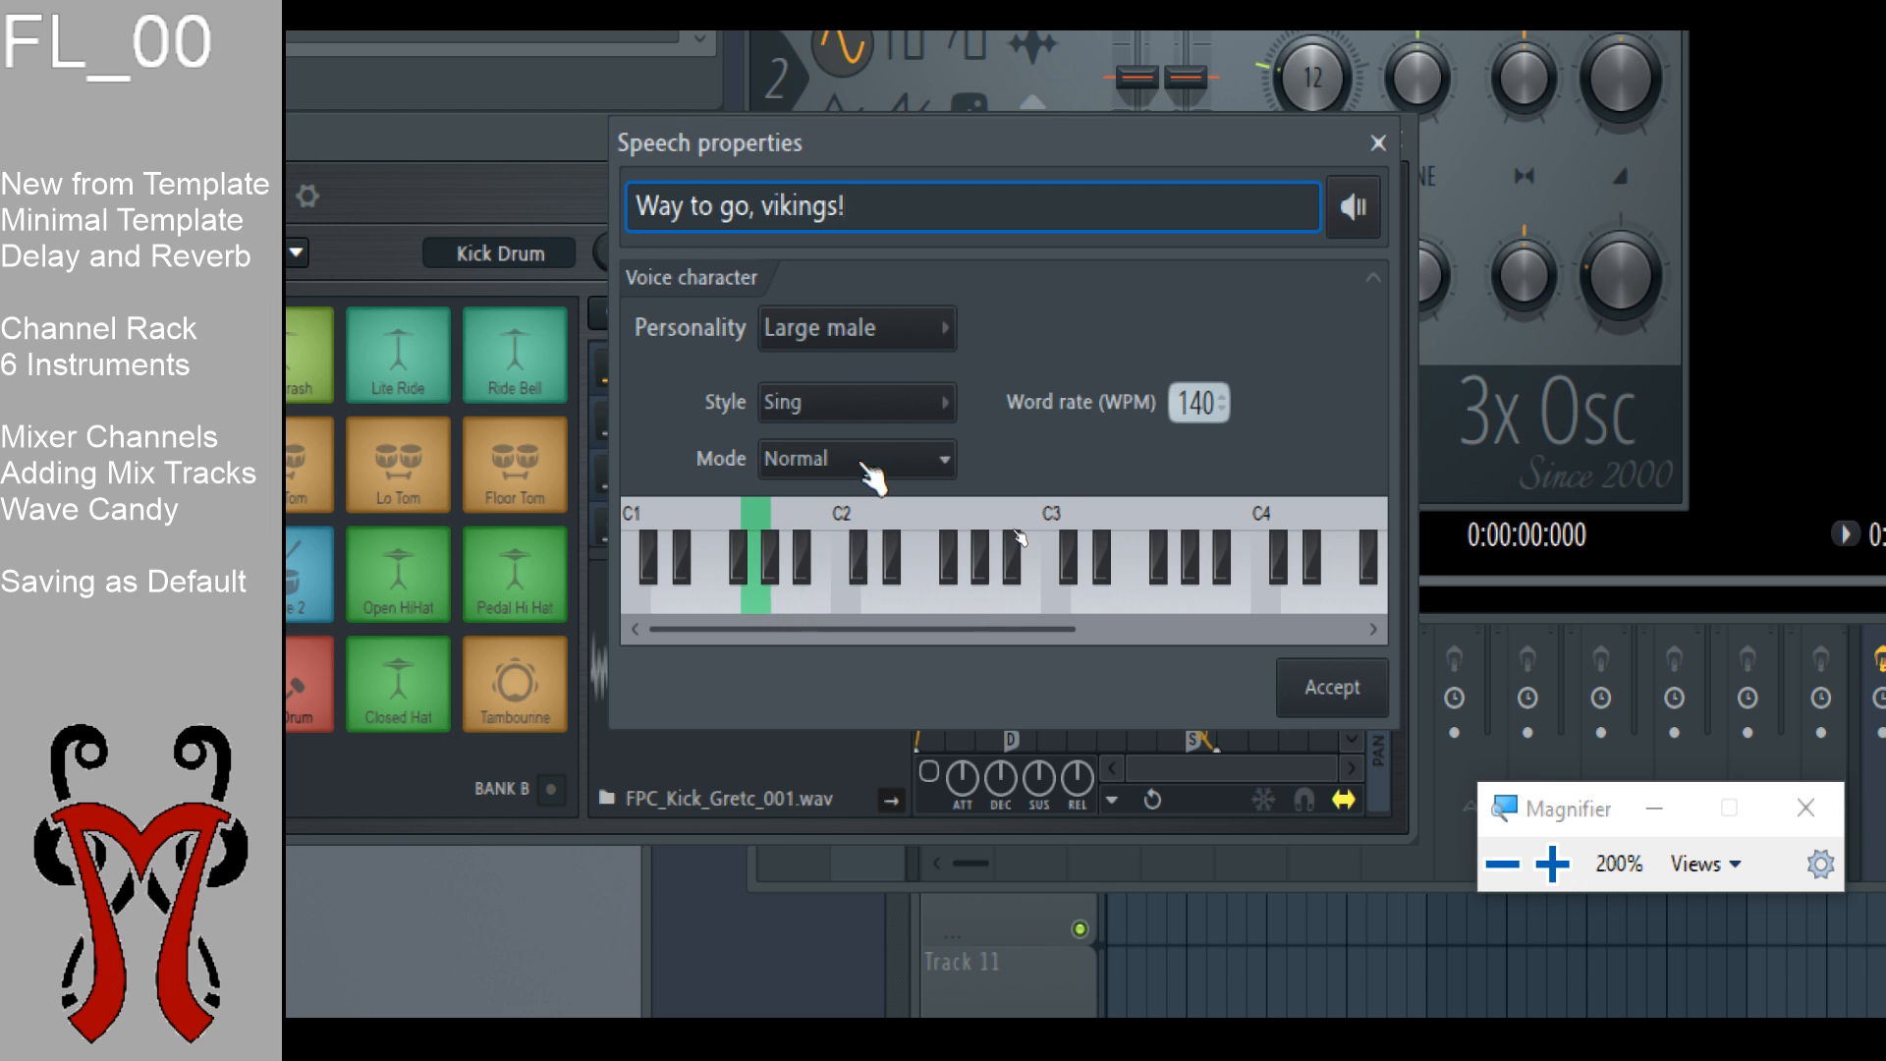
click(833, 470)
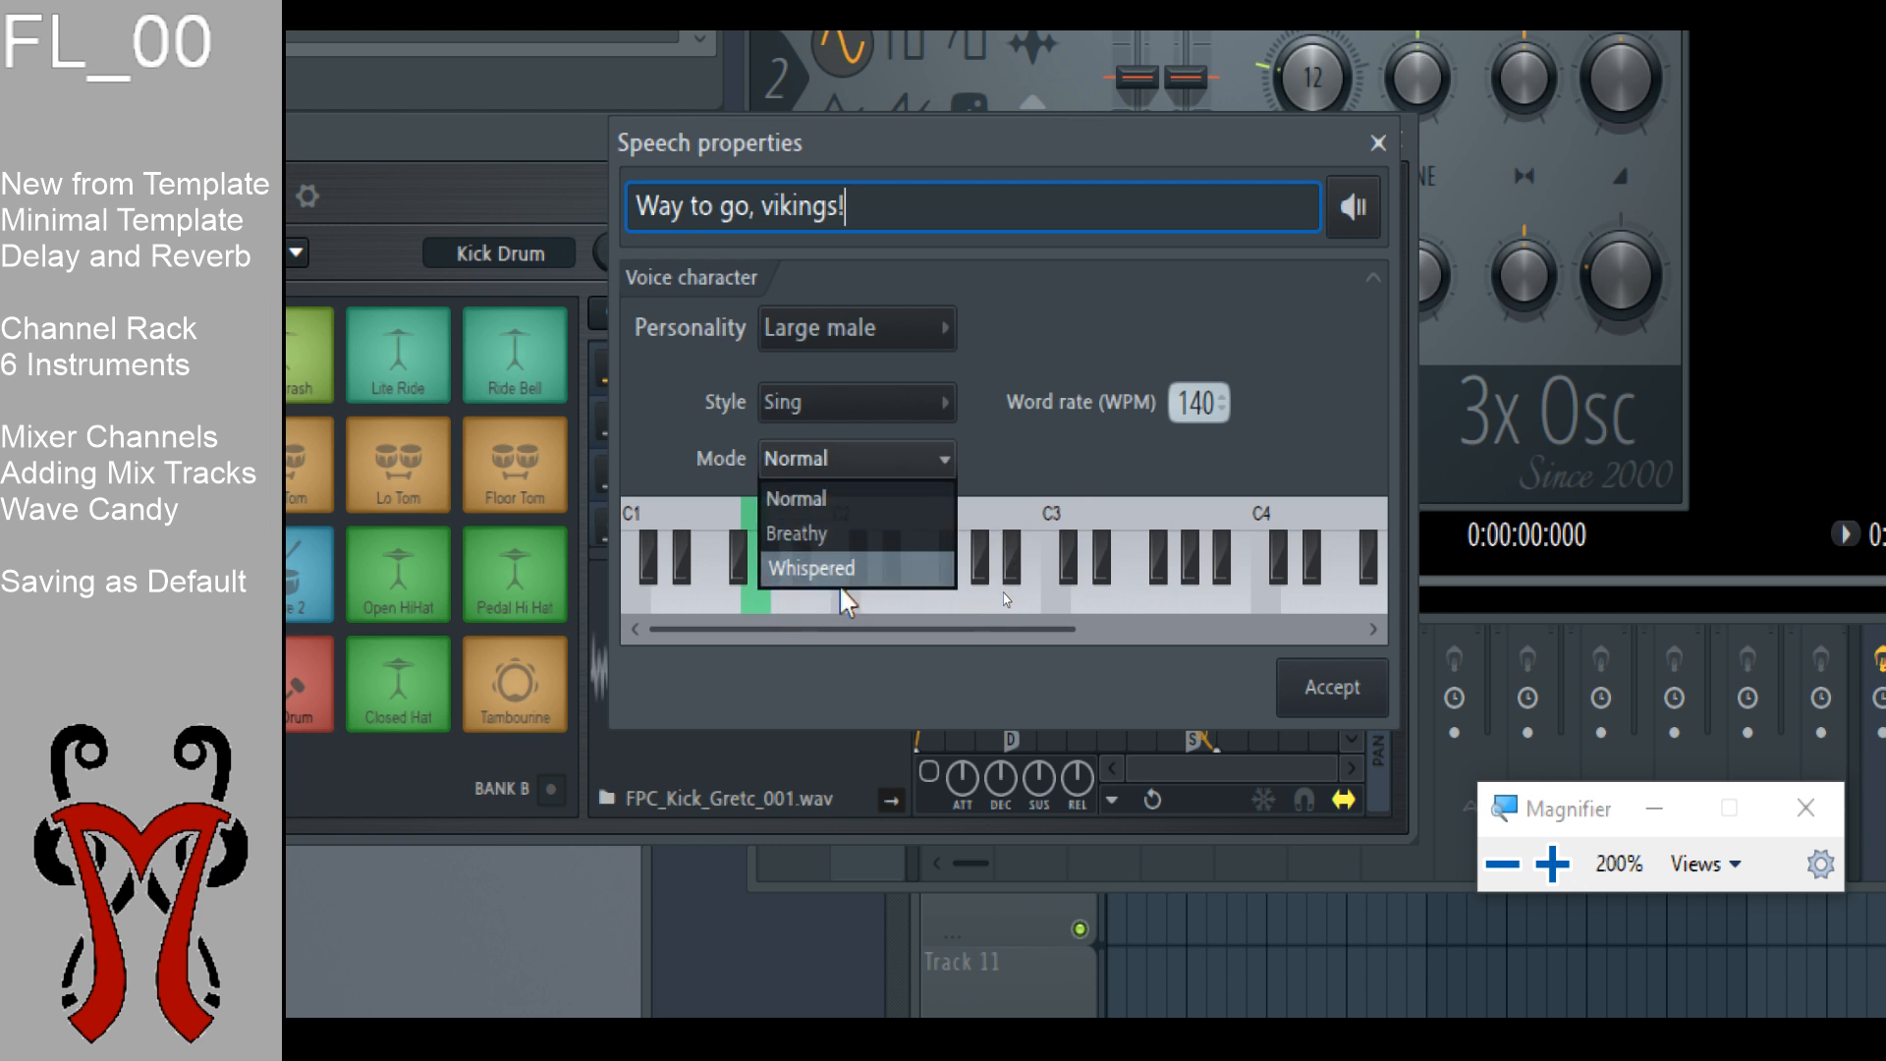
click(832, 560)
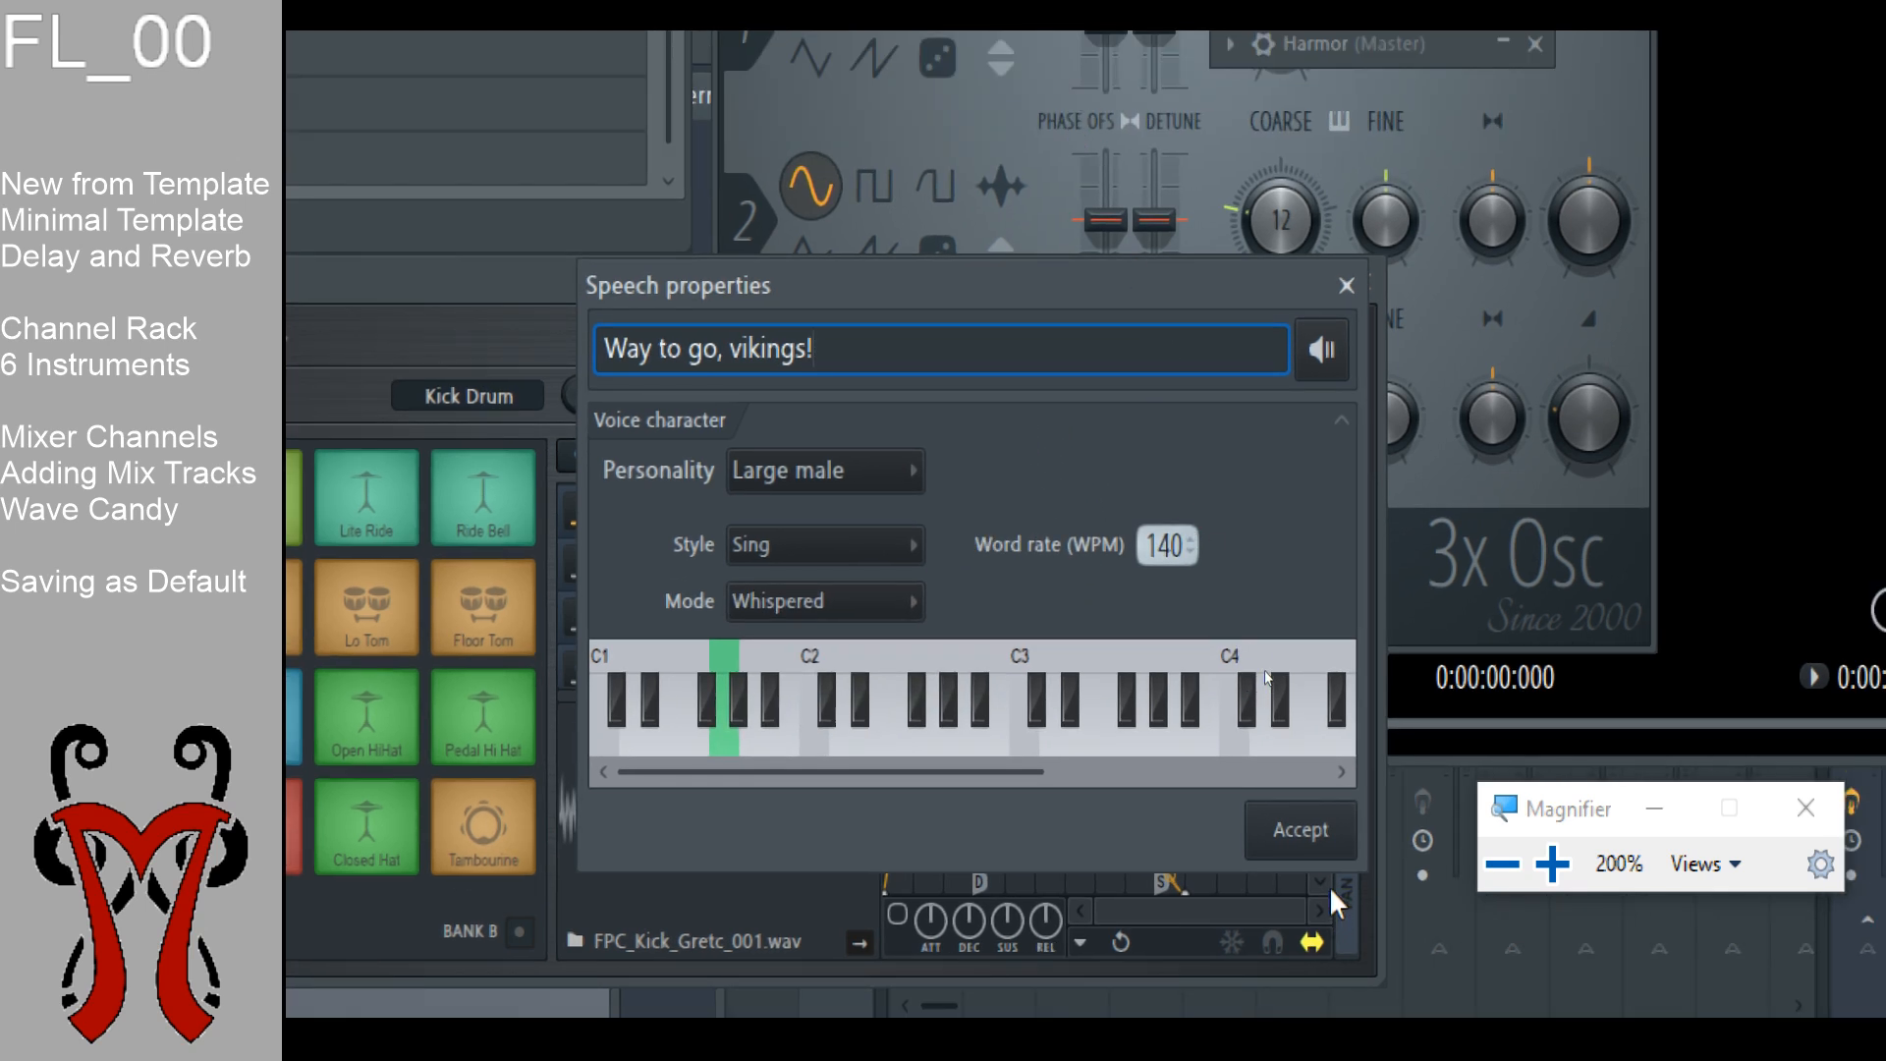
Step: Accept the speech settings, cancel saving the speech file and close the Speech properties
click(1321, 837)
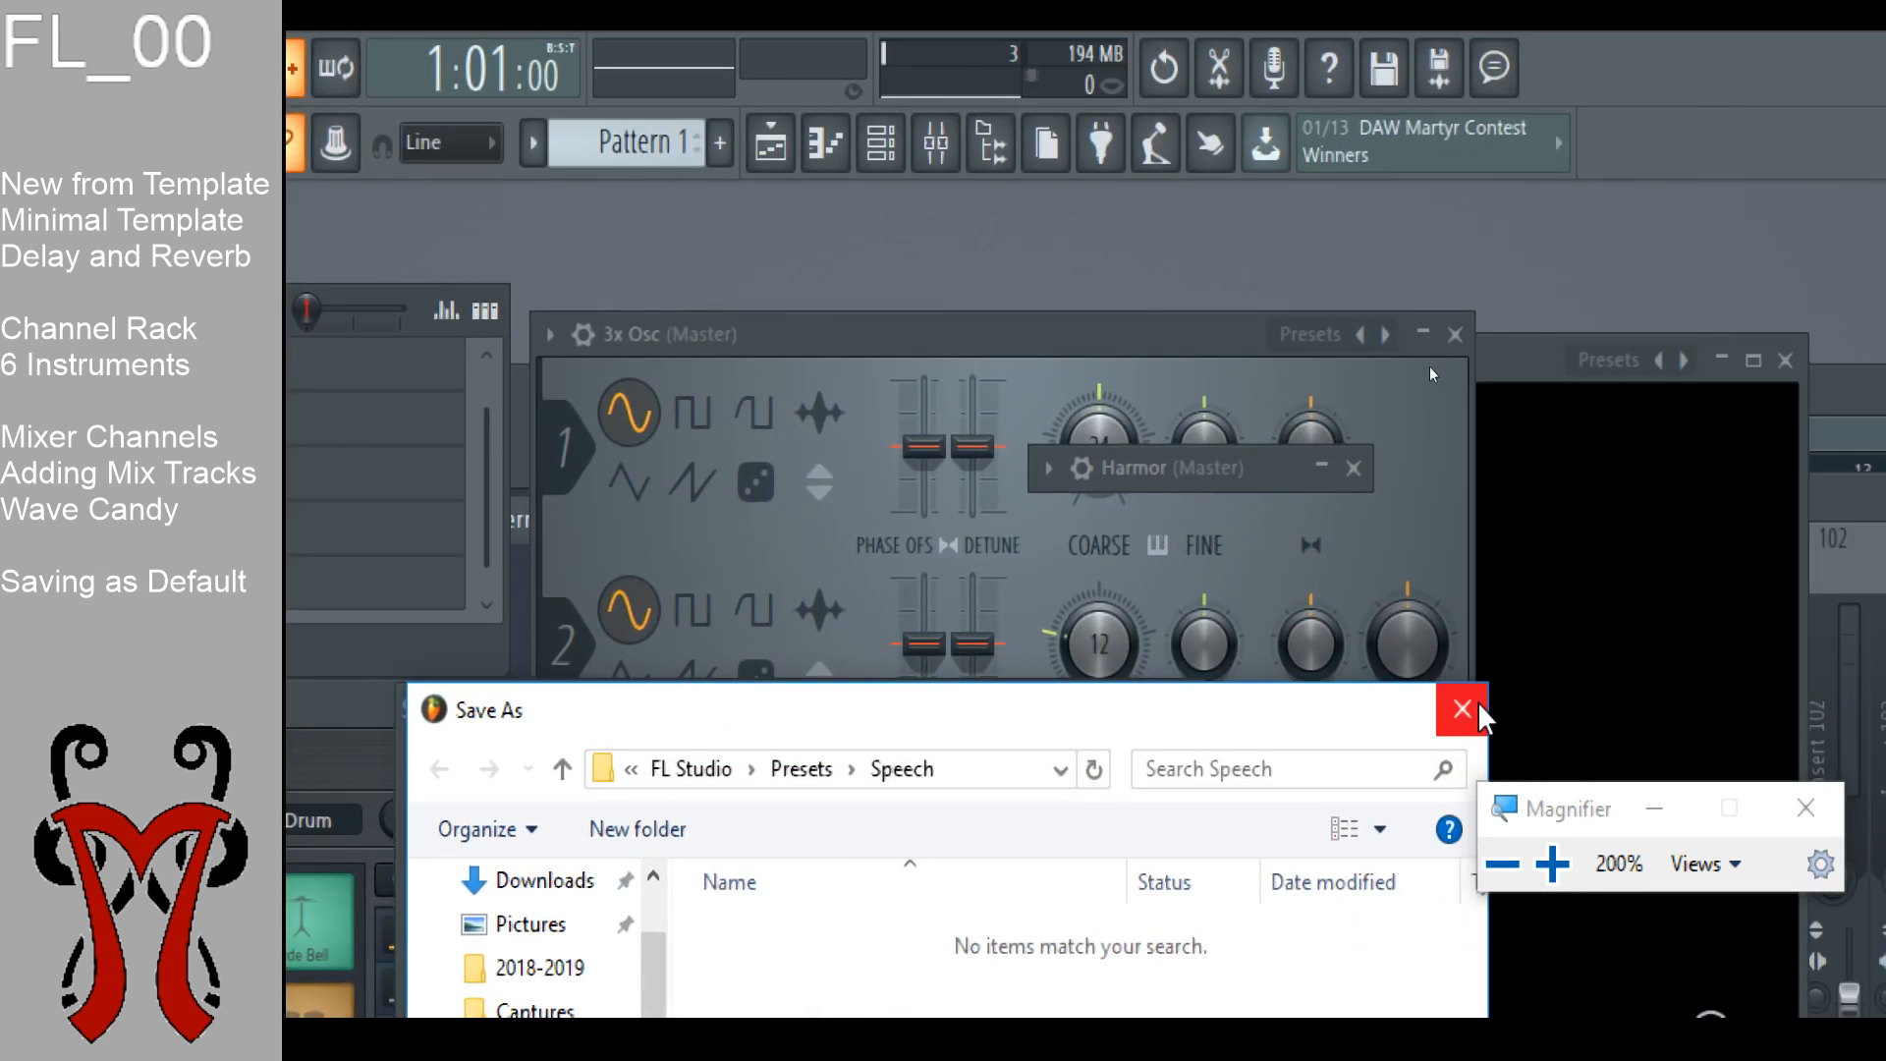
click(1462, 709)
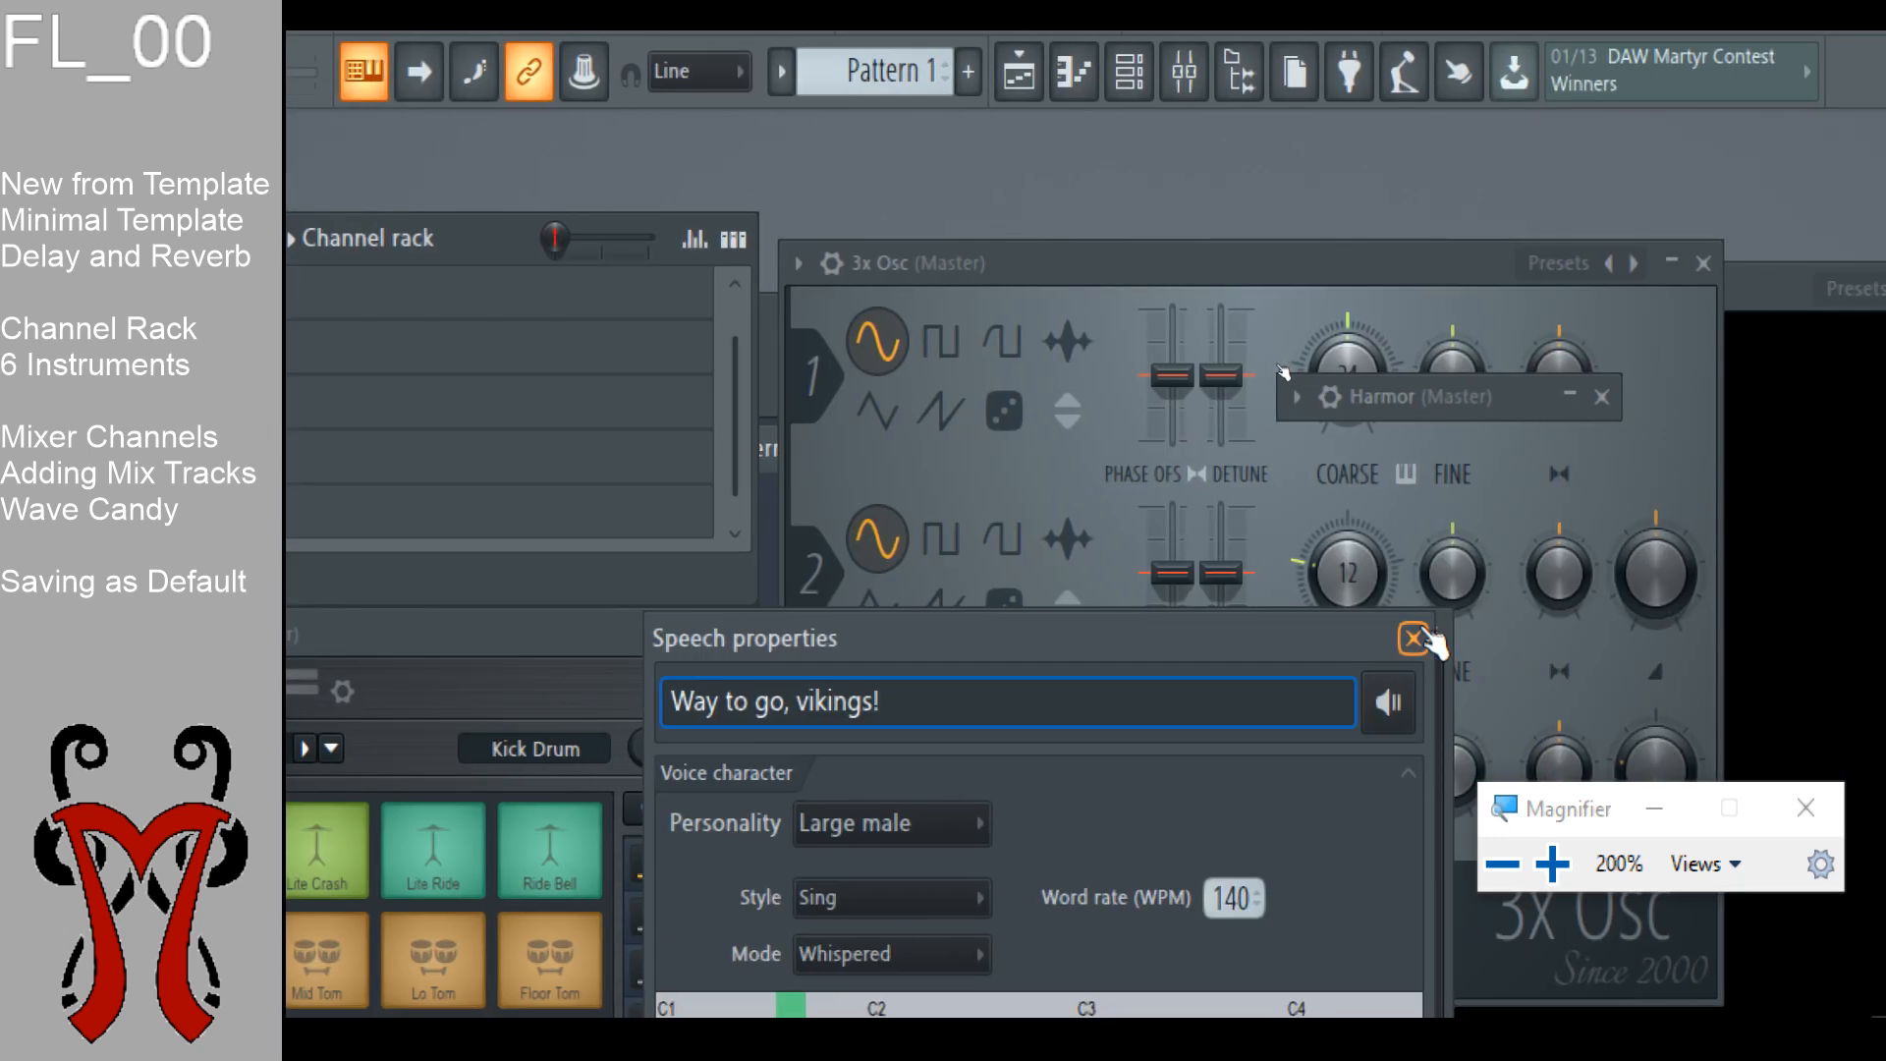
click(1415, 639)
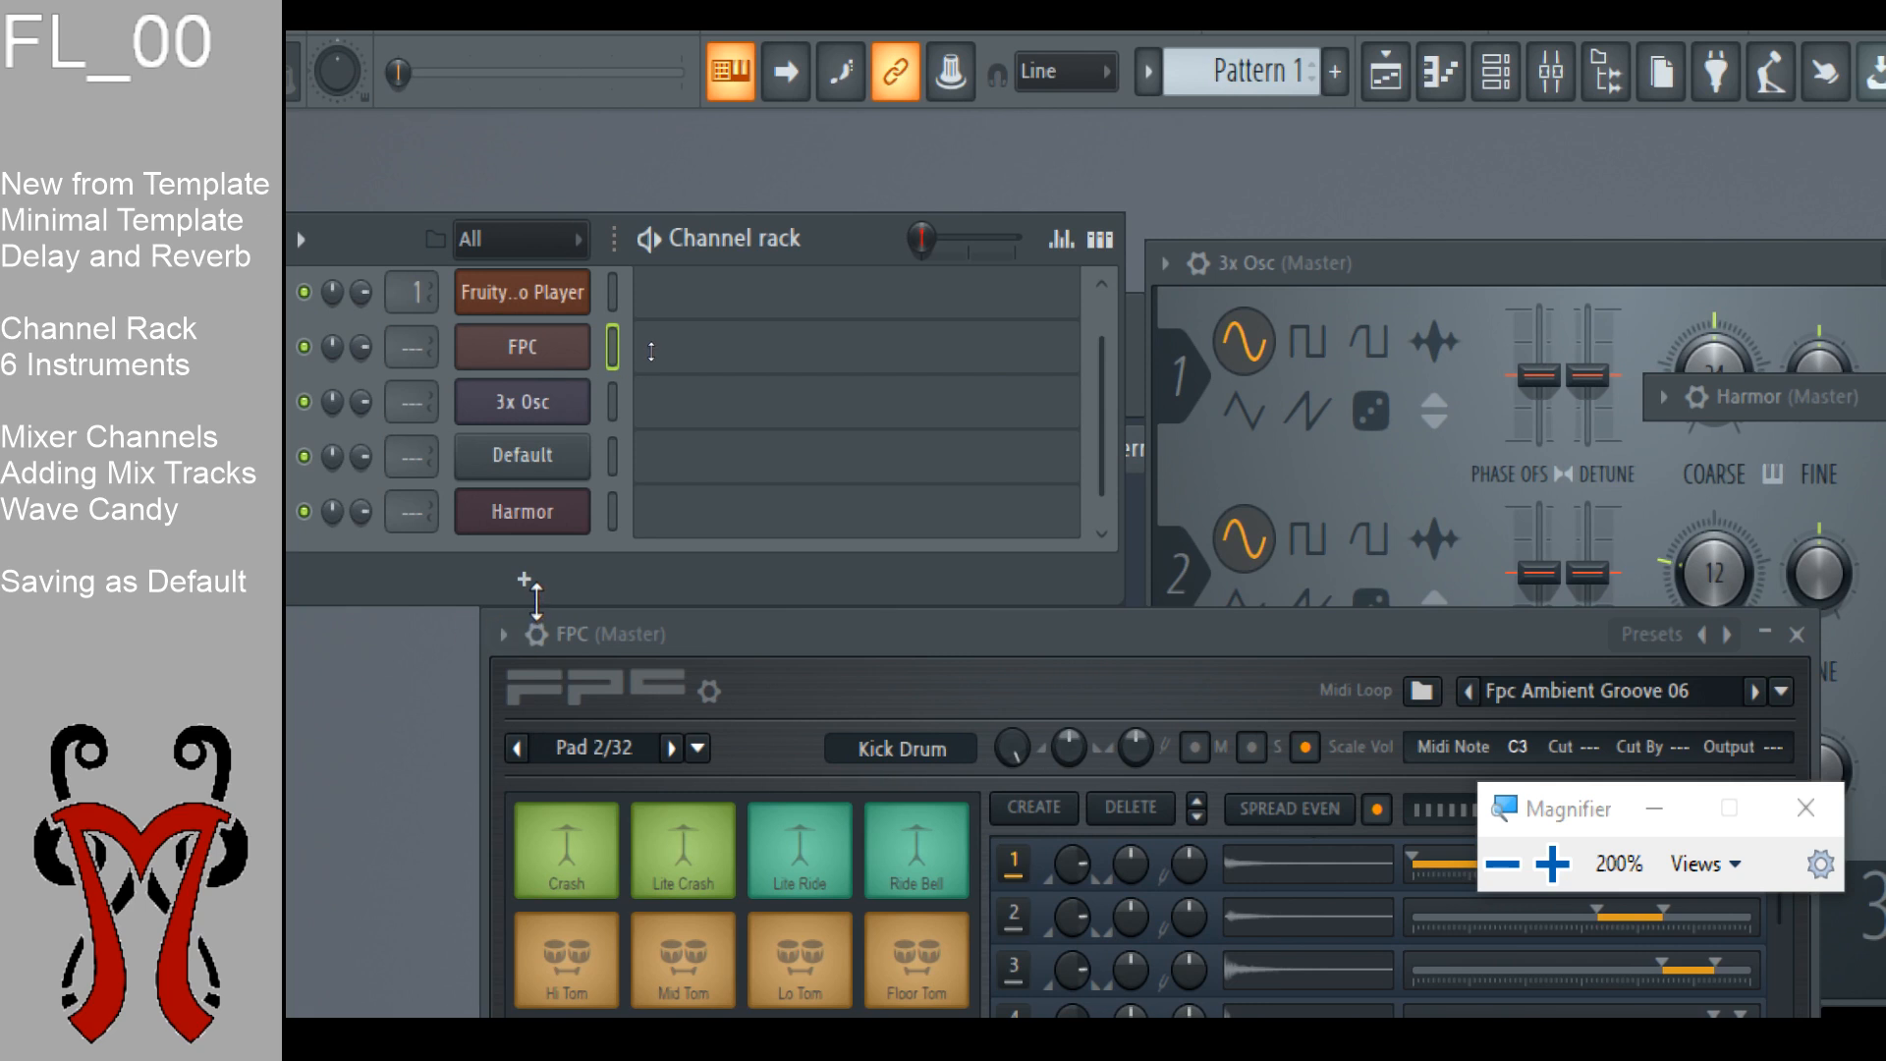
Step: Make the channel rack taller, add a Fruity Dance channel and move its plugin window off the channel names
drag(535, 595, 535, 669)
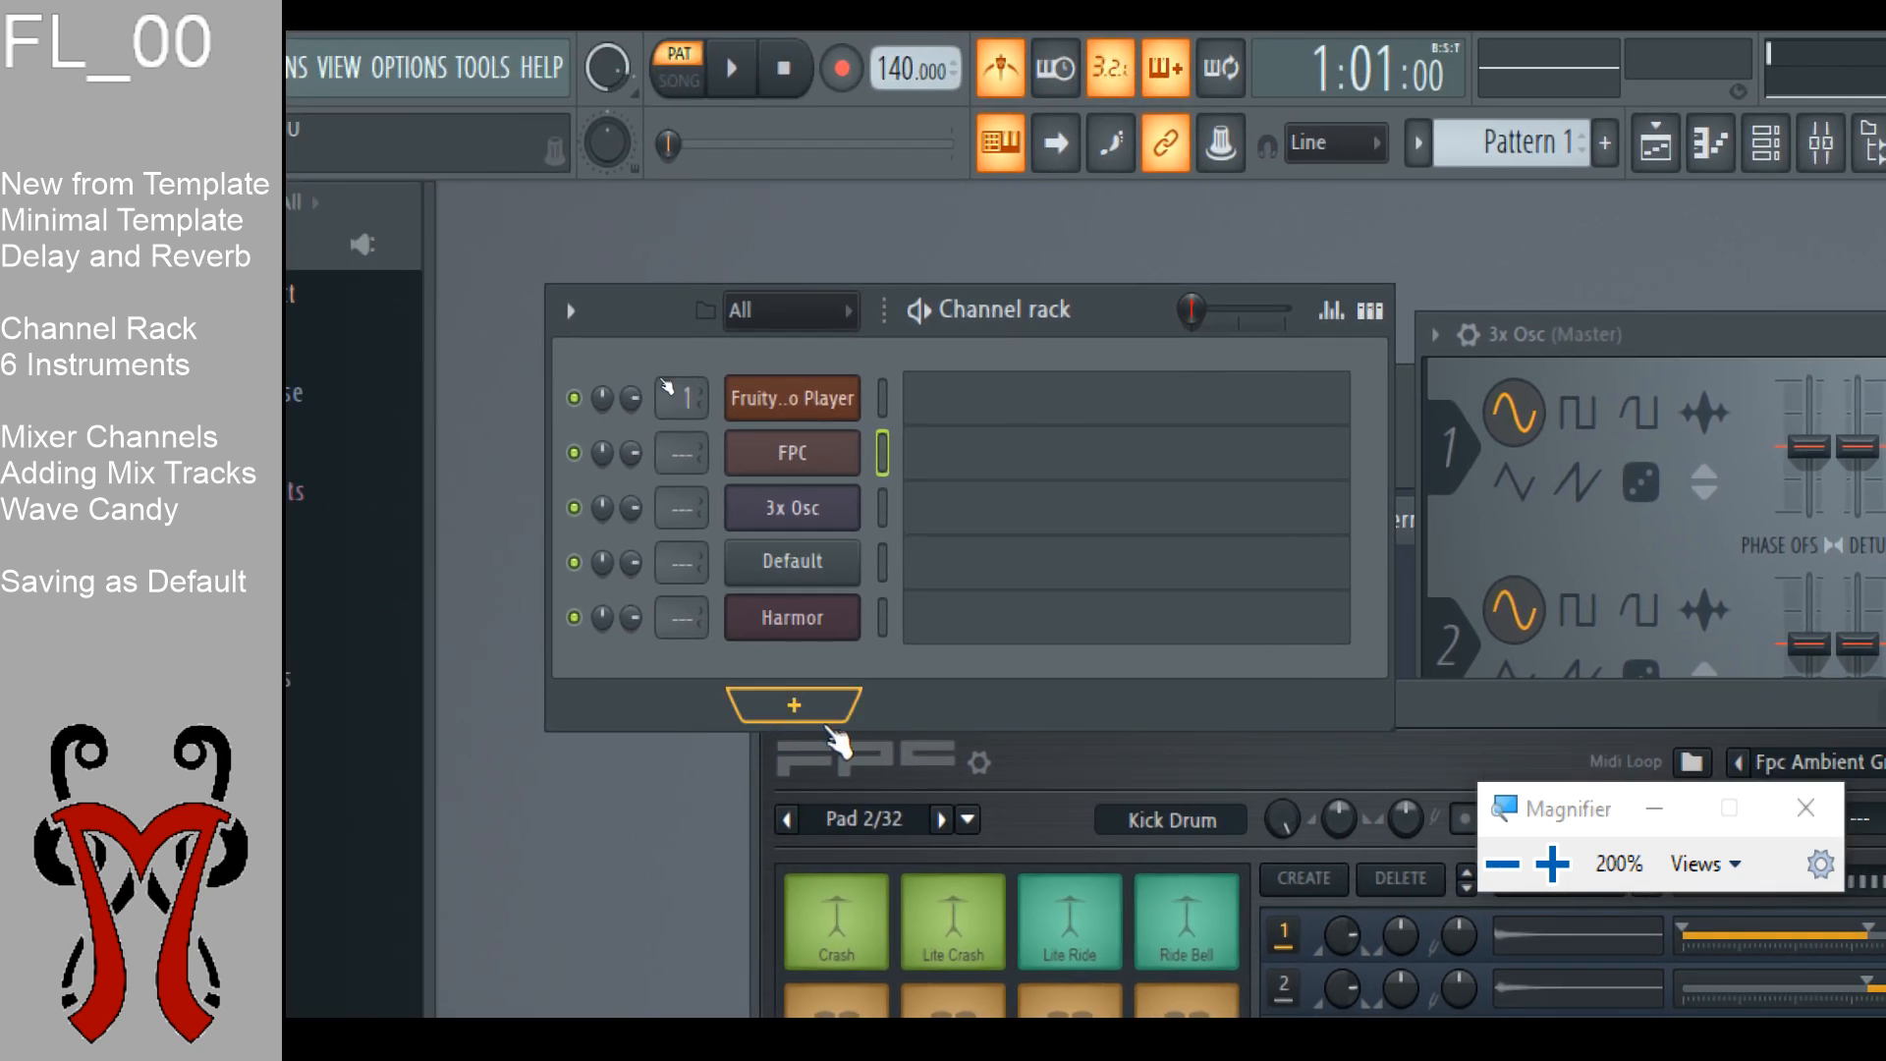
click(830, 725)
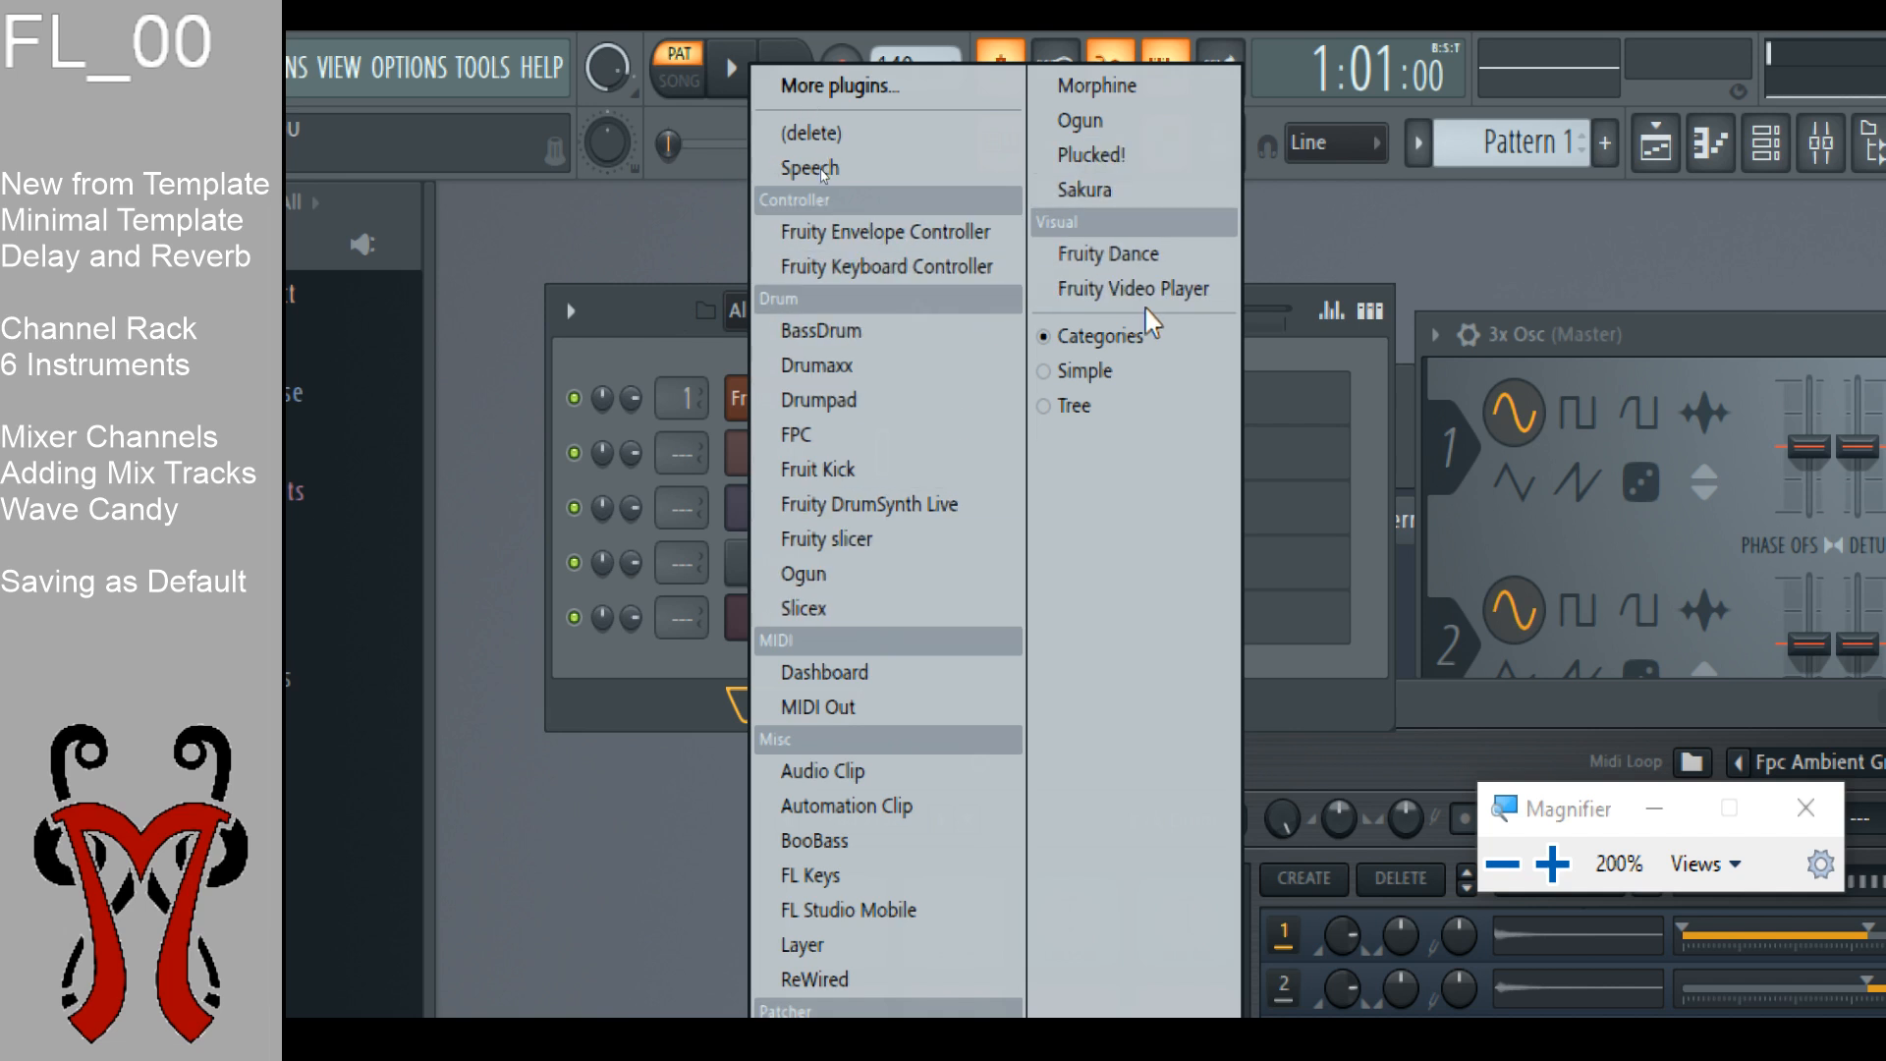
click(1137, 252)
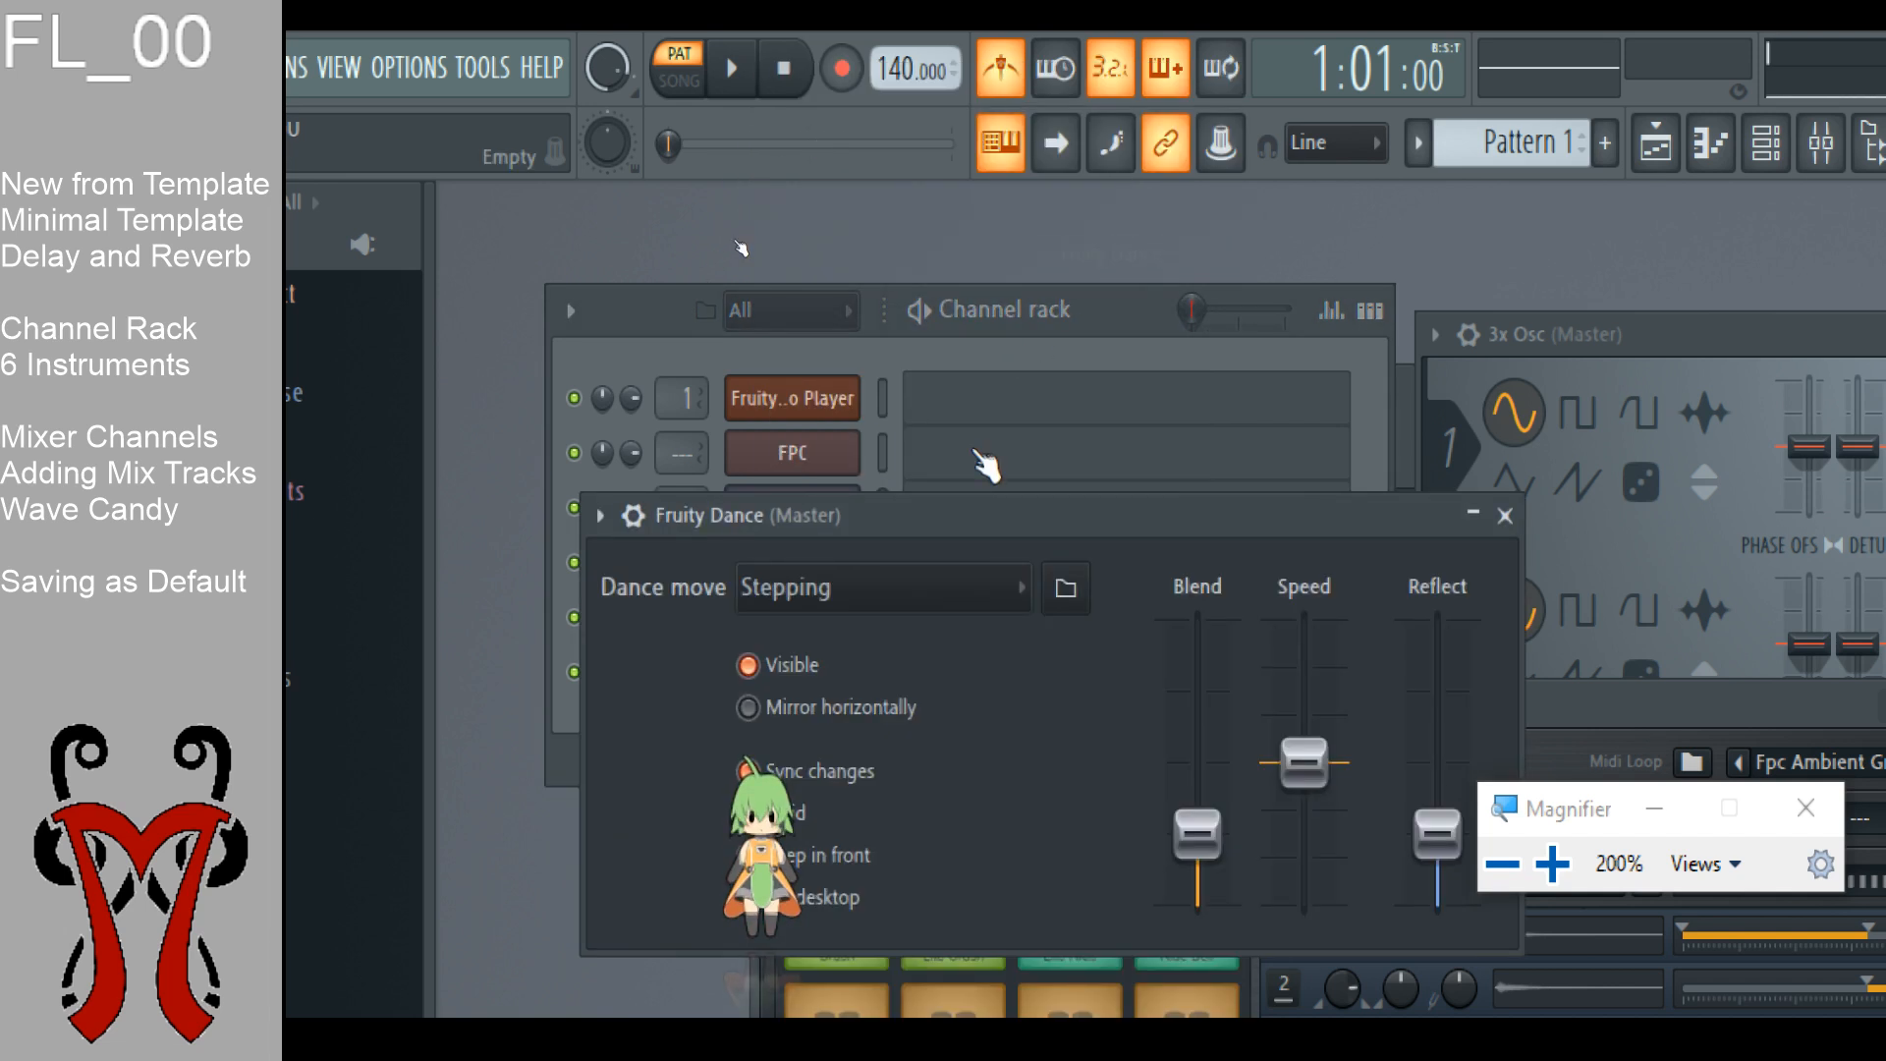
drag(997, 511, 1579, 413)
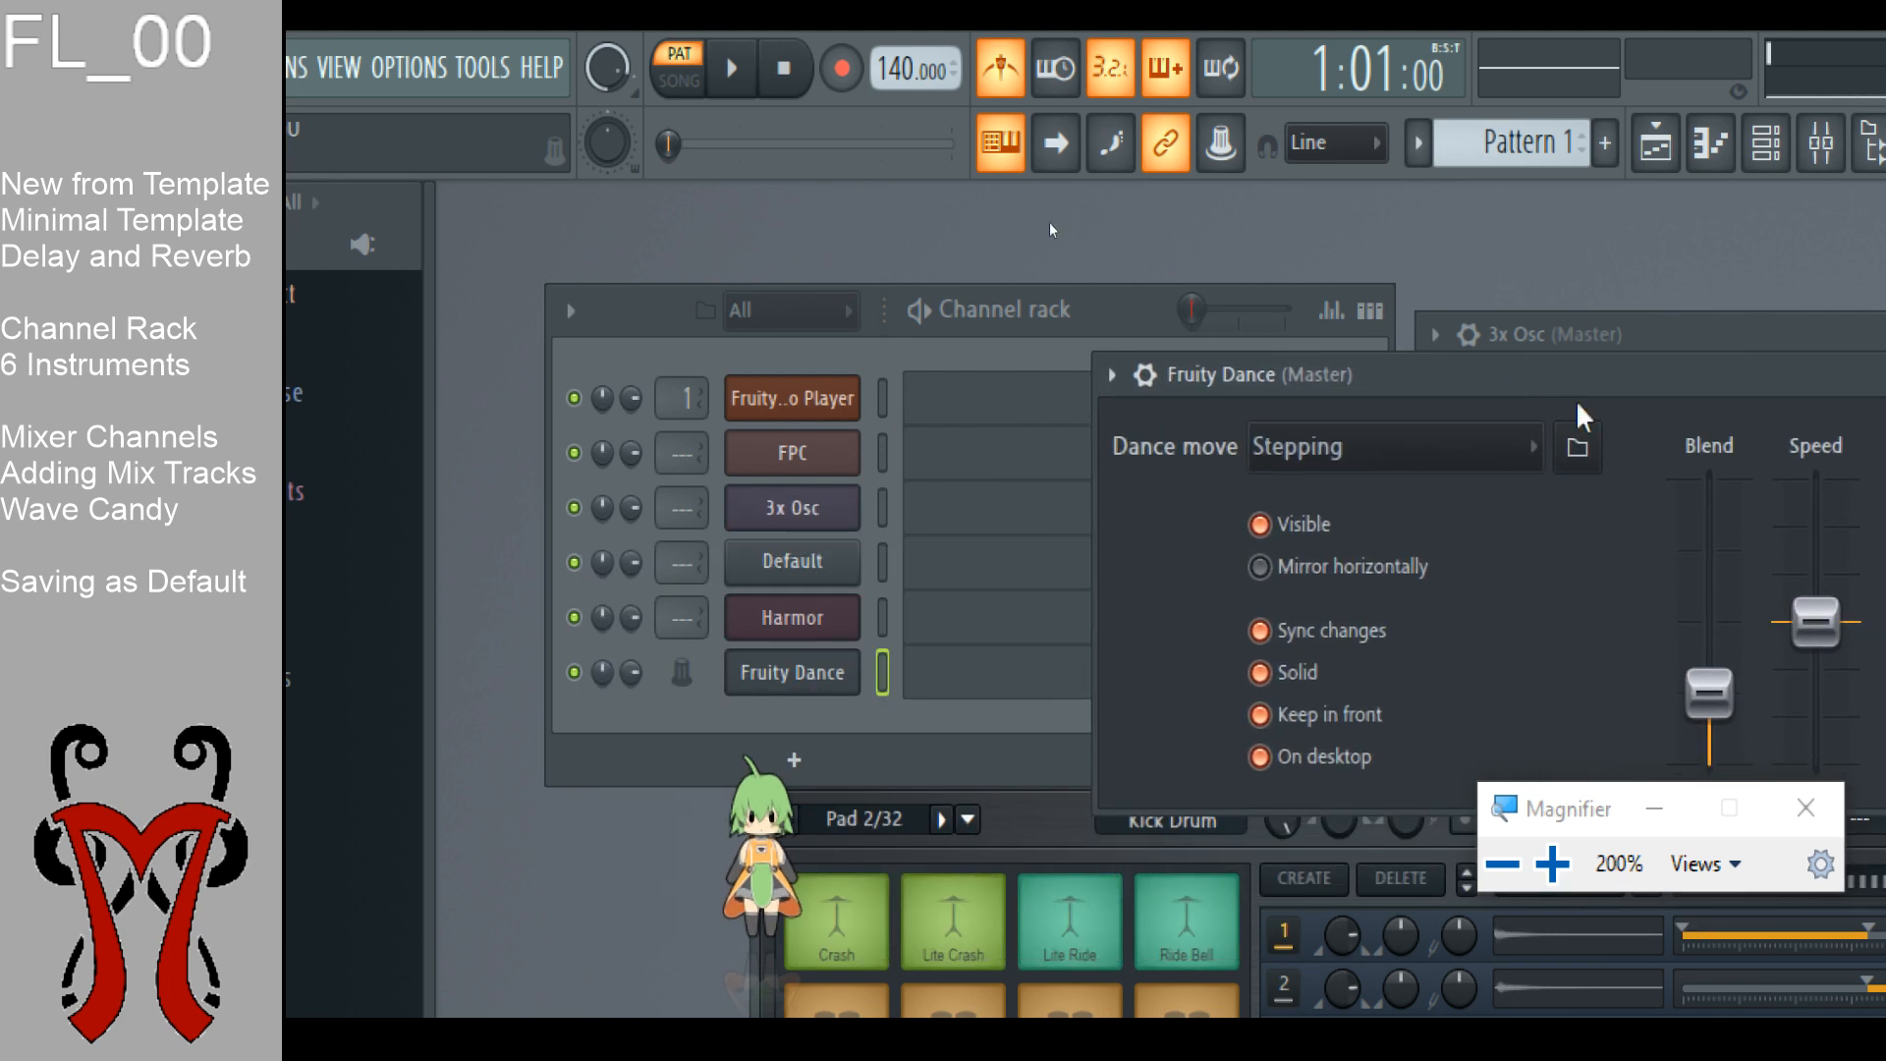
Step: Move the dancing character around the workspace and browse the available dance moves, keeping Stepping
drag(593, 696, 1343, 191)
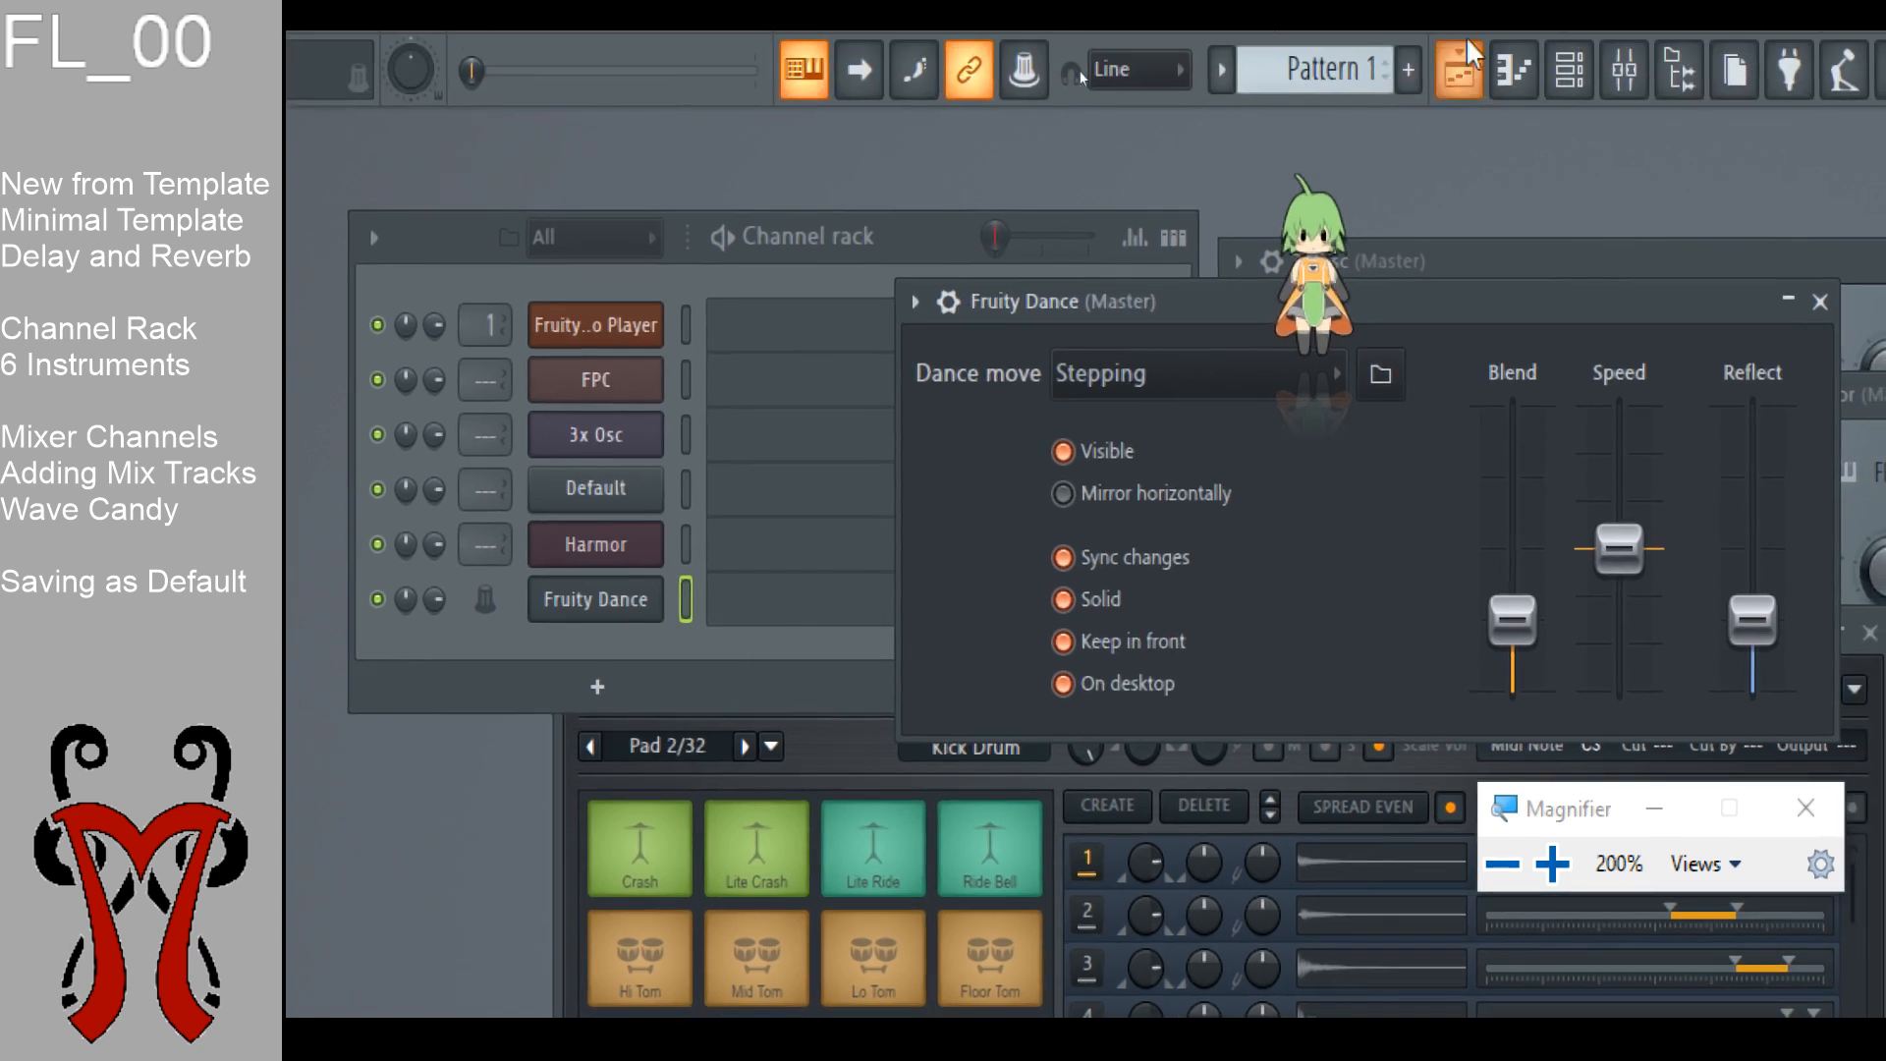
click(1162, 376)
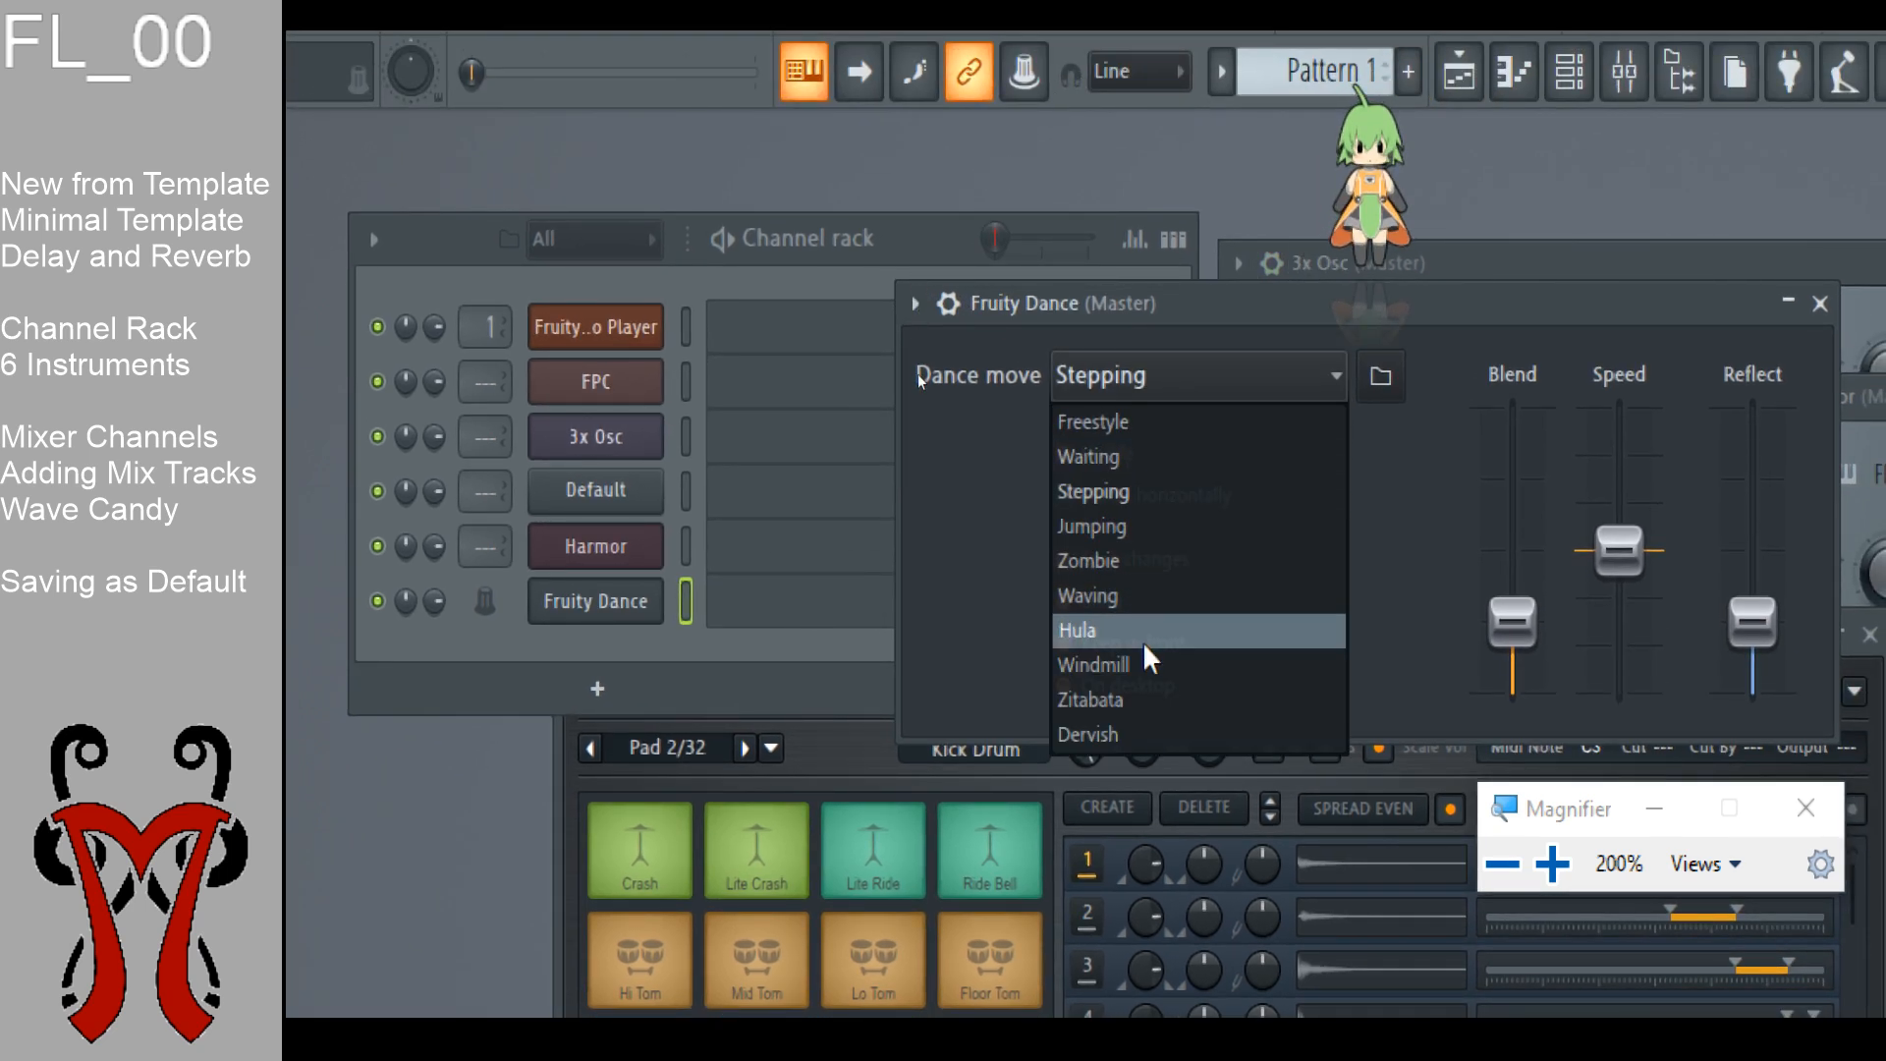
click(1138, 379)
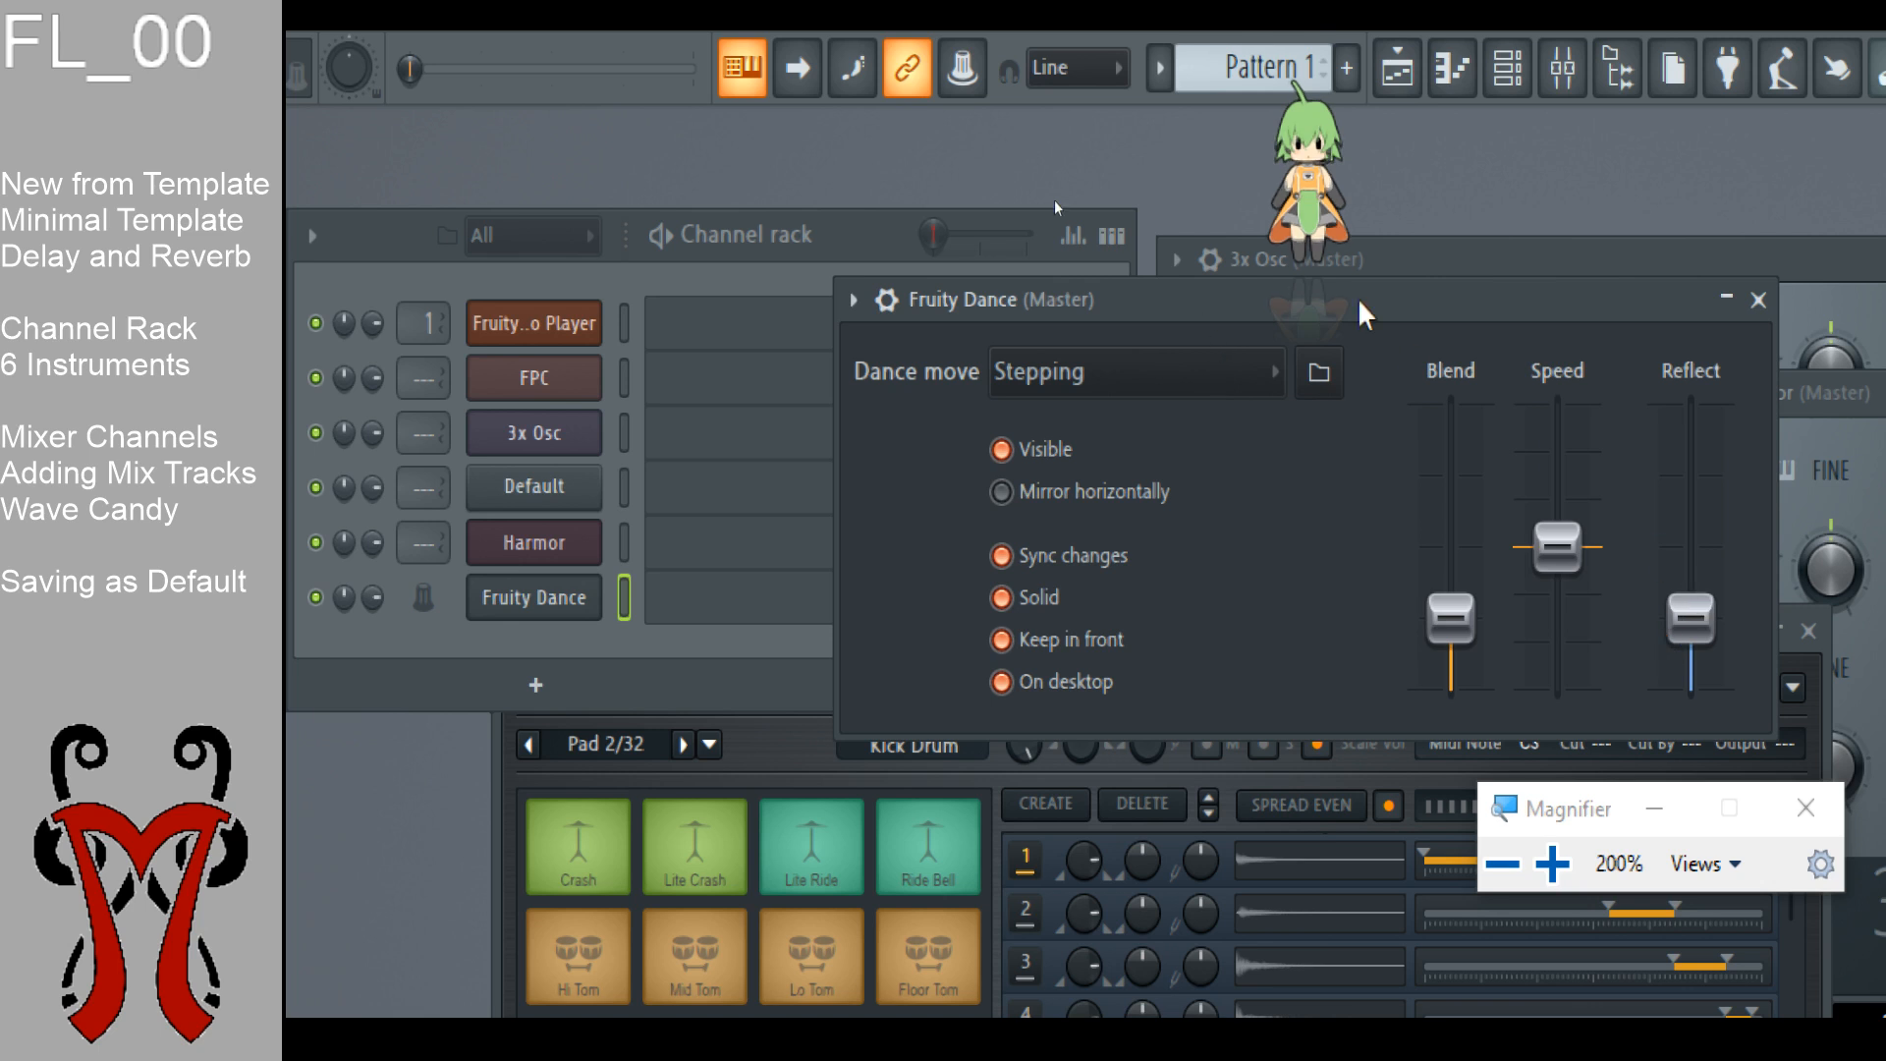
drag(1327, 167, 432, 801)
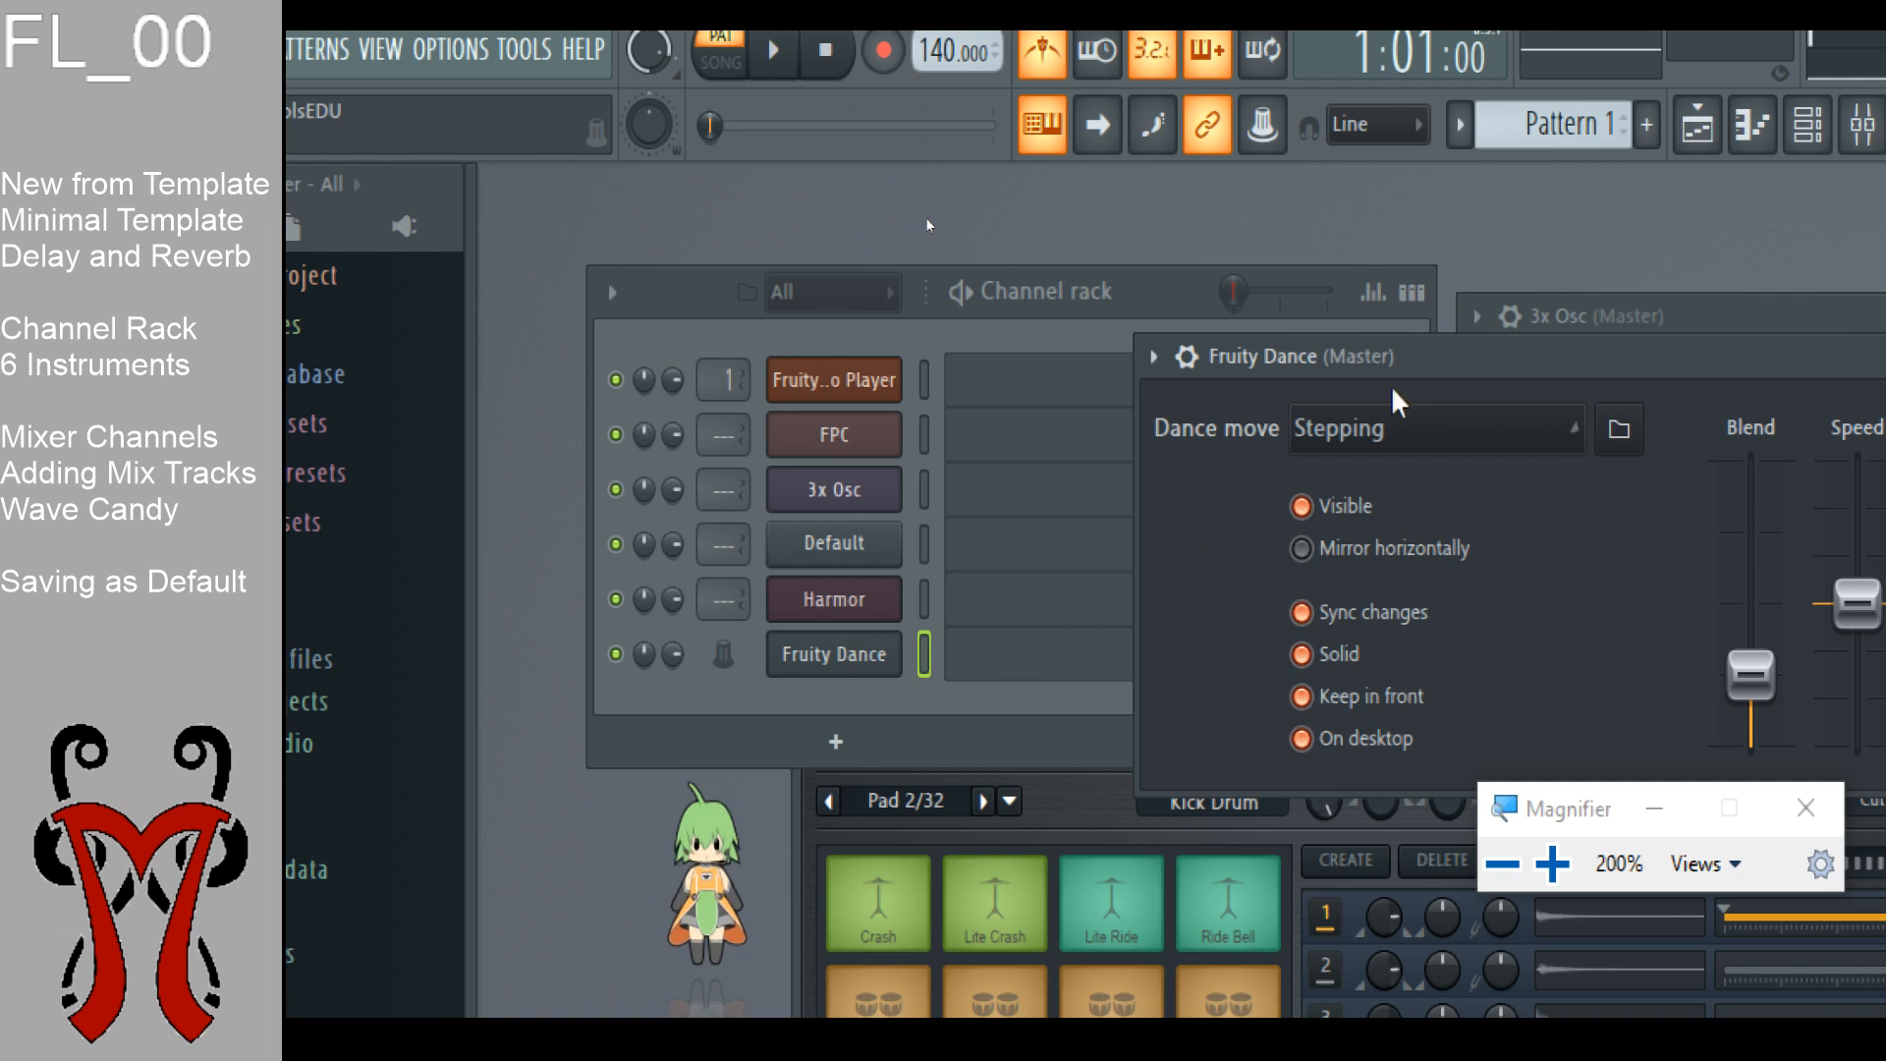
Step: Close the Fruity Dance plugin window and place the dancing character beside the channel rack's upper-left corner
drag(1493, 351, 870, 691)
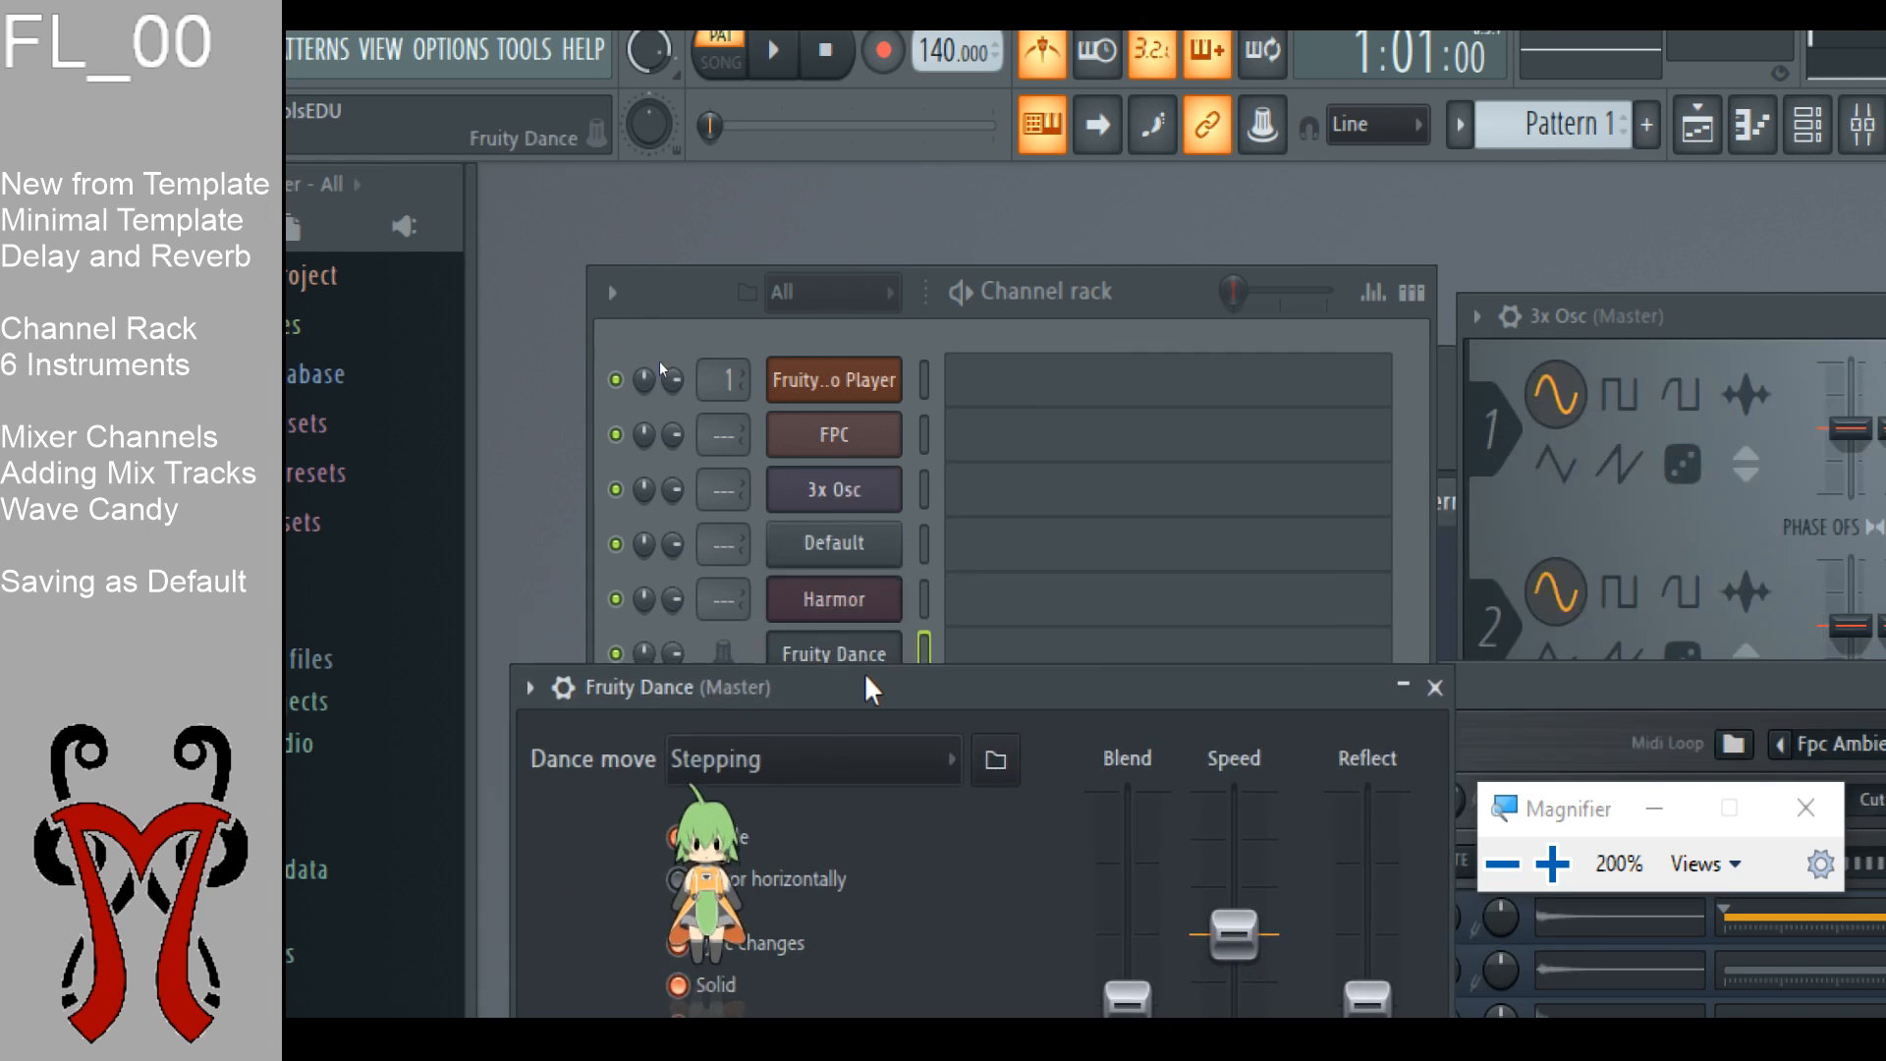
click(1435, 686)
drag(707, 884, 526, 329)
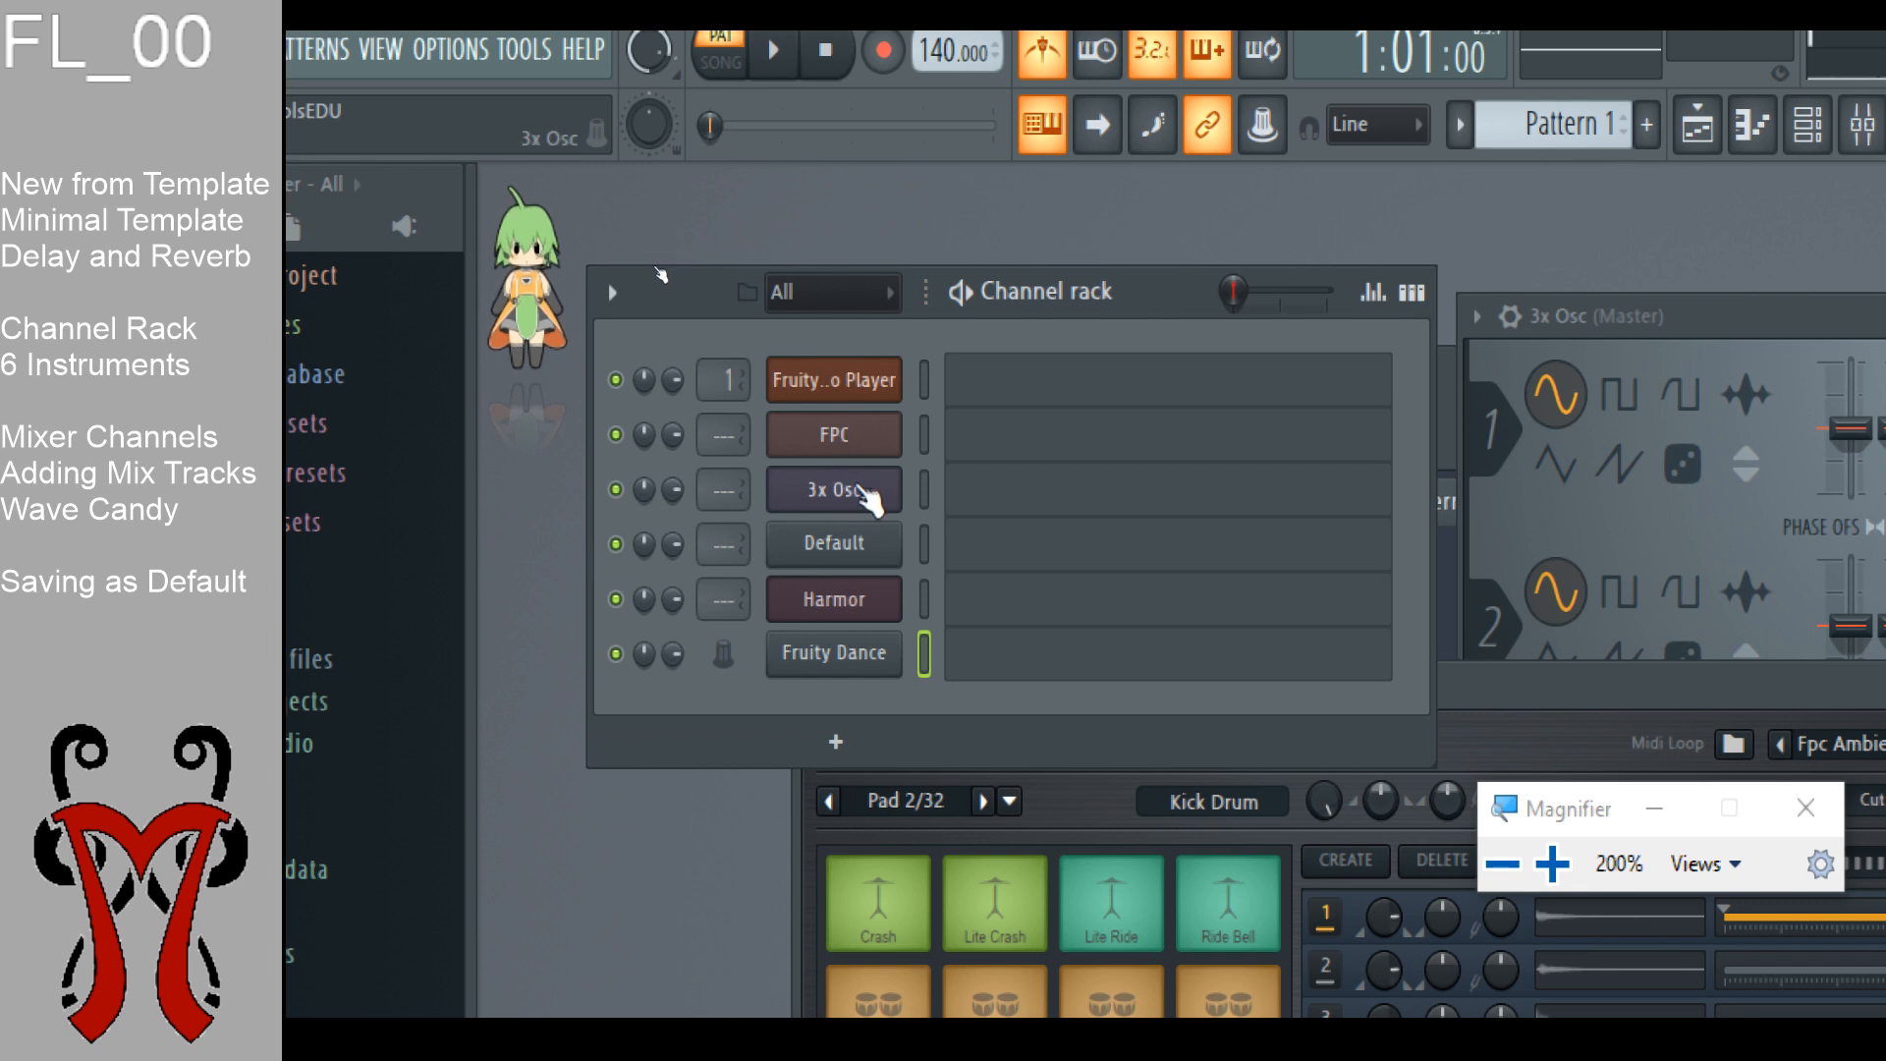
Step: Practise channel selection by switching between single channels and all channels, finishing with only 3x Osc selected
click(924, 379)
click(924, 490)
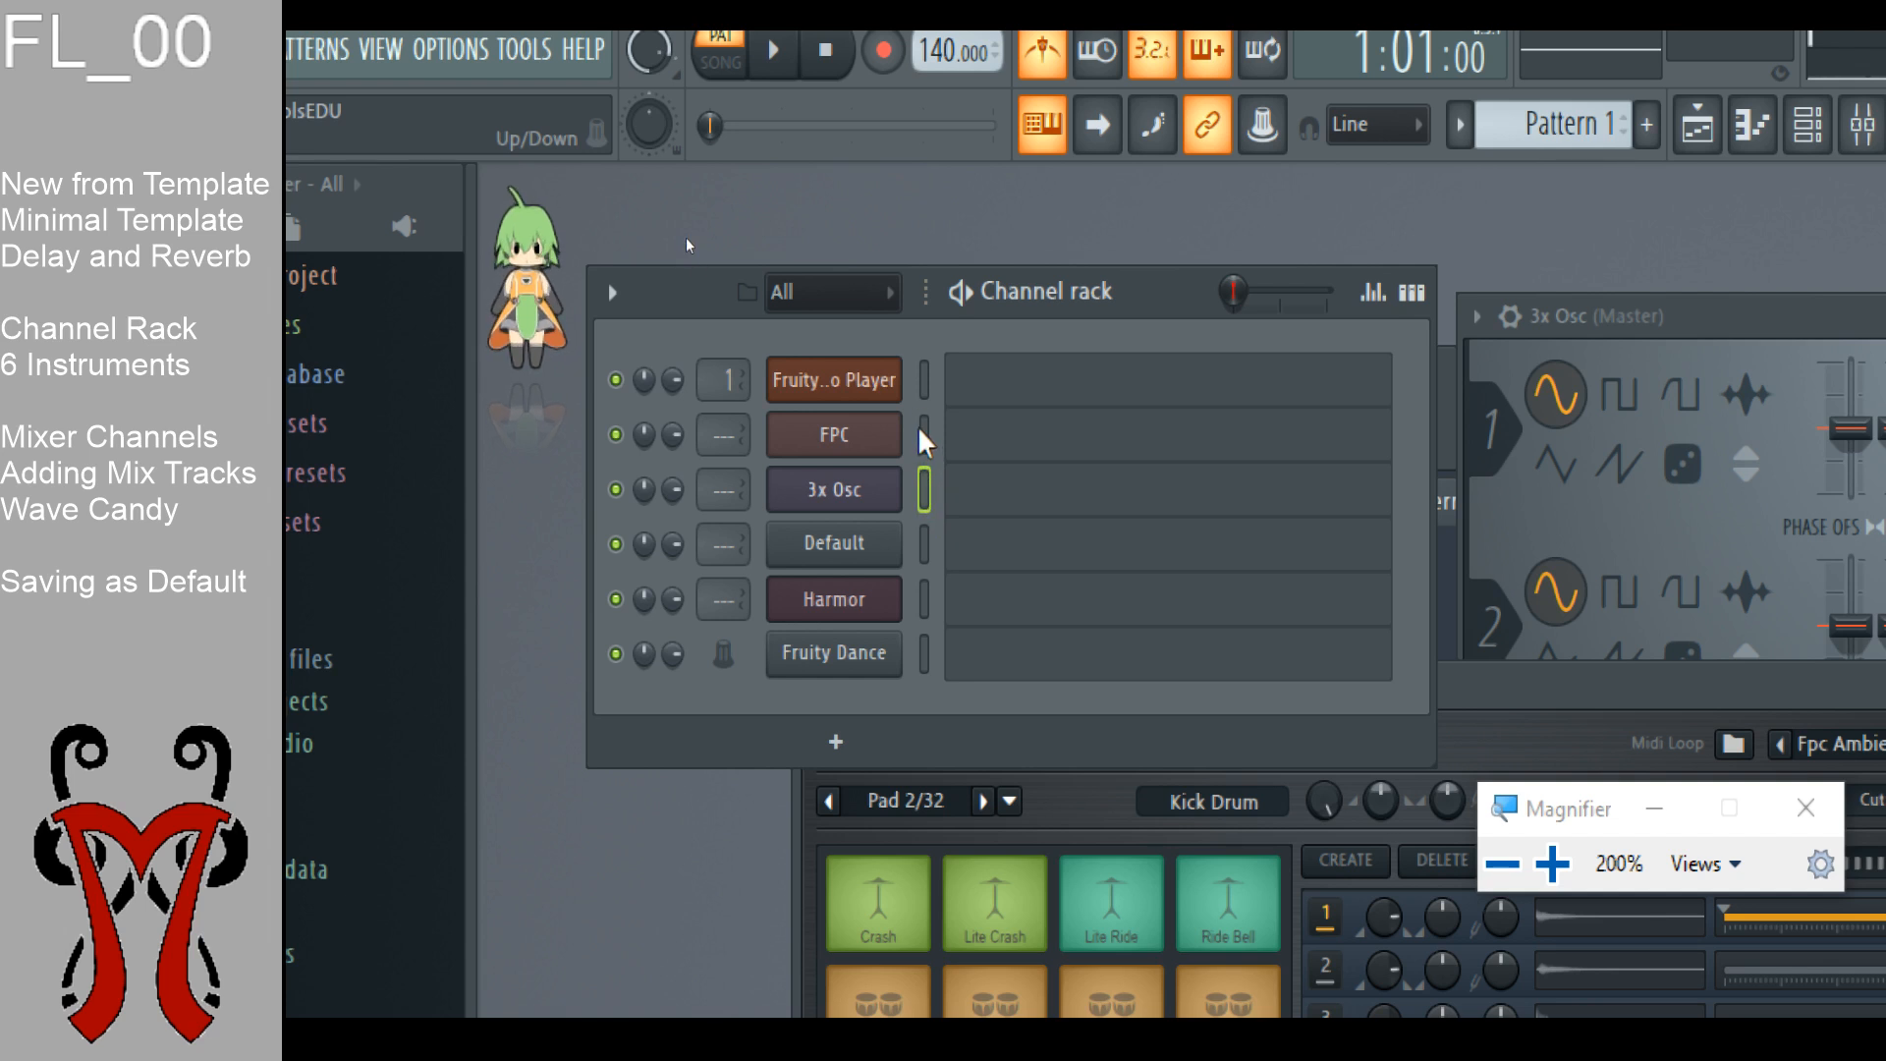
double_click(925, 487)
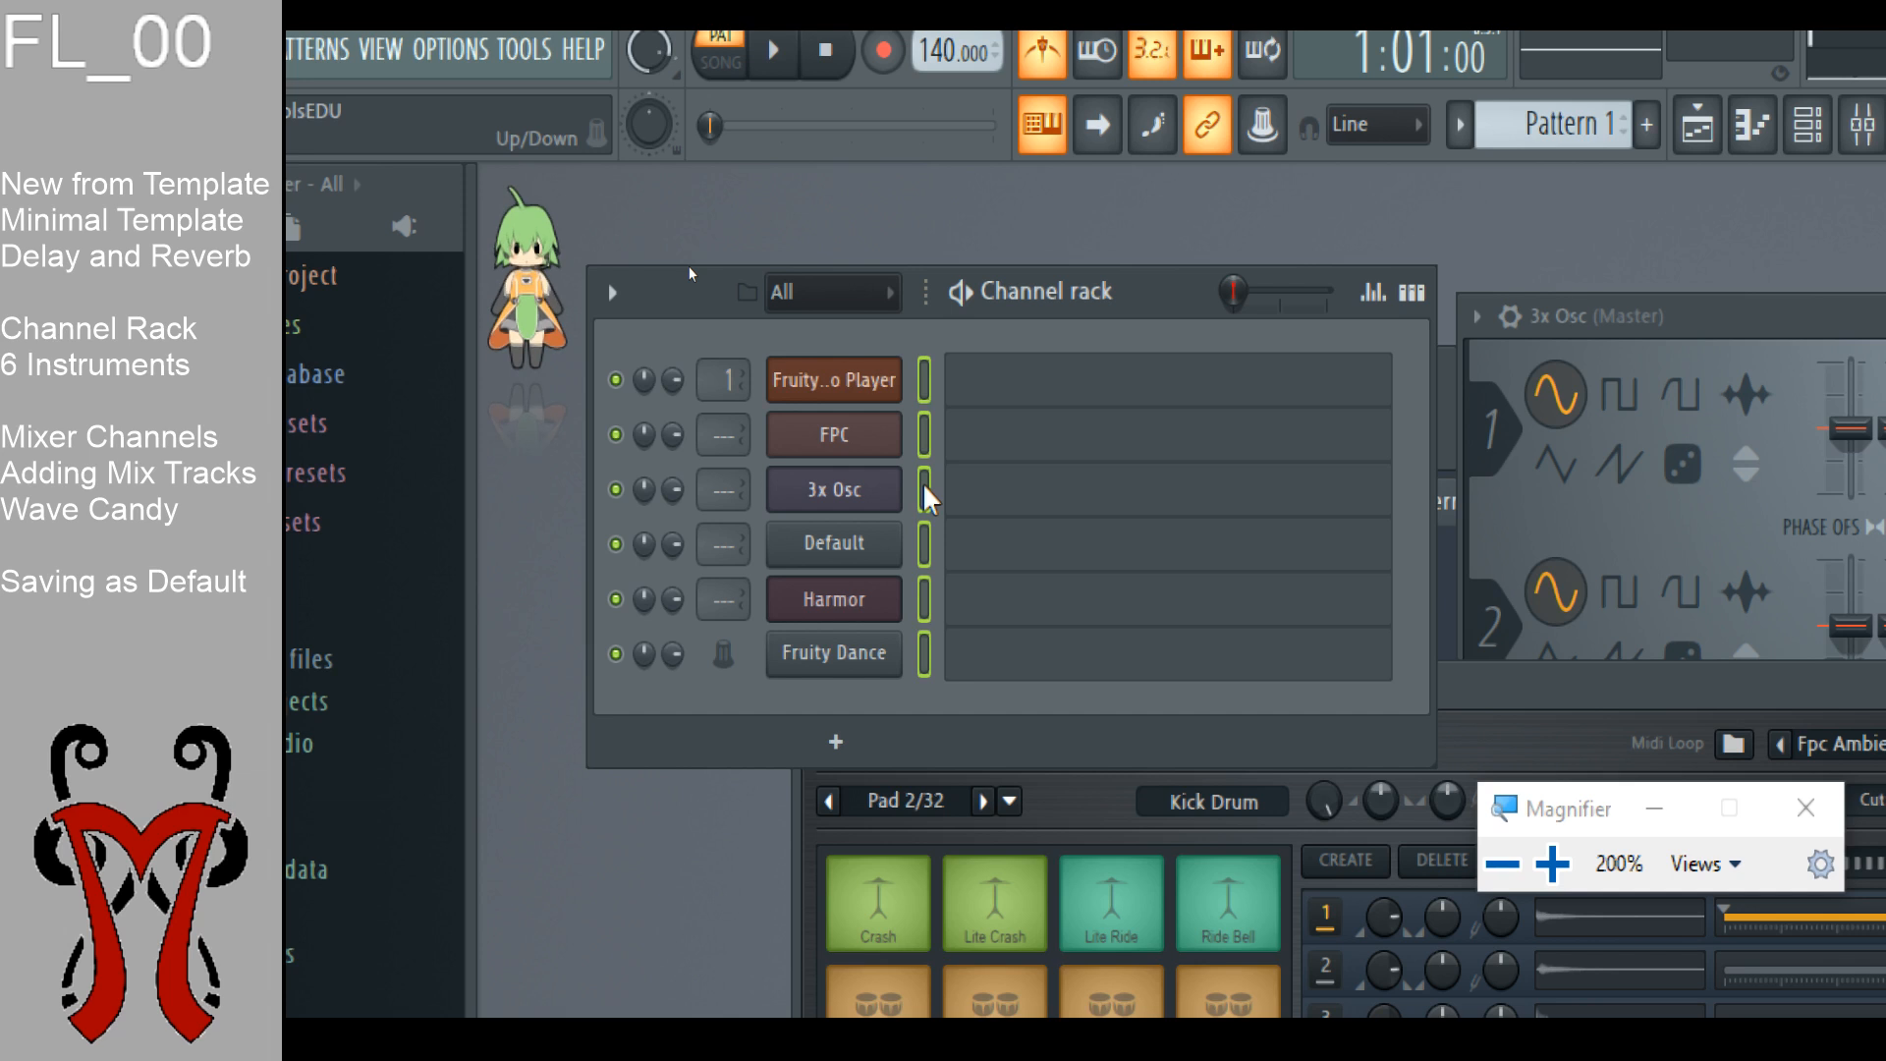
click(925, 487)
double_click(925, 488)
click(925, 488)
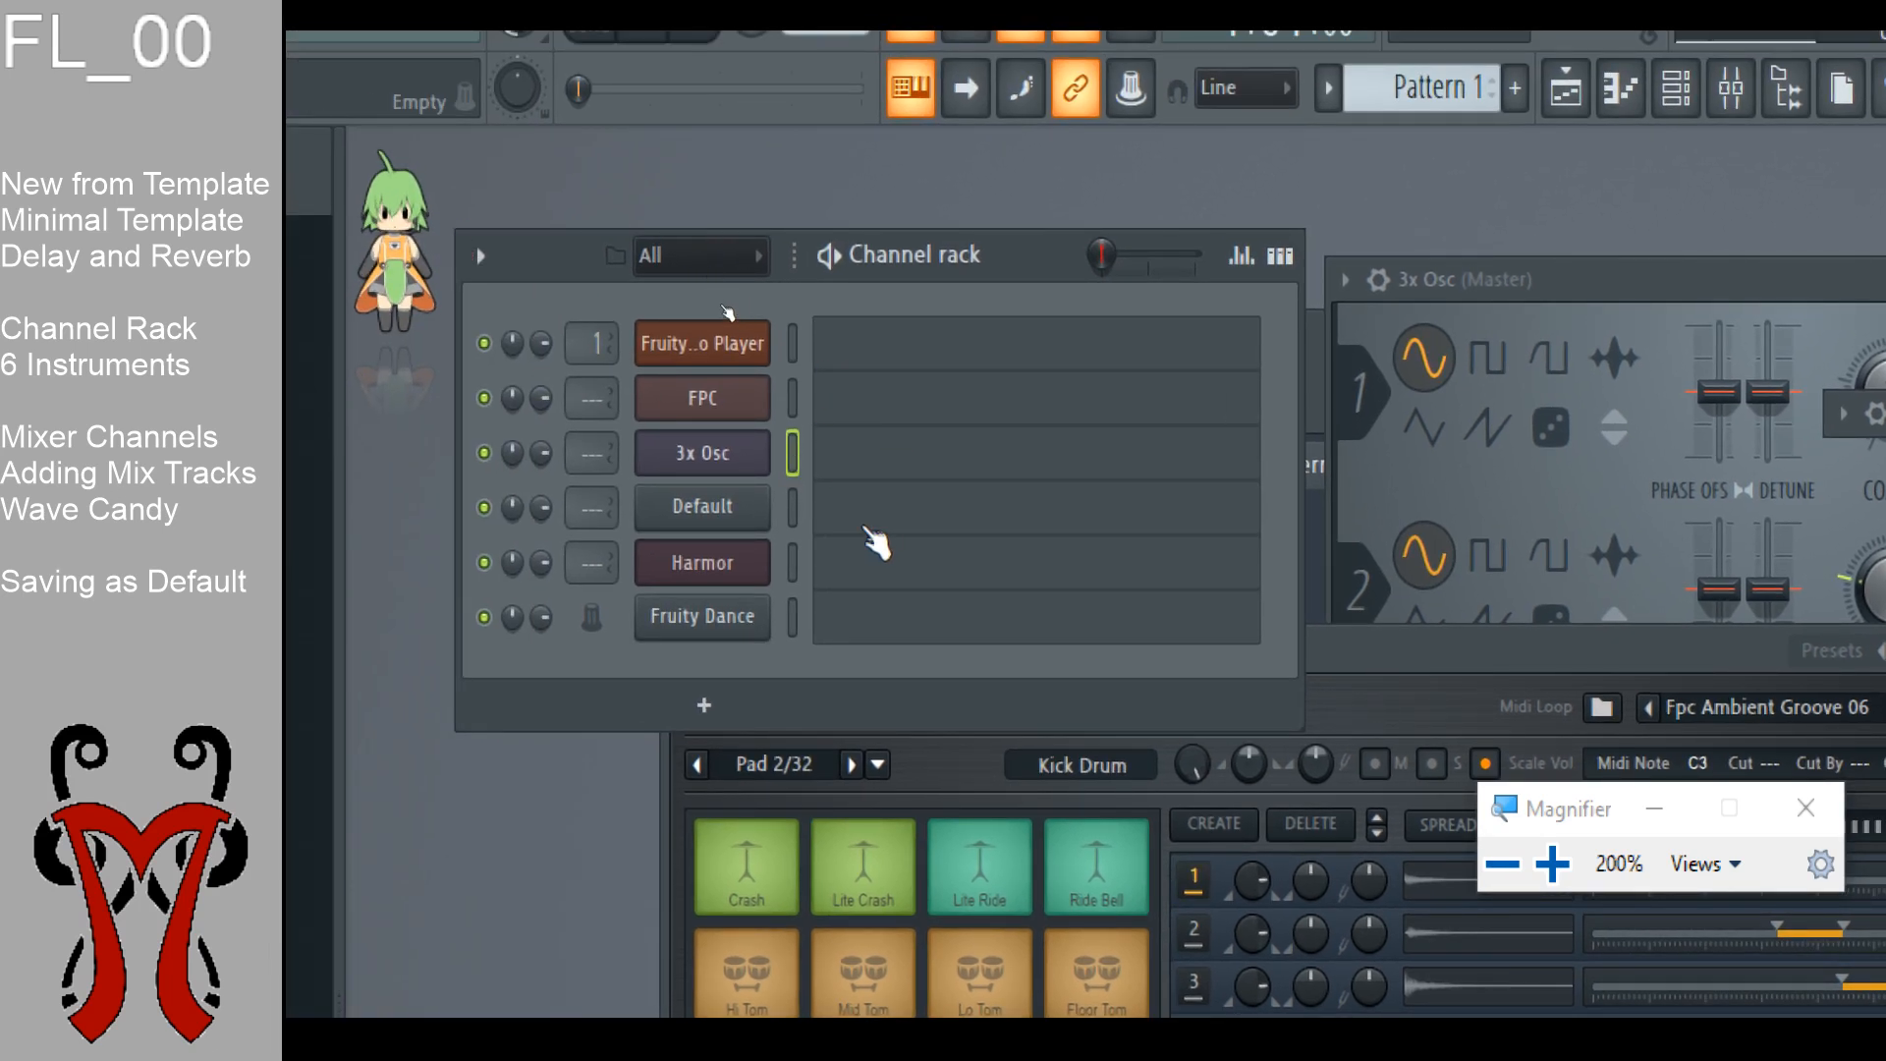
Step: Select all channels, assign them to mixer tracks and check the Fruity Video Player and FPC tracks in the mixer
double_click(793, 453)
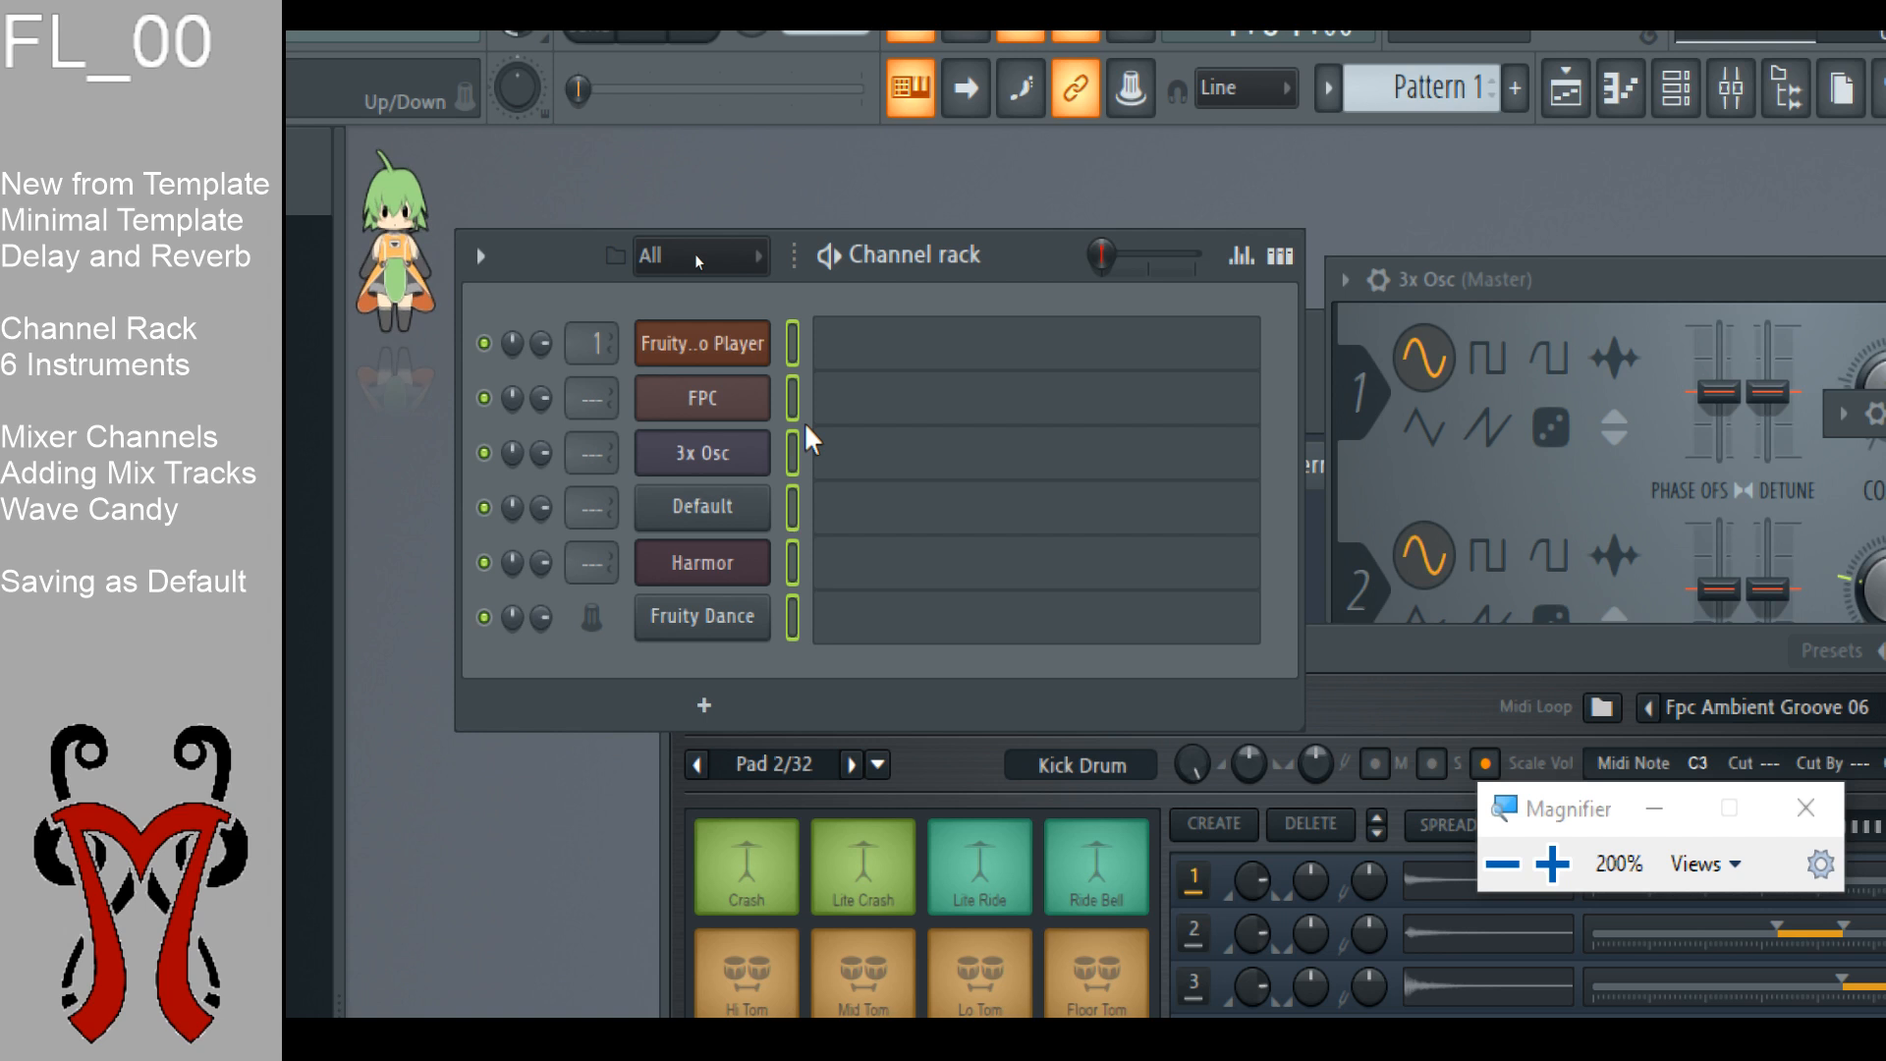
key(ctrl+l)
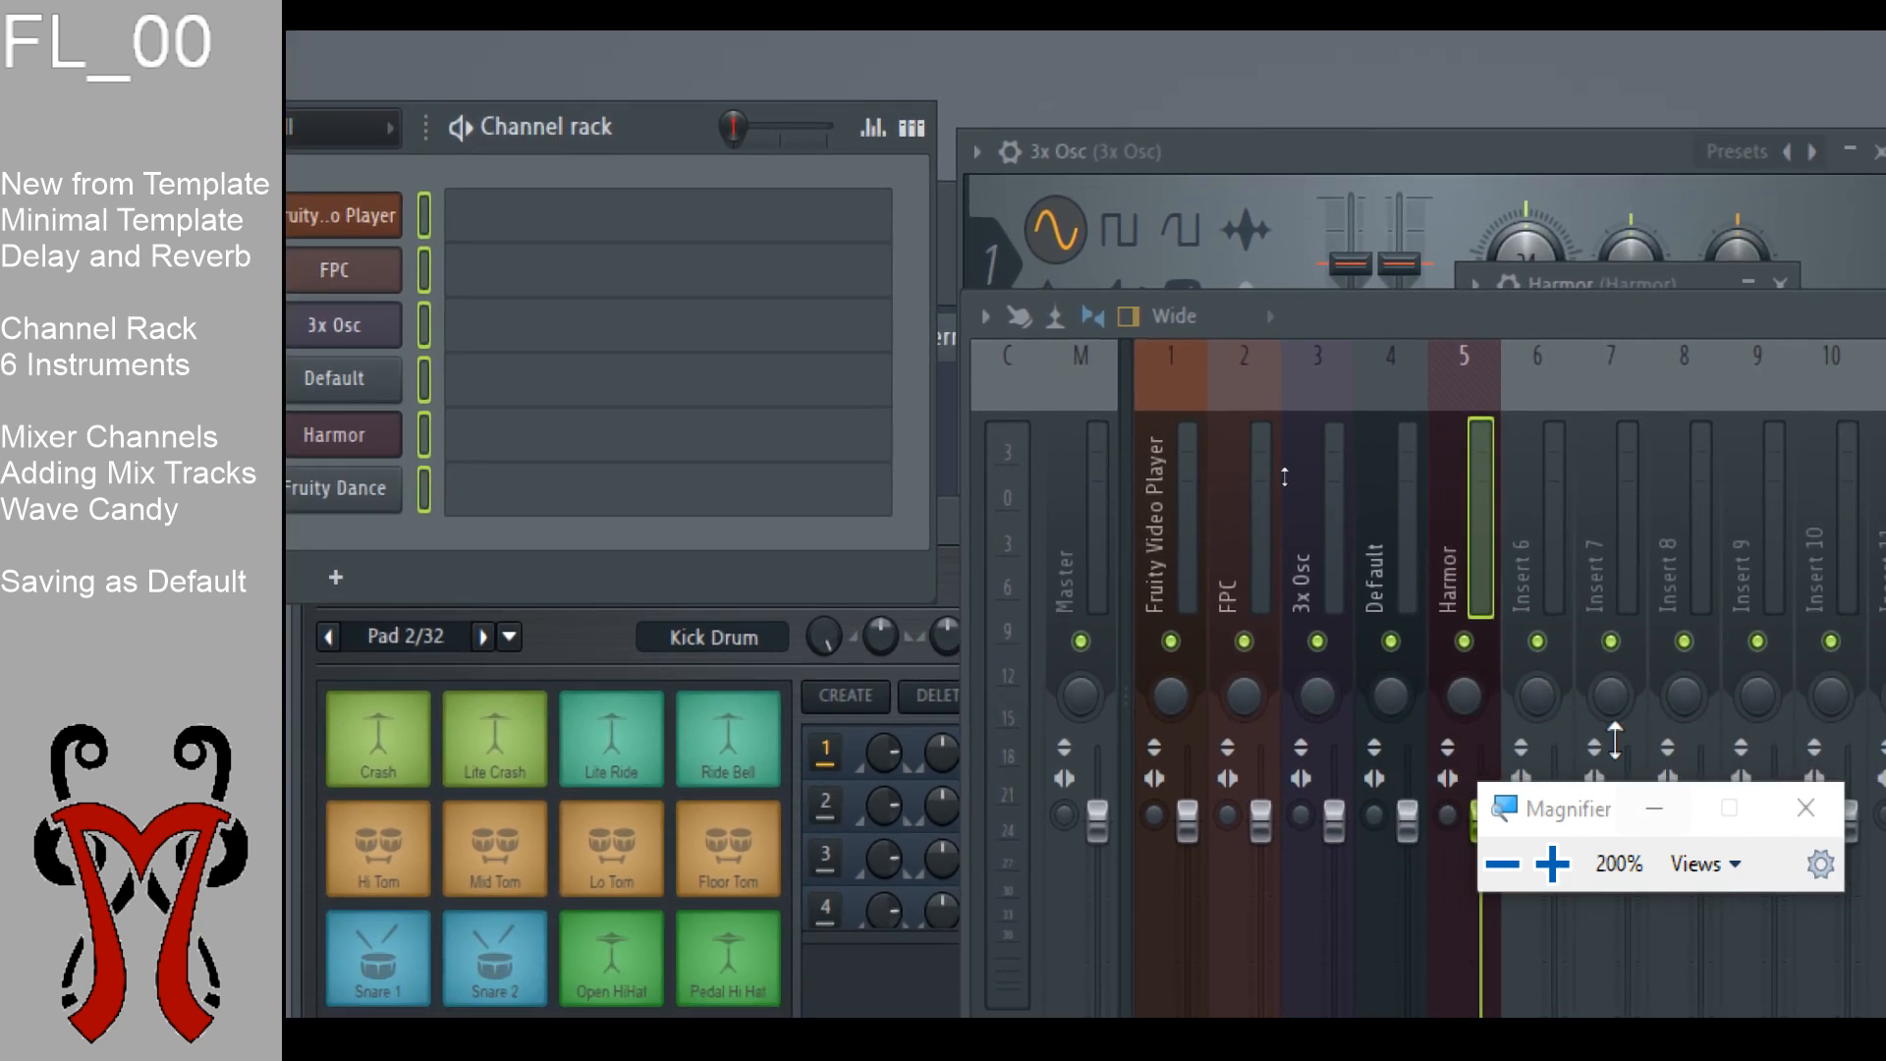
click(1193, 528)
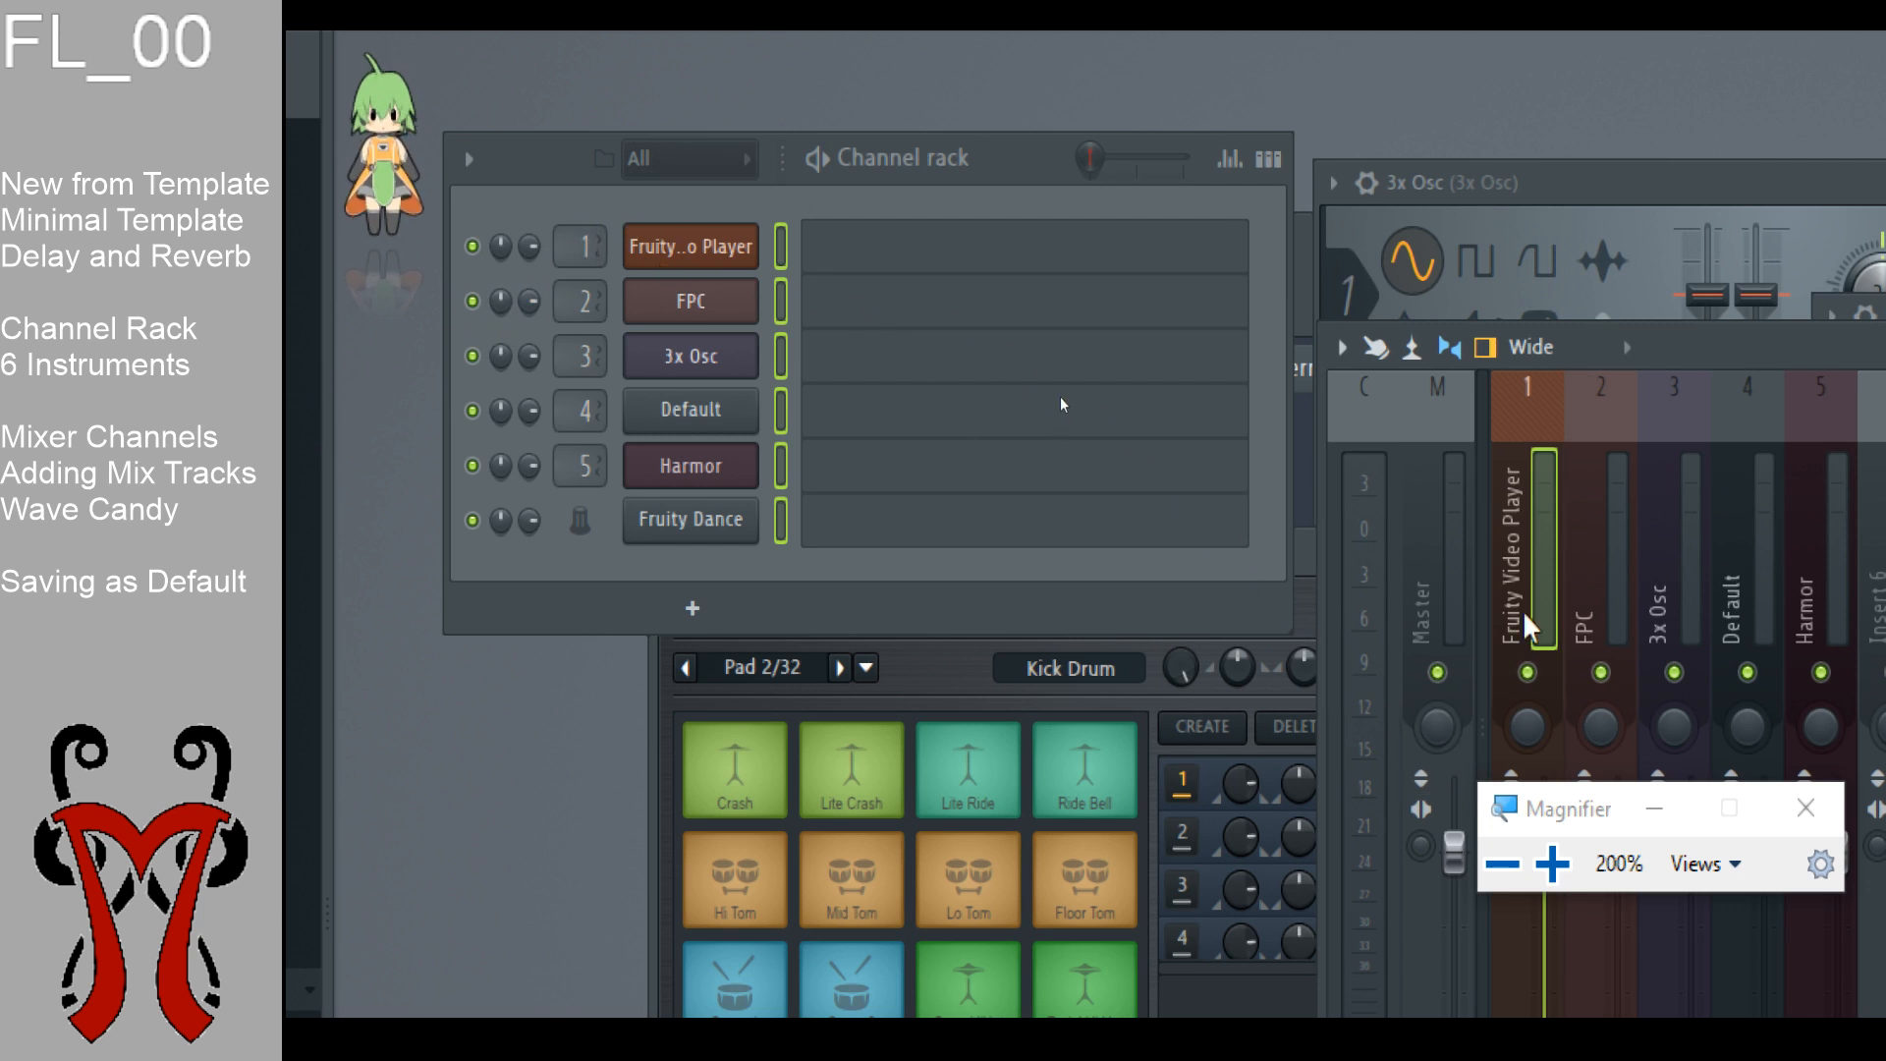
click(1617, 402)
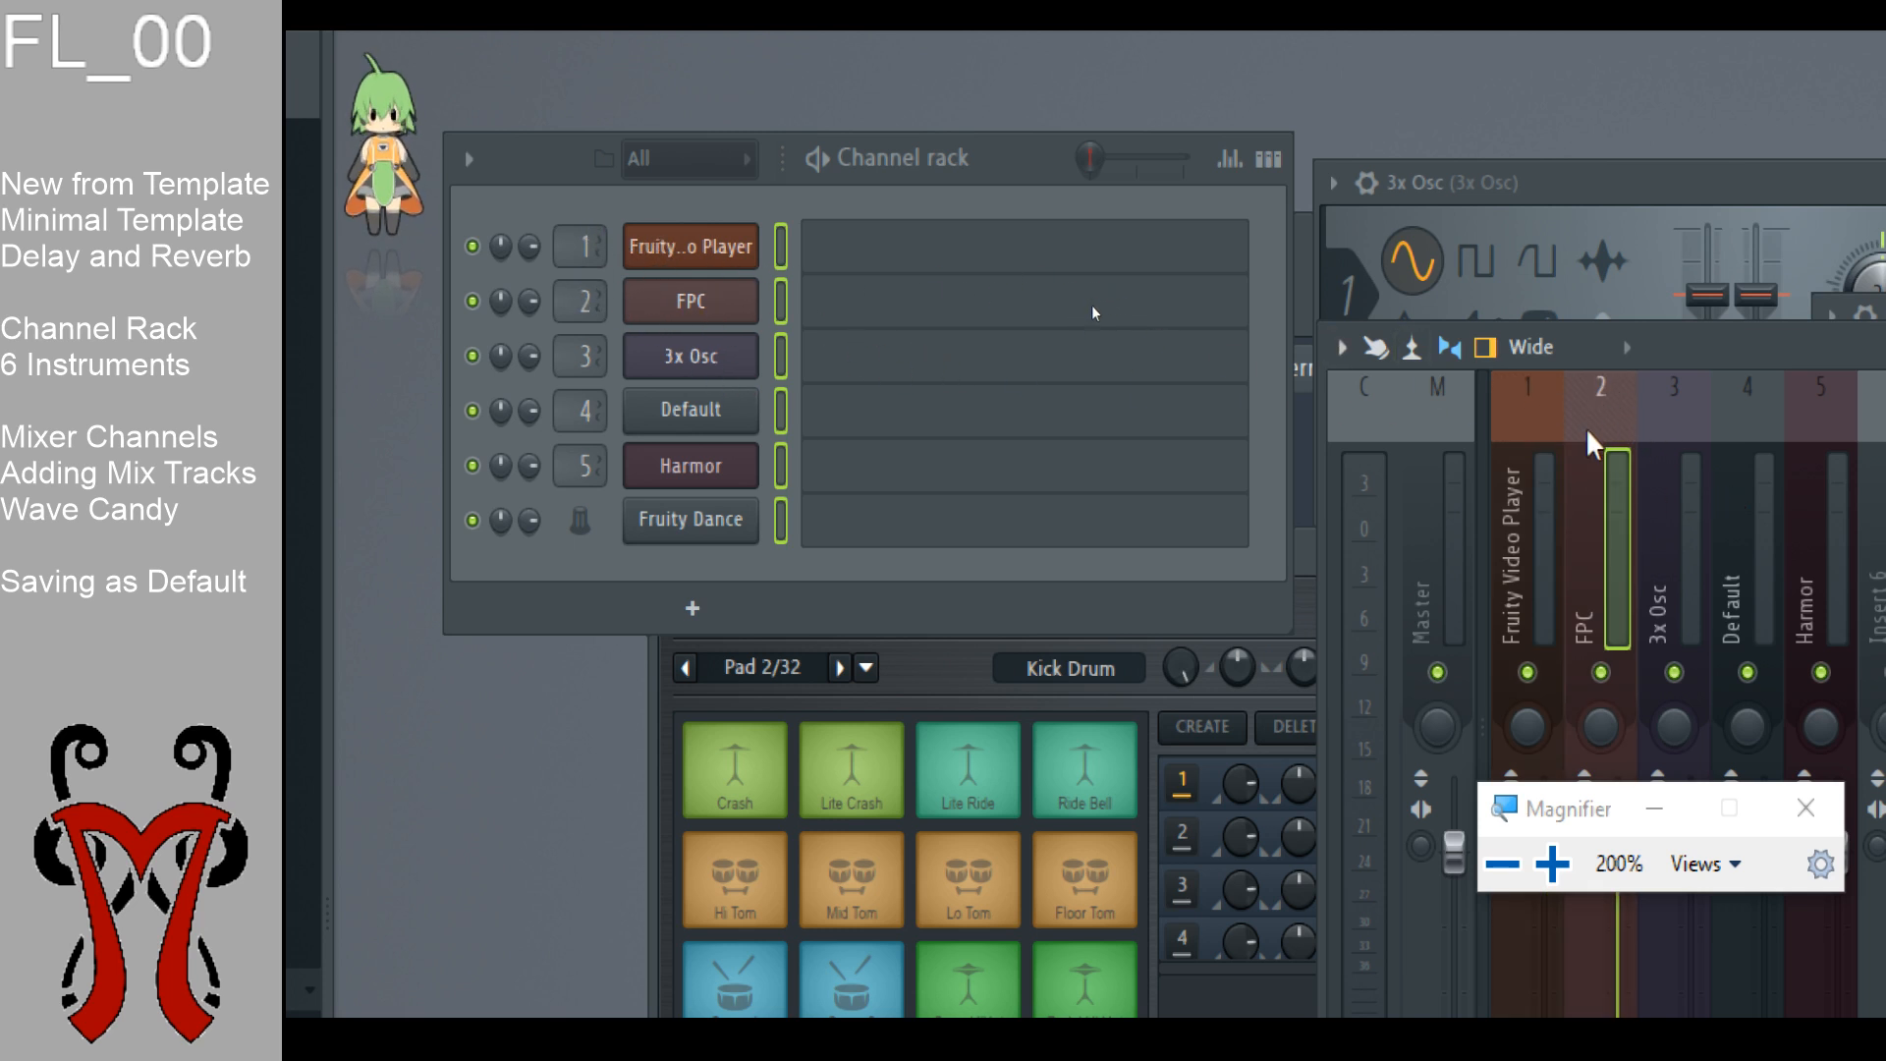
Step: Select the 3x Osc channel and move its plugin window off the mixer to just below the channel rack
click(716, 379)
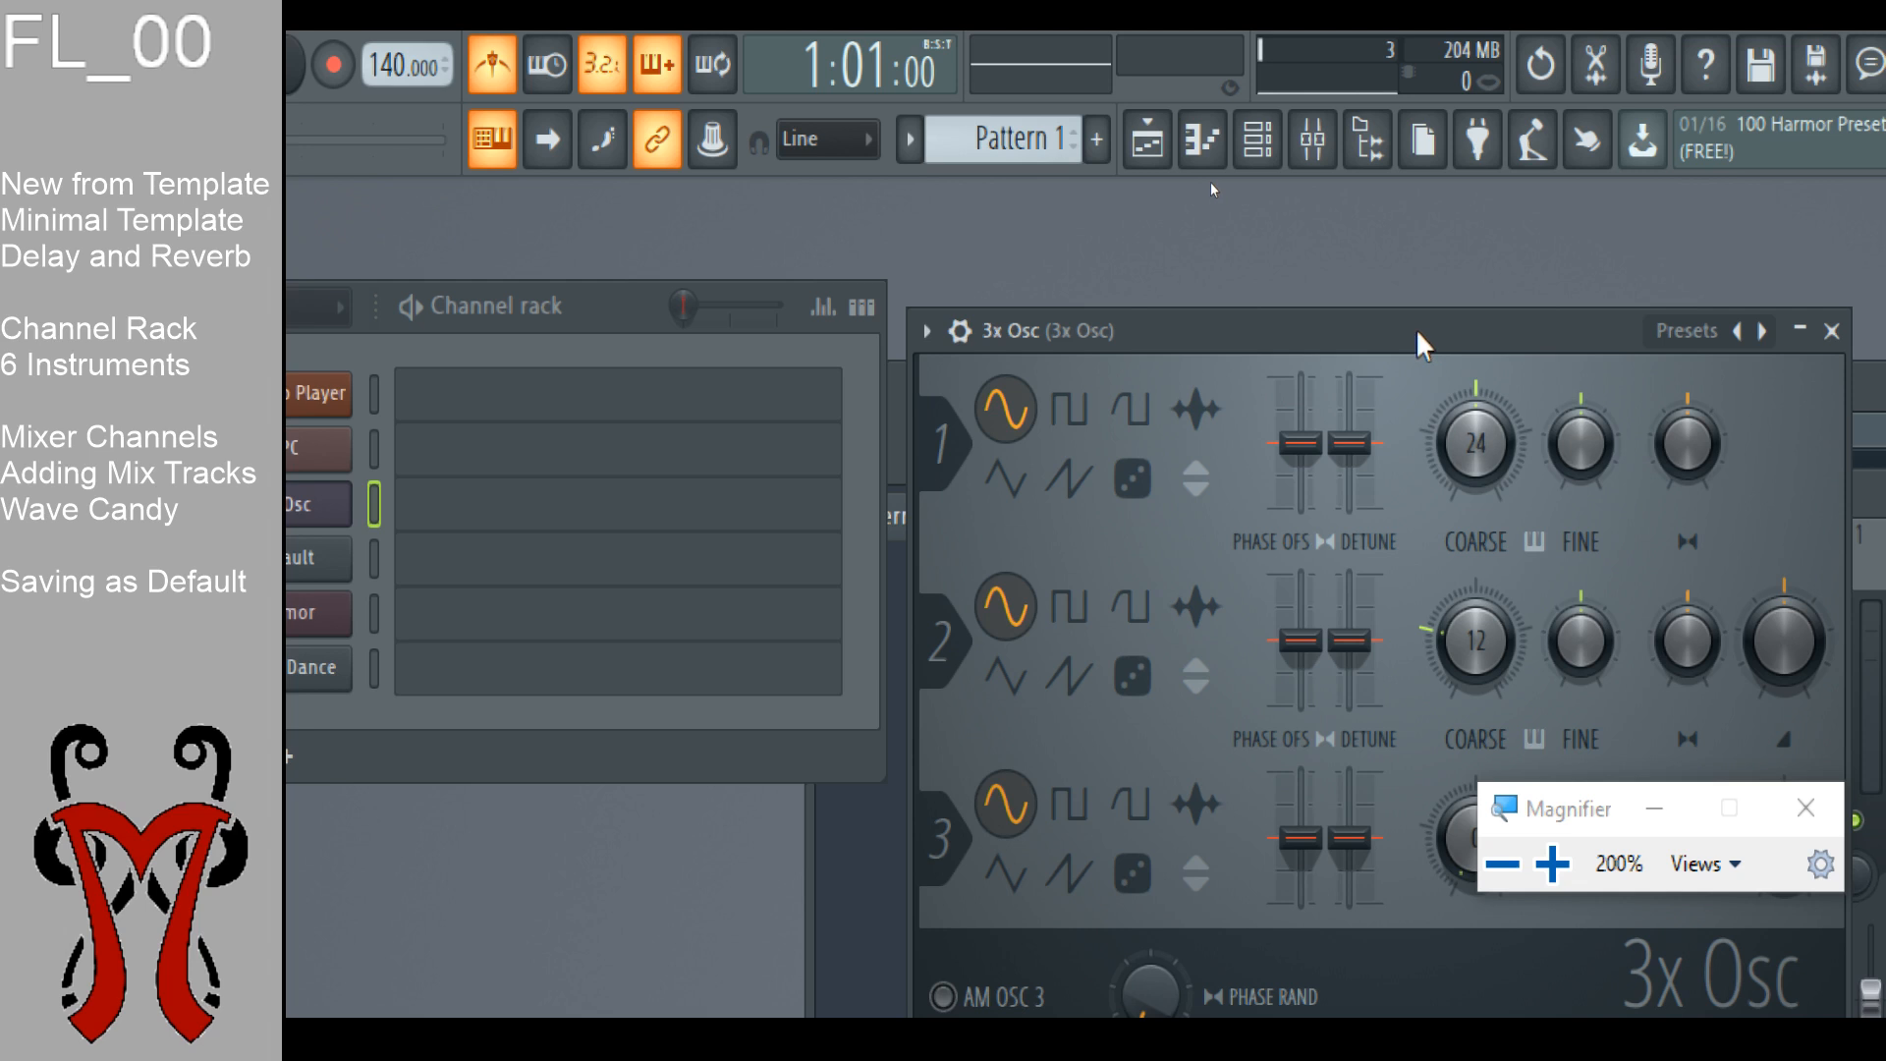
drag(1419, 337, 607, 812)
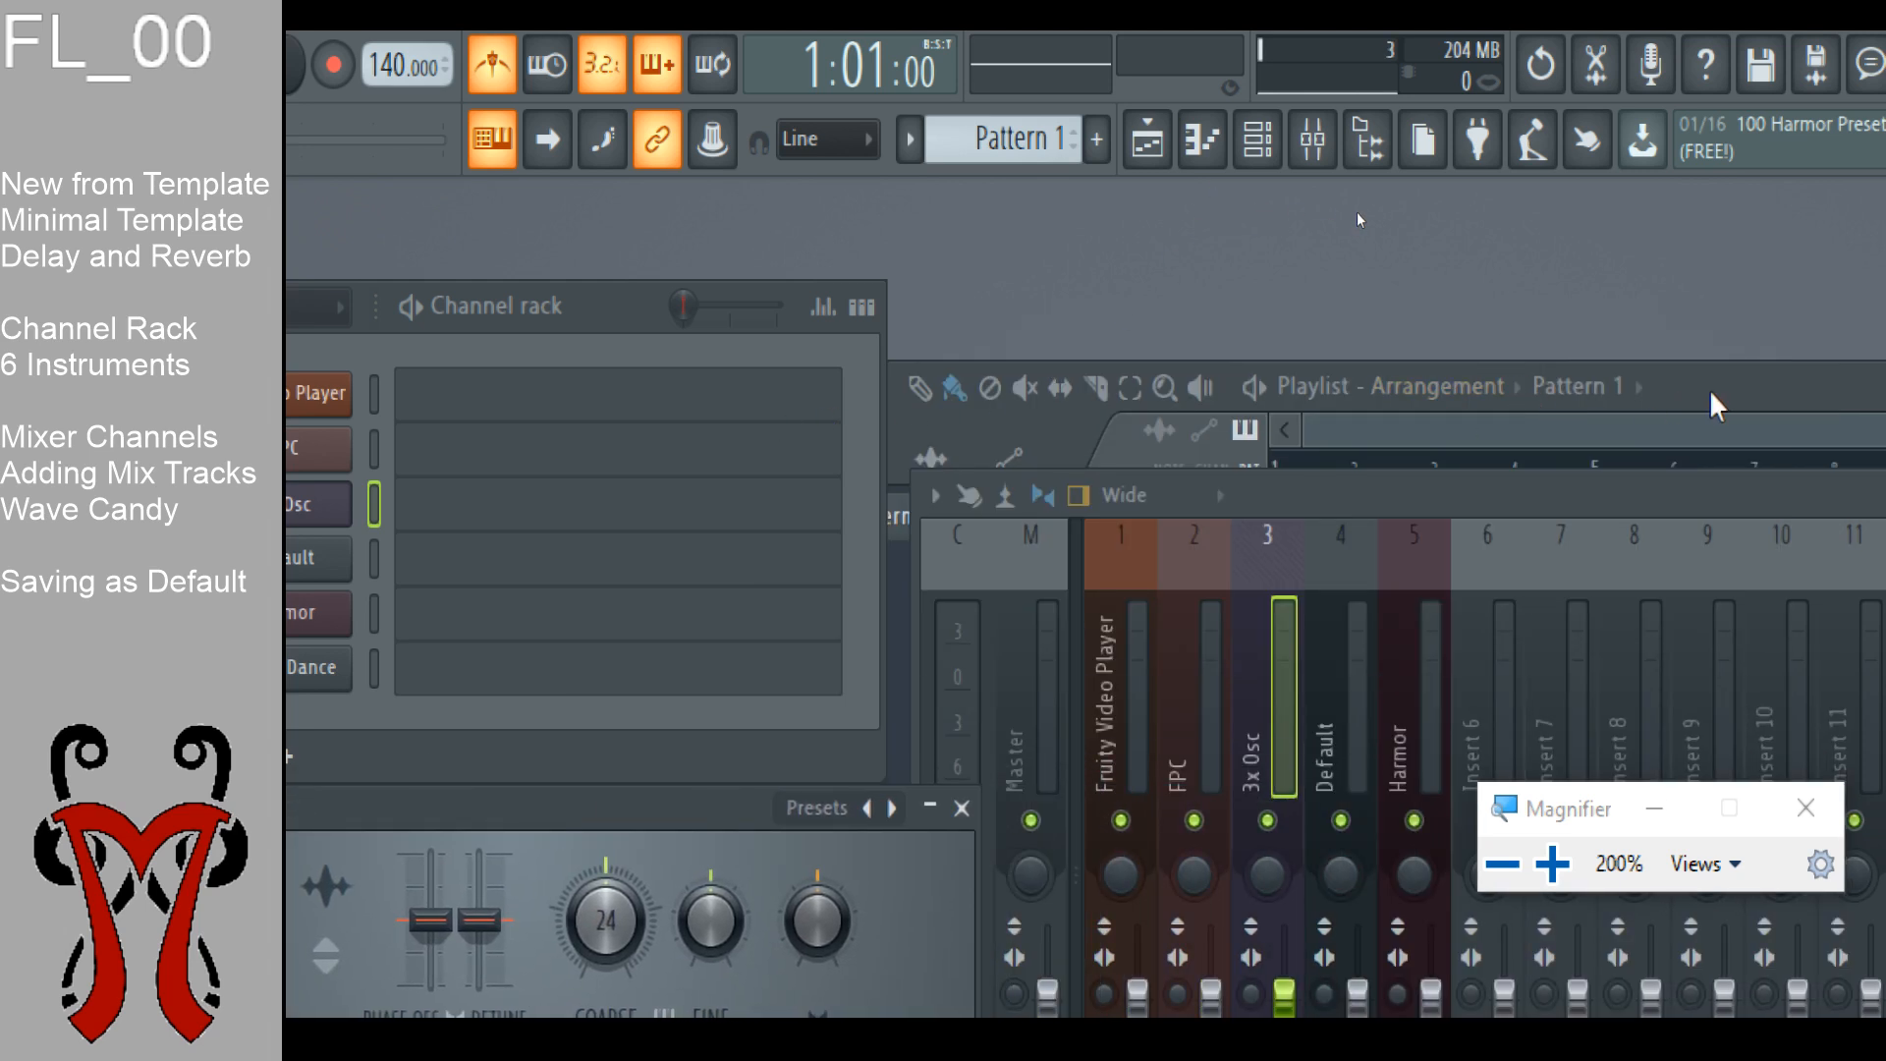
Step: Move the Playlist window down out of the way and shift the mixer up against the channel rack's edge
click(1616, 393)
drag(1722, 403, 1754, 779)
click(1619, 496)
drag(1619, 497, 1462, 339)
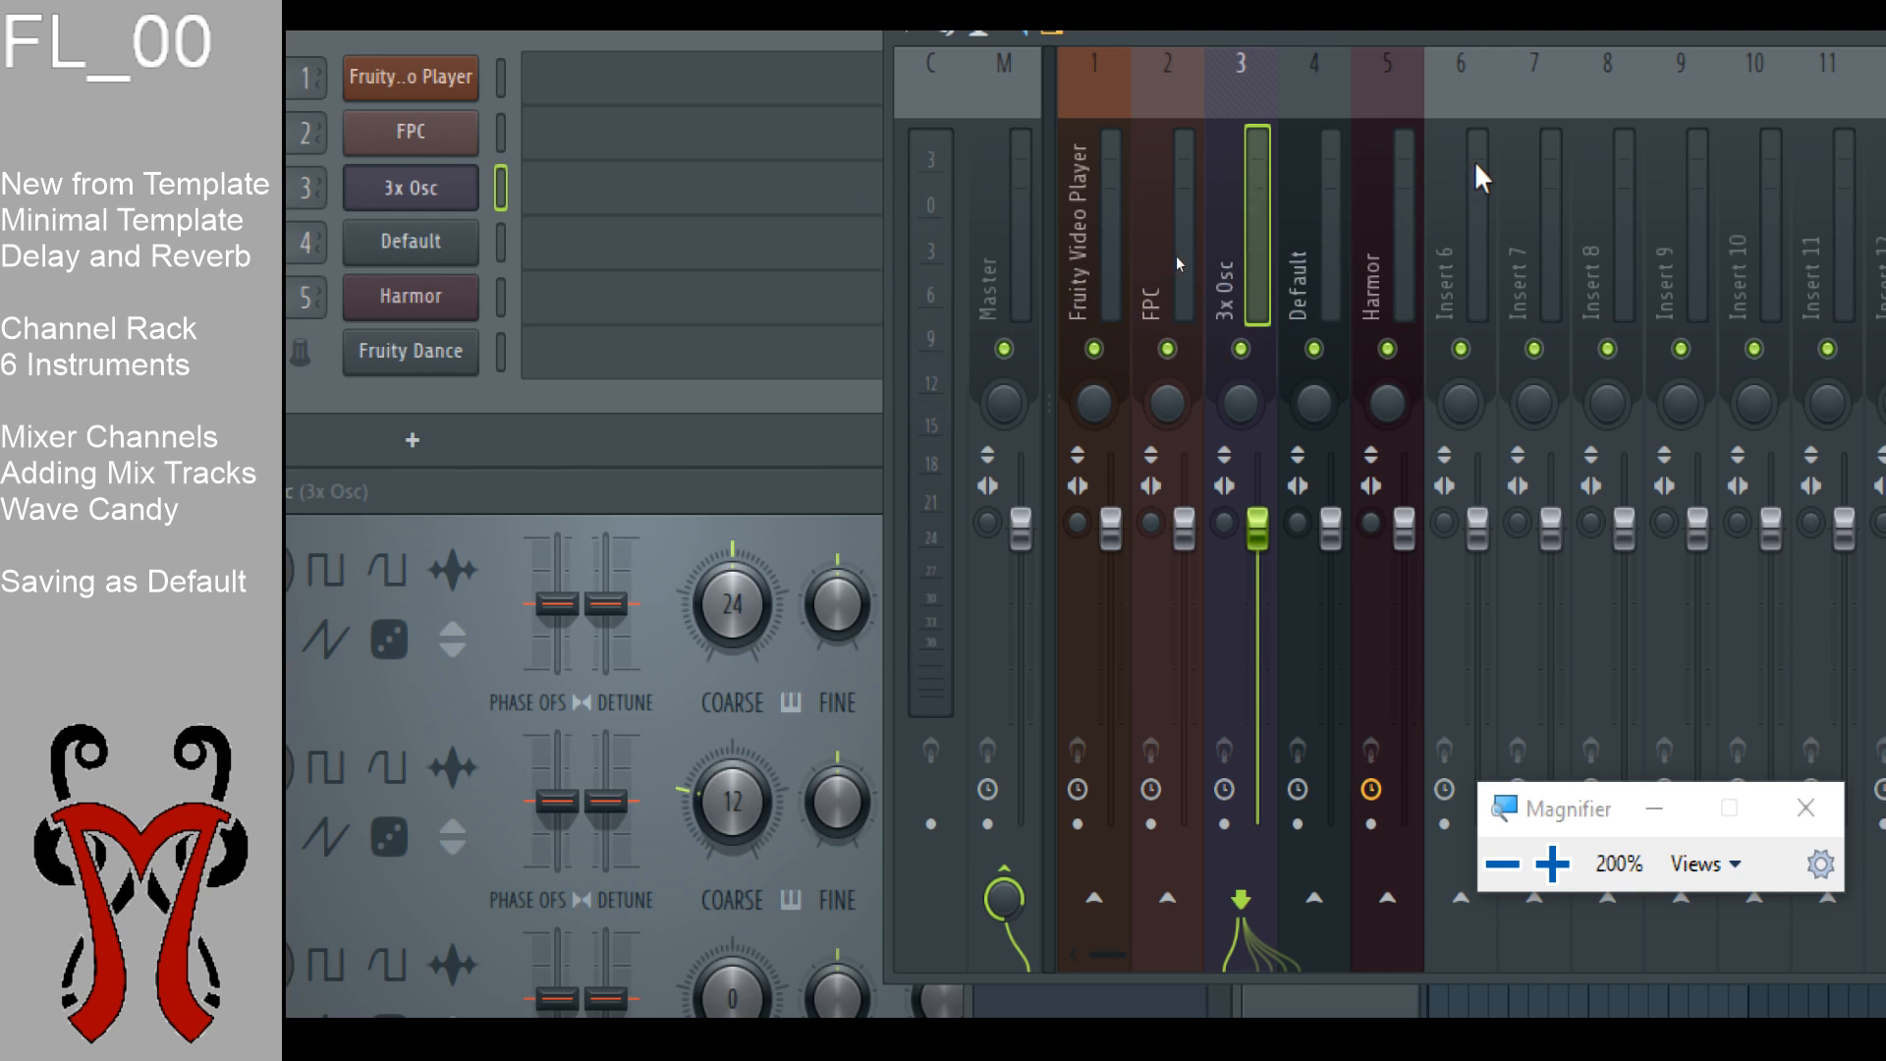
Step: Examine how the Fruity Video Player, FPC and 3x Osc mixer tracks route into Master, selecting each in turn and finishing on Master
key(super+Escape)
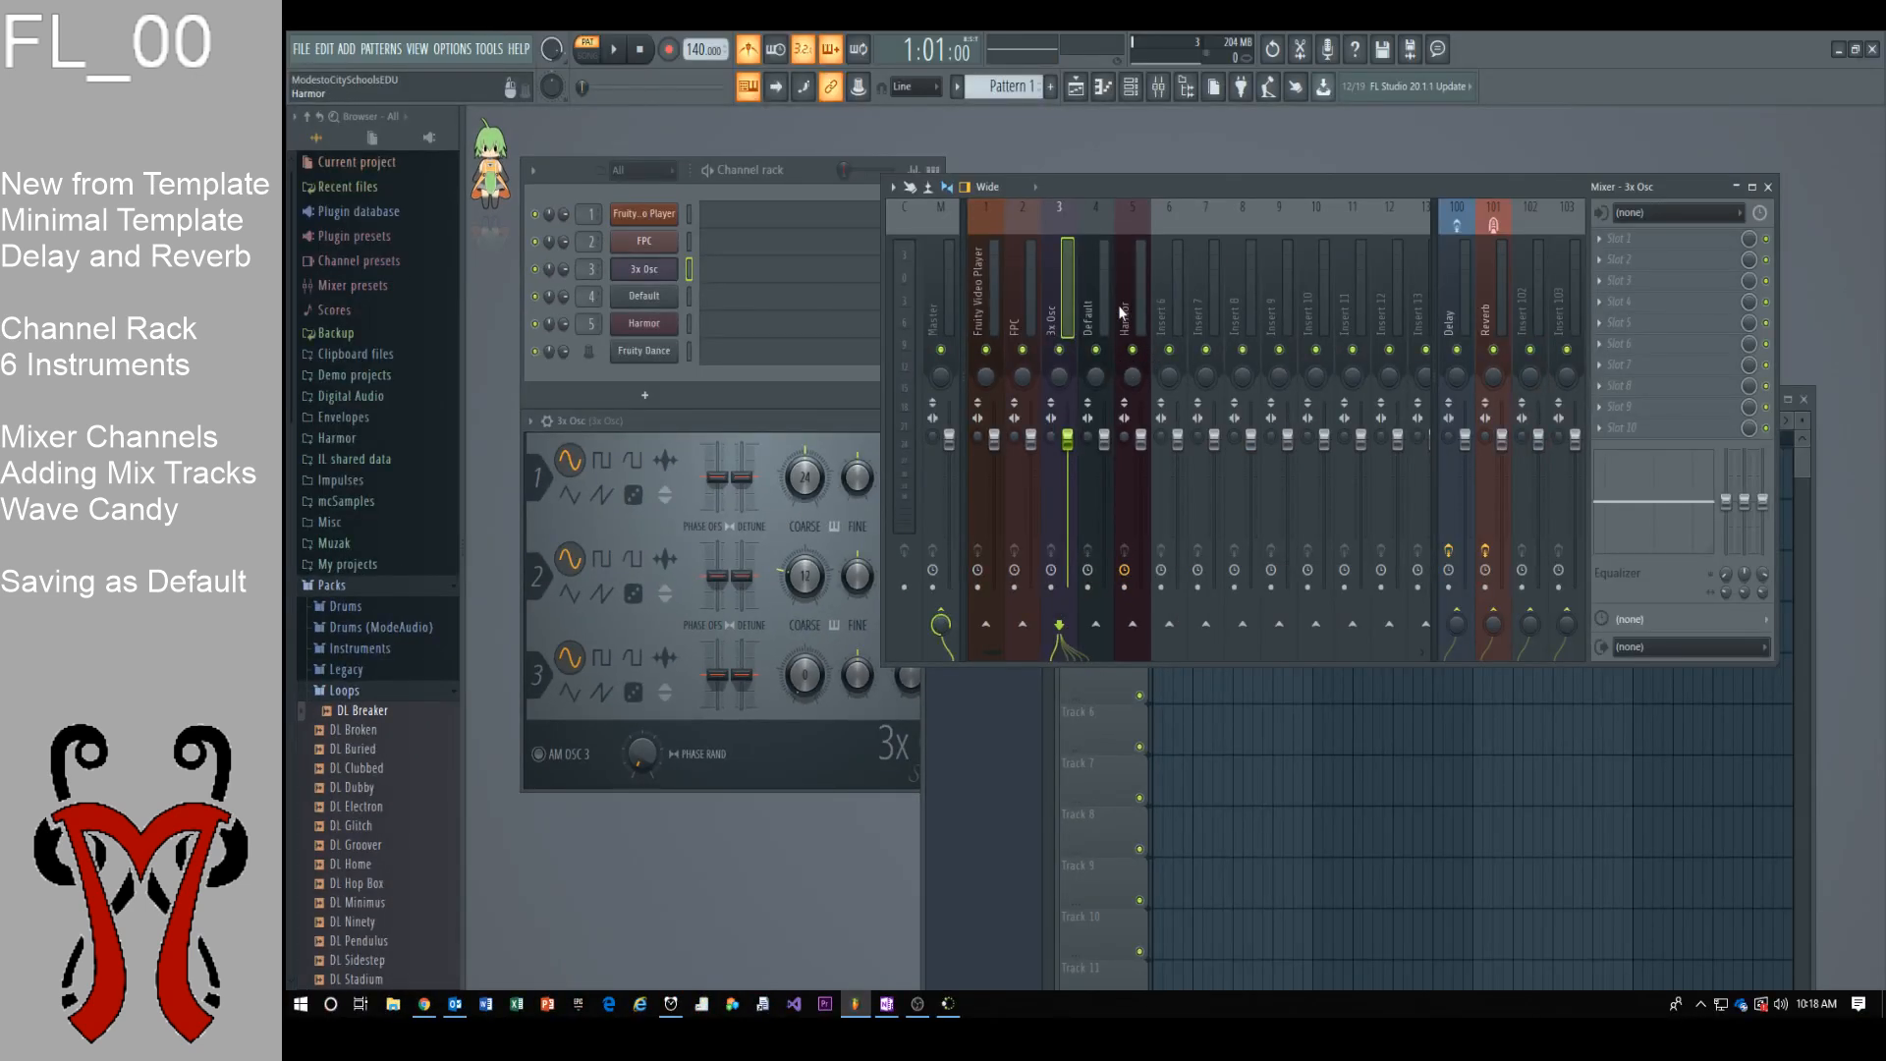
click(933, 292)
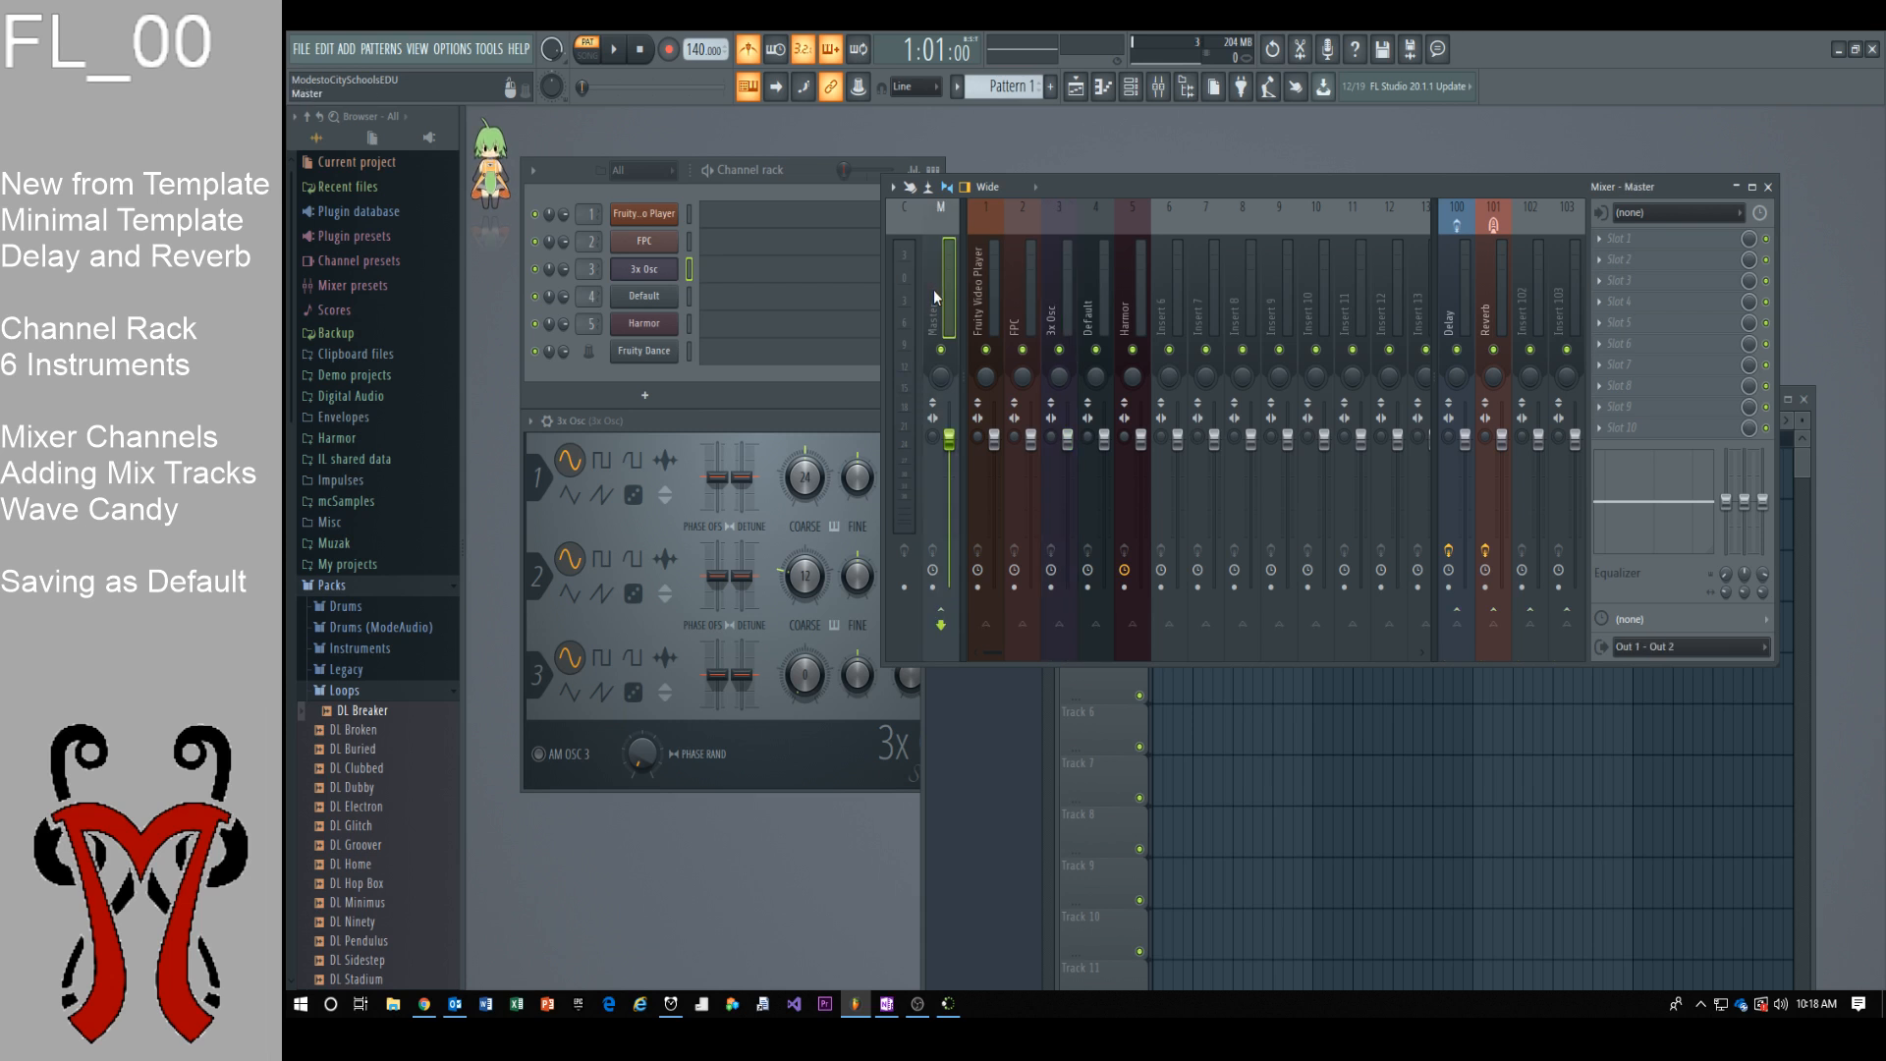
key(super+plus)
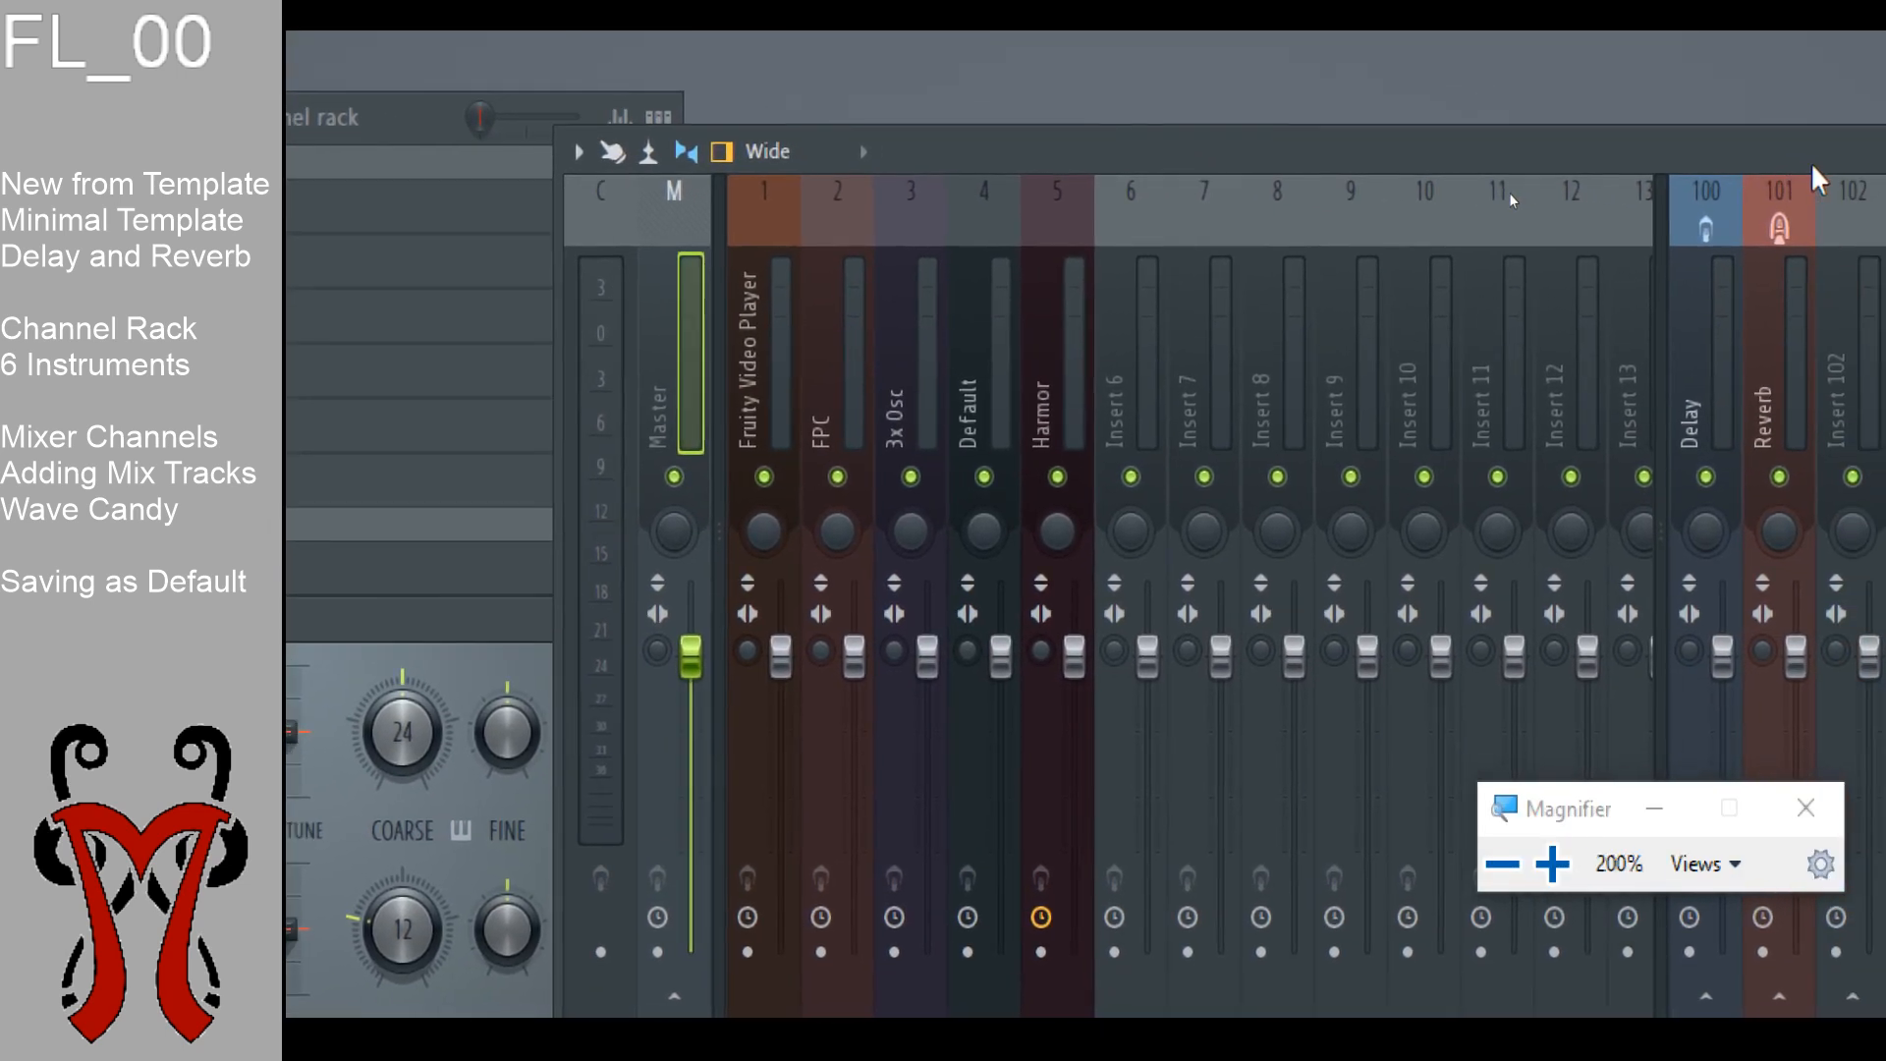
click(753, 212)
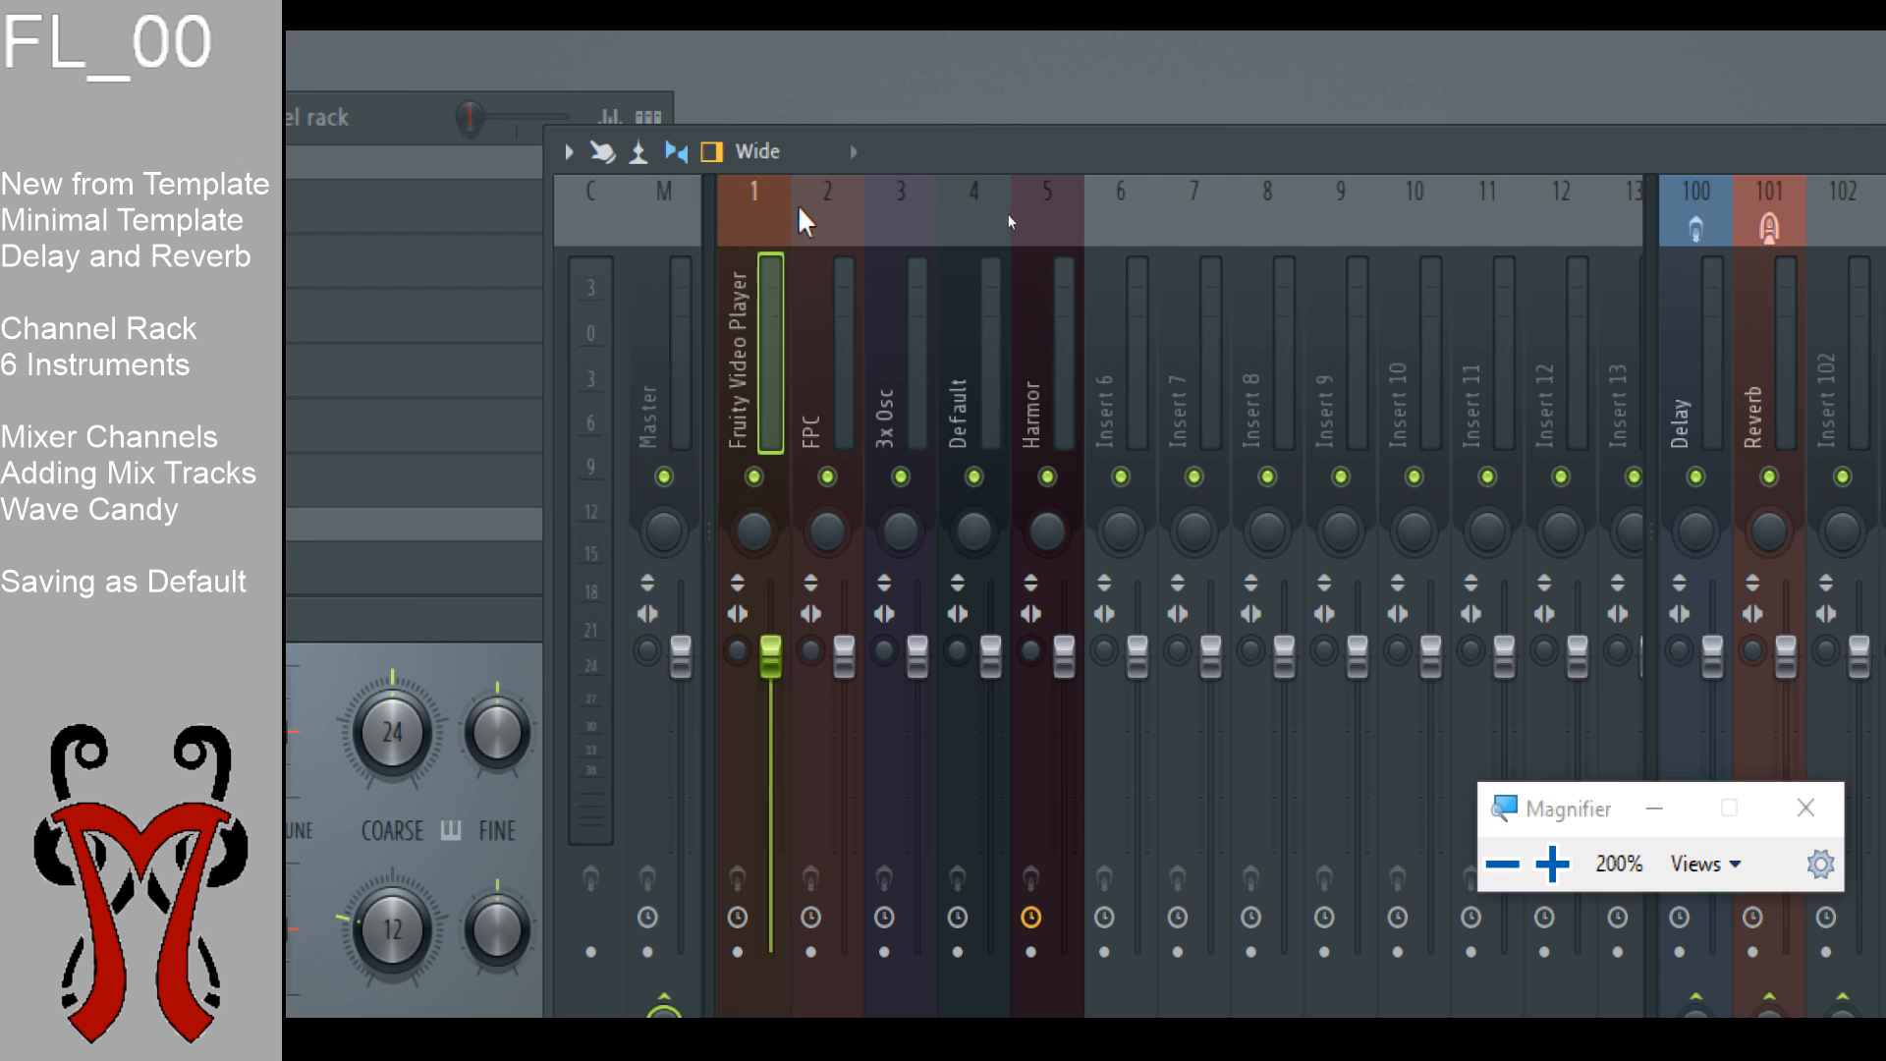
click(831, 216)
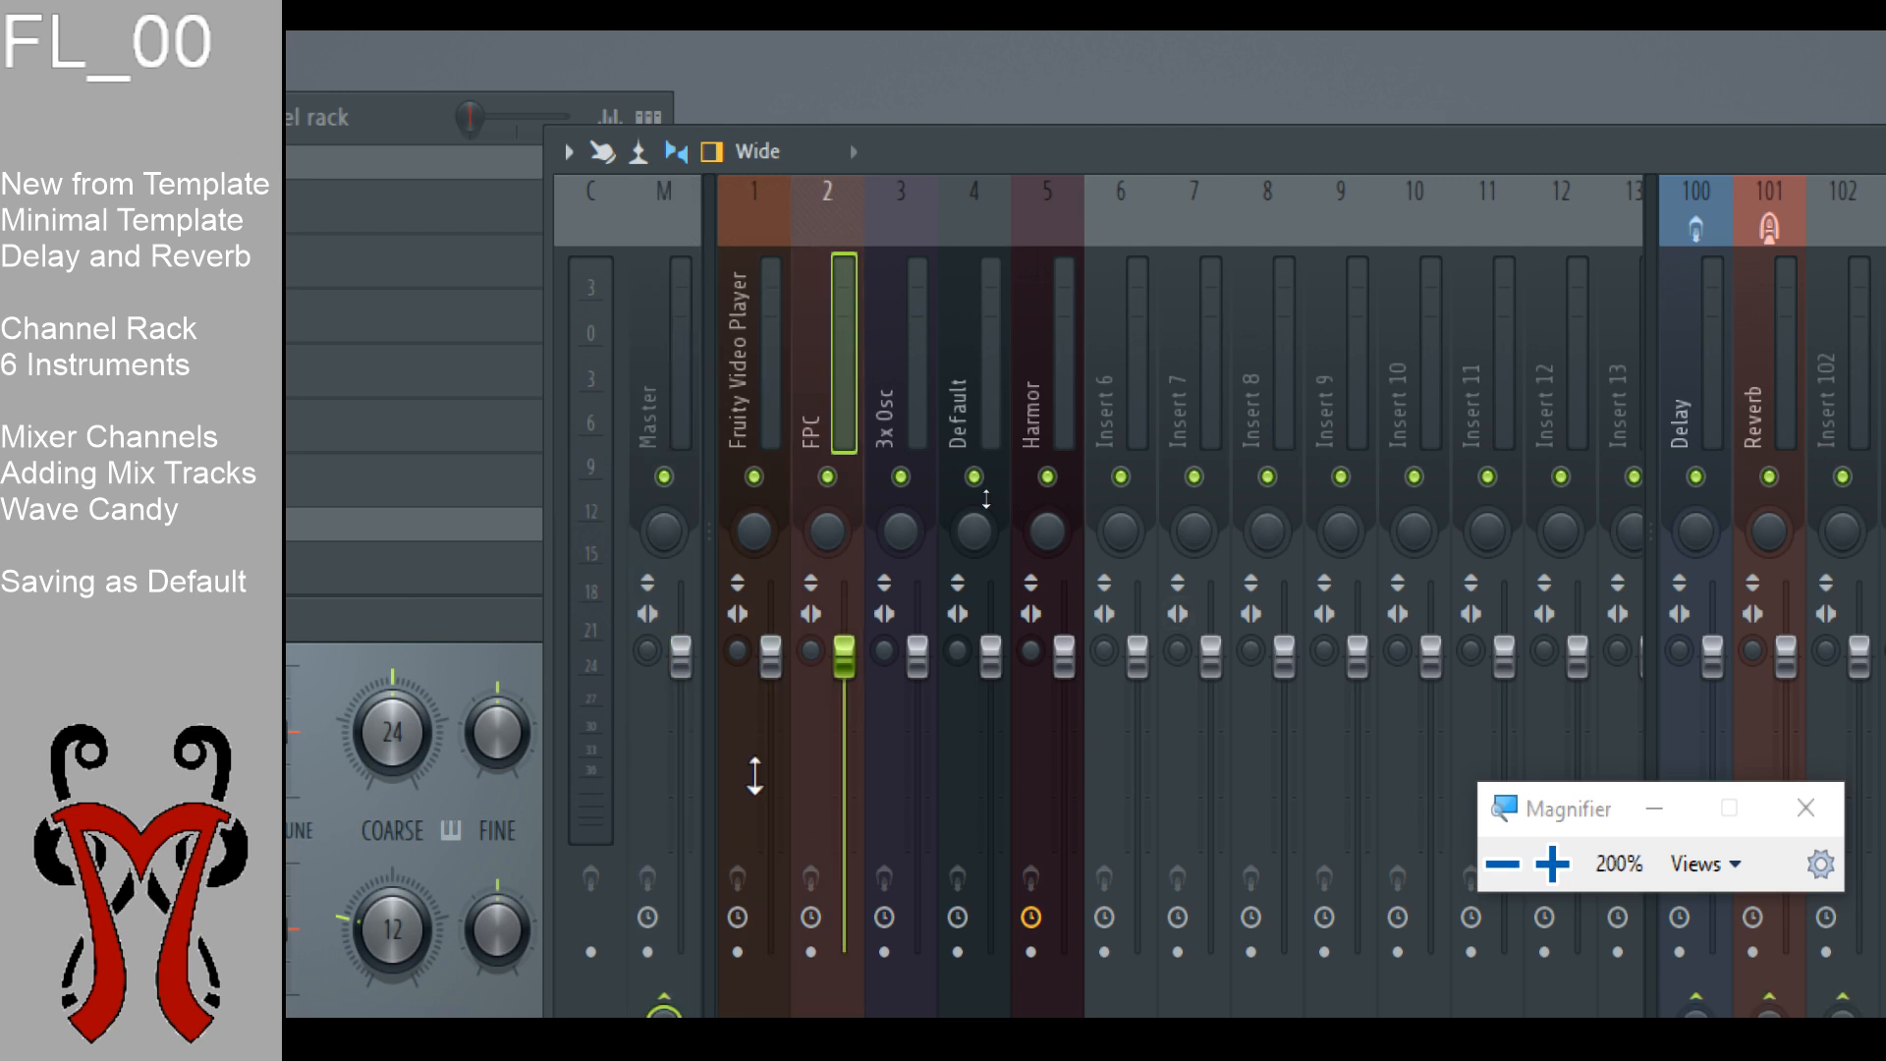
click(651, 332)
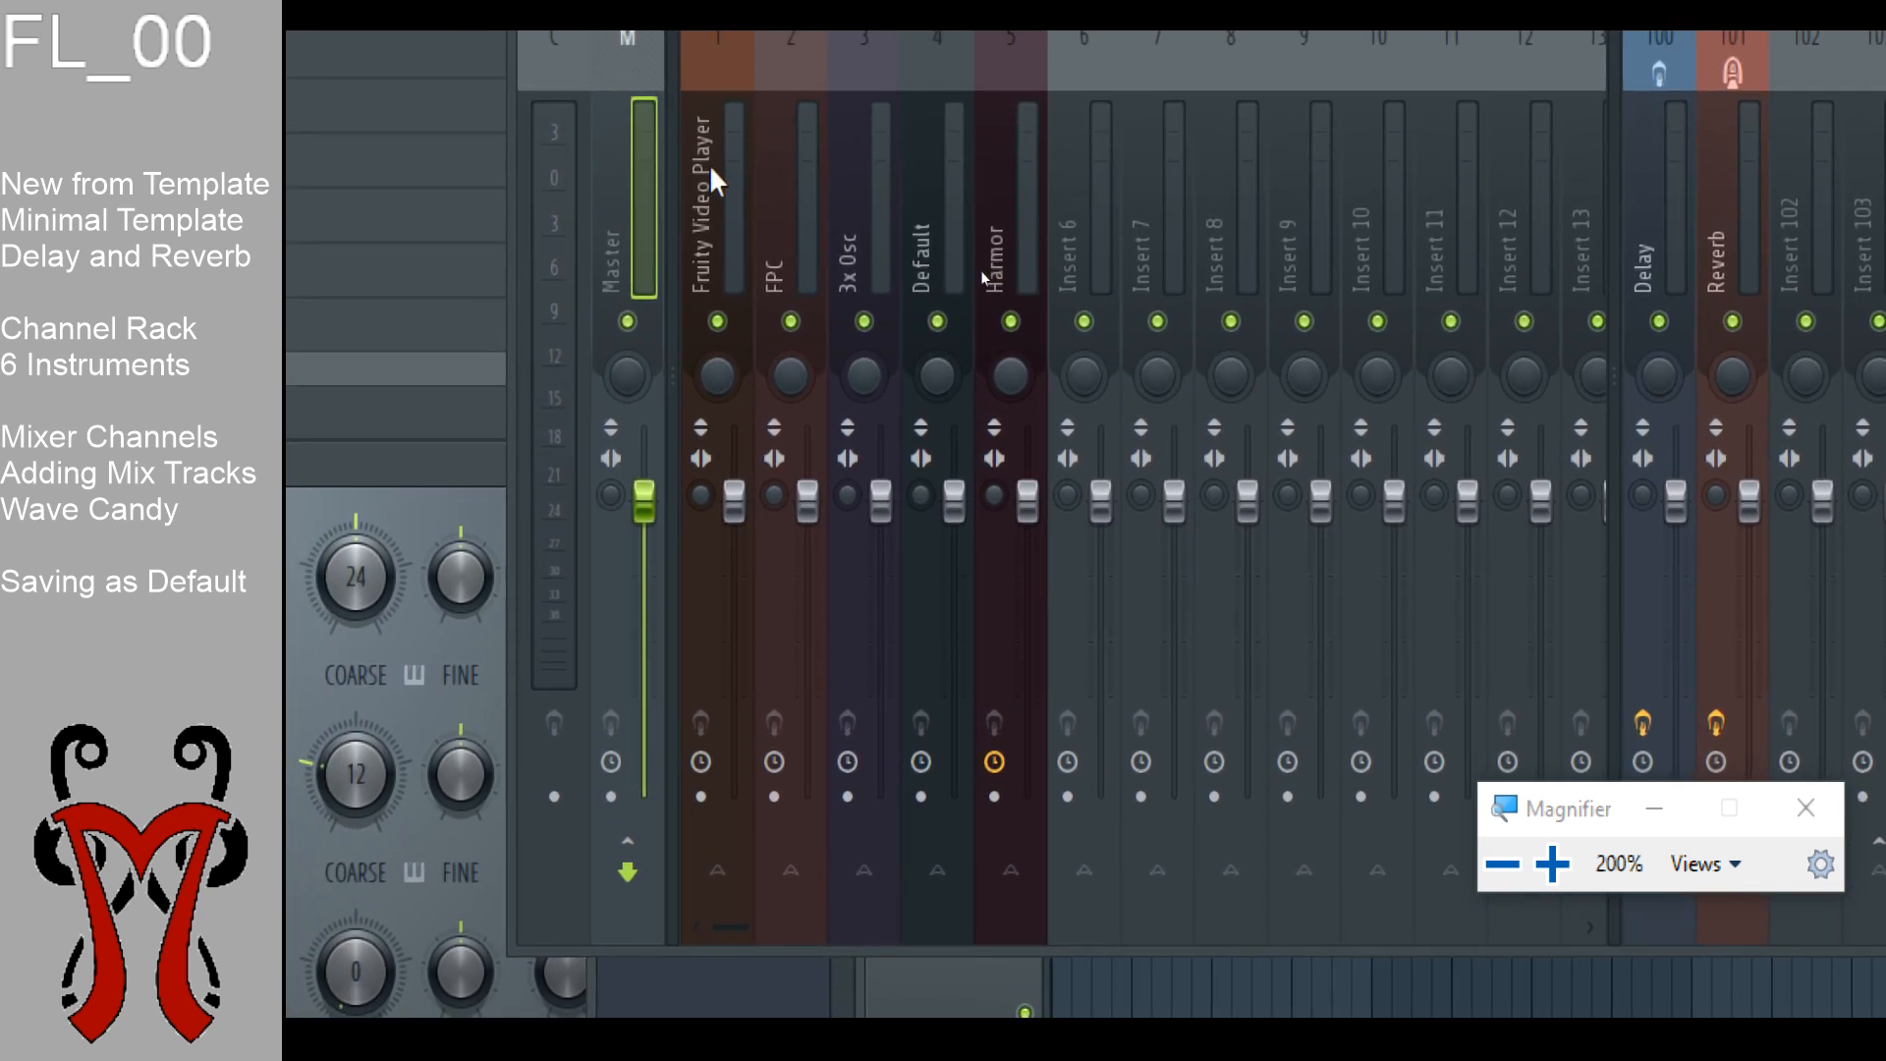
click(714, 77)
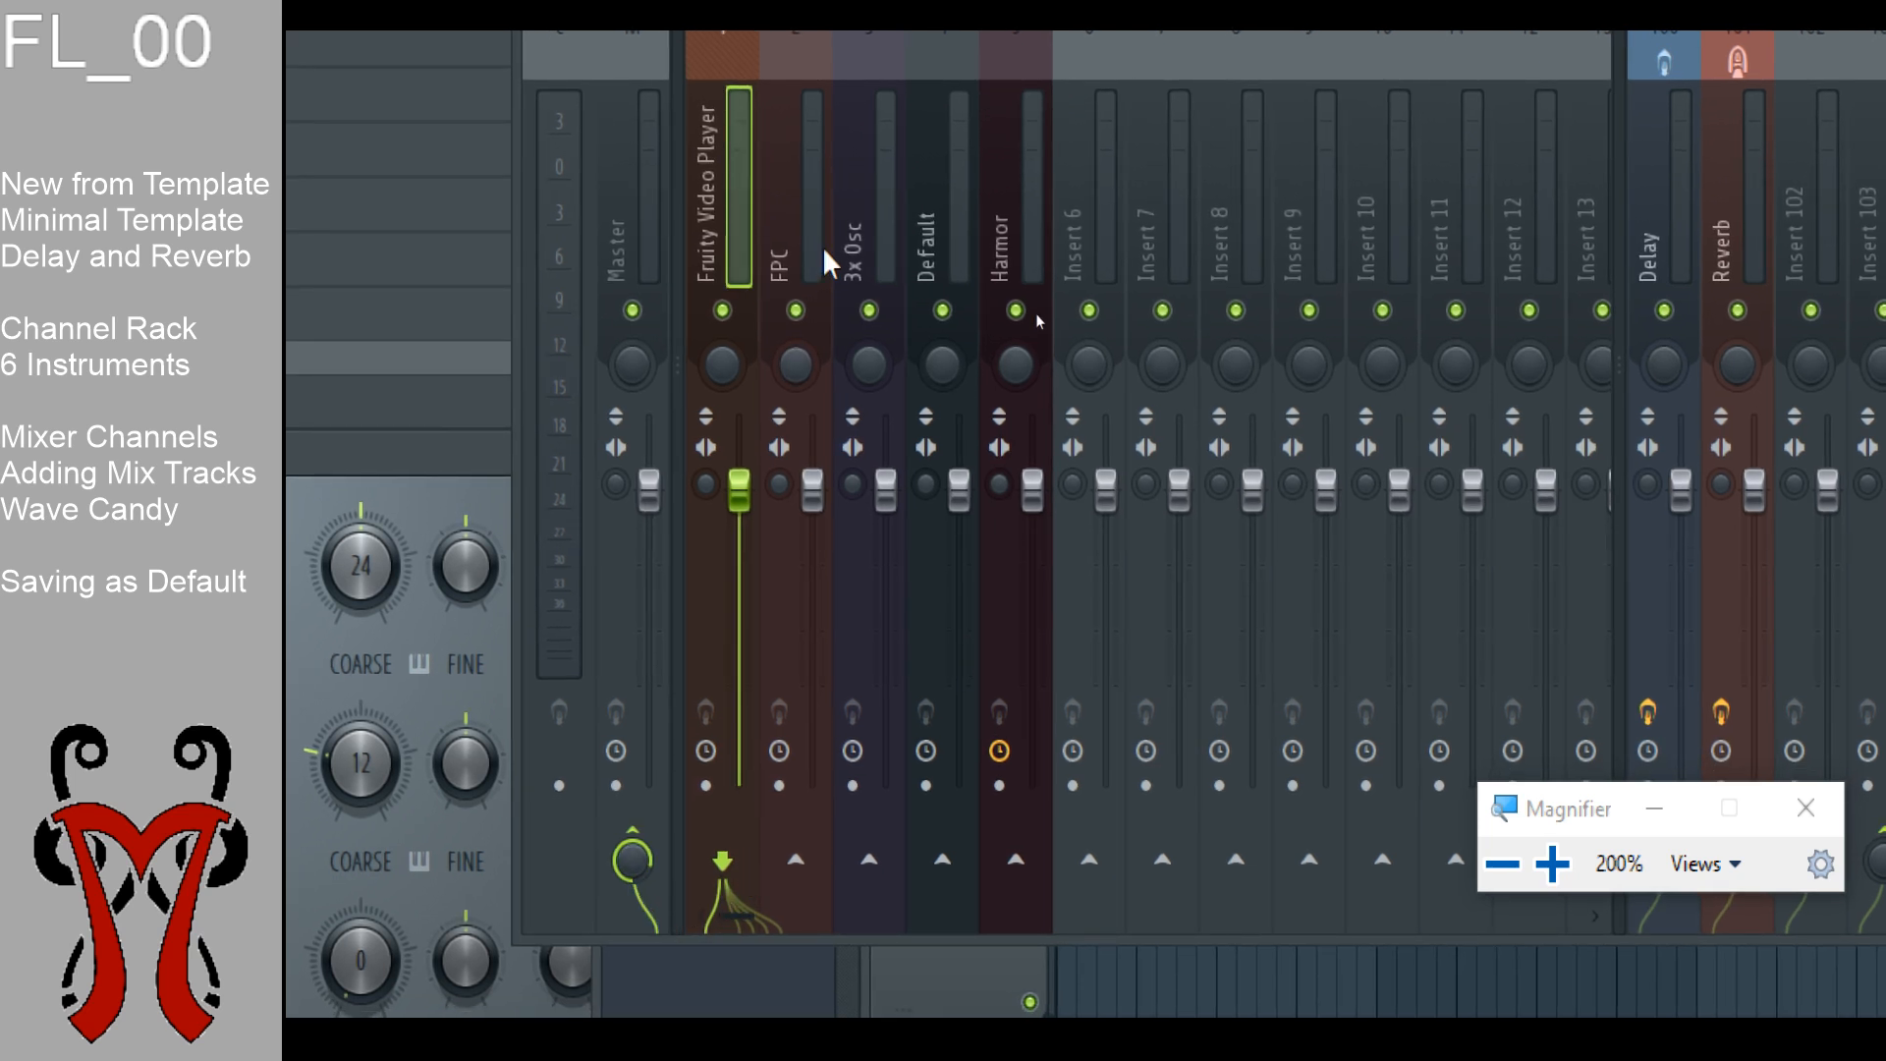
click(762, 100)
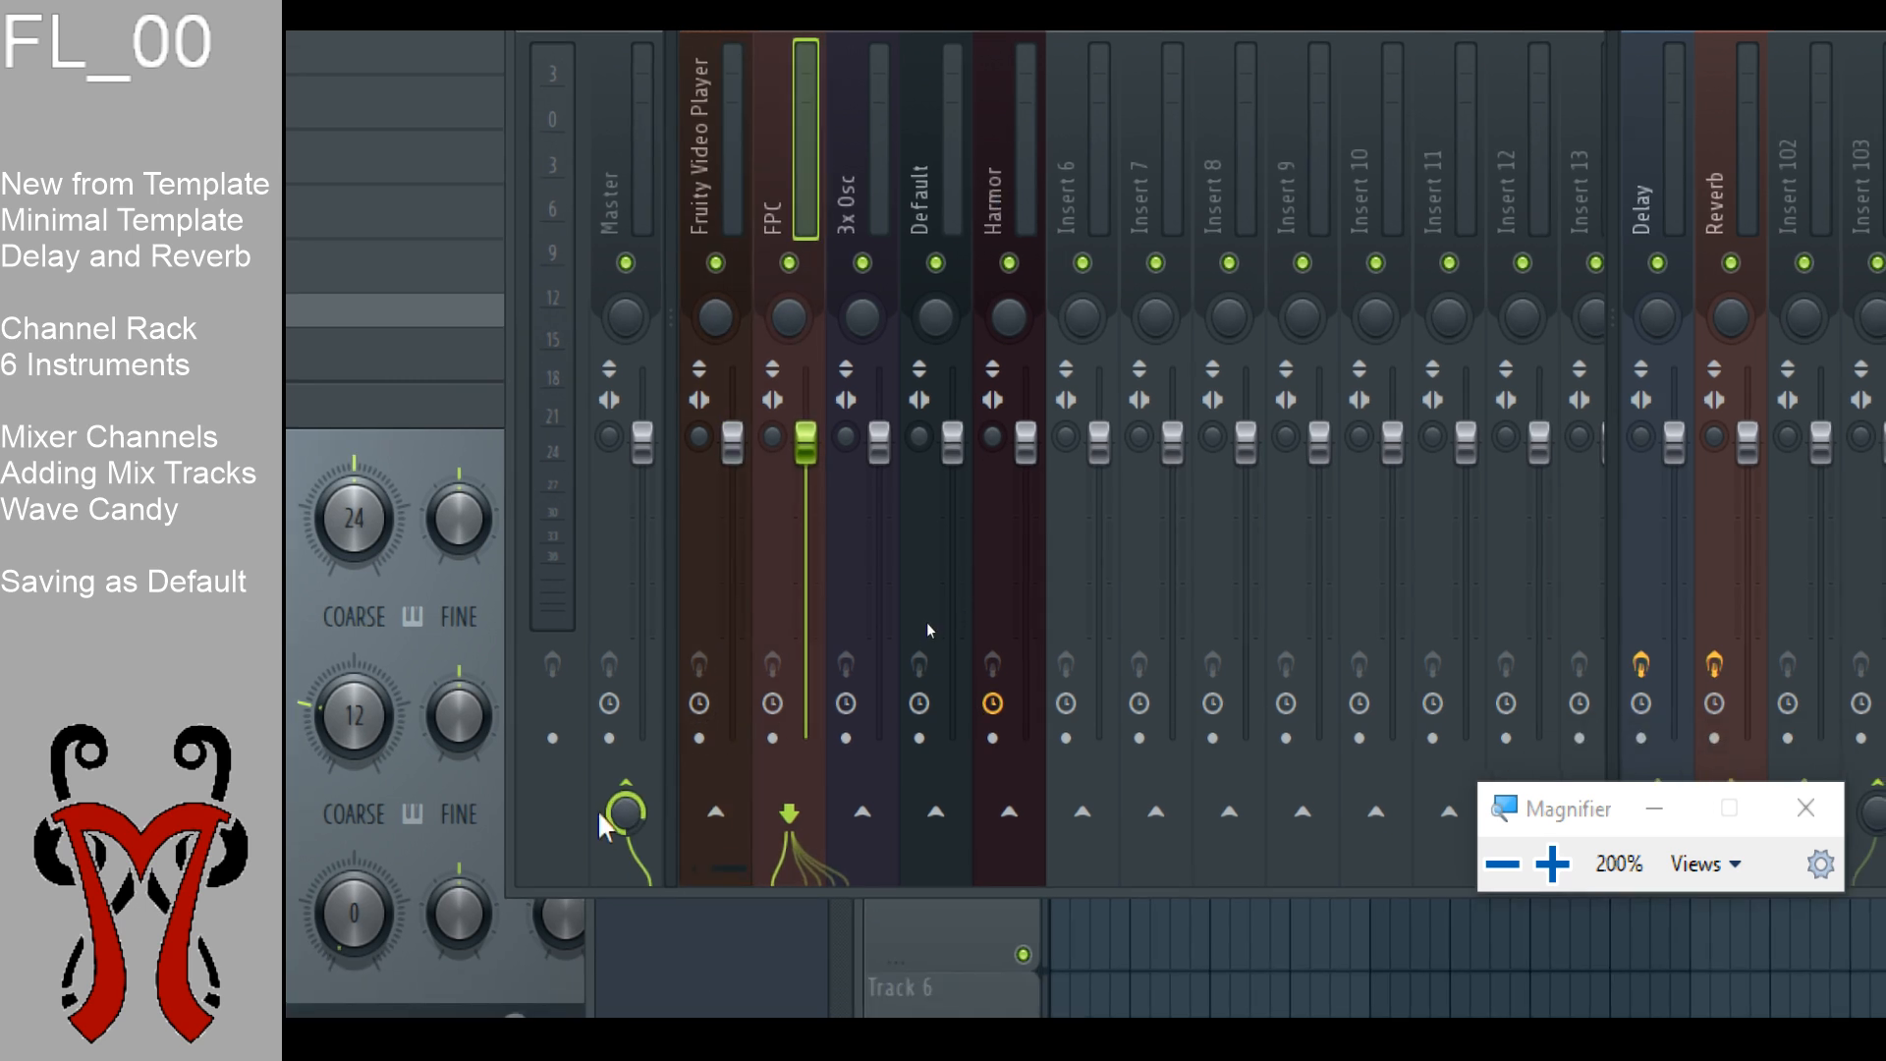
click(727, 158)
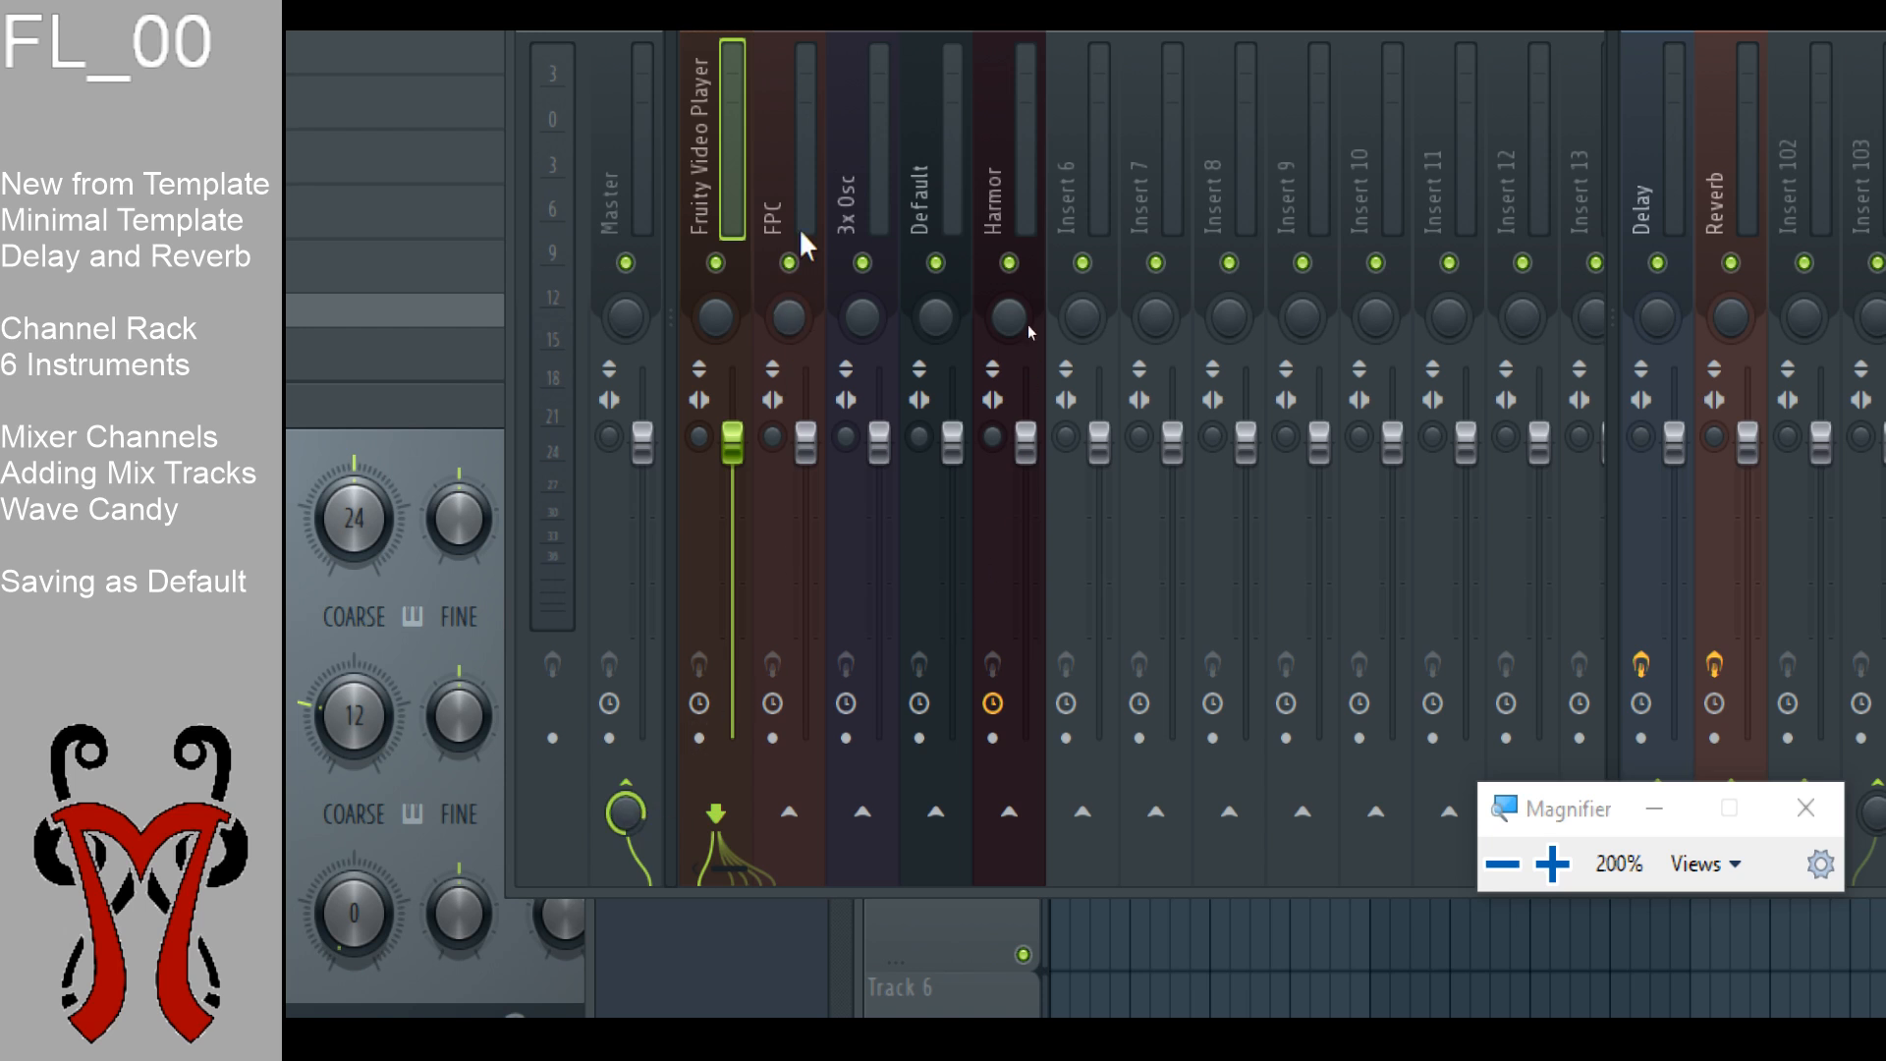
click(776, 126)
click(849, 122)
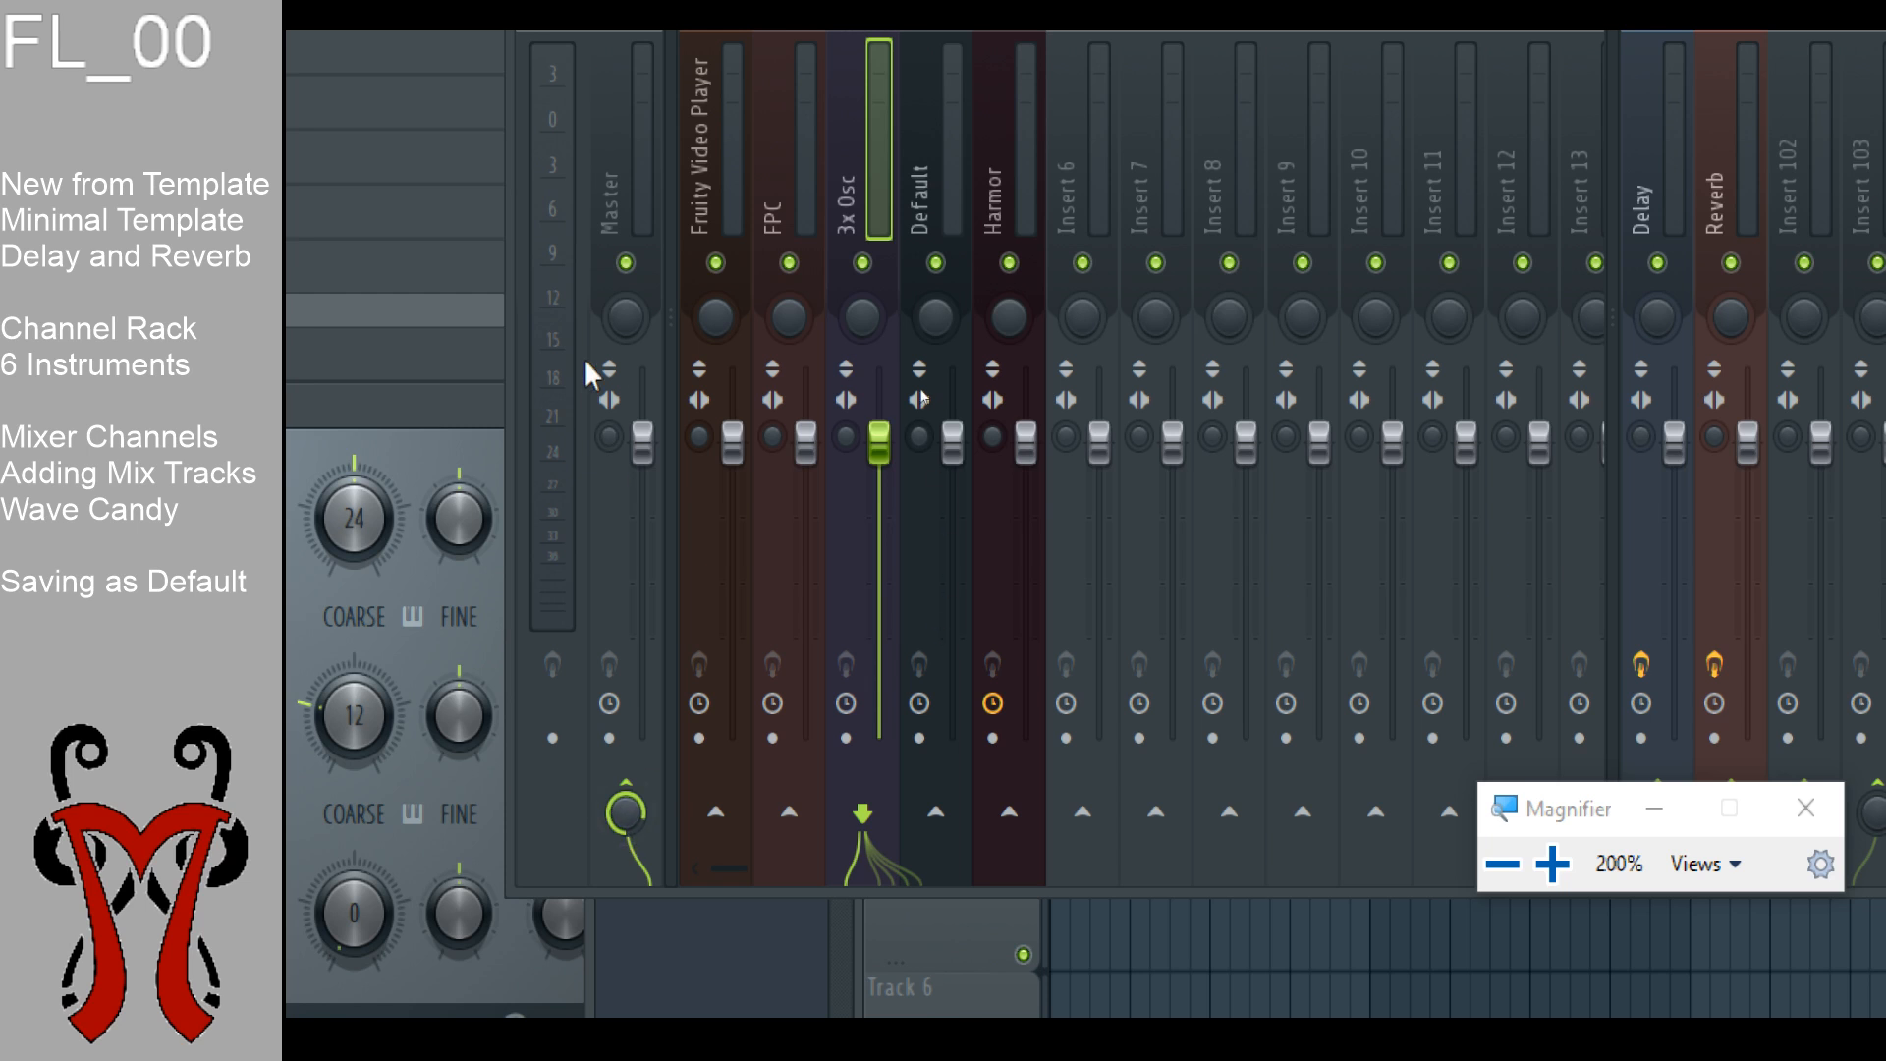
click(621, 122)
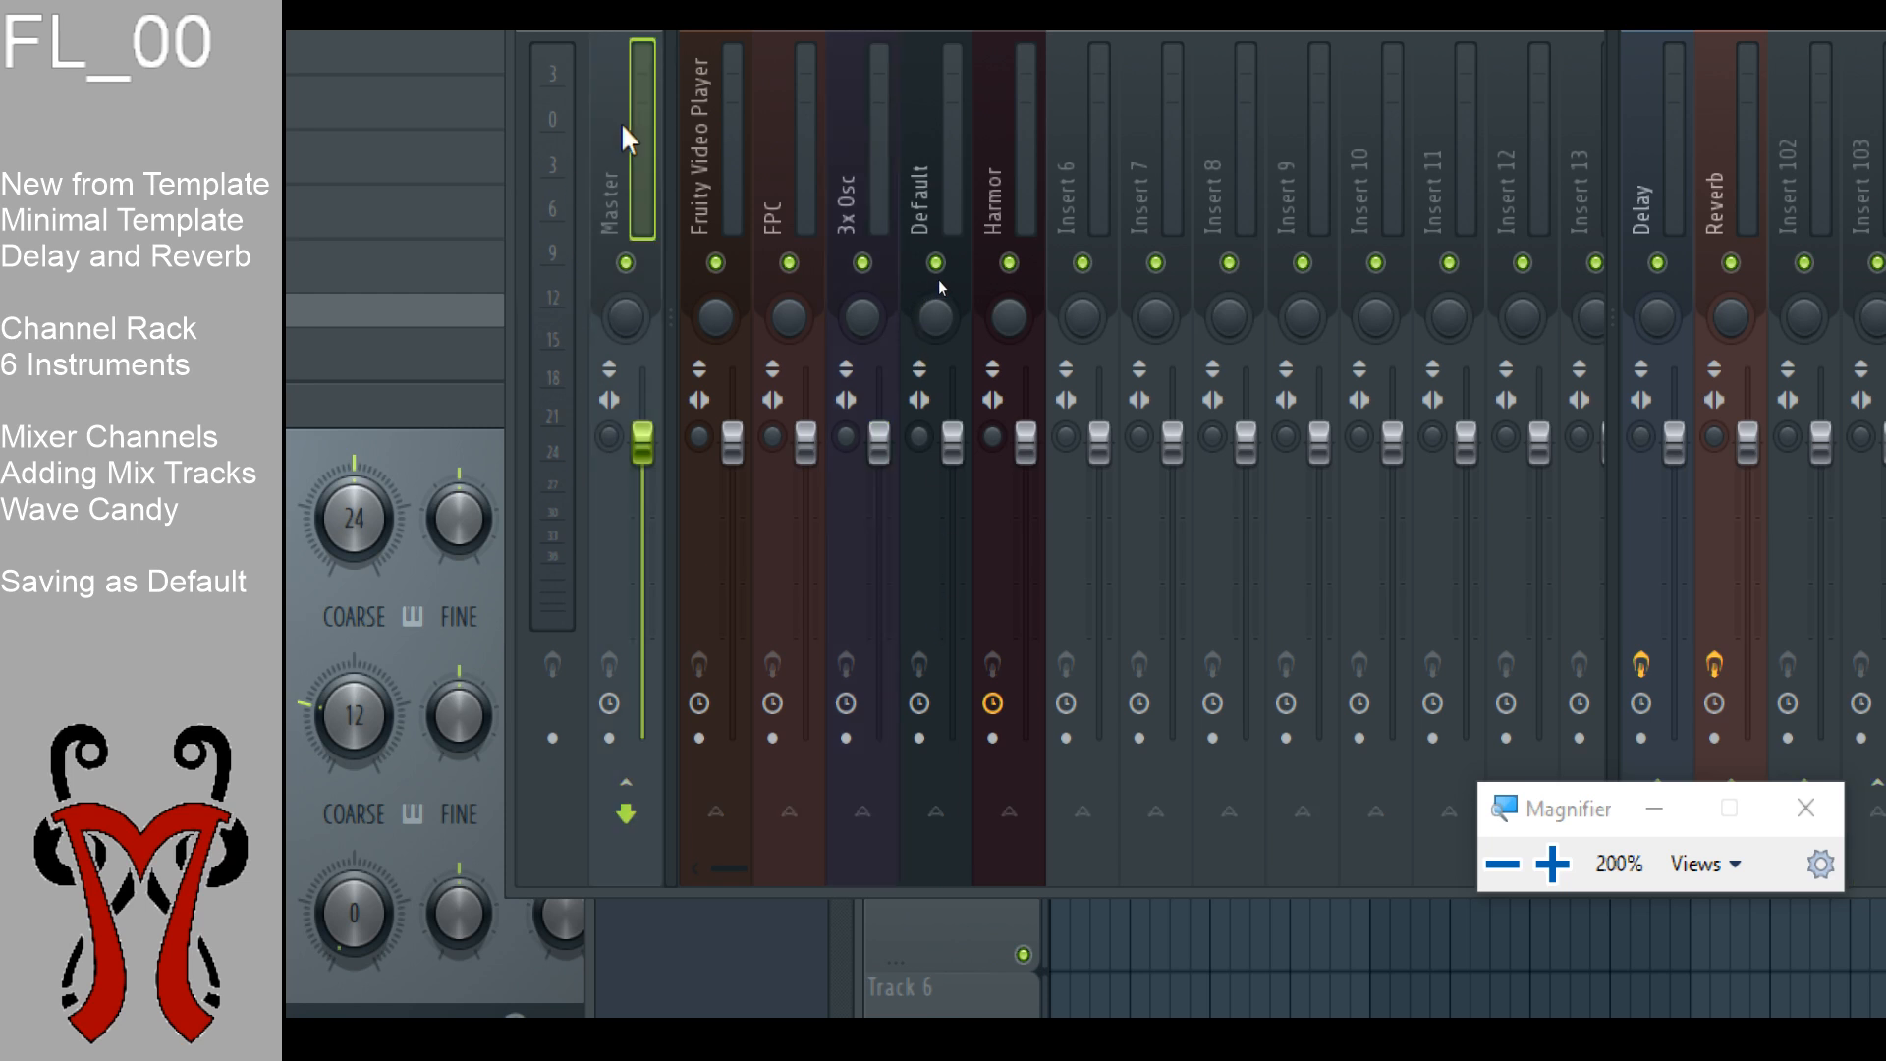
Step: Inspect the Delay and Reverb send controls while switching between the 3x Osc, FPC and Default mixer tracks
click(898, 147)
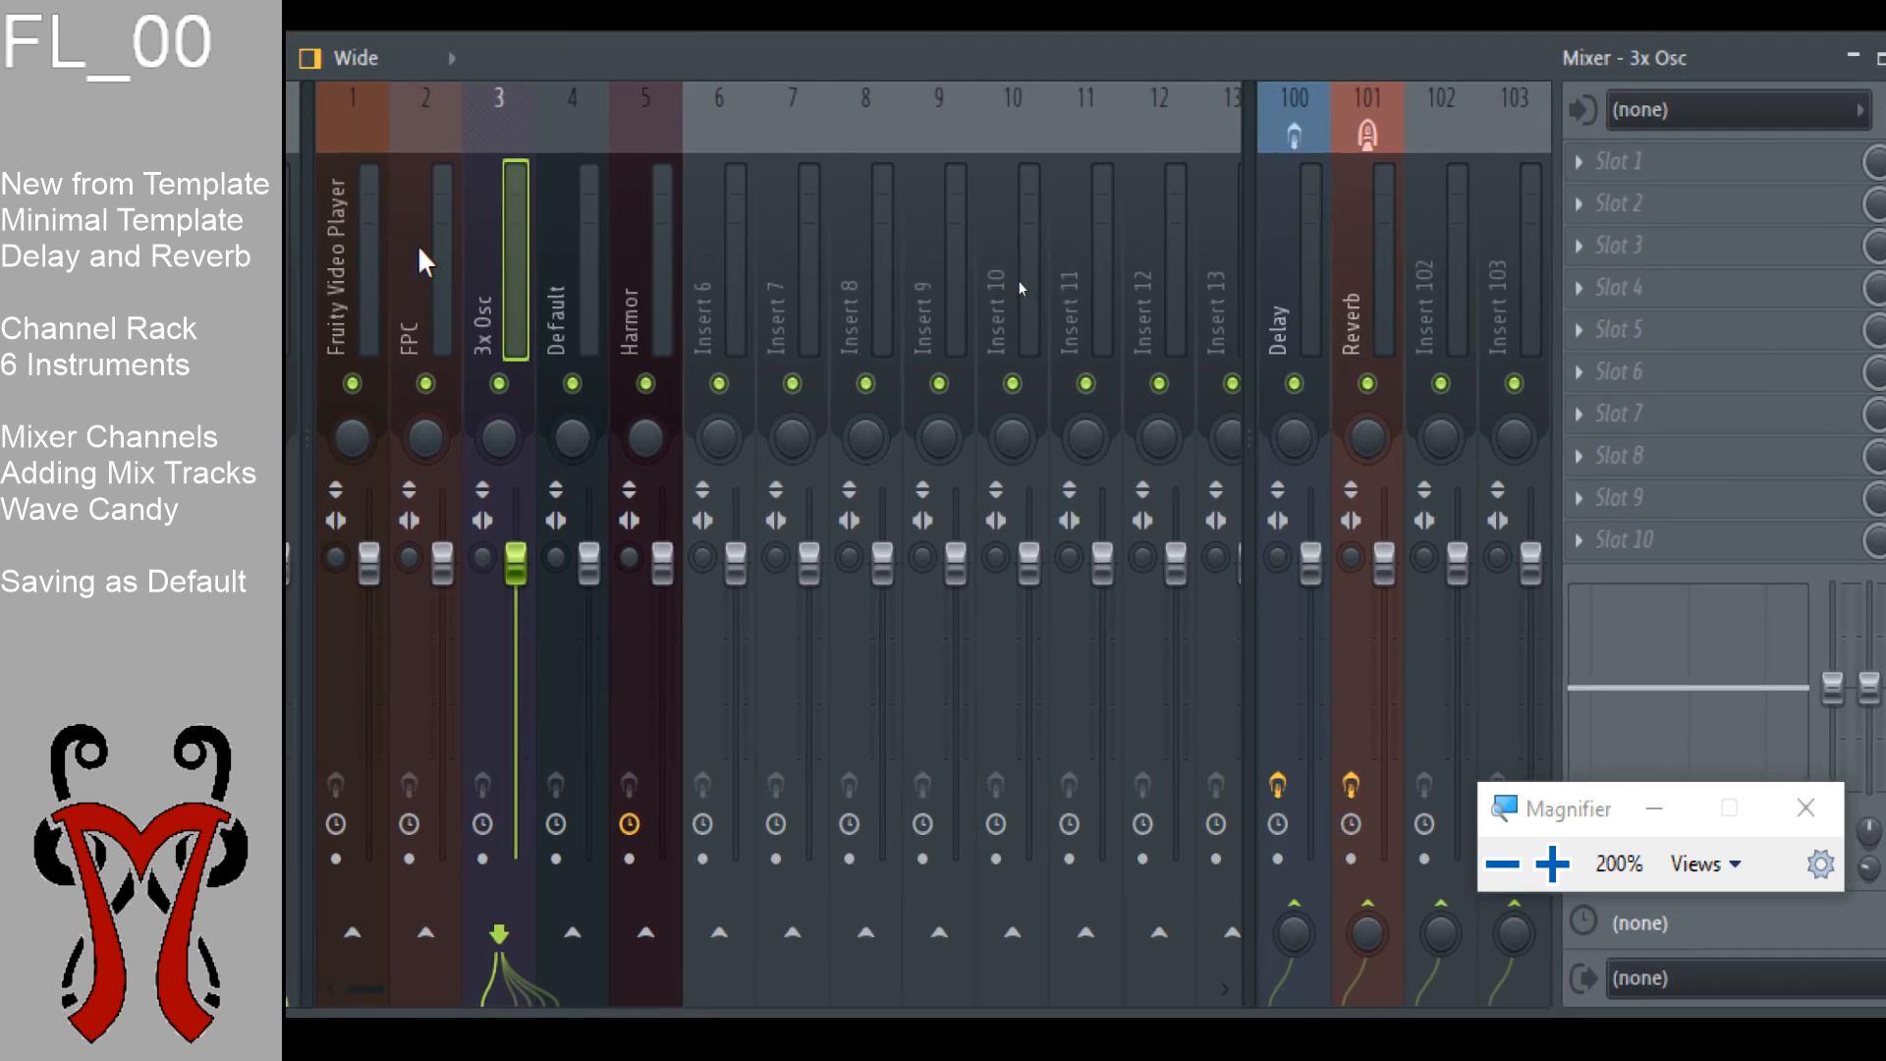
click(416, 245)
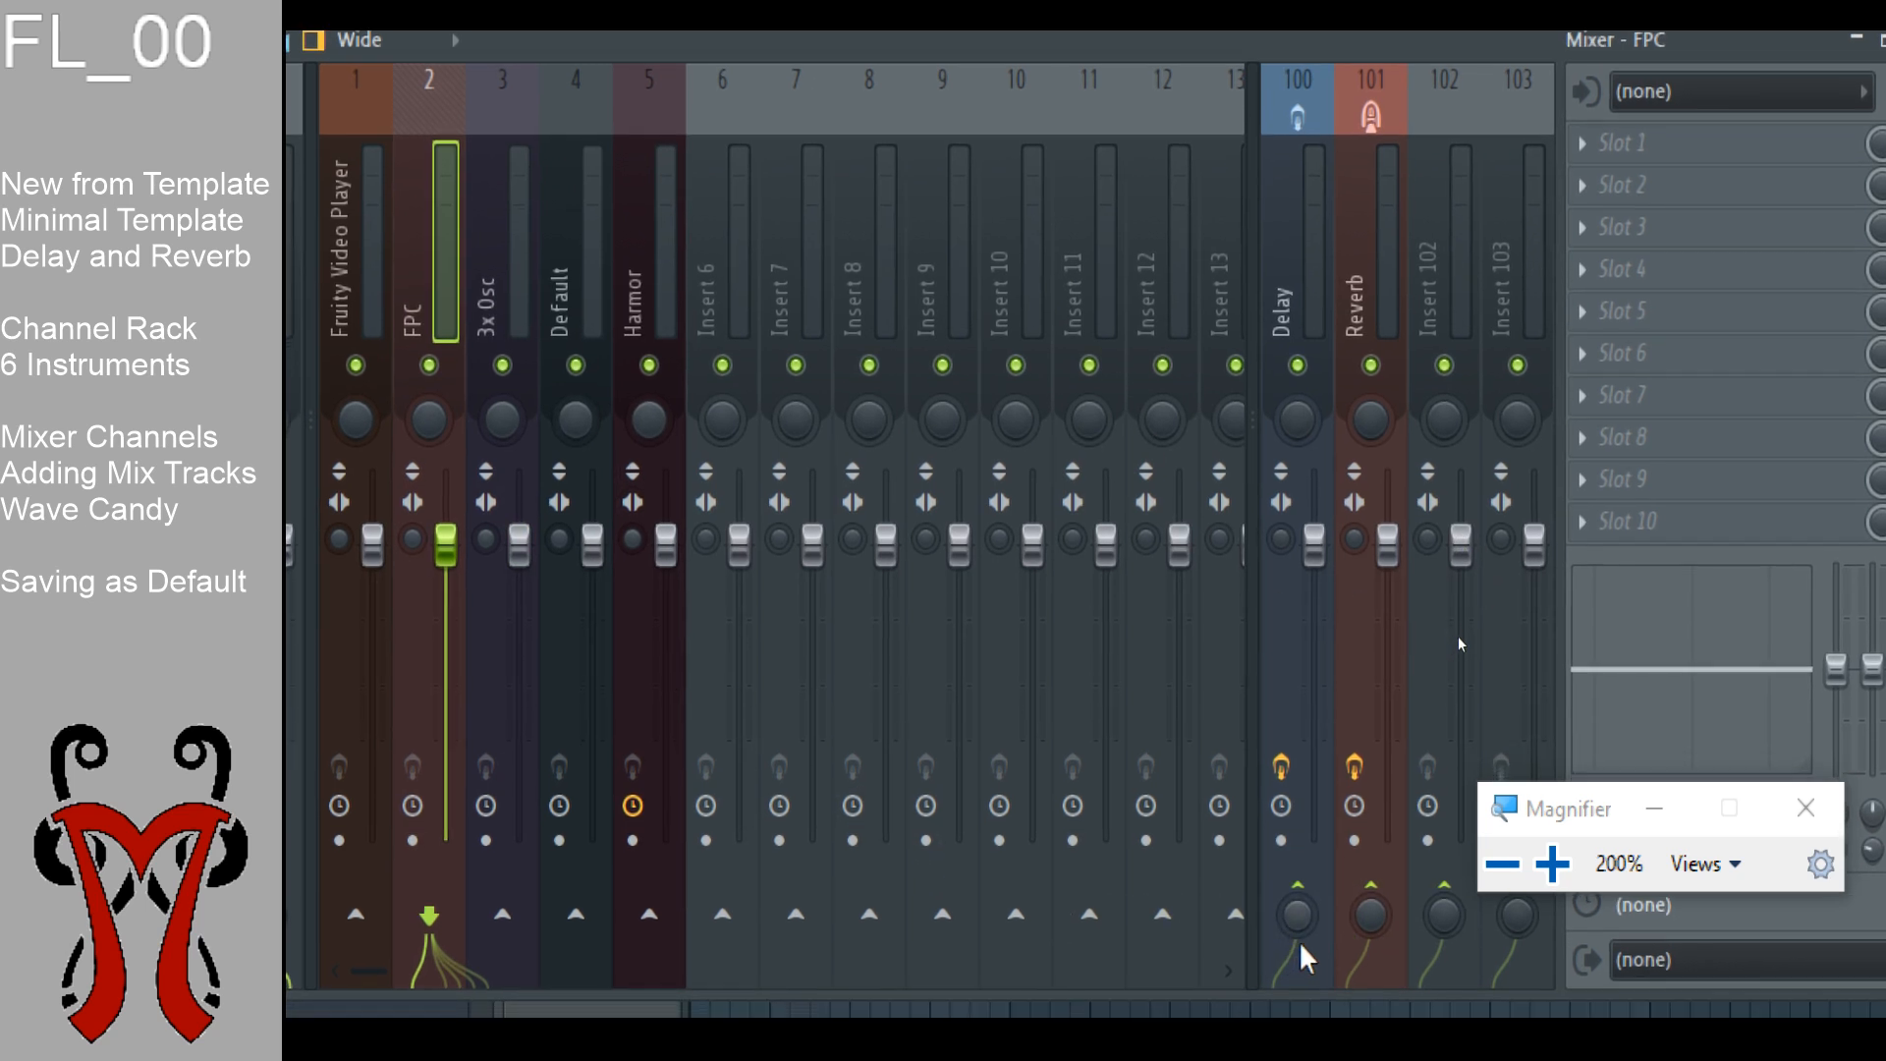
drag(1305, 921, 1376, 924)
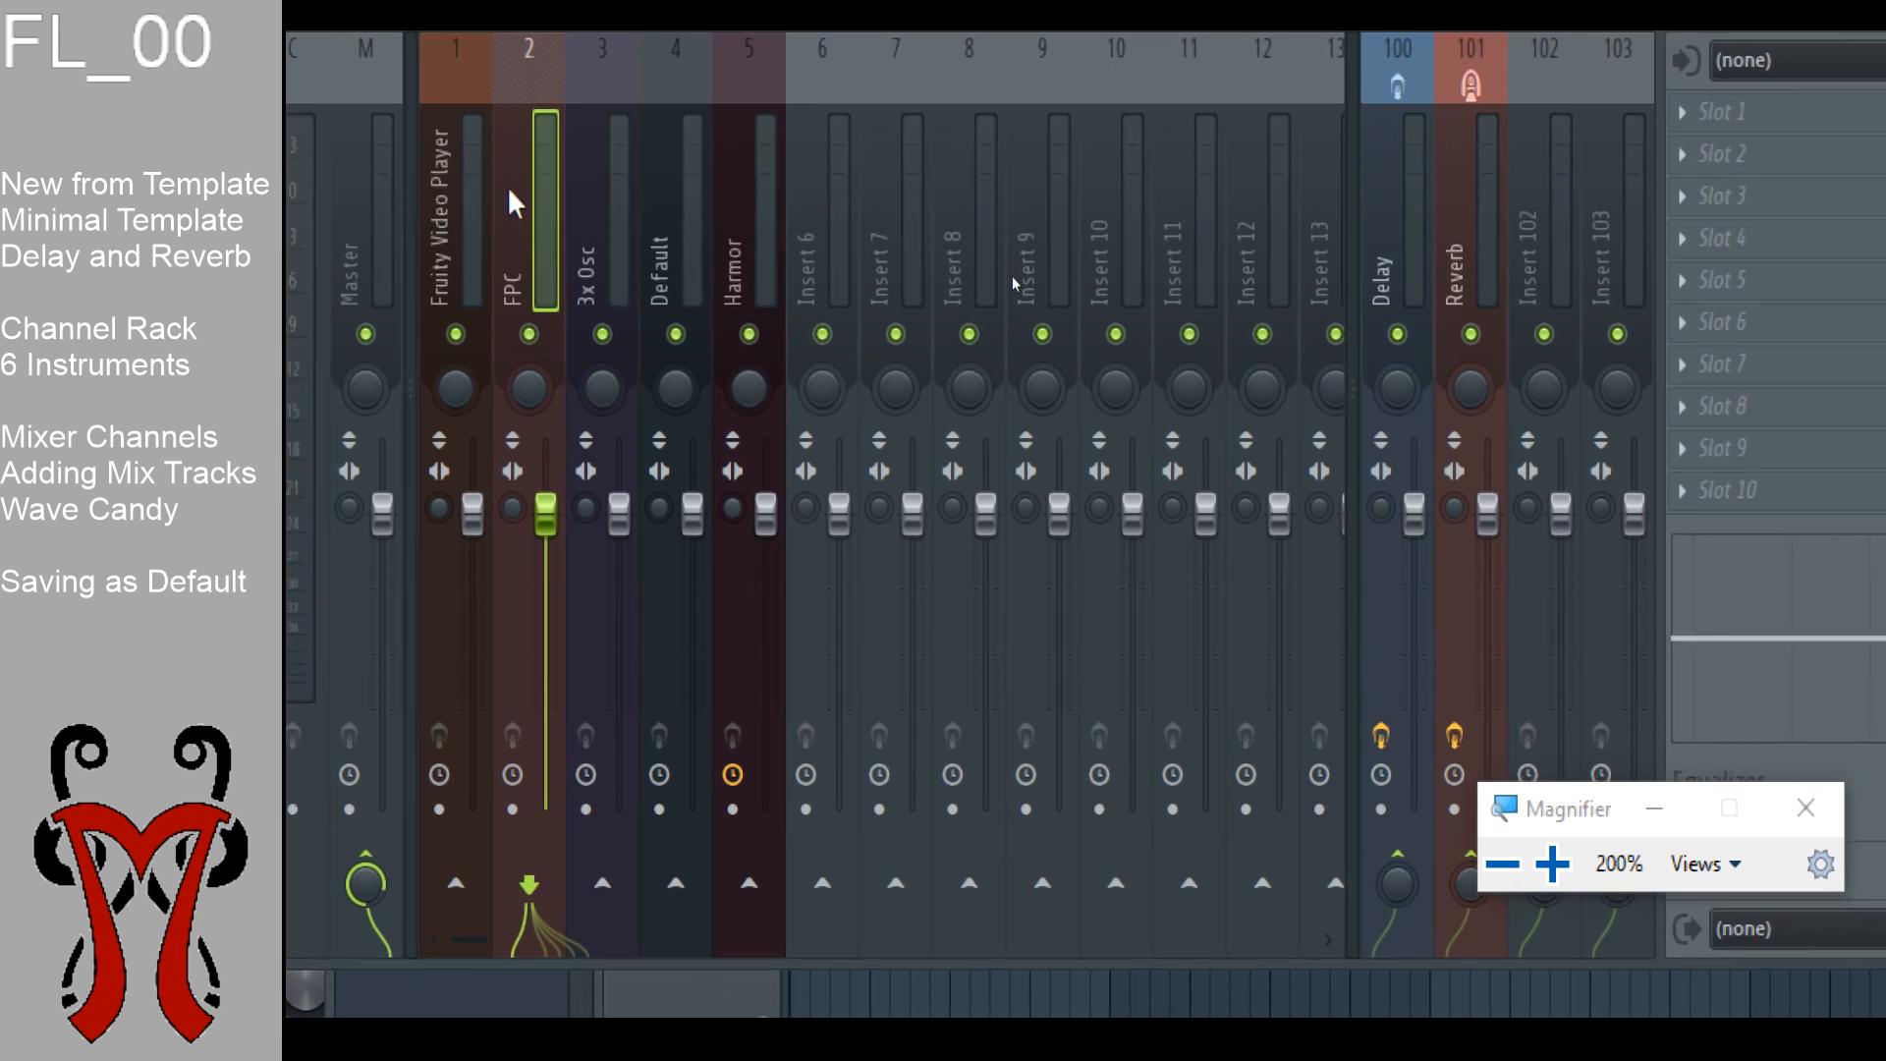
click(611, 194)
click(641, 192)
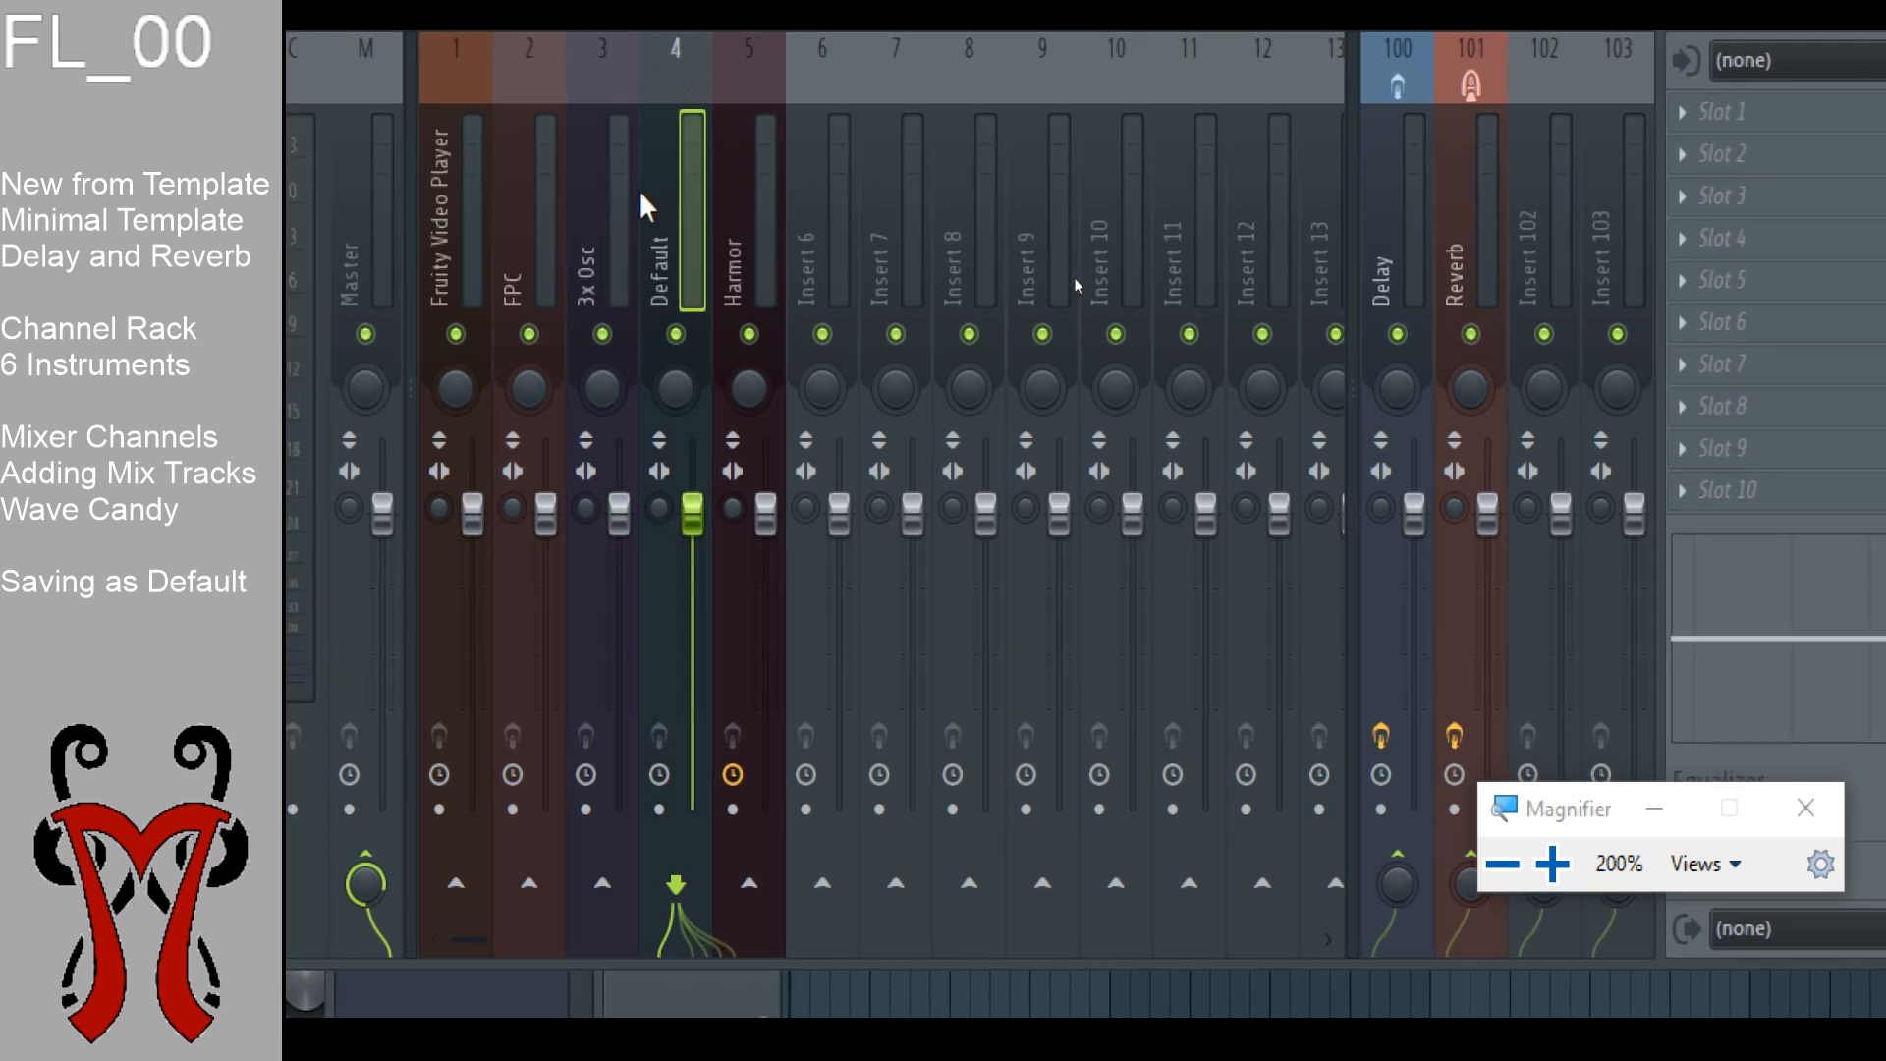
click(589, 199)
click(538, 184)
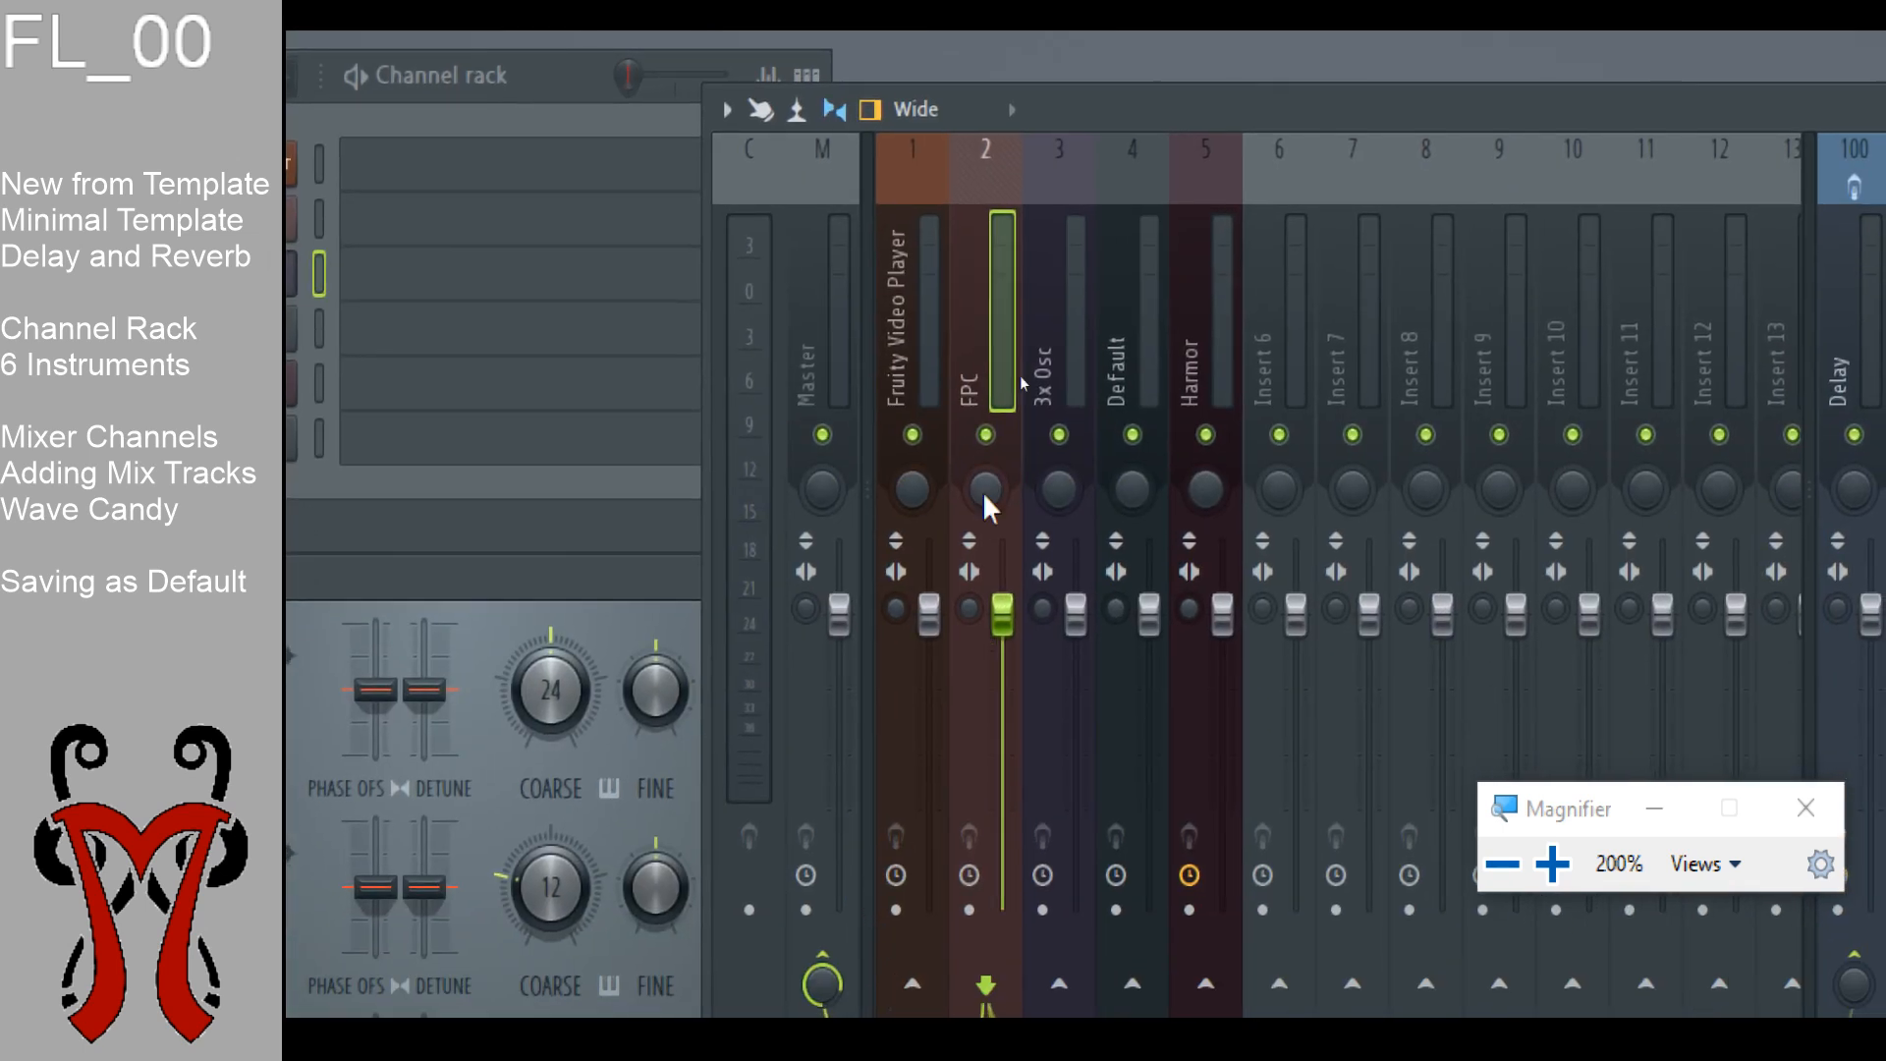
Step: Select the Master mixer track and load the Wave Candy visual effect into its Slot 1
click(887, 366)
click(816, 360)
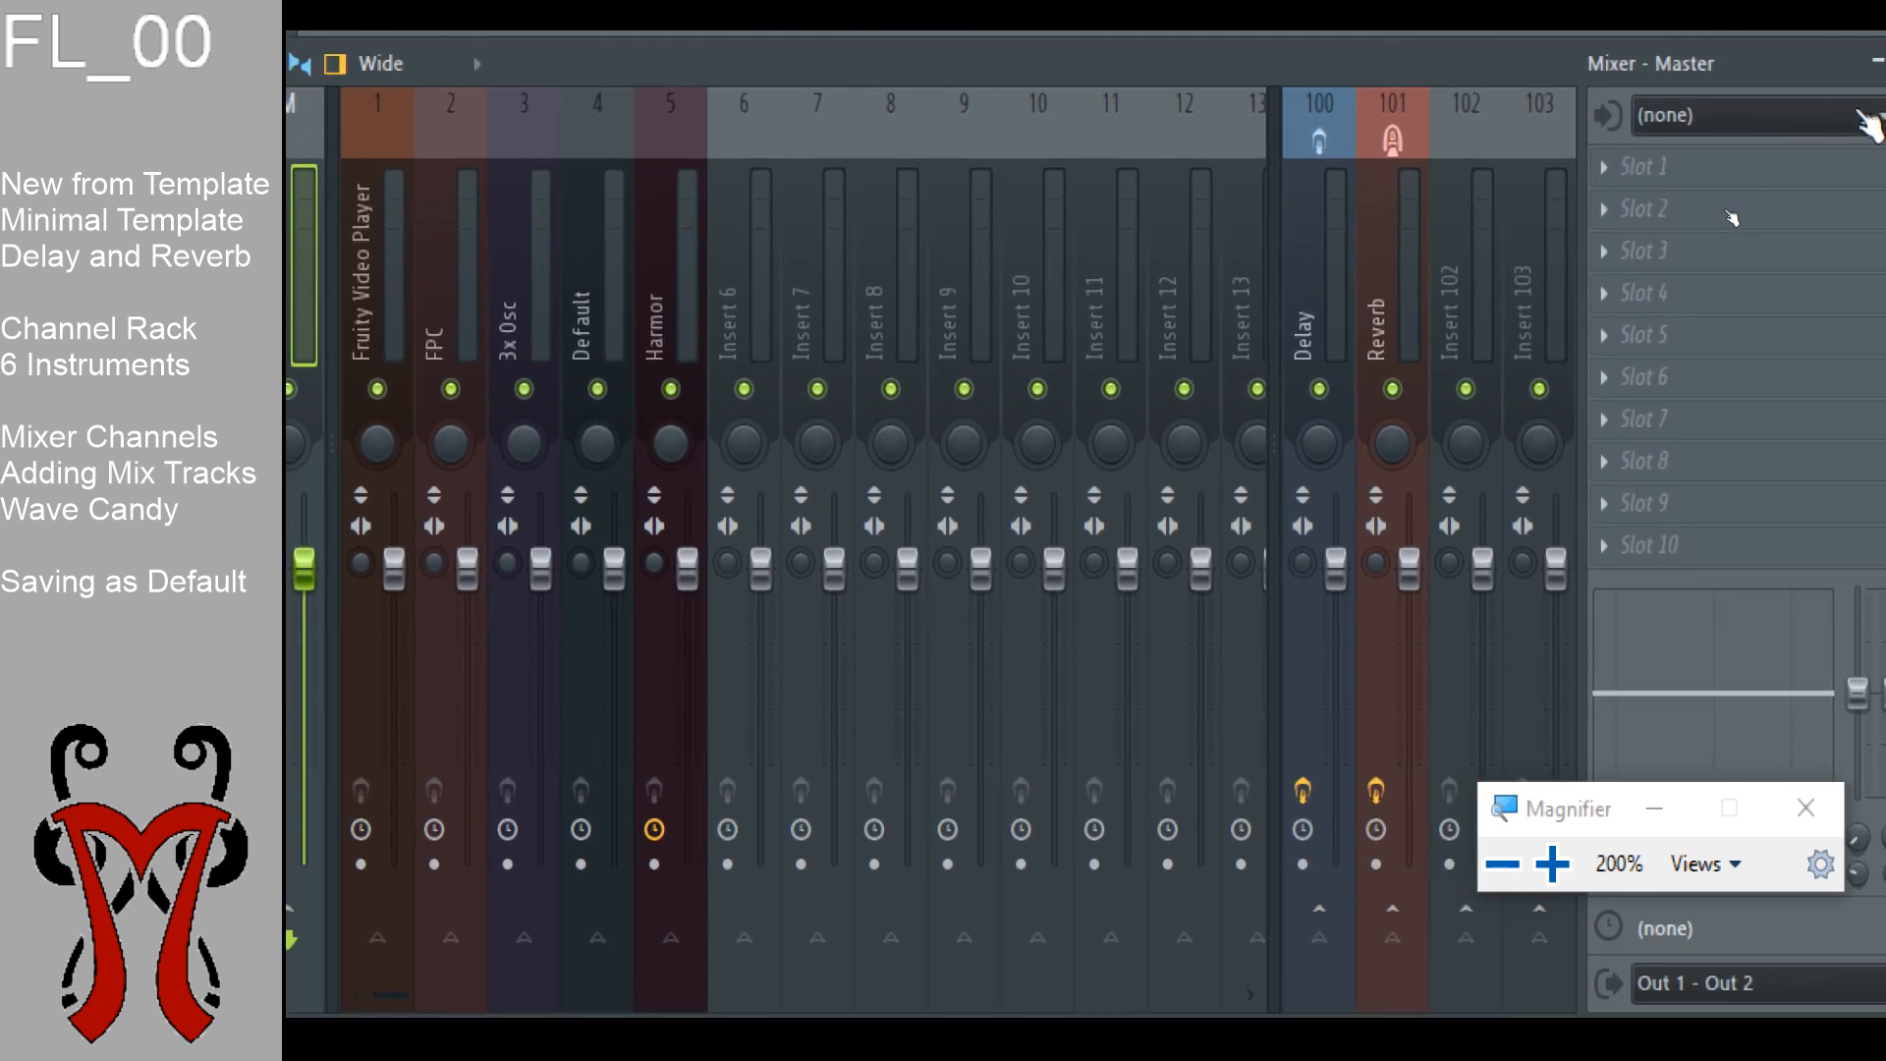
click(1612, 169)
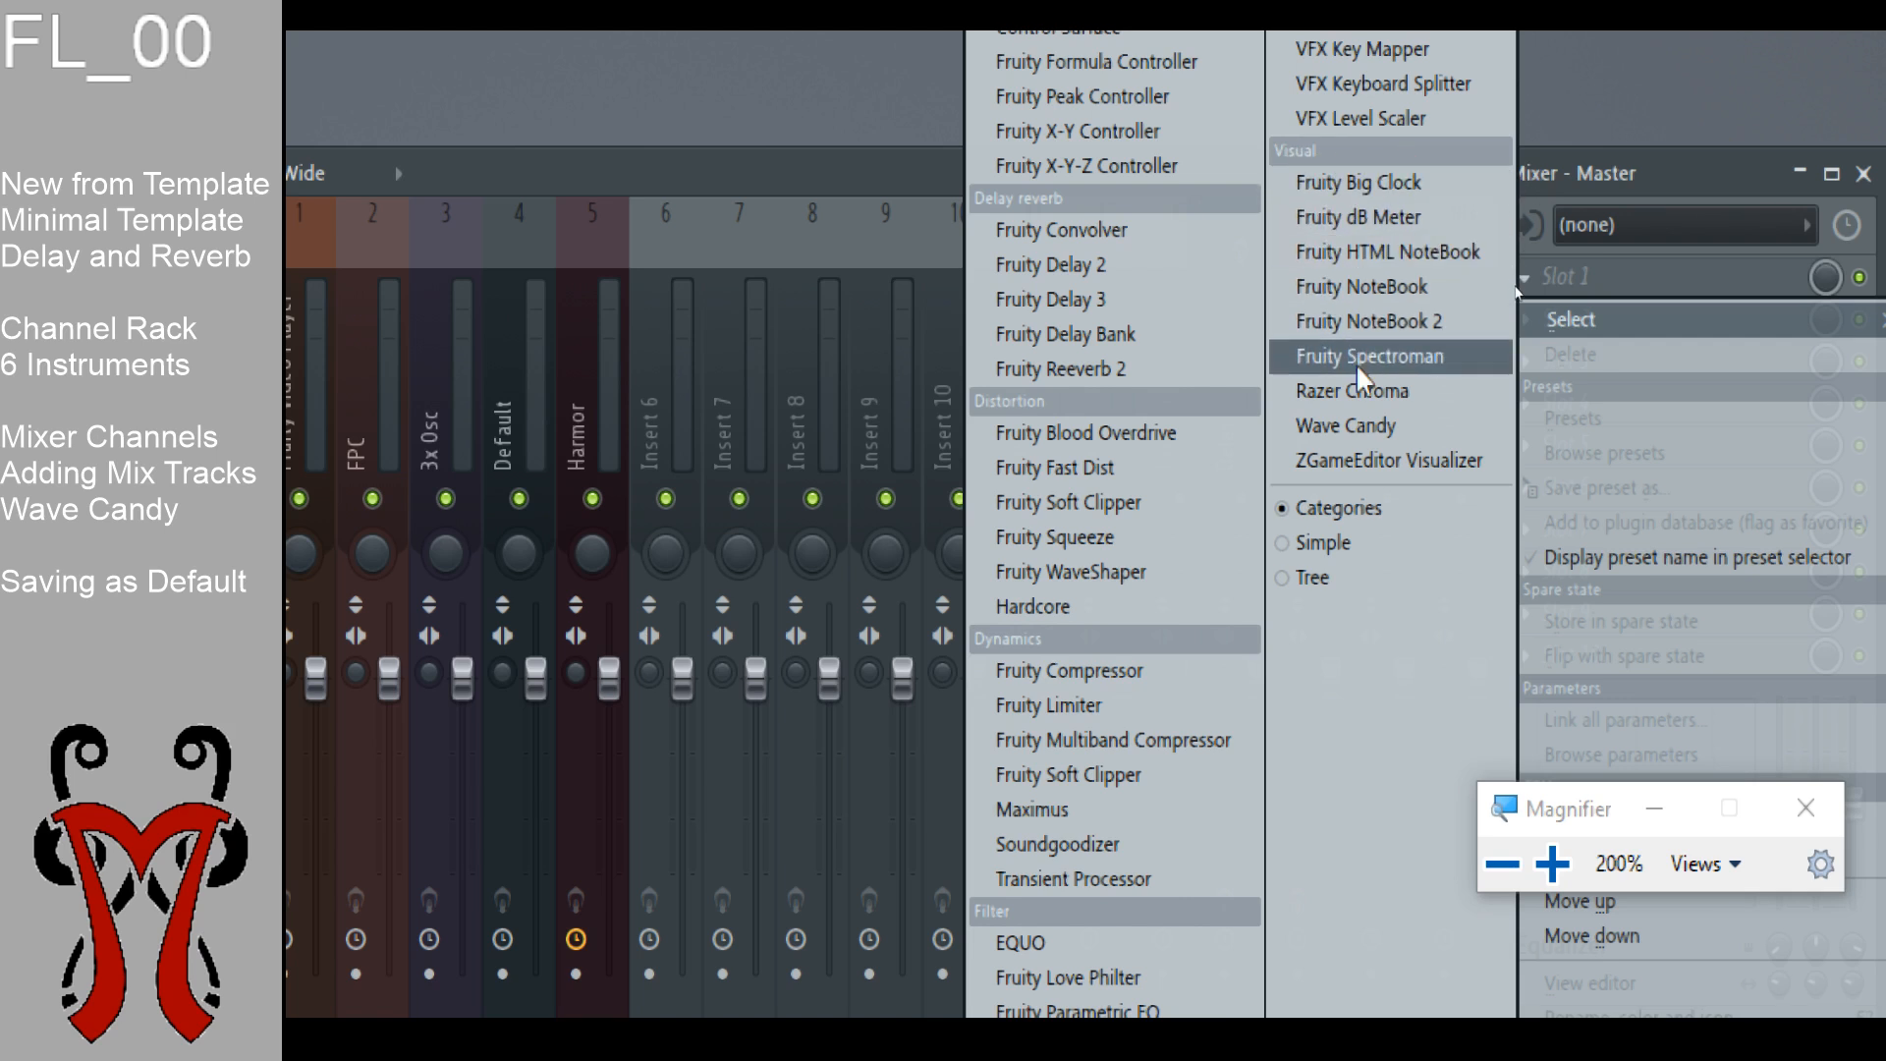
click(1344, 423)
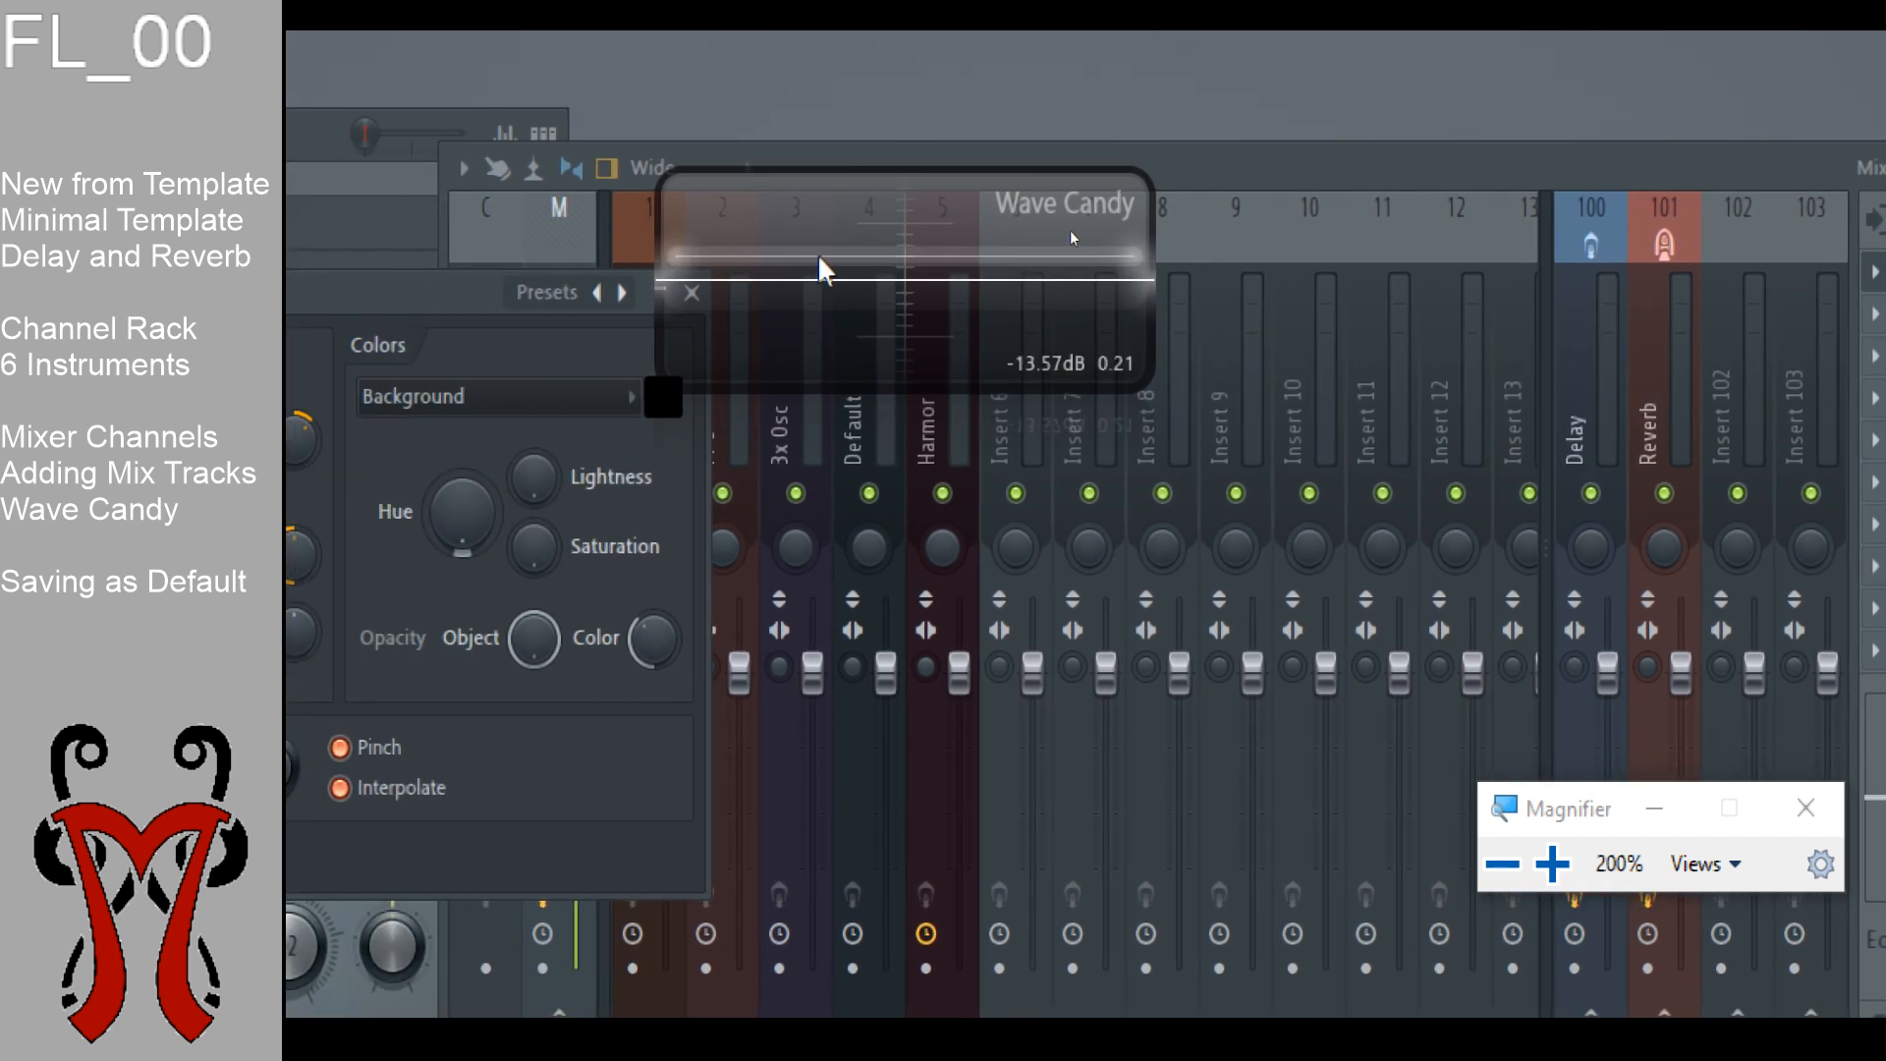
Step: Move the Wave Candy display over the mixer tracks and enlarge it as a Spectrum view
drag(816, 269, 958, 251)
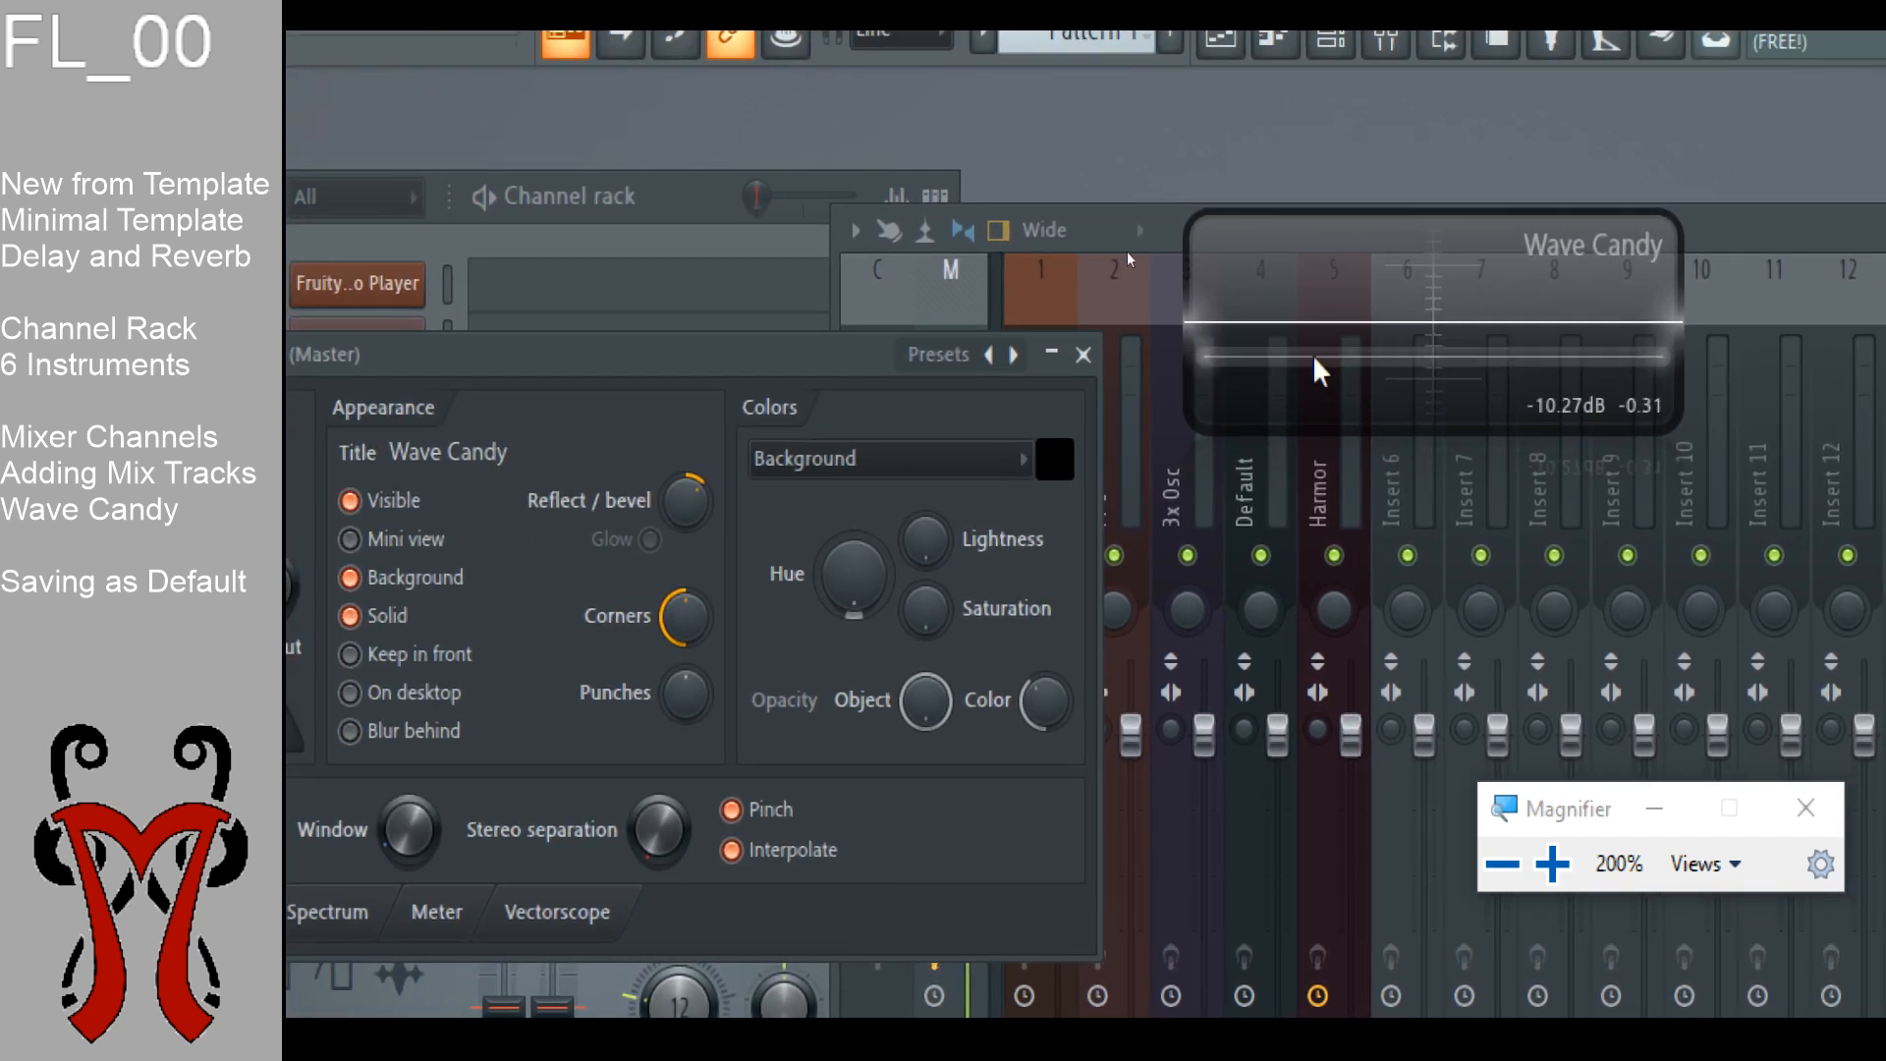
drag(1523, 339, 1537, 311)
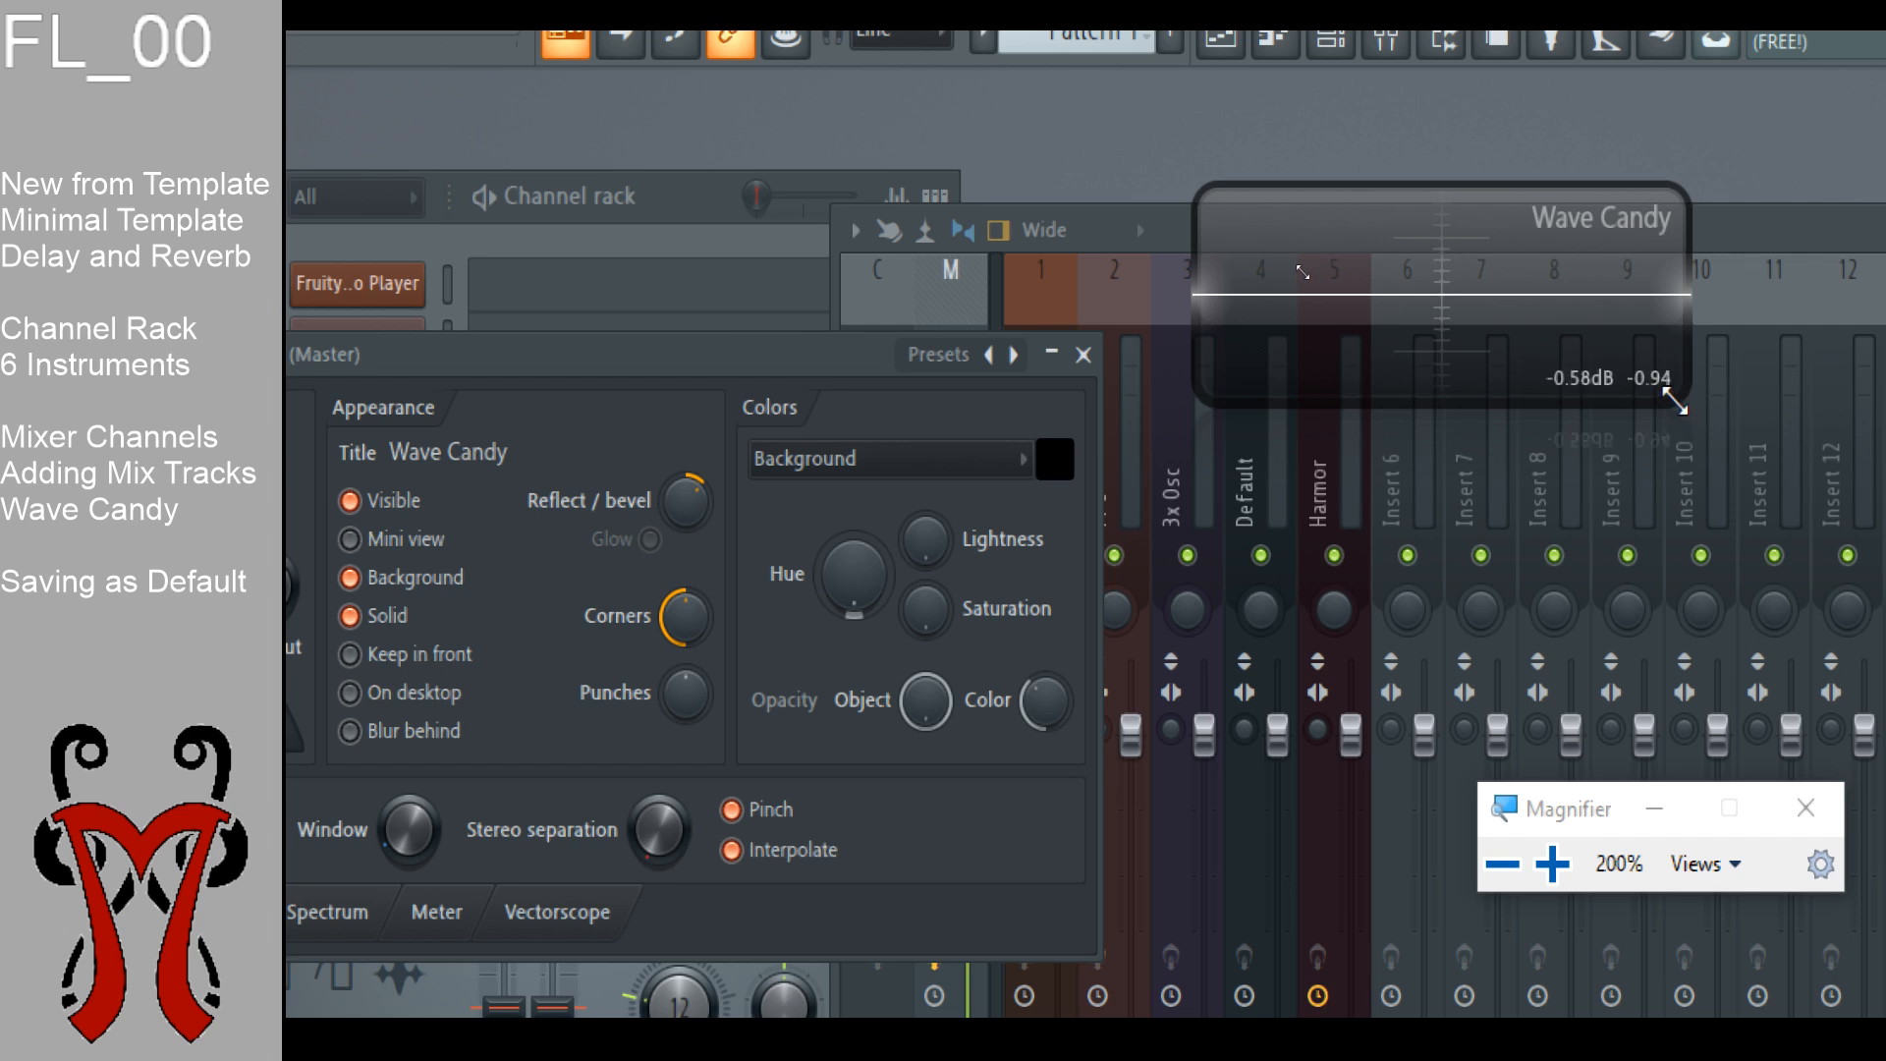
drag(1676, 401, 1852, 708)
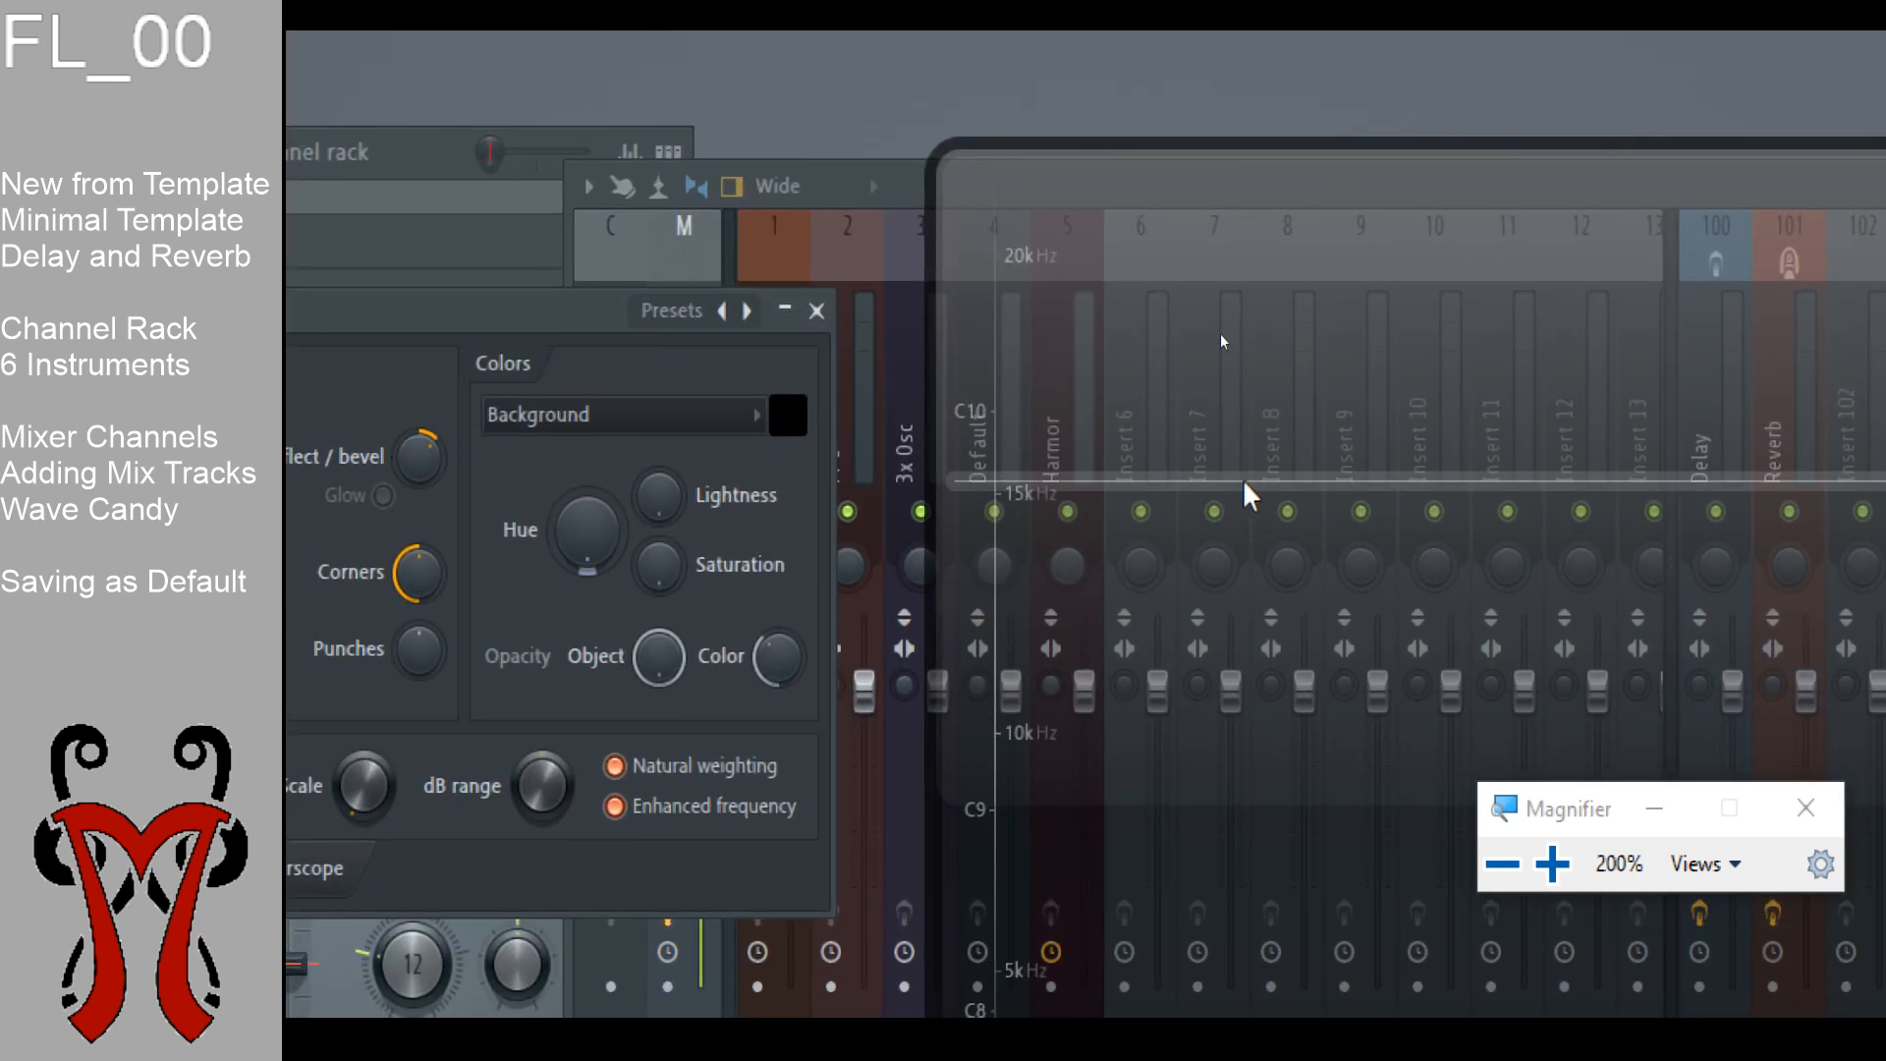
Step: Review the Wave Candy display's window and mode options without changing any of them
right_click(1239, 495)
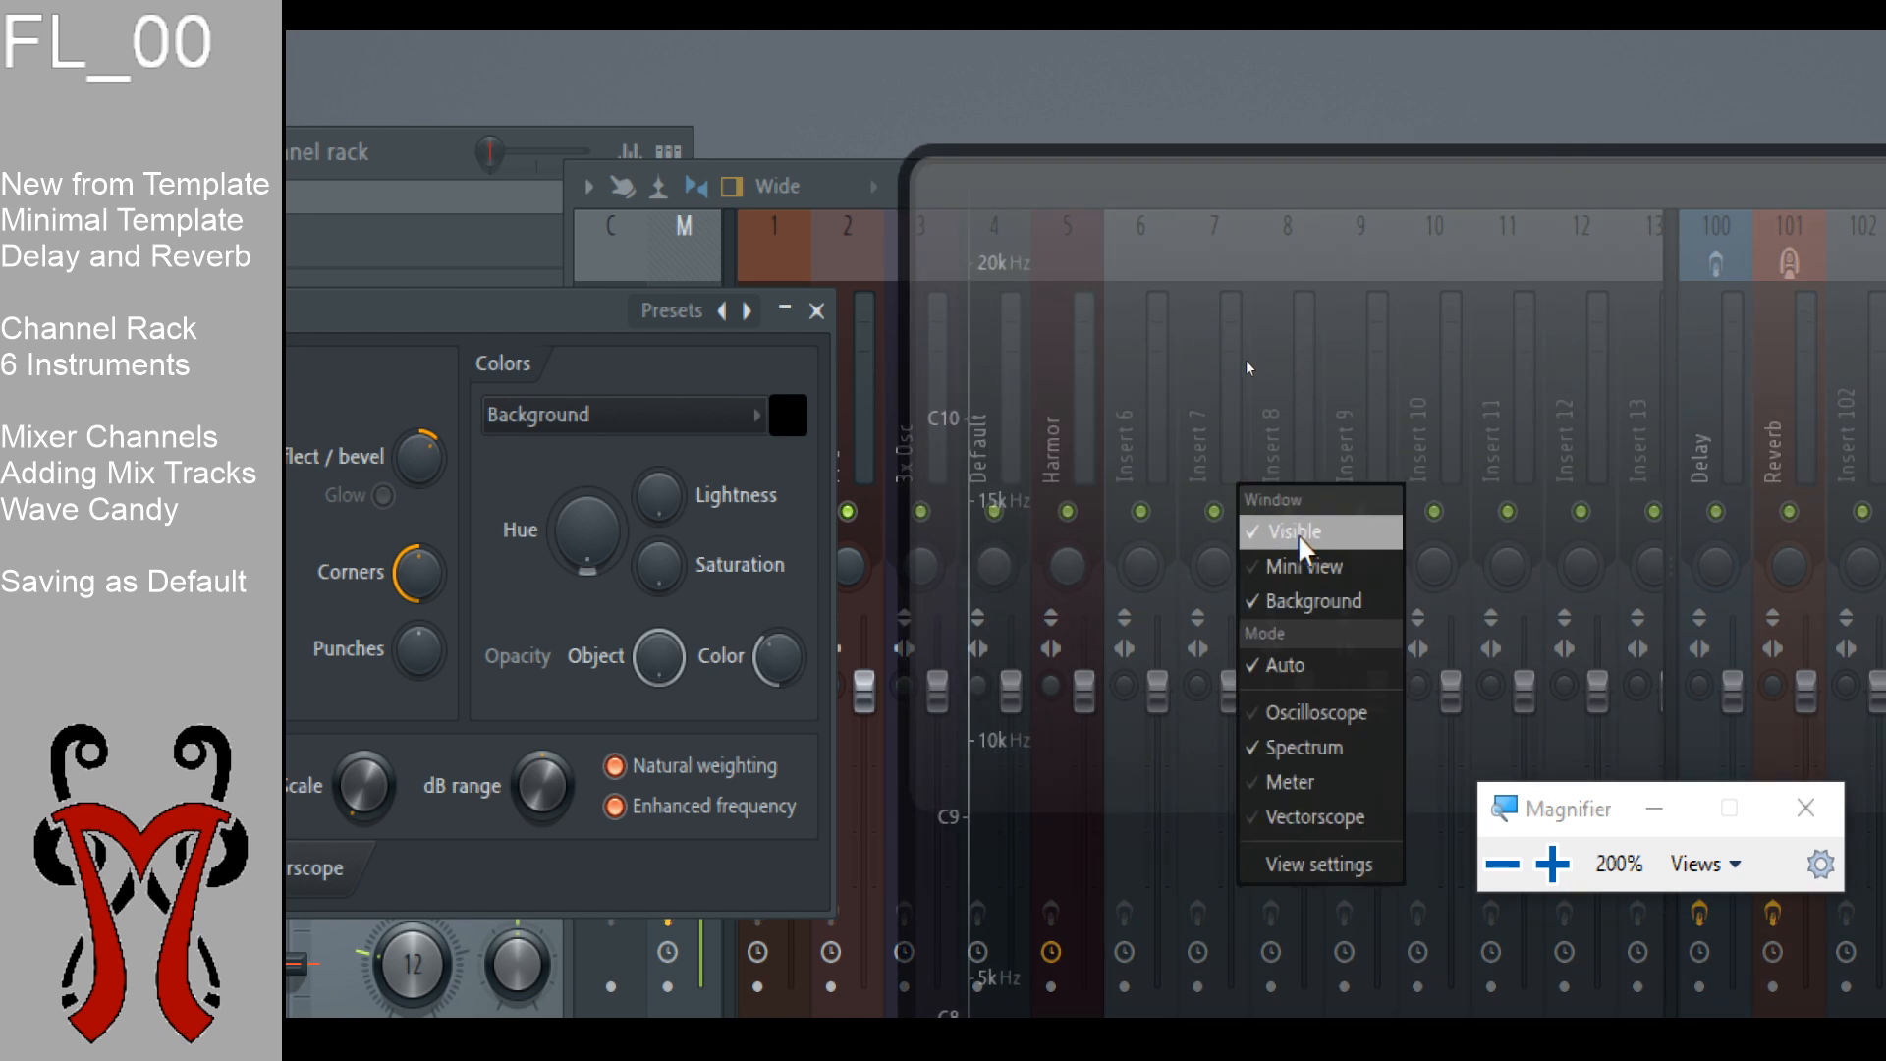
click(1200, 393)
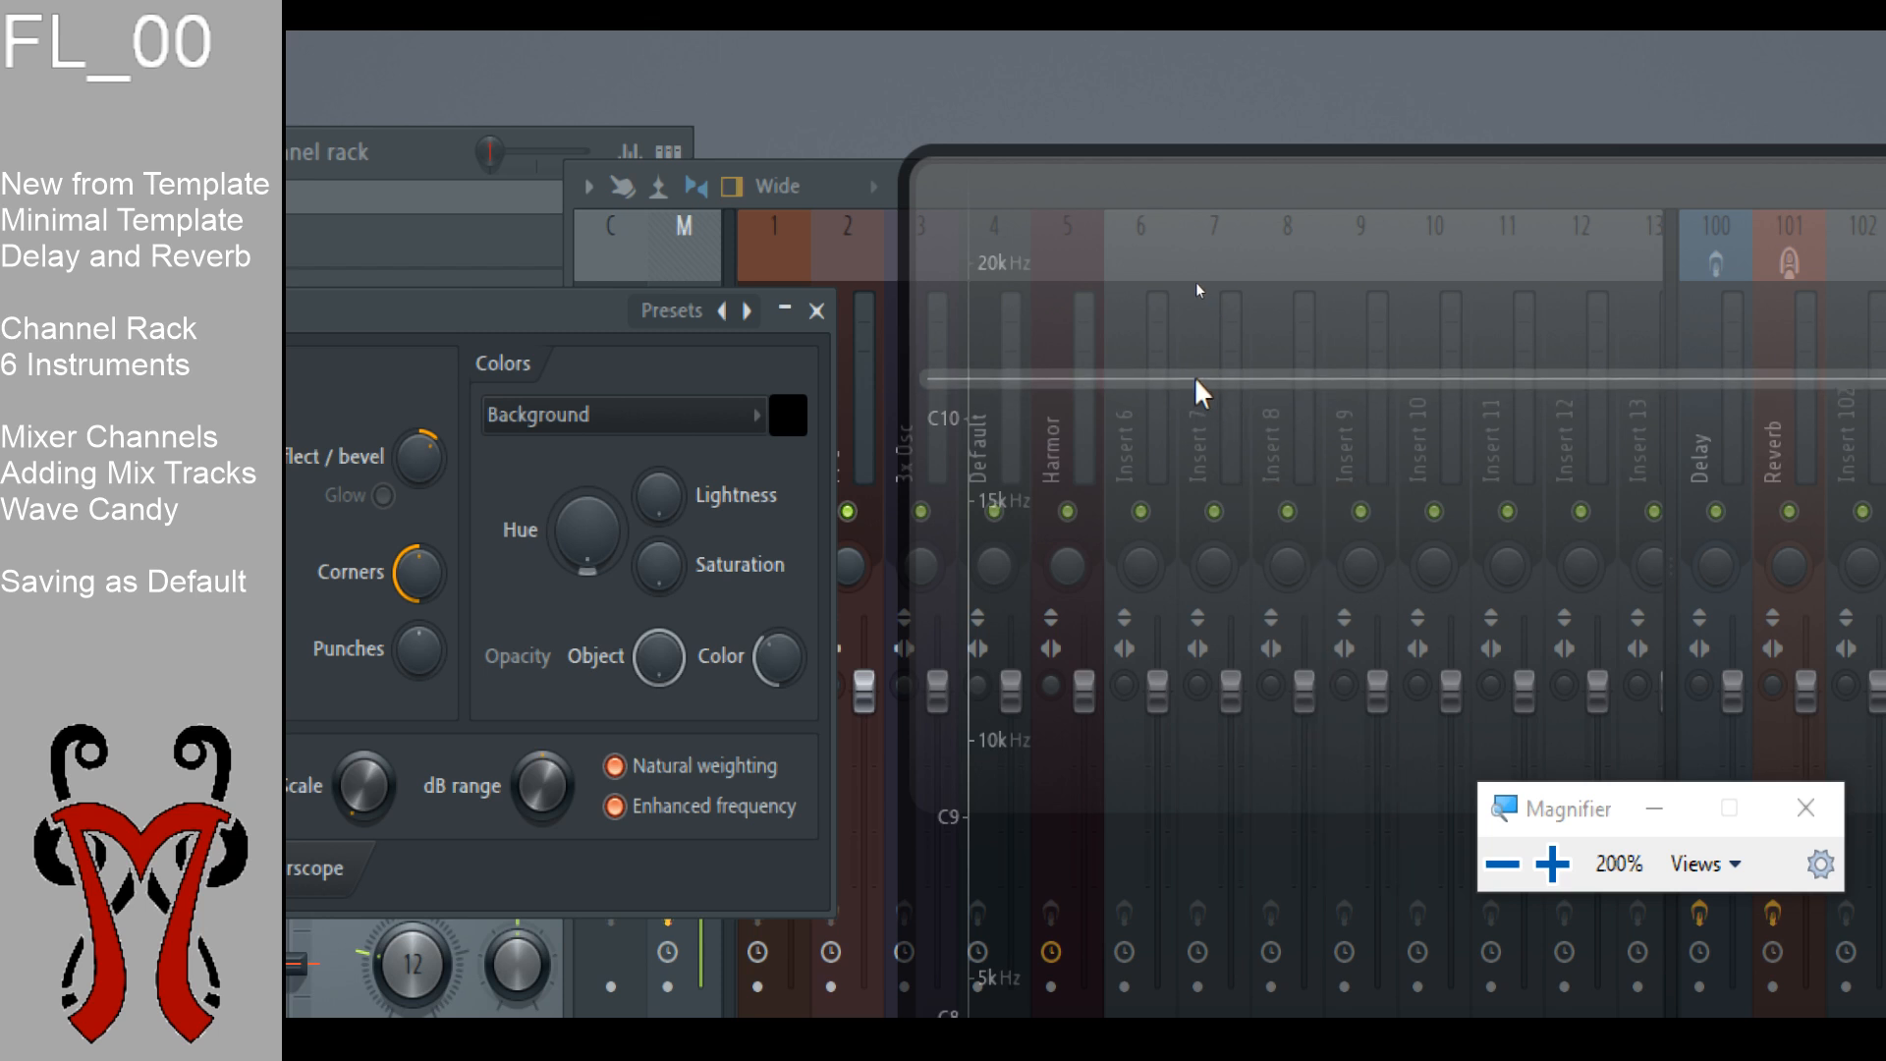
right_click(1281, 470)
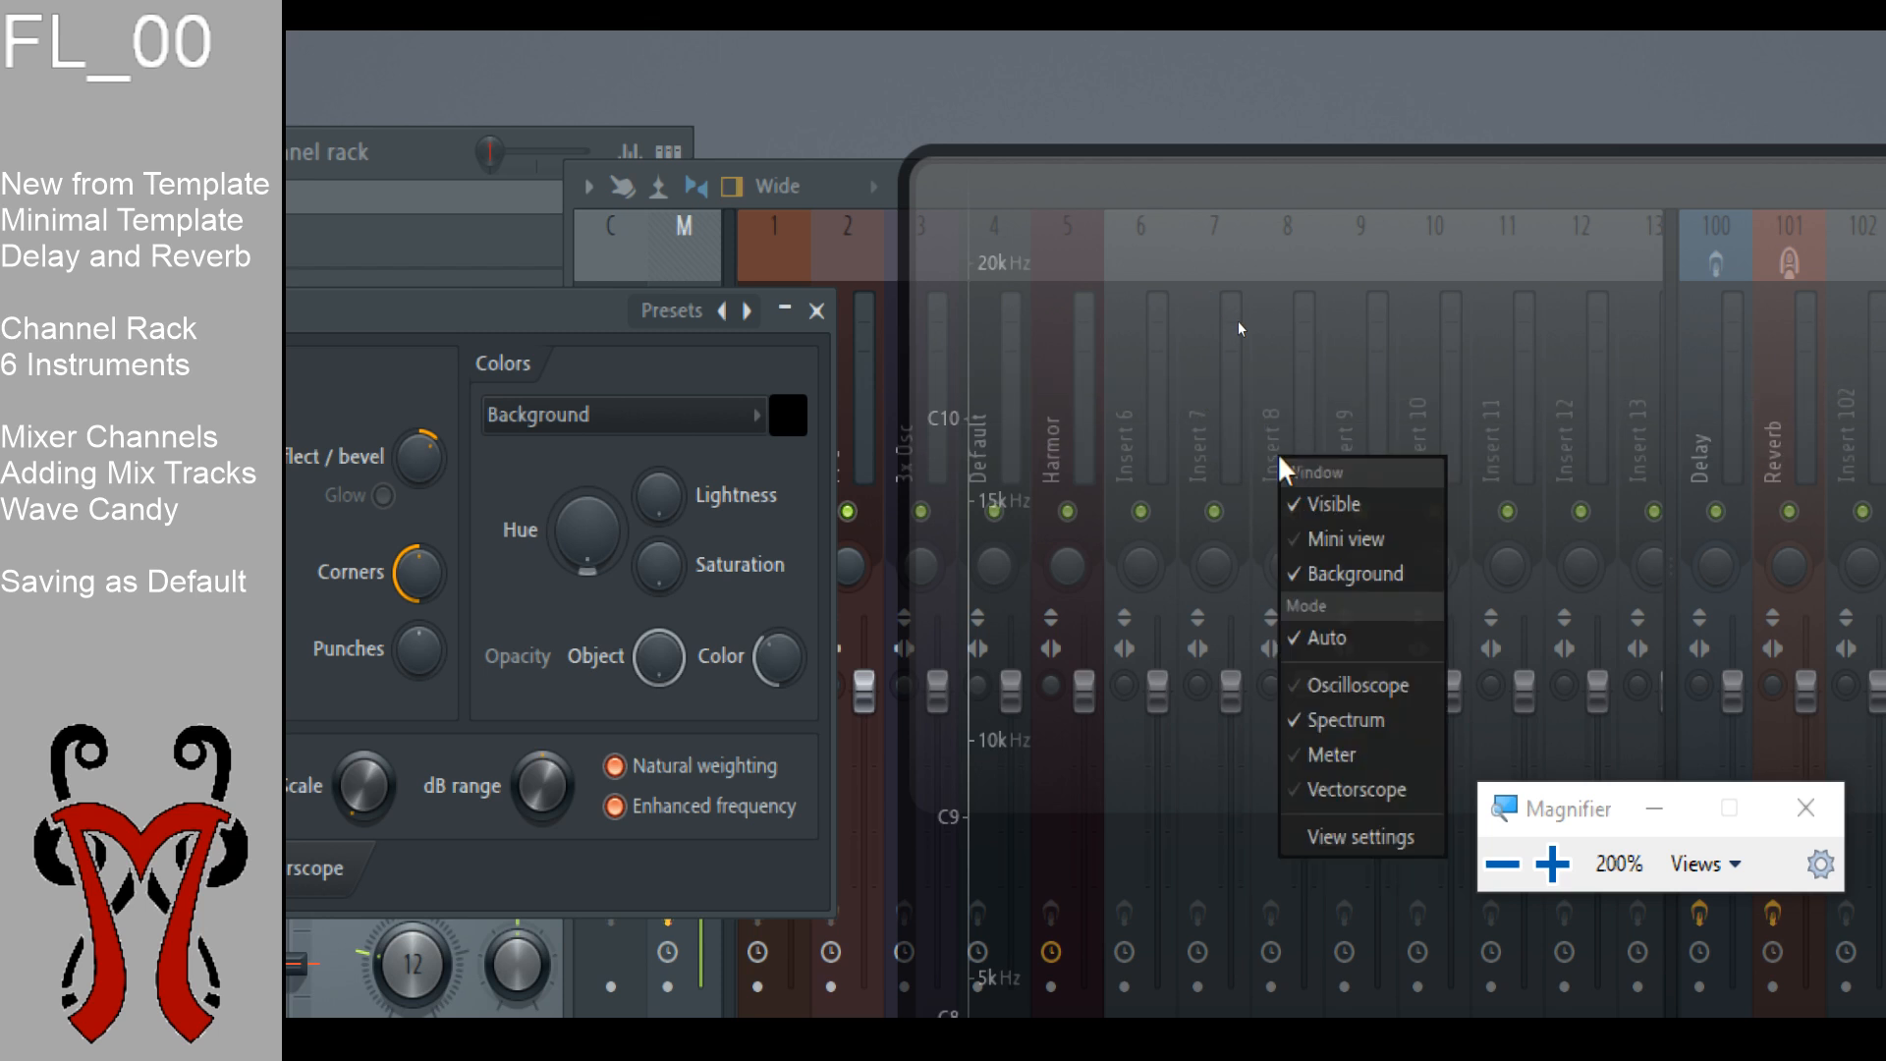
click(1239, 379)
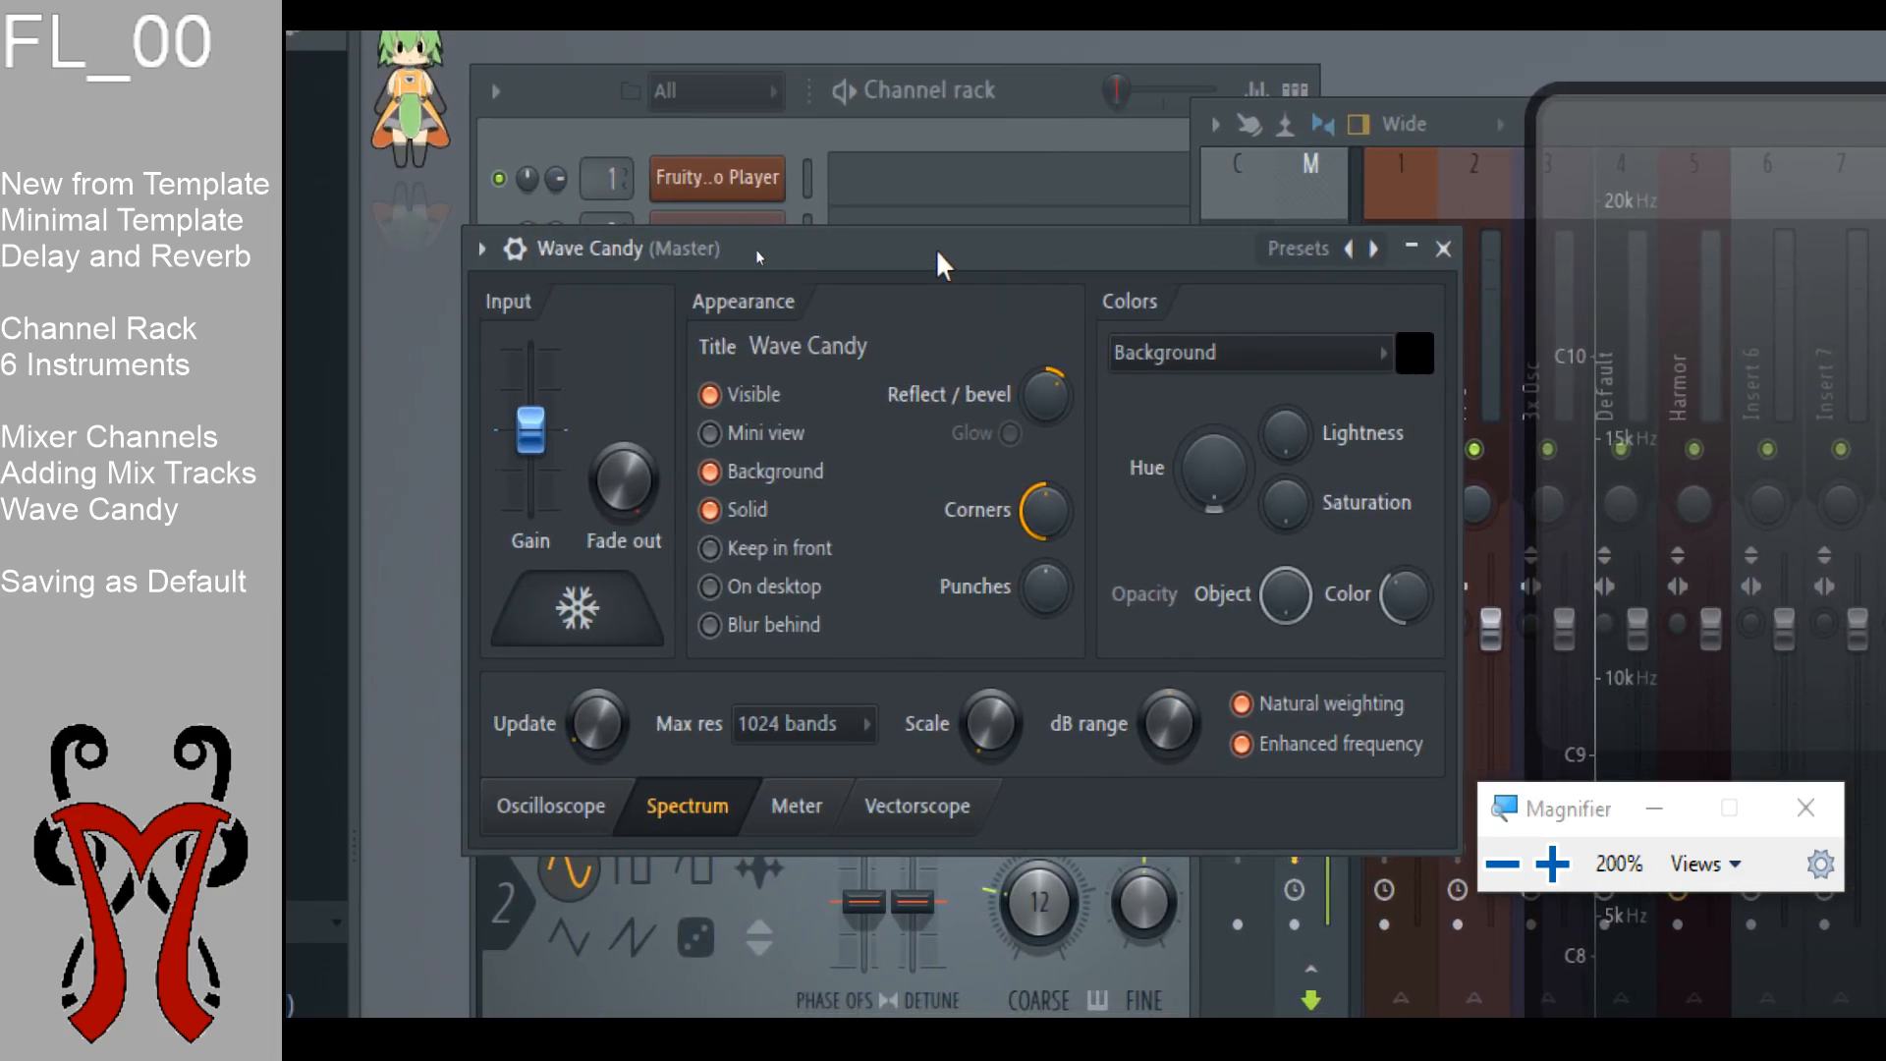
Step: Shift the Wave Candy settings window slightly, bring the channel rack to the front and select the 3x Osc channel
drag(938, 253, 970, 245)
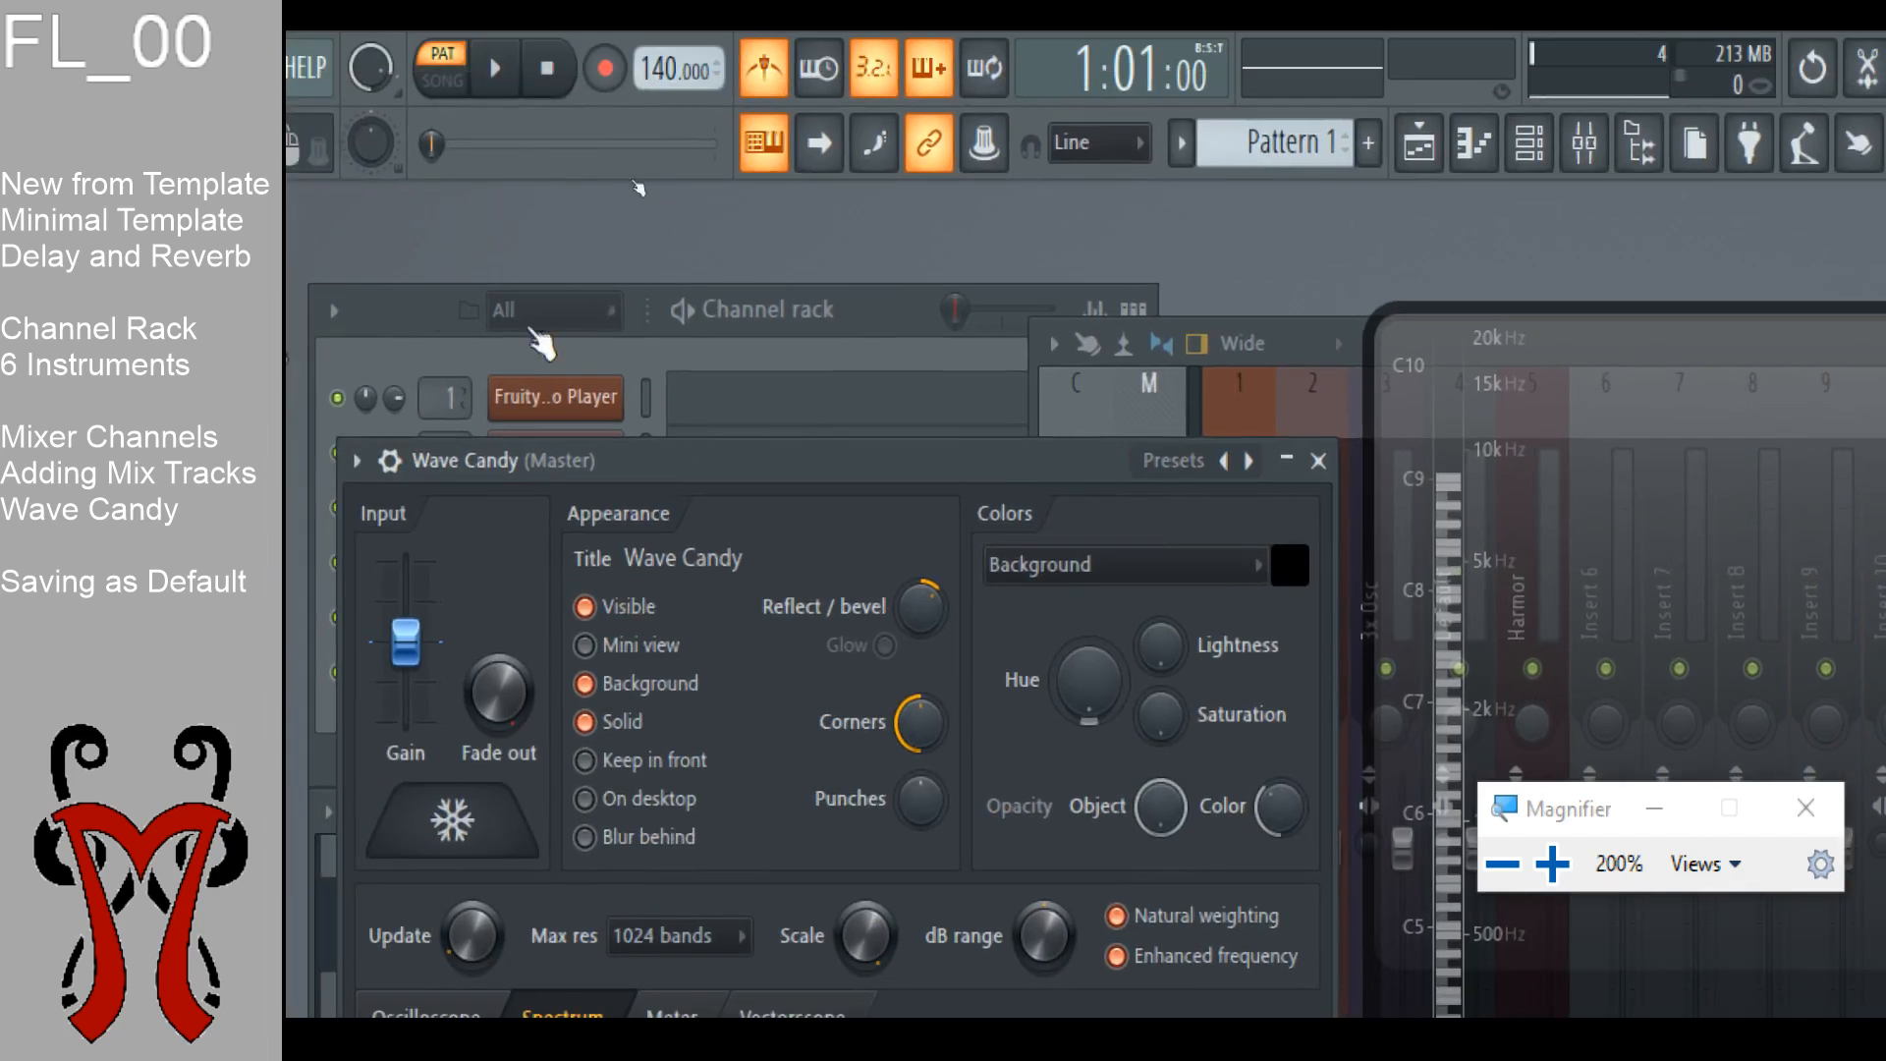
click(843, 339)
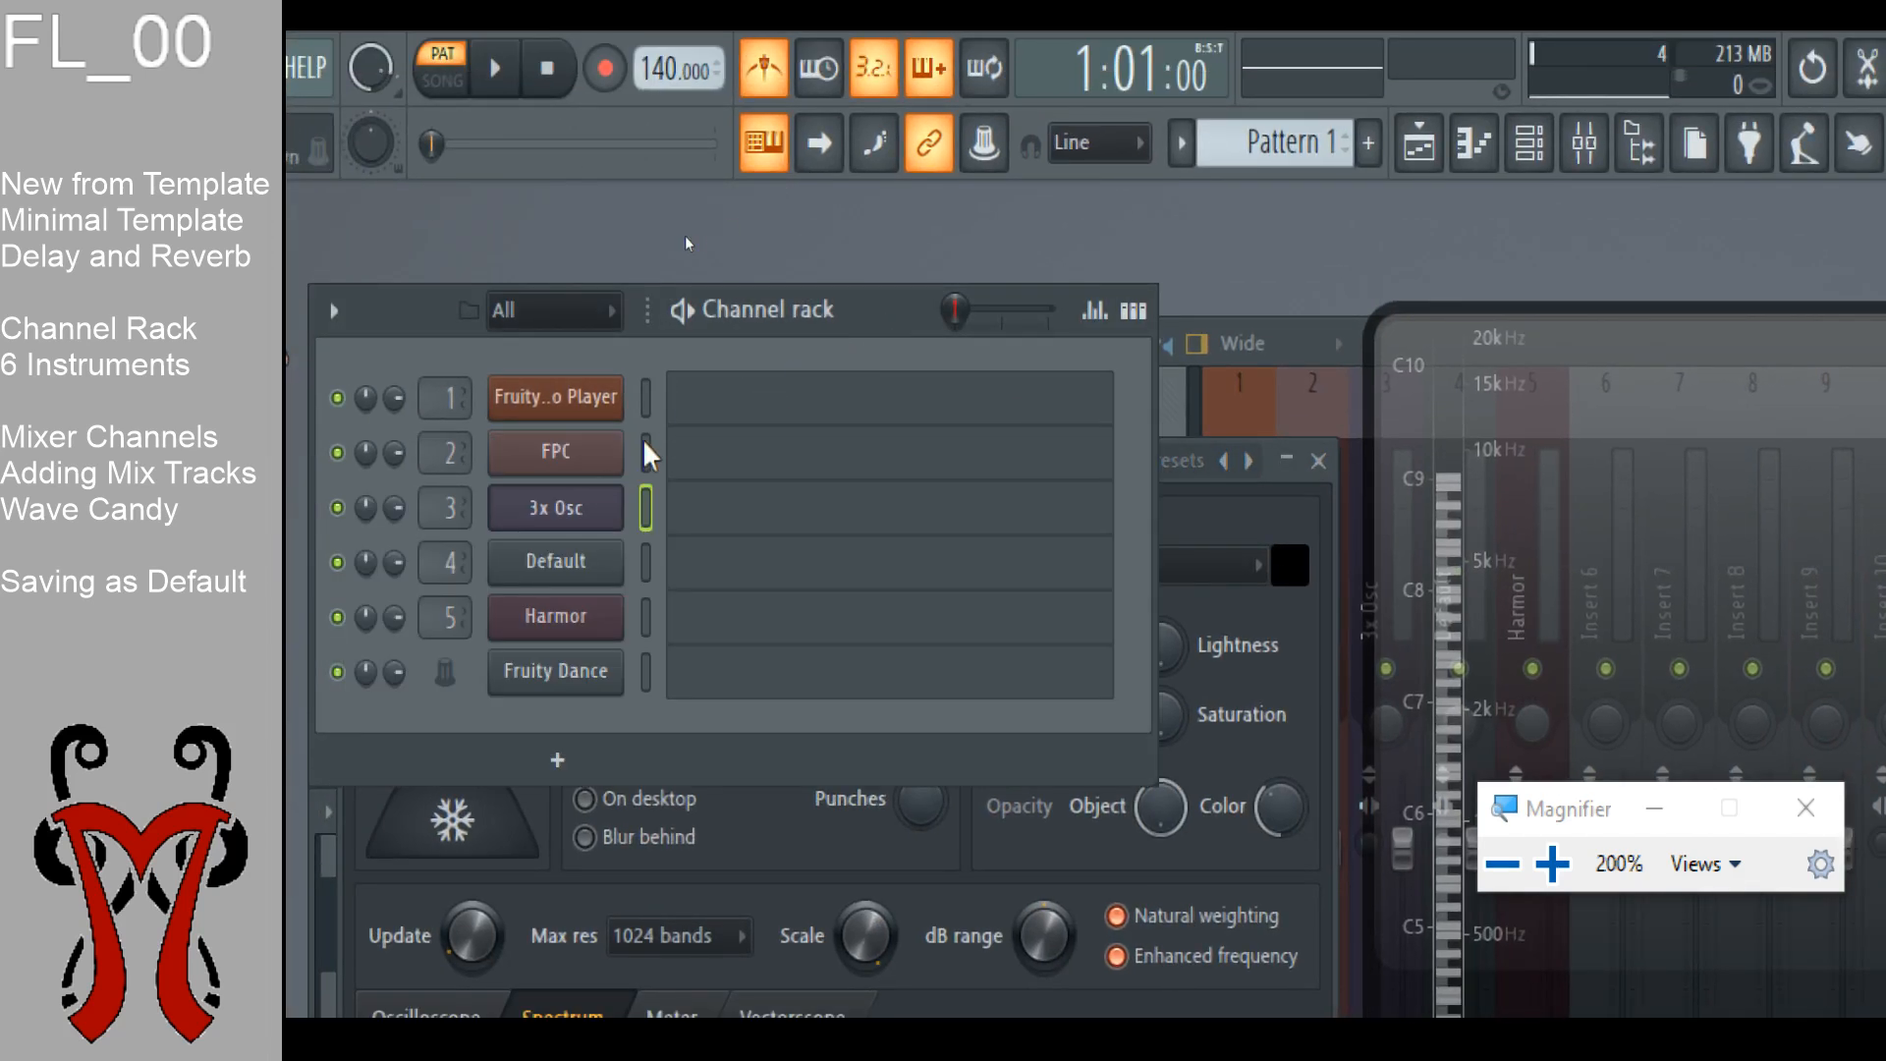
click(526, 518)
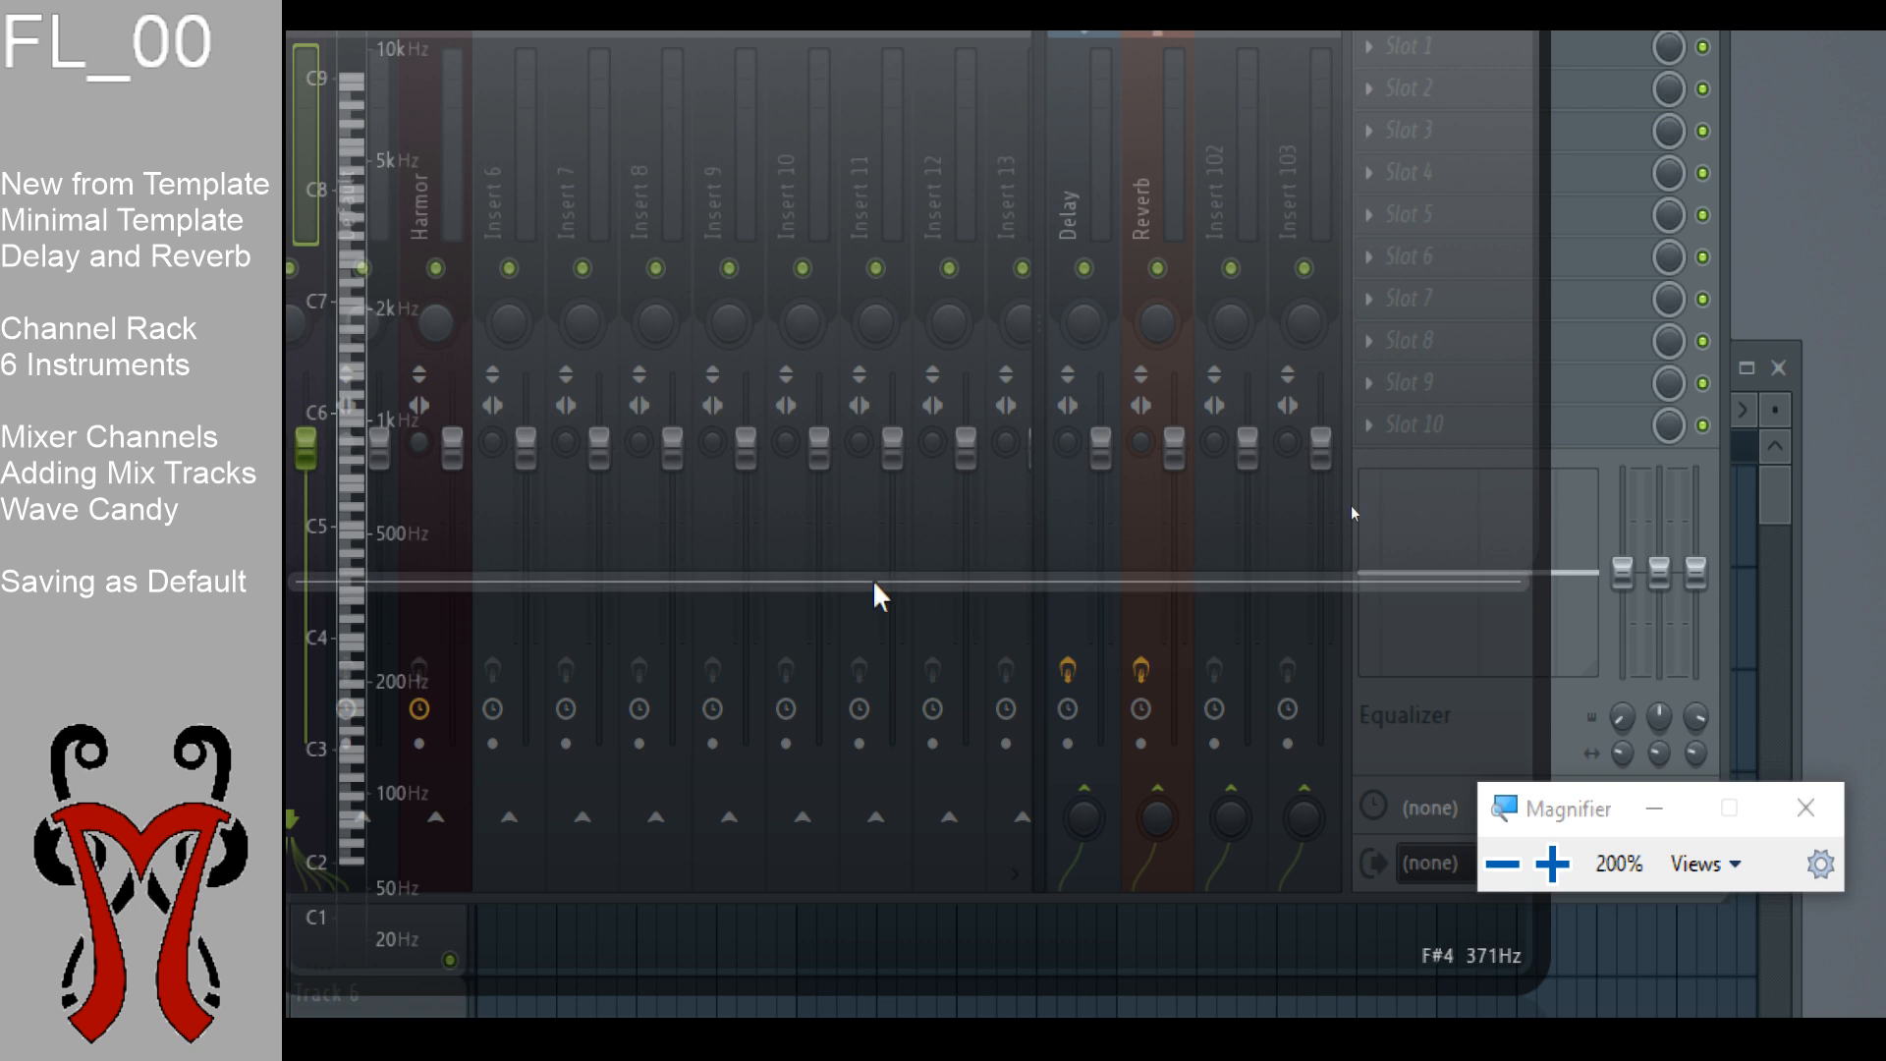
Step: Bring the mixer to the front and lower the Wave Candy display so it mostly covers the Playlist area
key(super+Escape)
drag(1379, 476, 1470, 657)
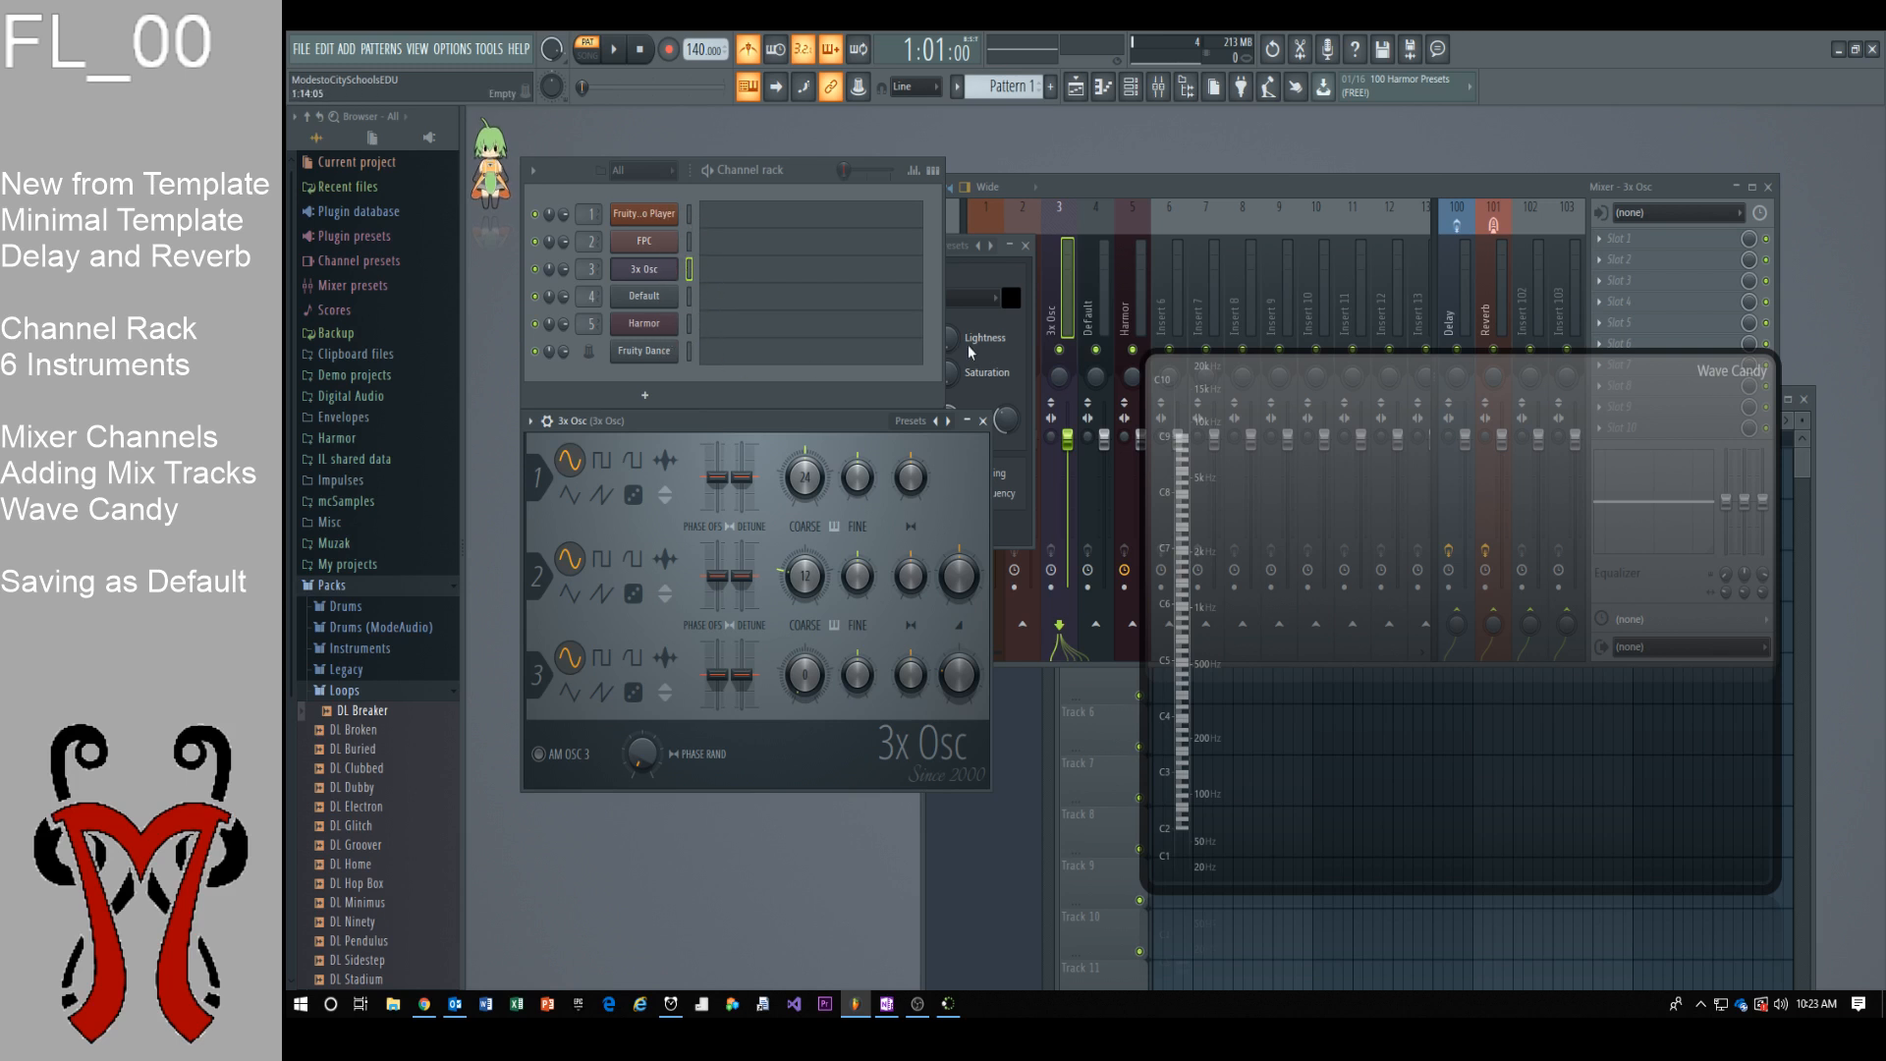
click(1269, 184)
drag(1431, 422, 1435, 548)
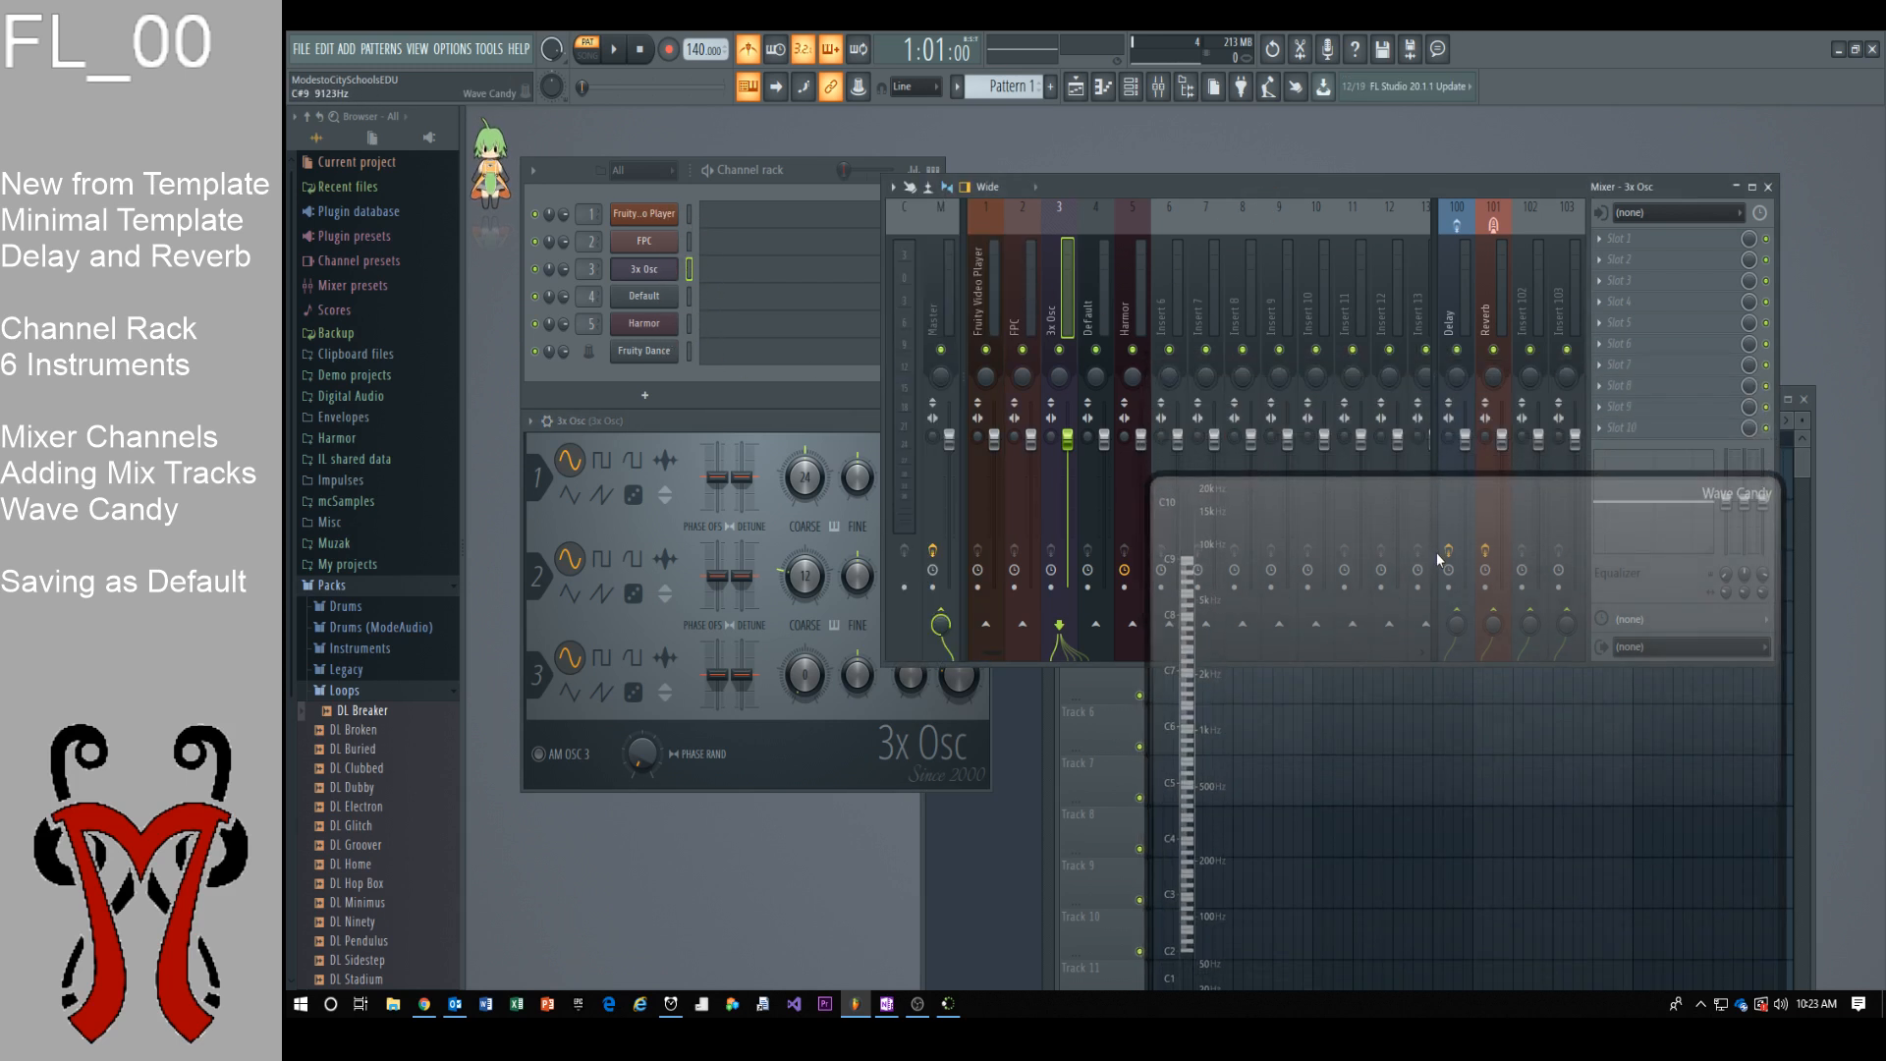
Step: Select the Fruity Video Player mixer track and start saving the project as a new file named default in the Templates folder
click(982, 315)
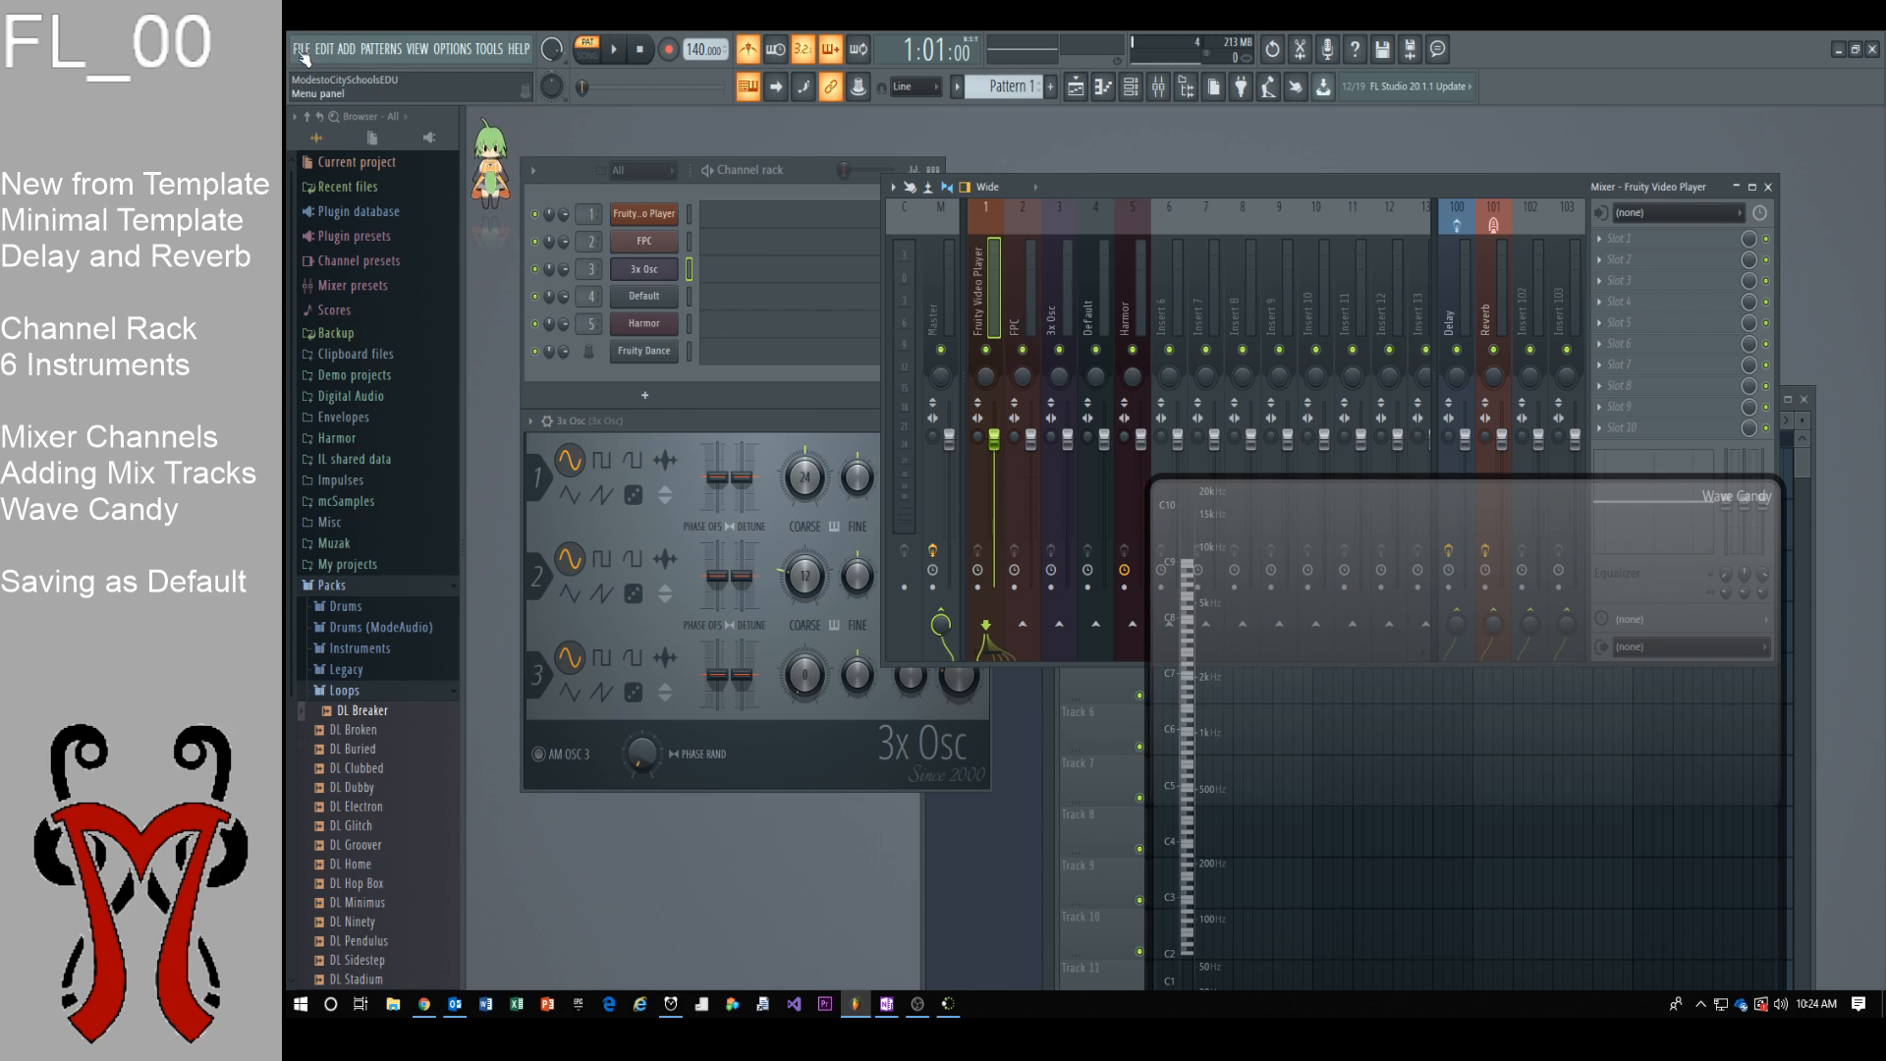
key(super+plus)
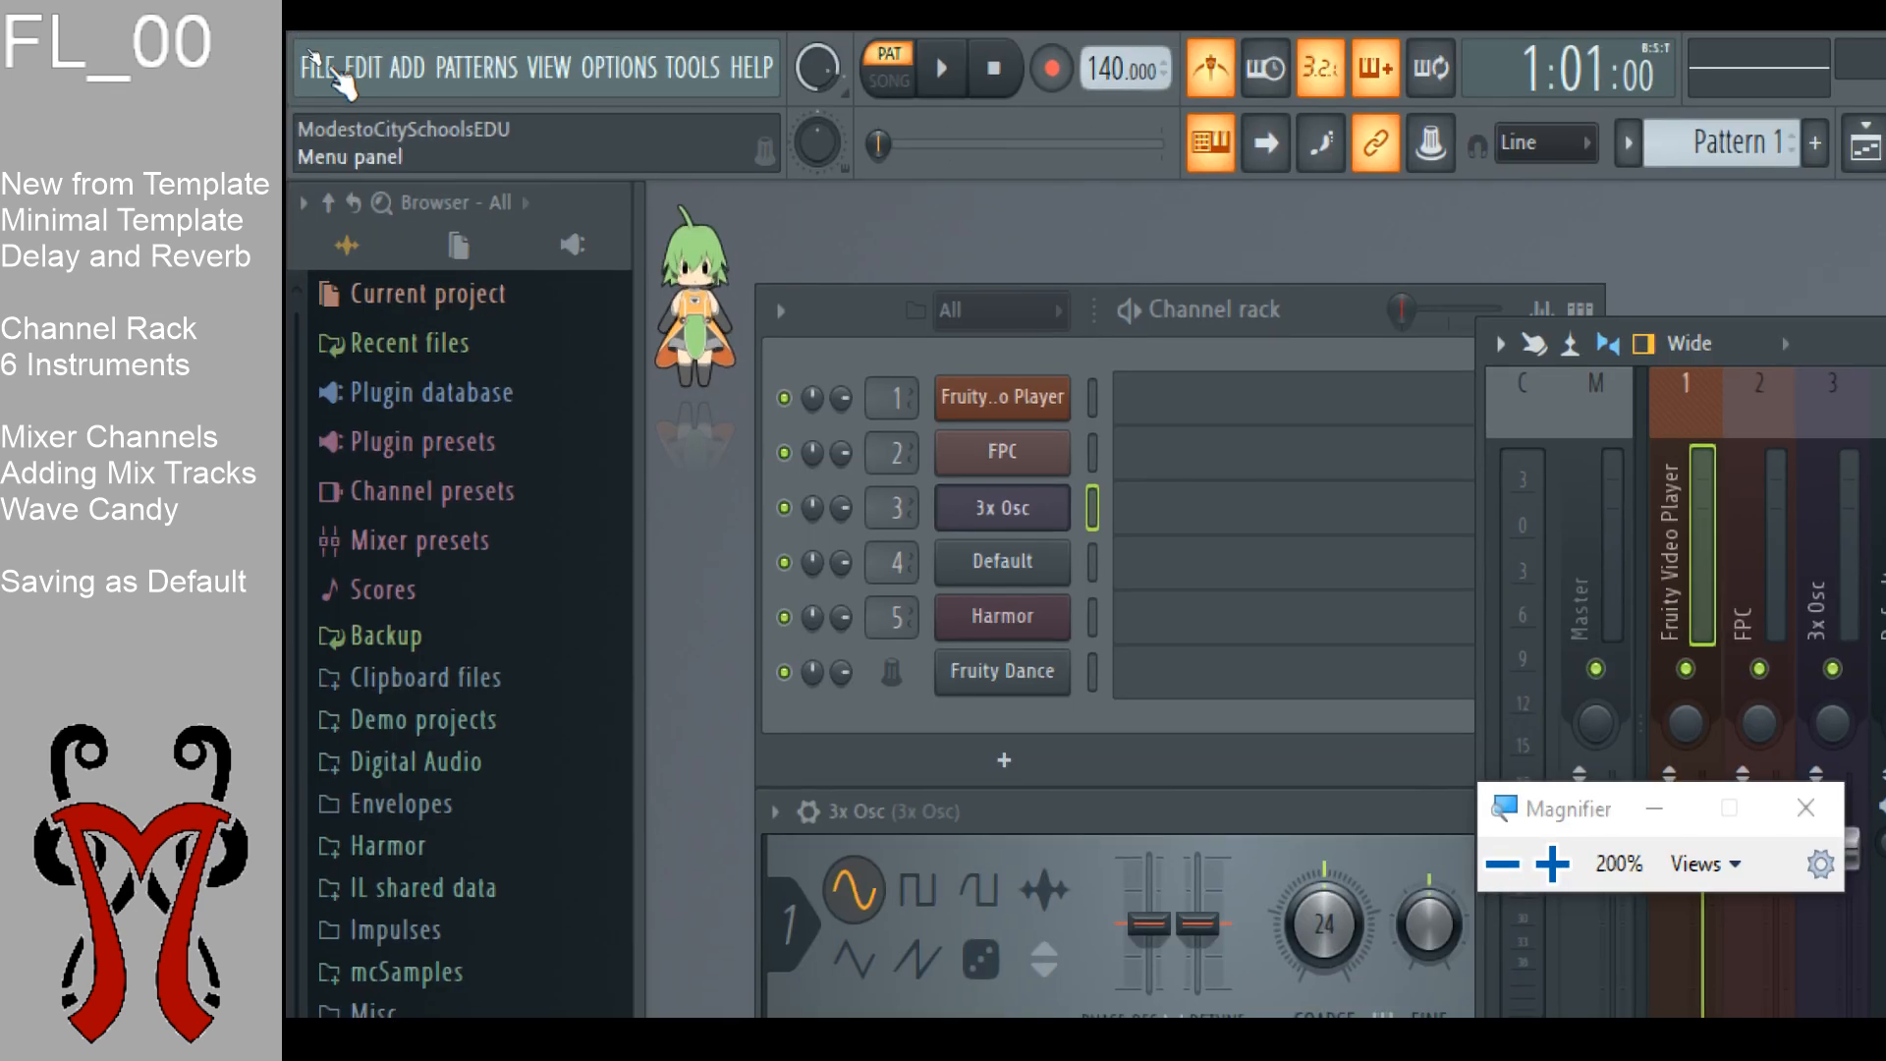
click(304, 49)
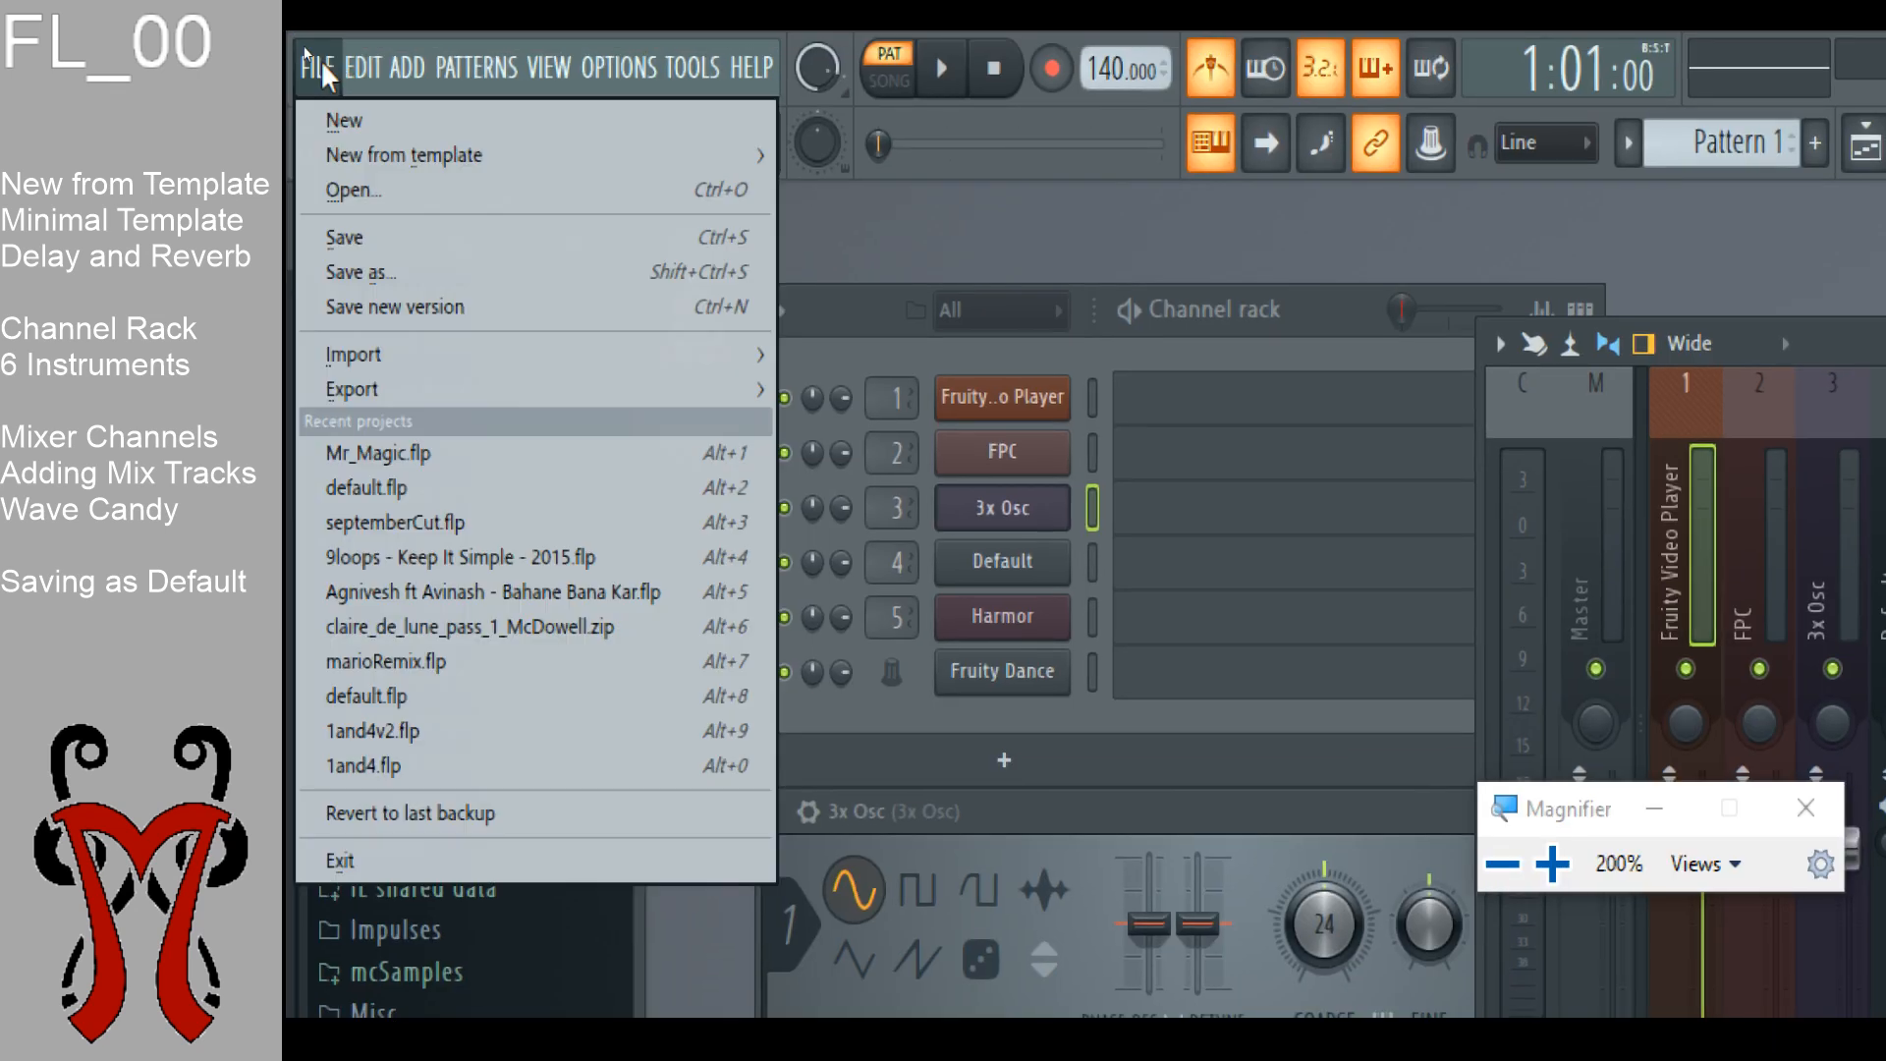
click(393, 275)
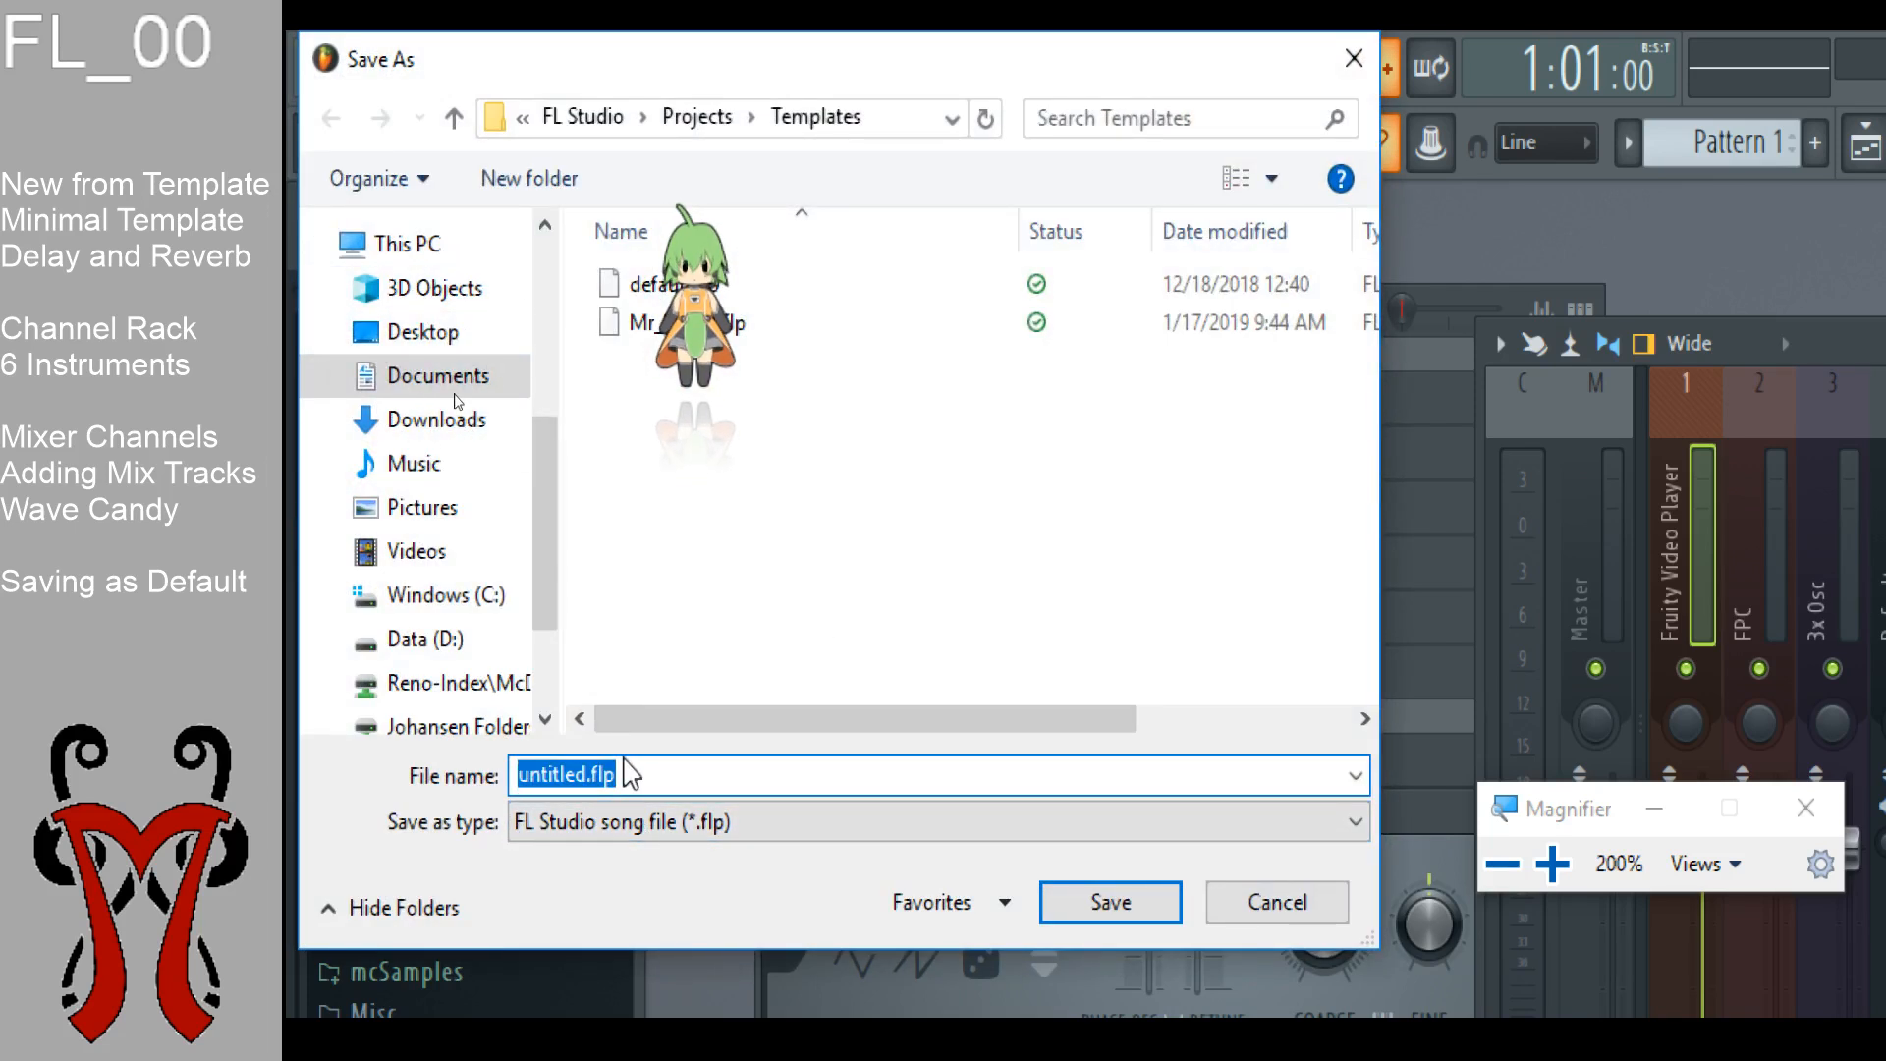
text(default)
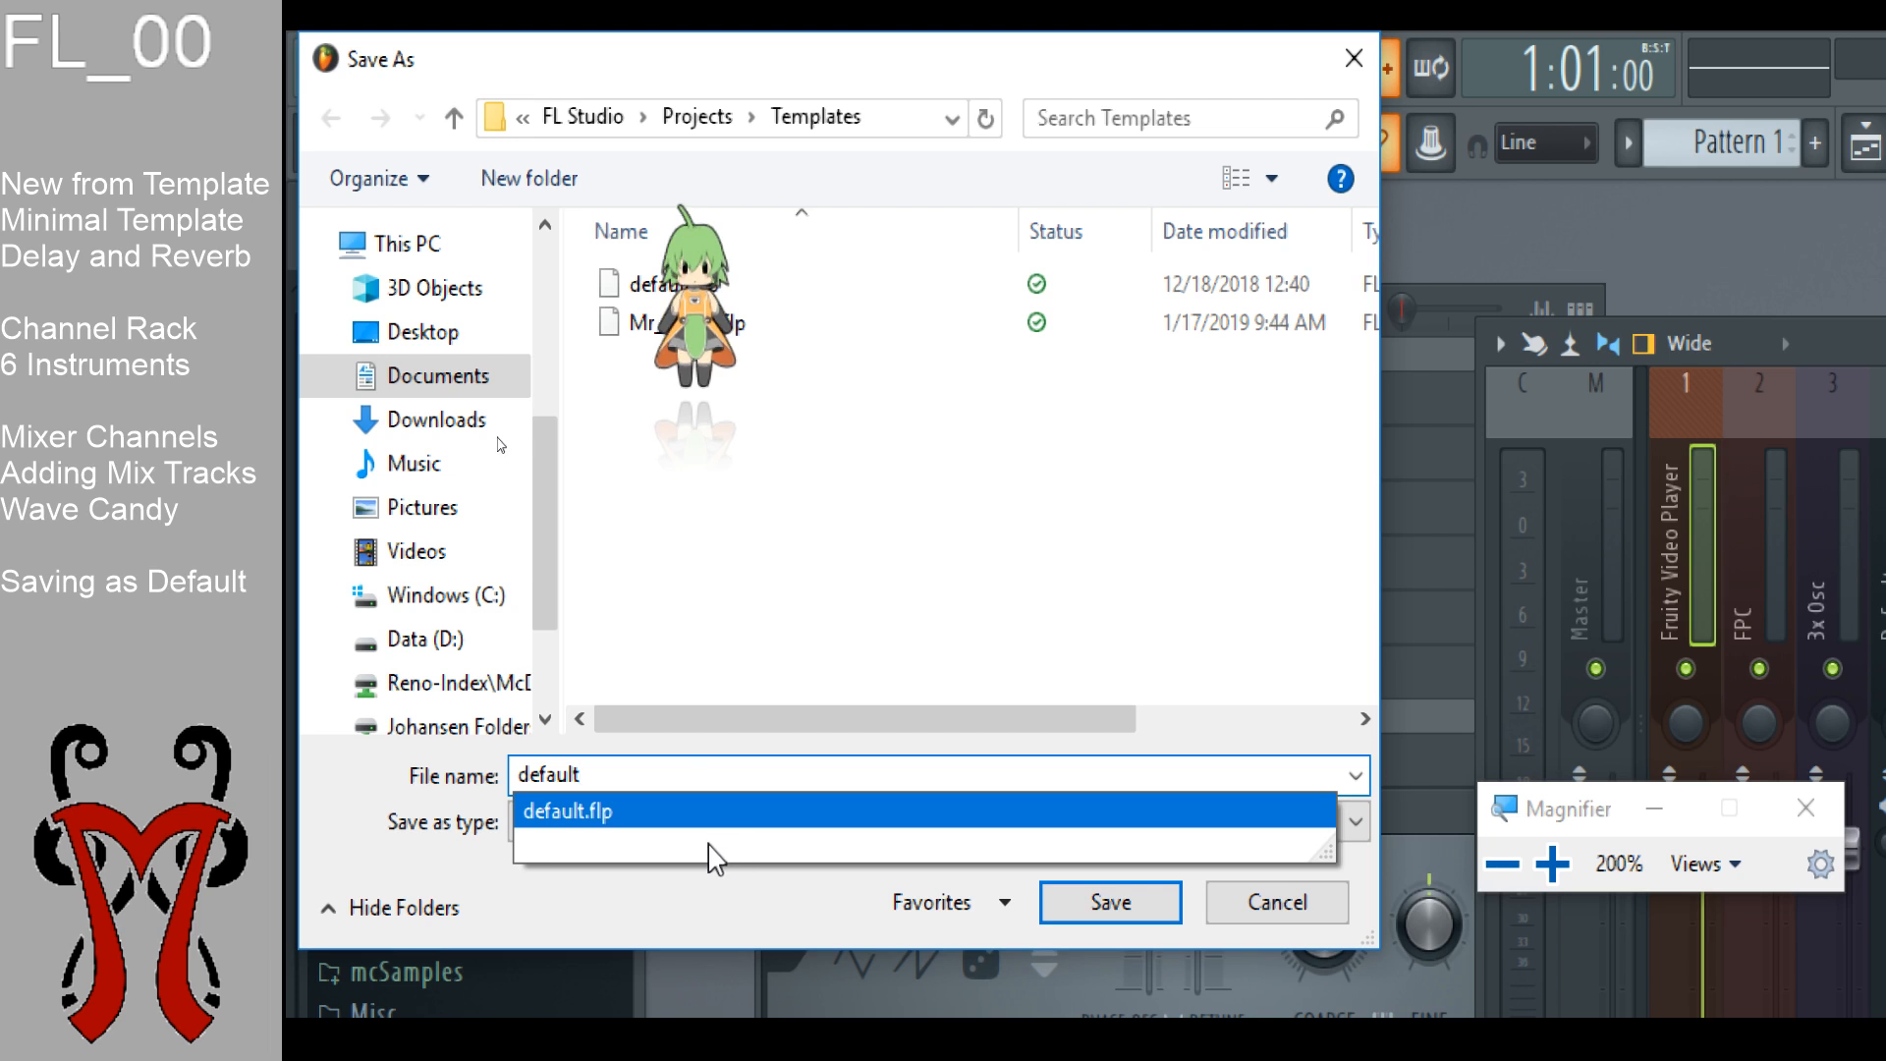
Step: Move the Save As dialog clear of the dancing character, choose the existing default.flp as the target and reopen Templates from the Projects folder
click(751, 381)
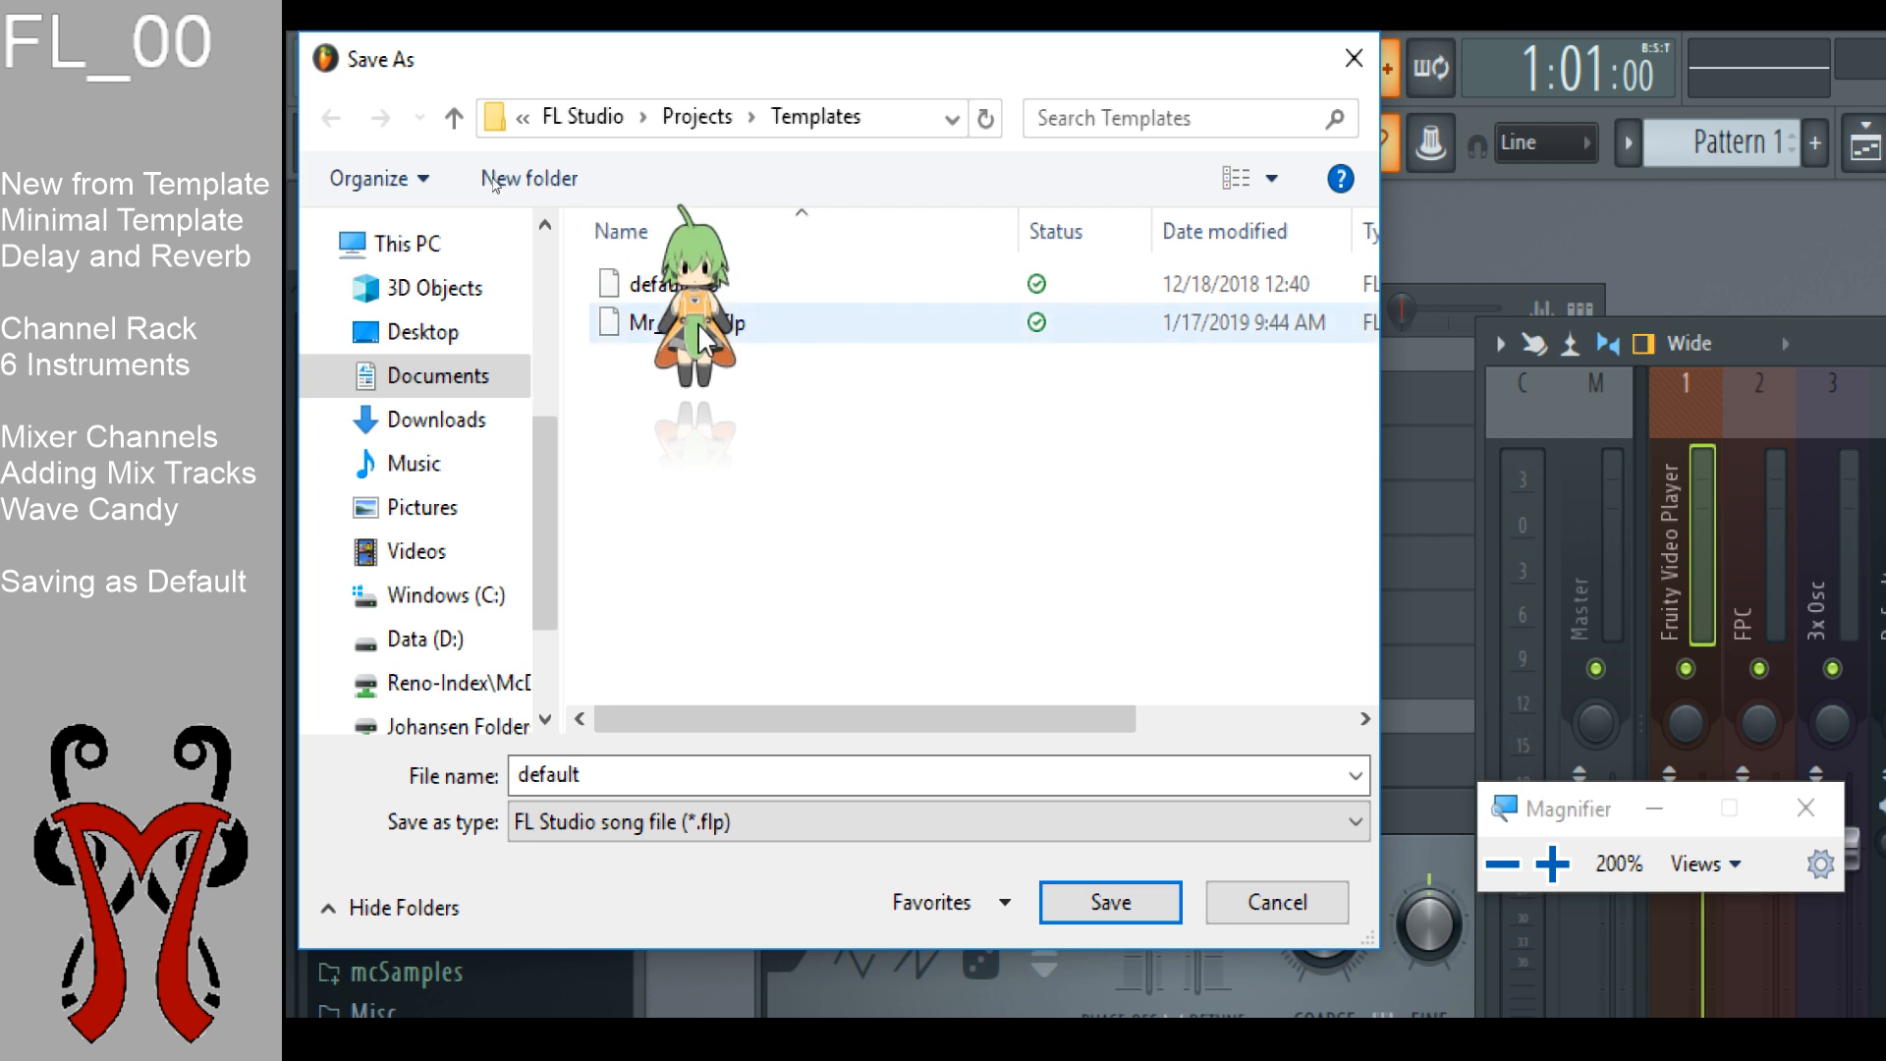
drag(696, 323, 812, 472)
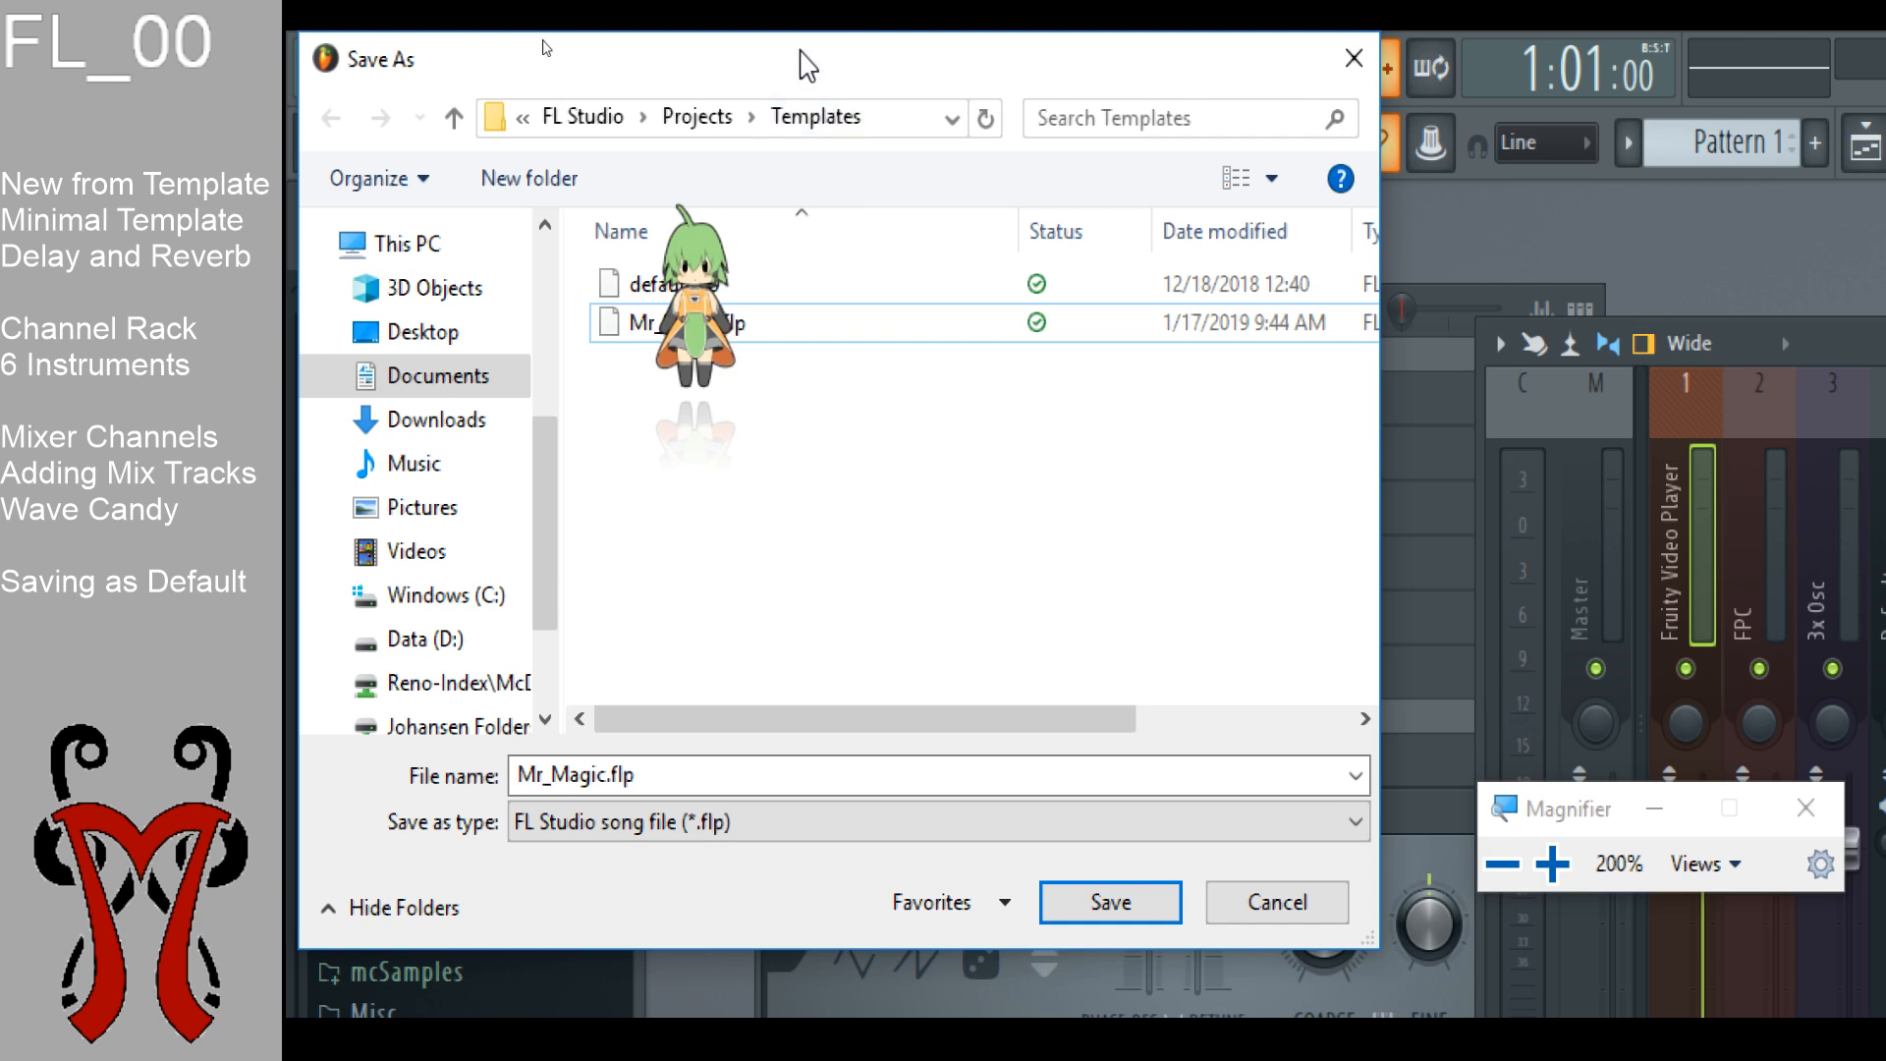
drag(801, 50, 1159, 71)
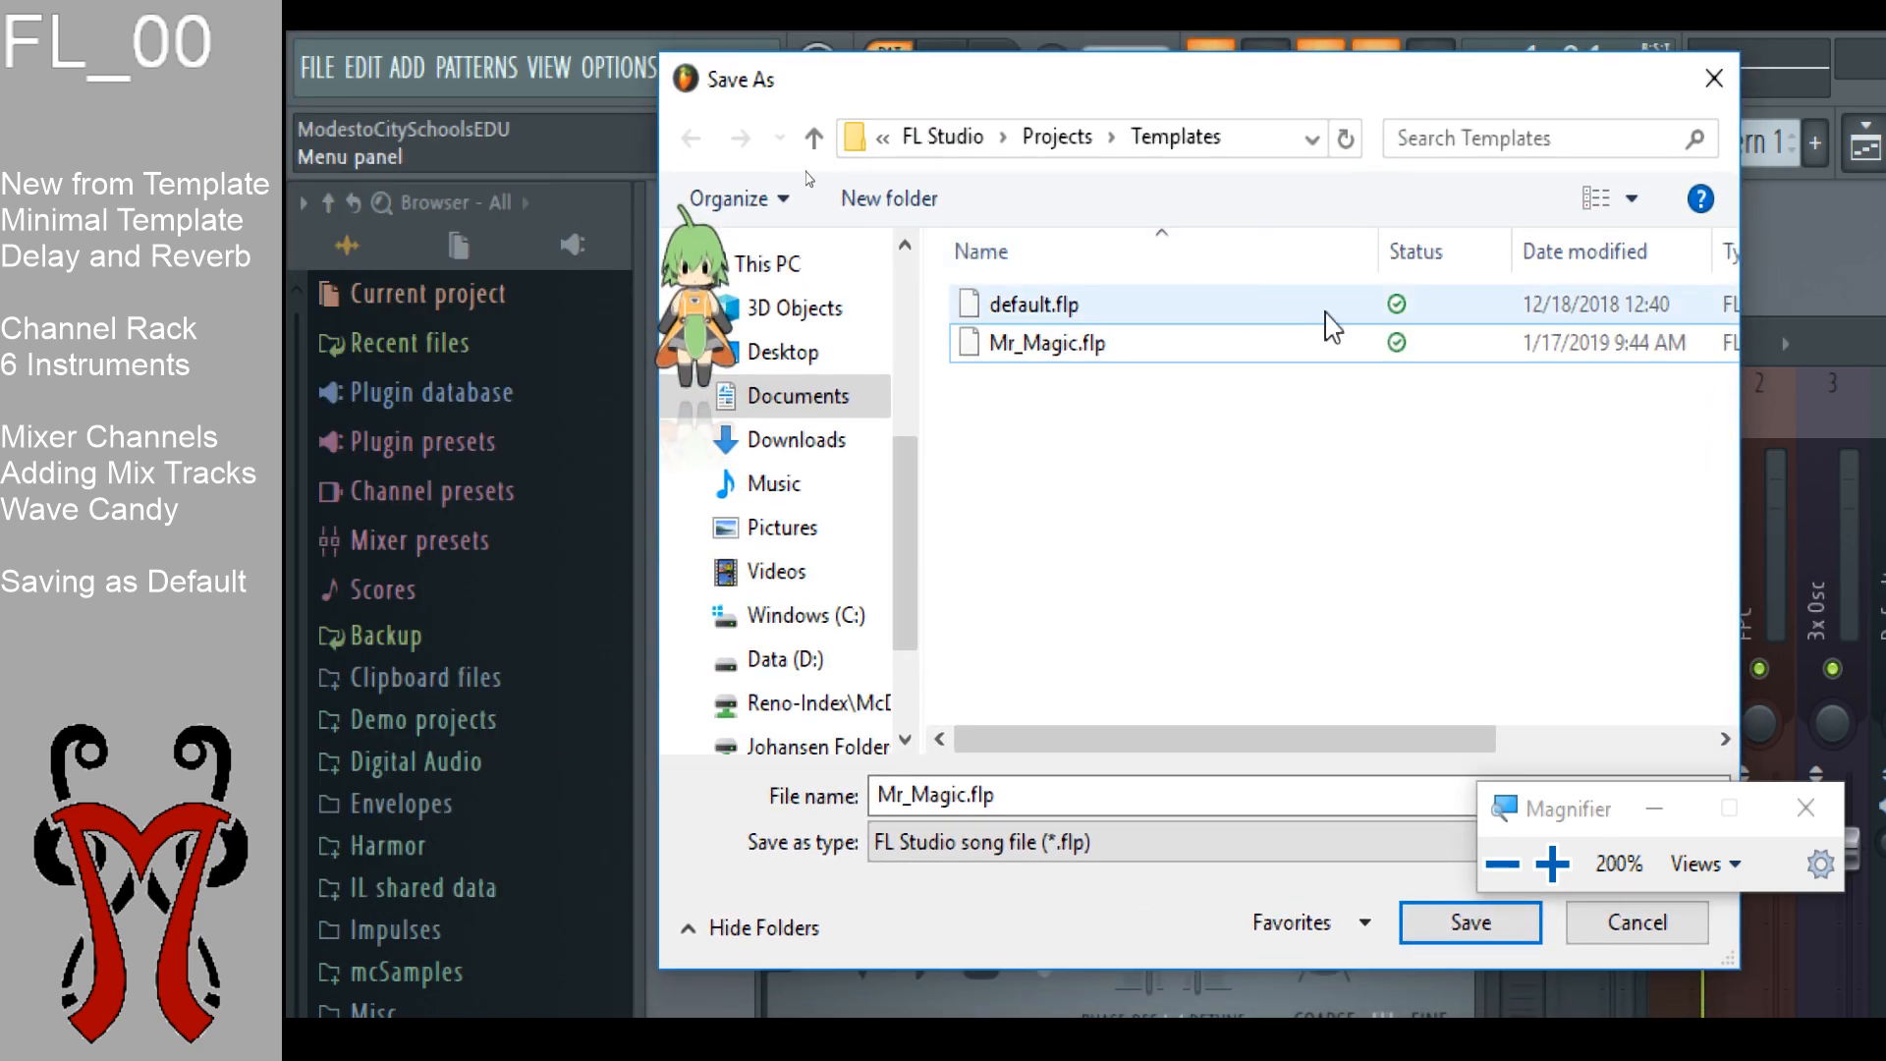
click(982, 307)
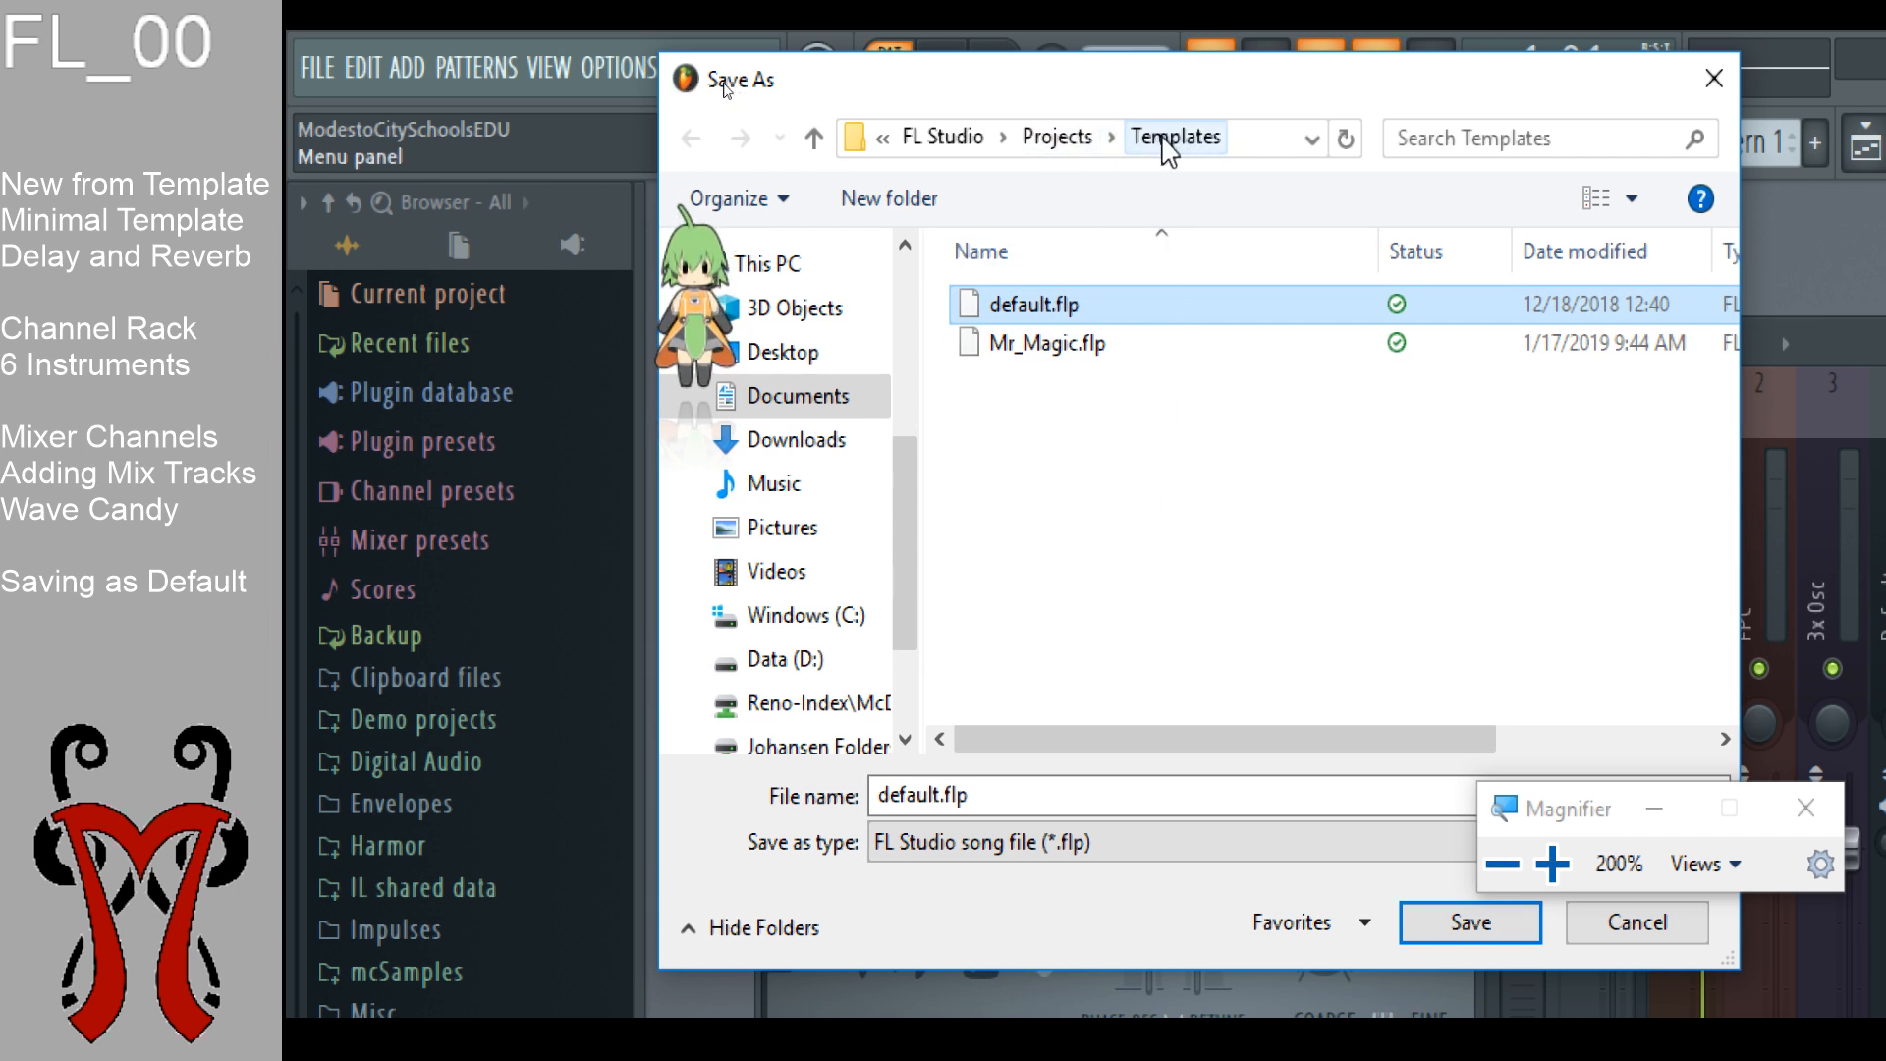
click(1059, 138)
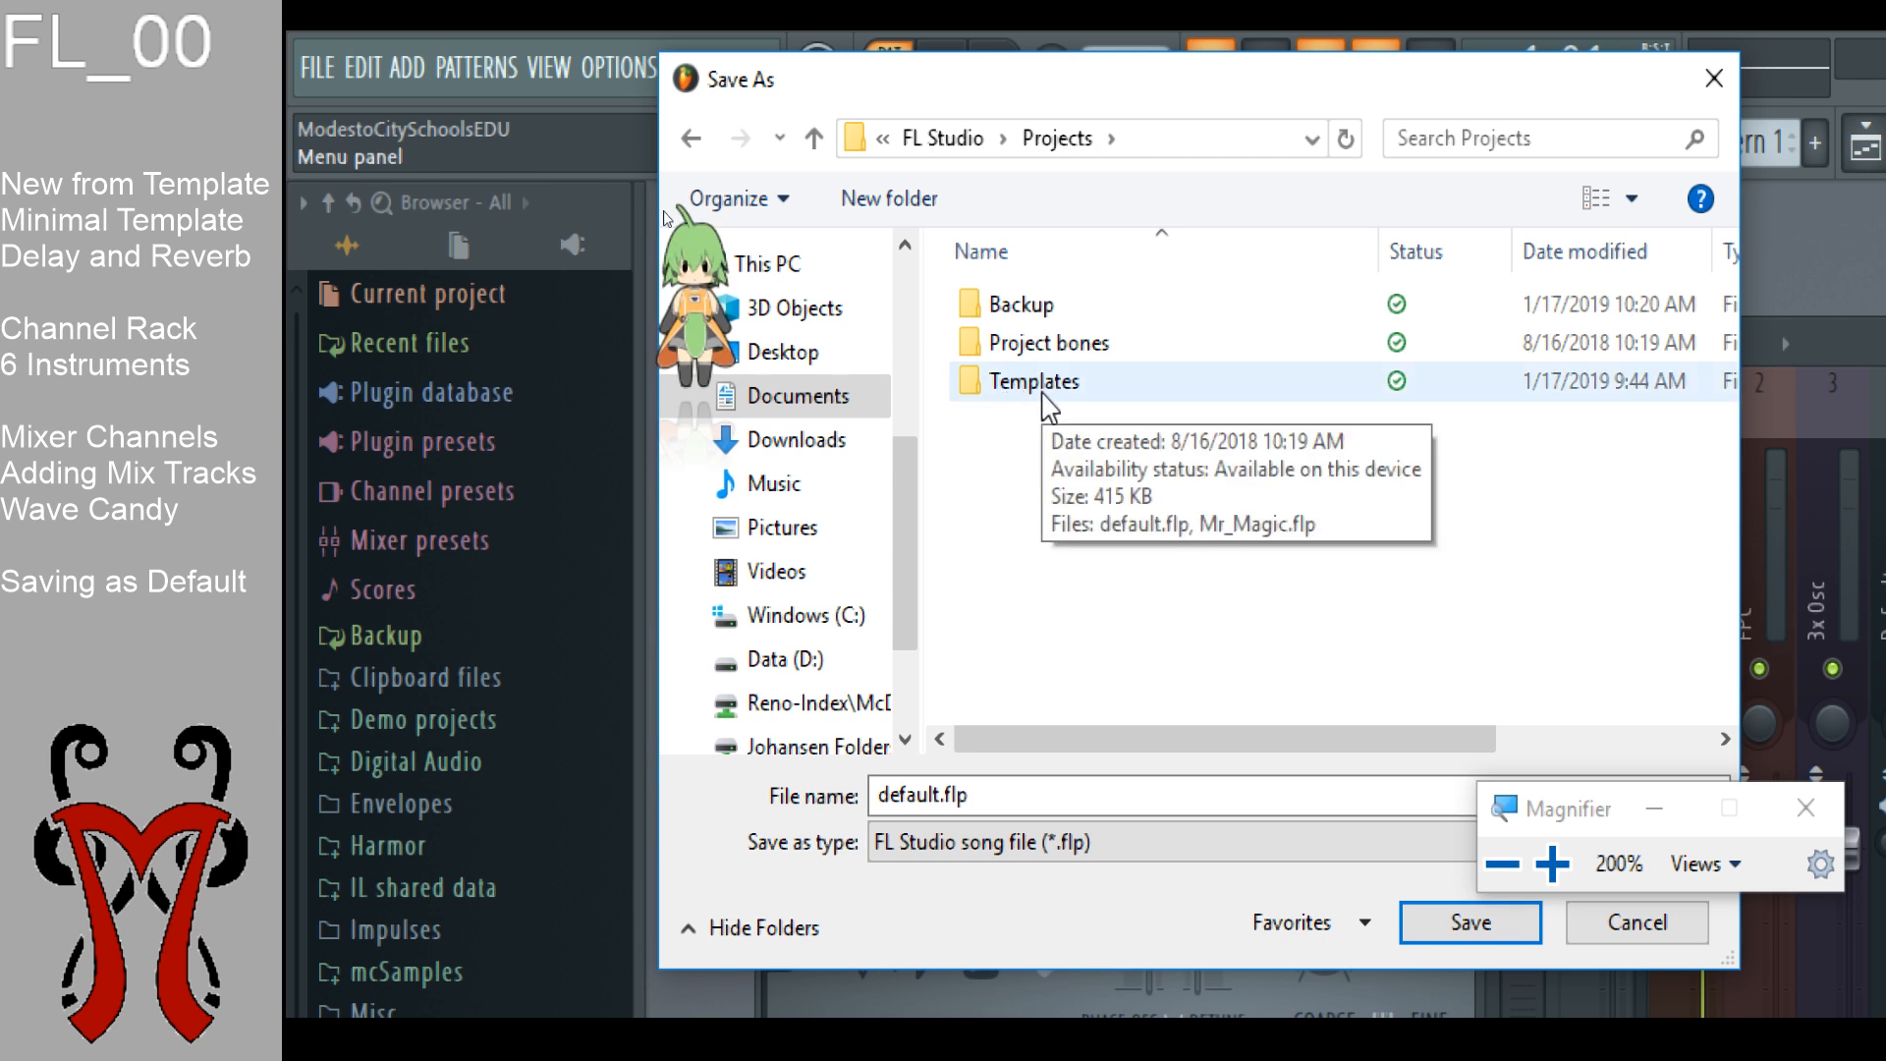
double_click(998, 383)
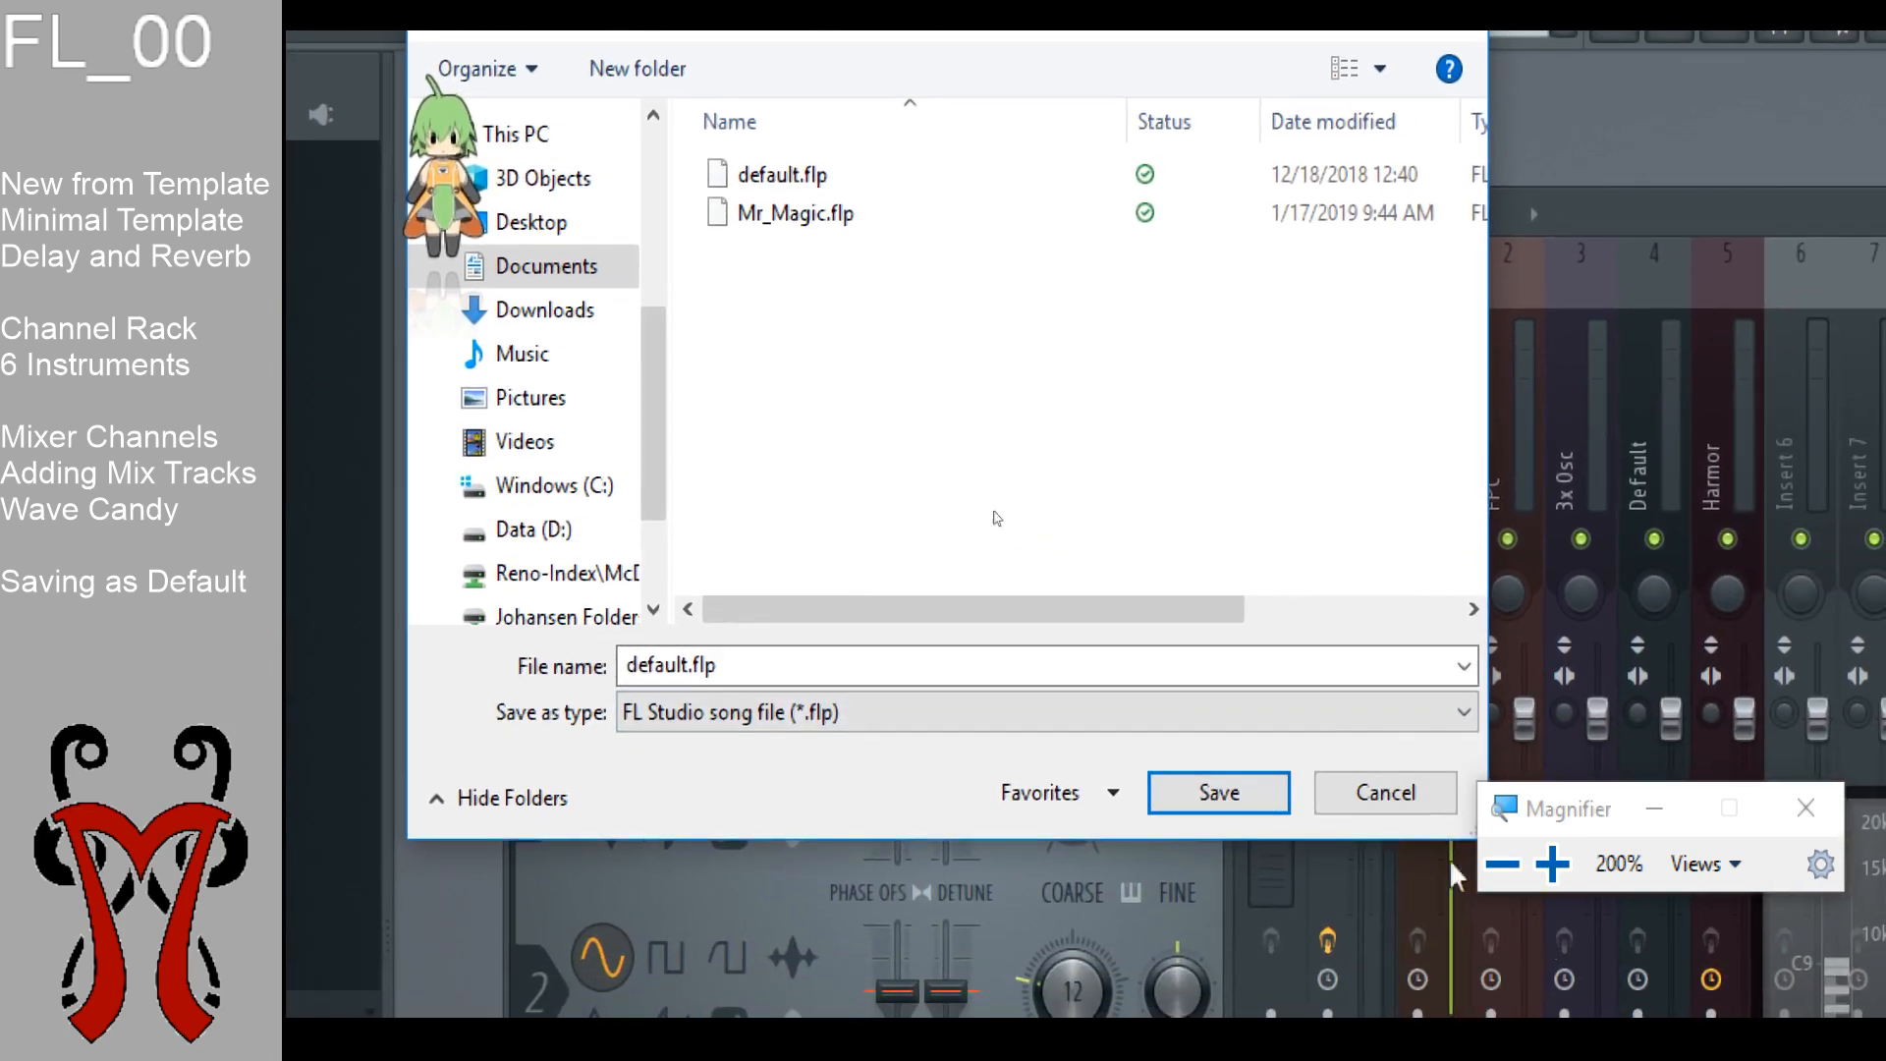
Step: Save the project over the existing default.flp, confirming the replacement, and turn off the screen magnification
click(1419, 897)
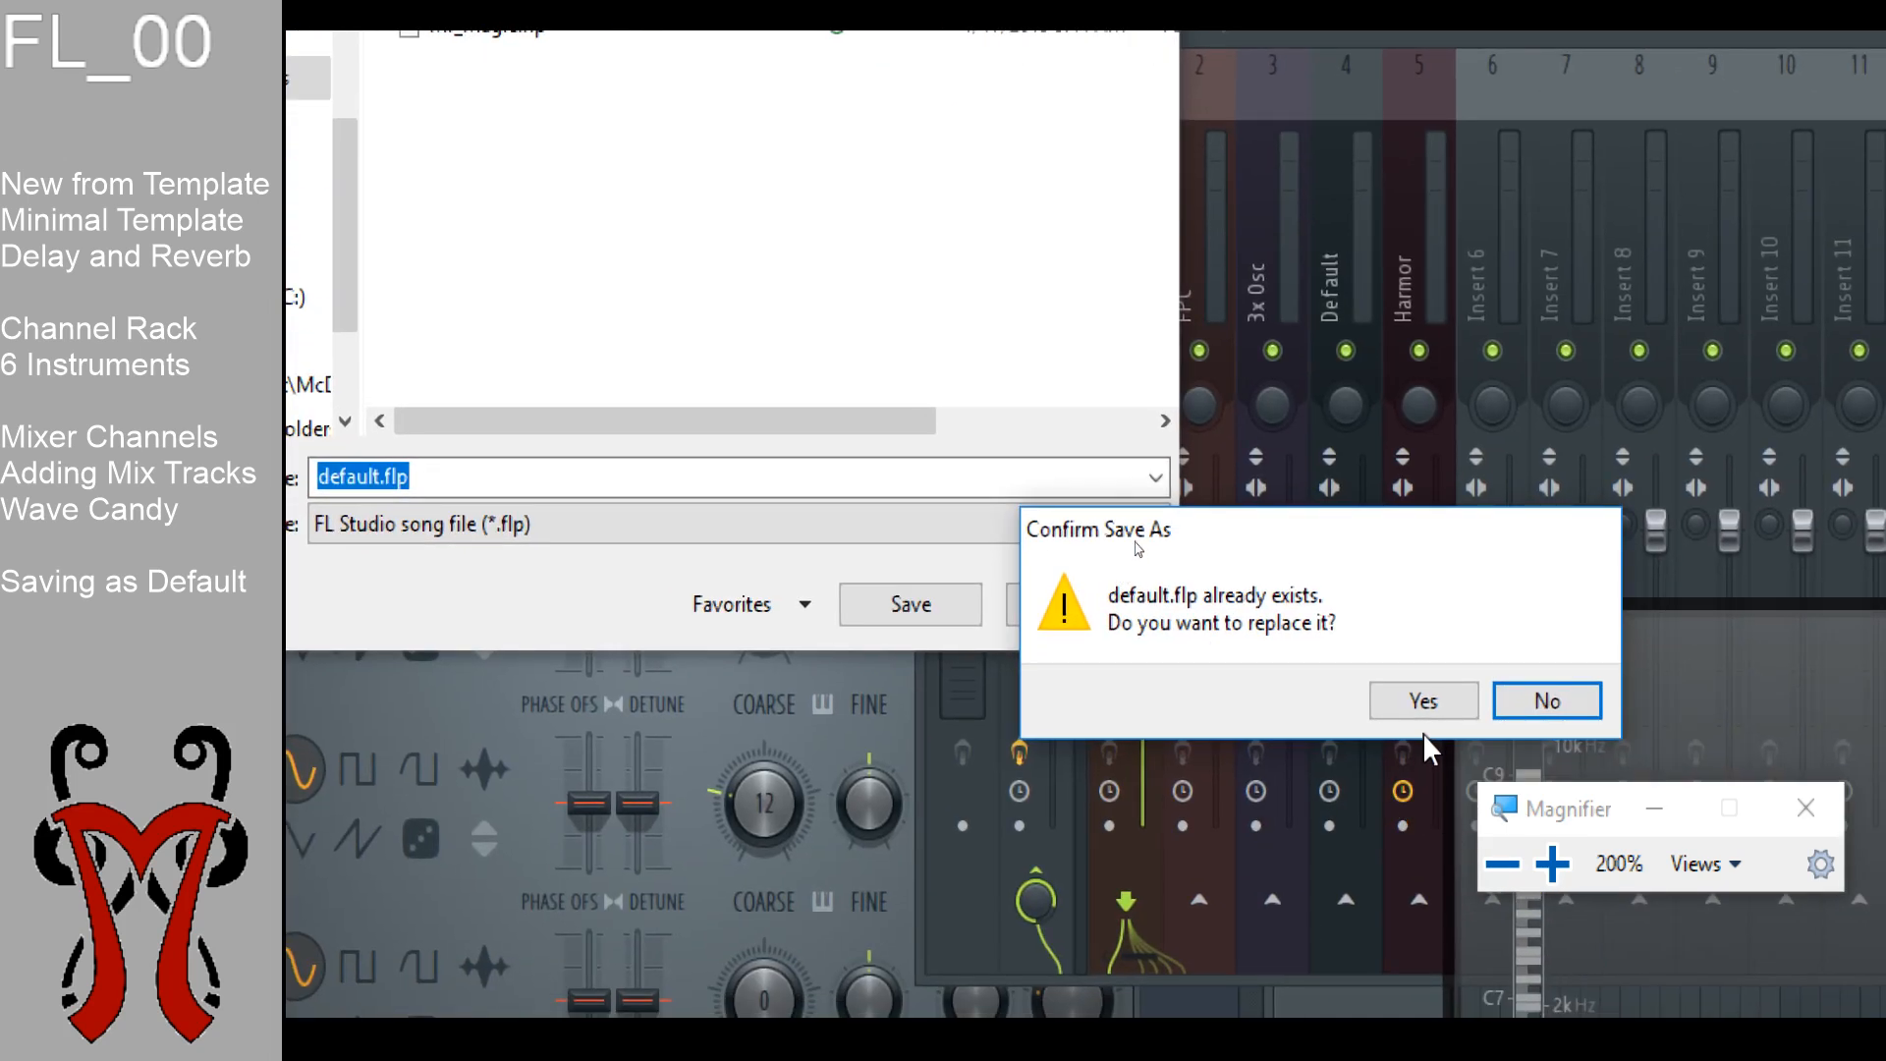
click(1423, 703)
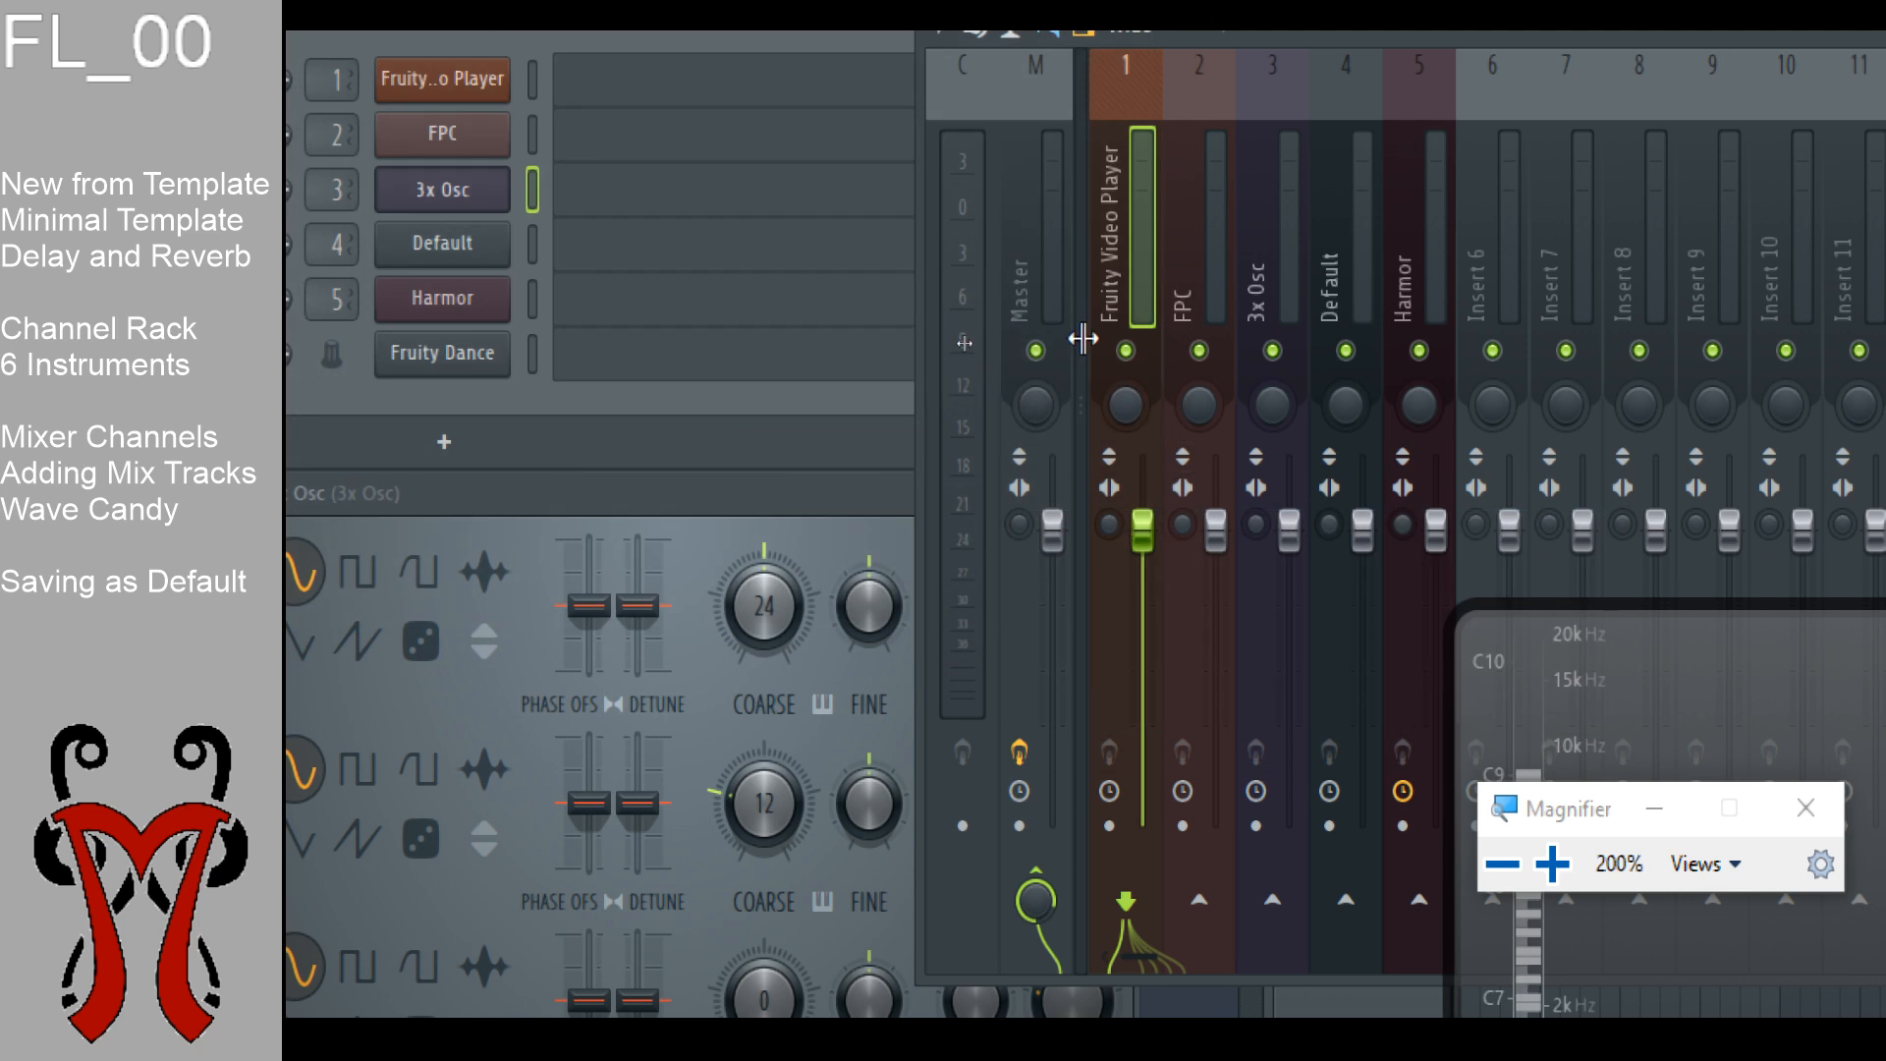
key(super+Escape)
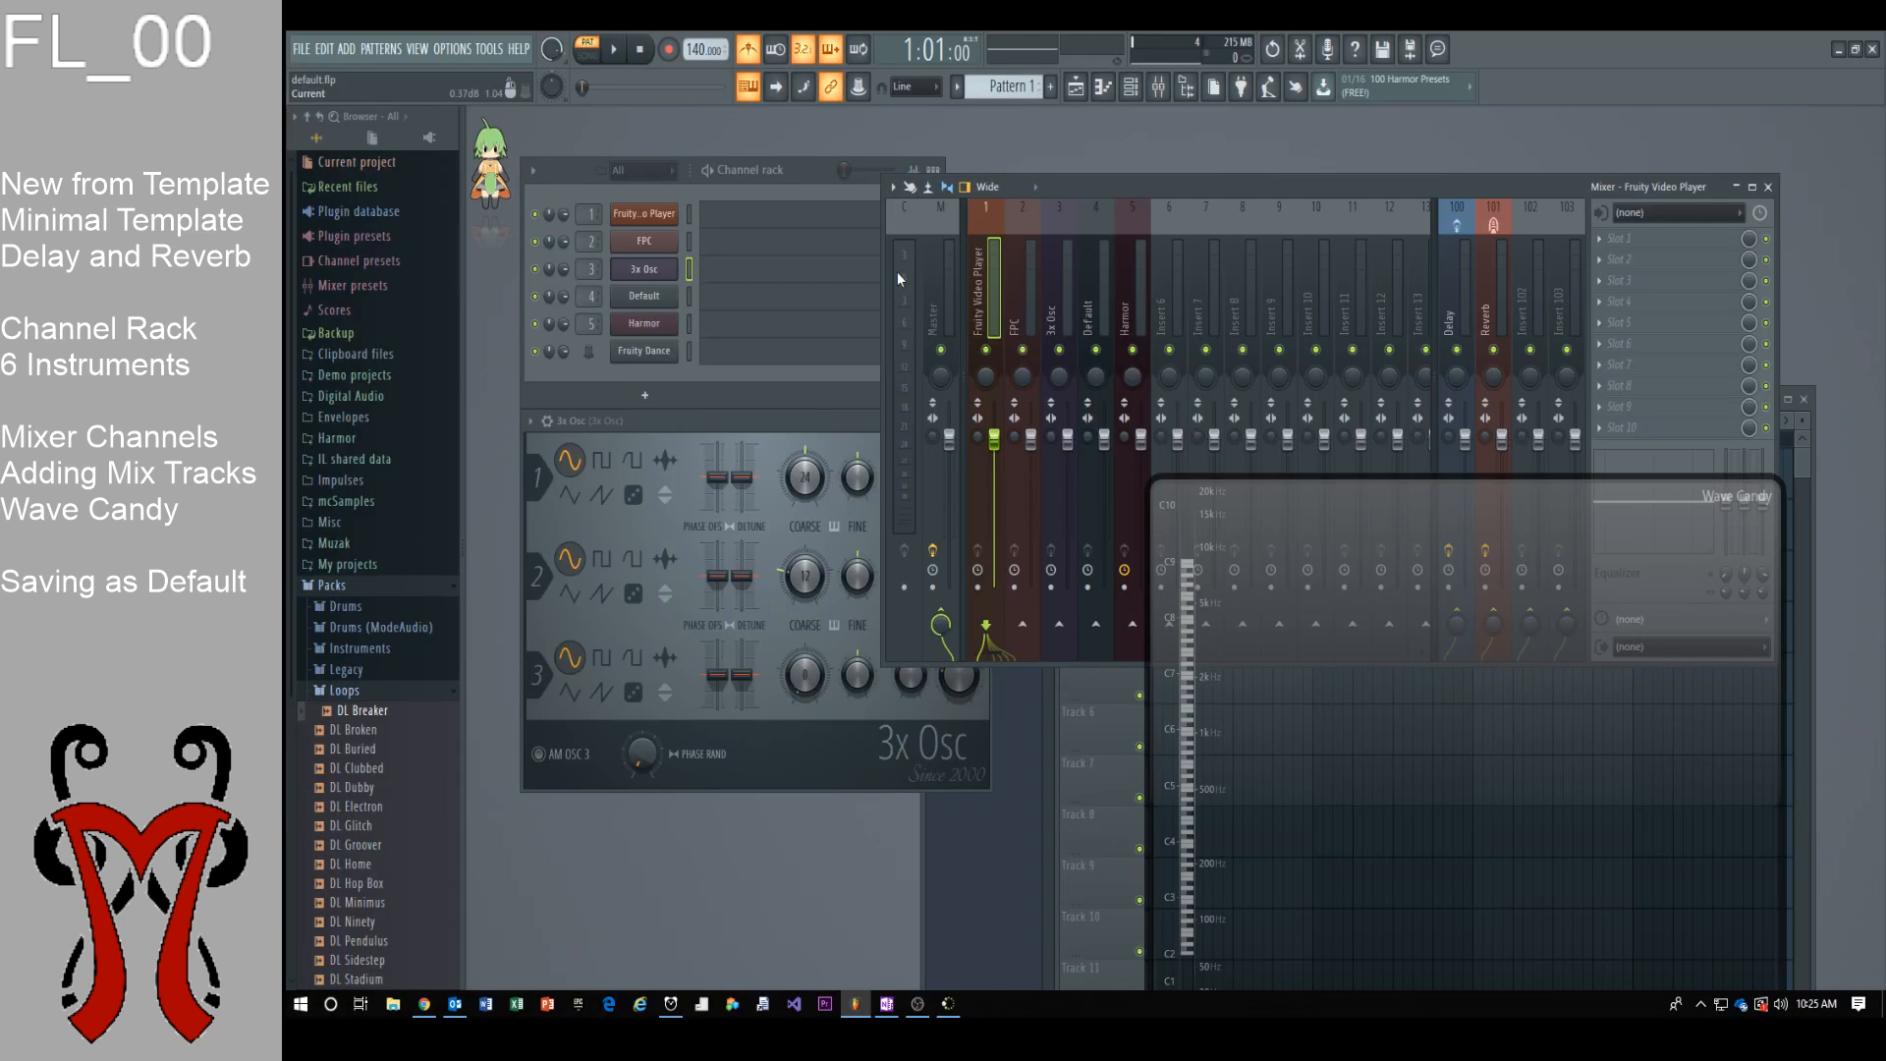
Step: Exit FL Studio and relaunch it
click(301, 48)
click(427, 448)
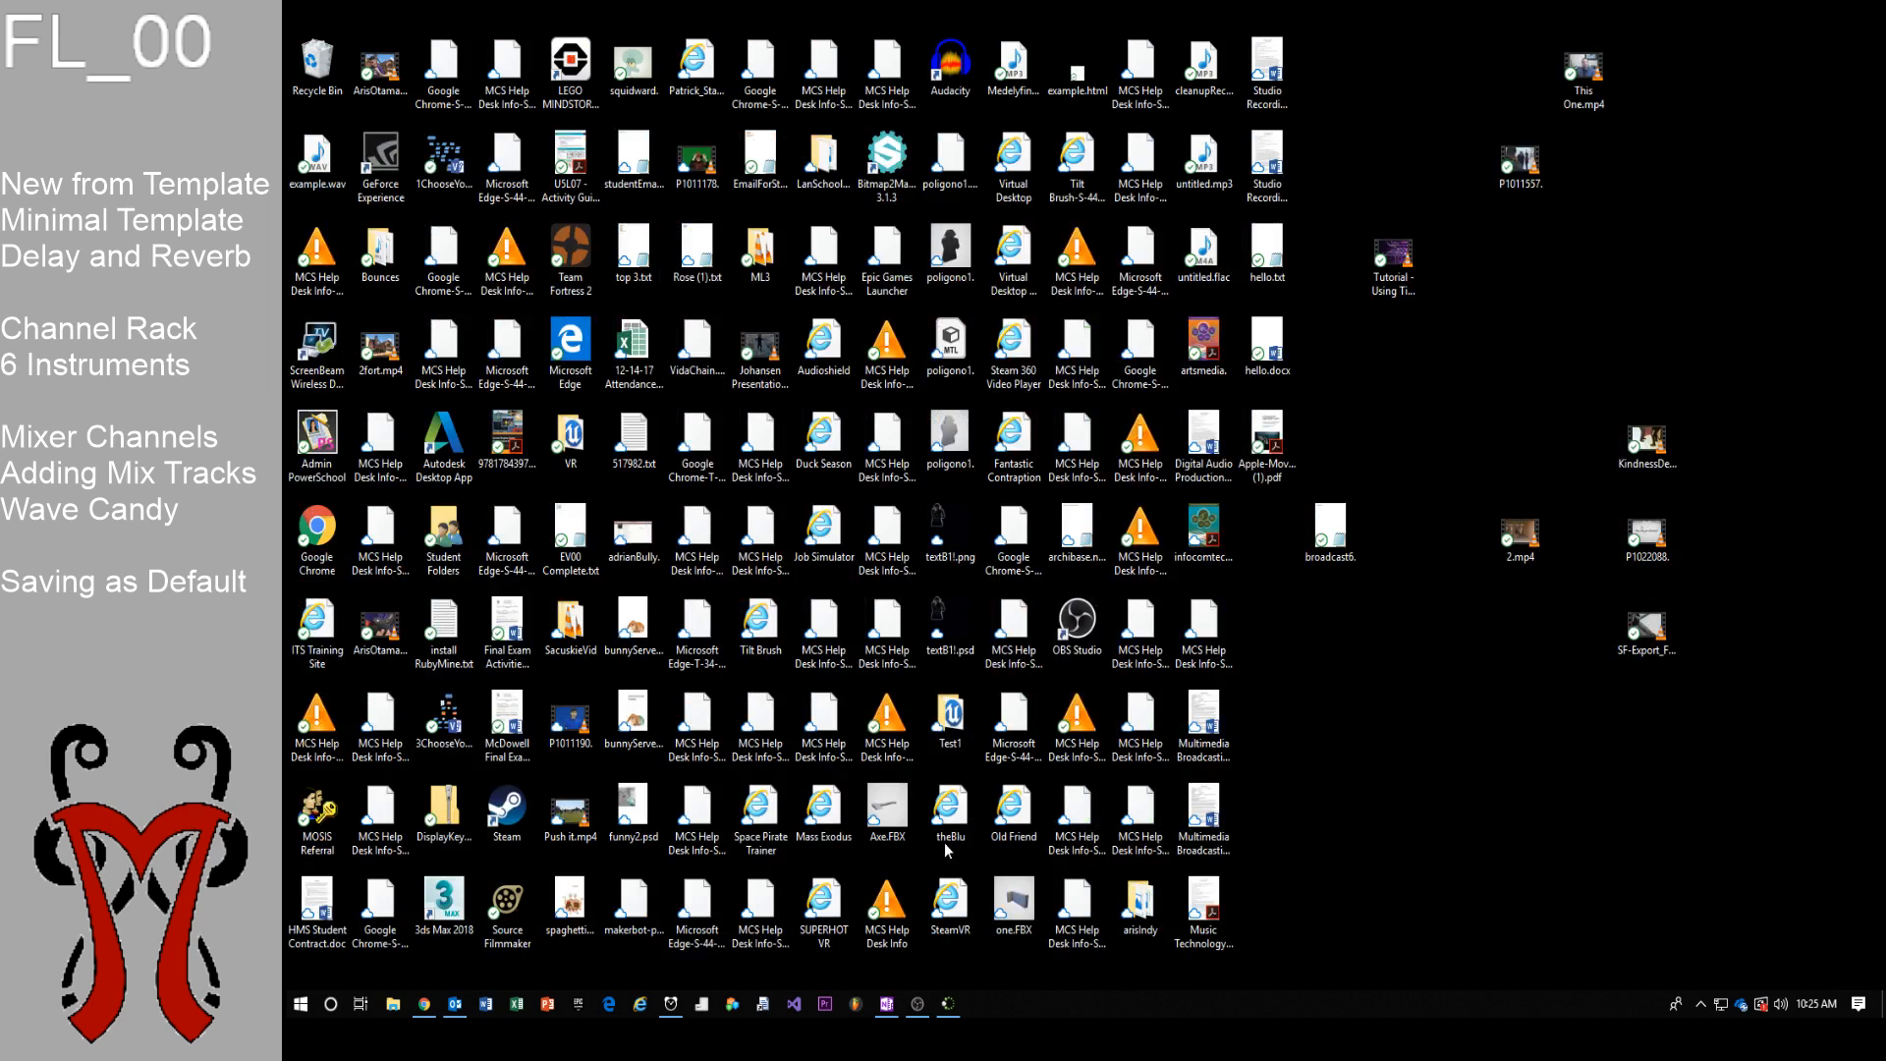
click(856, 1003)
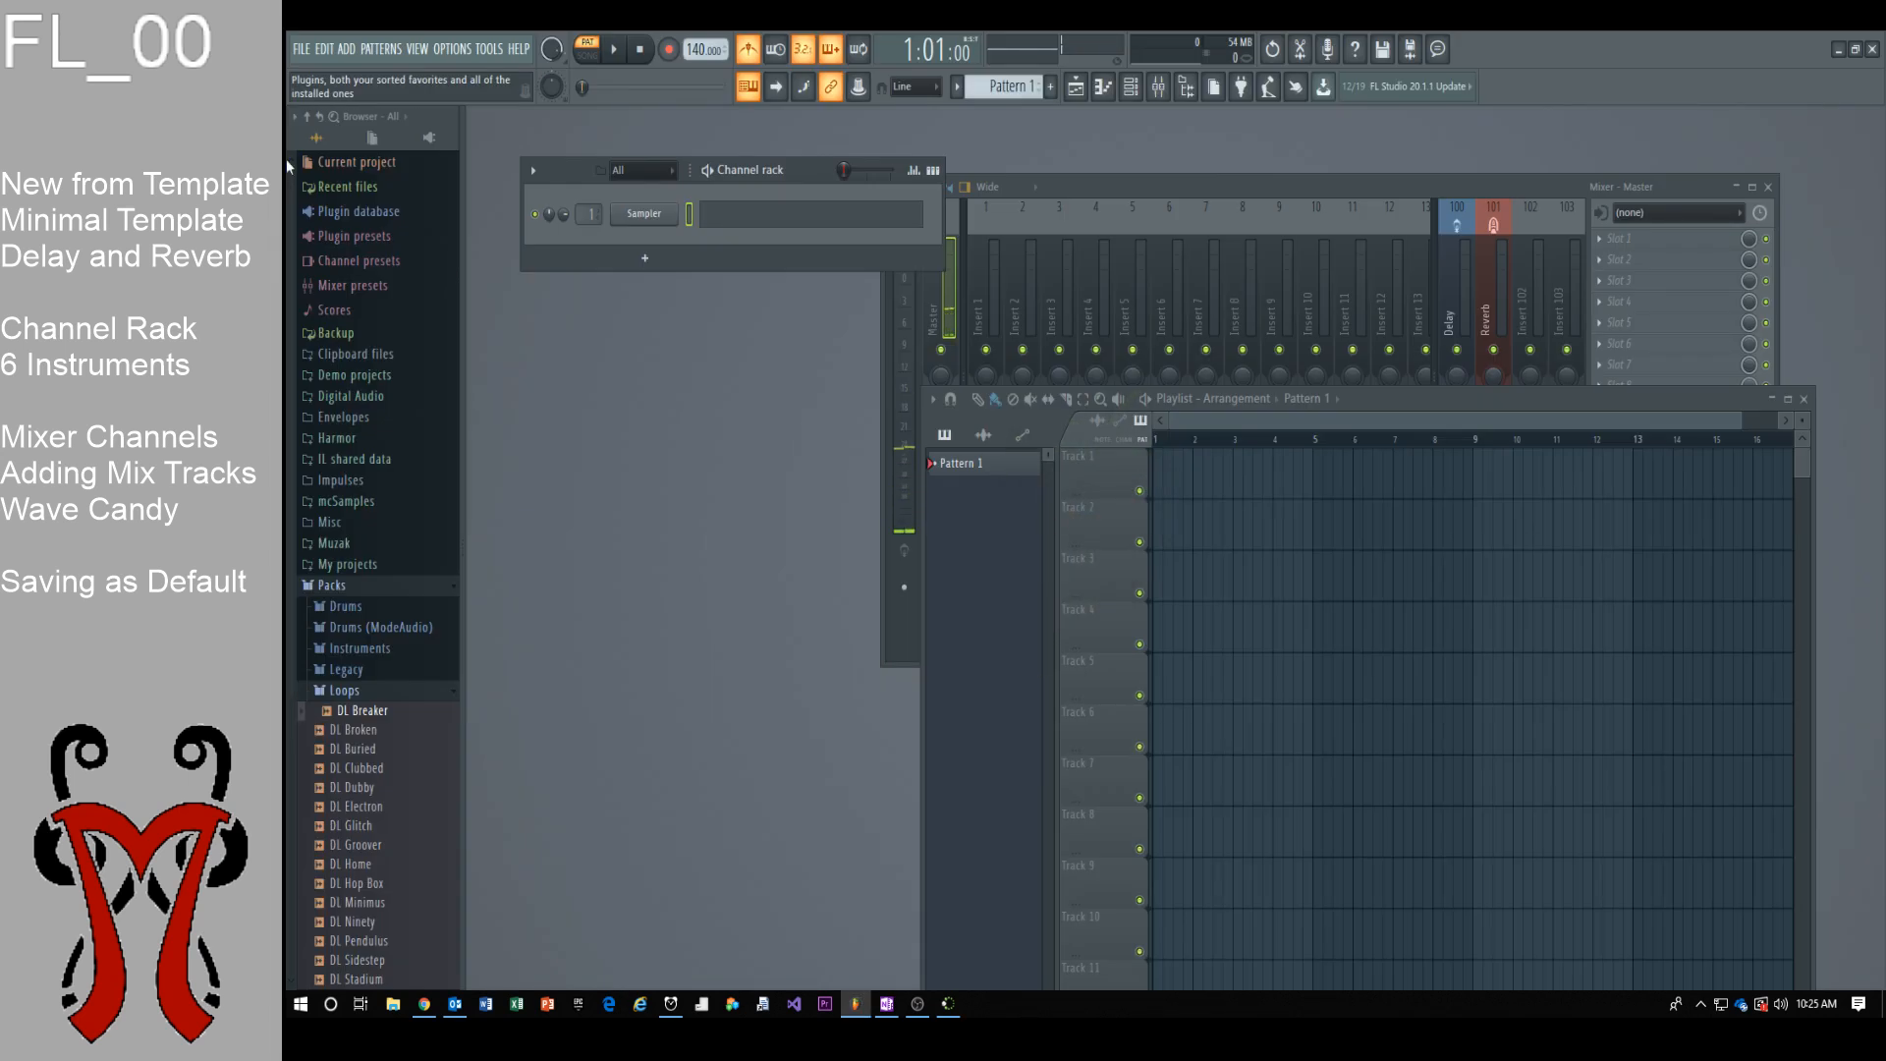
Step: Create a new project from the first of the two templates named default
click(302, 49)
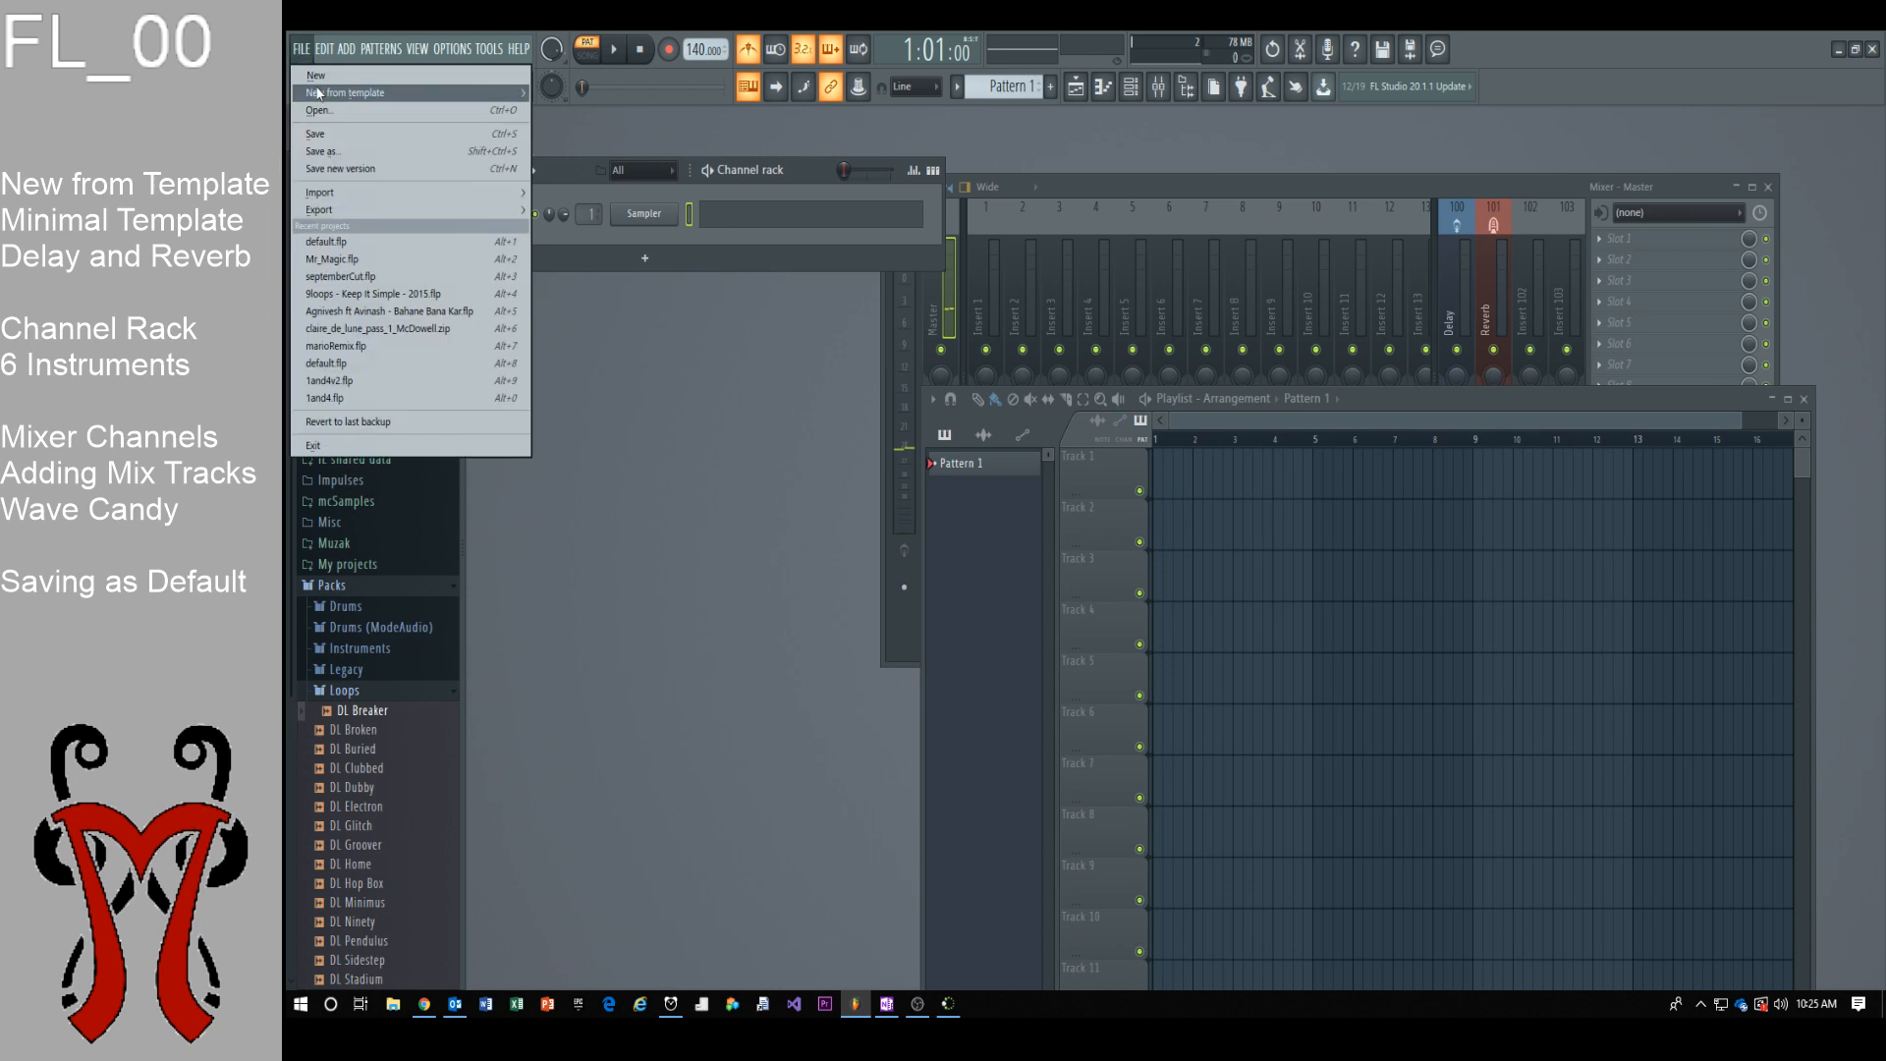
mouse_move(324, 95)
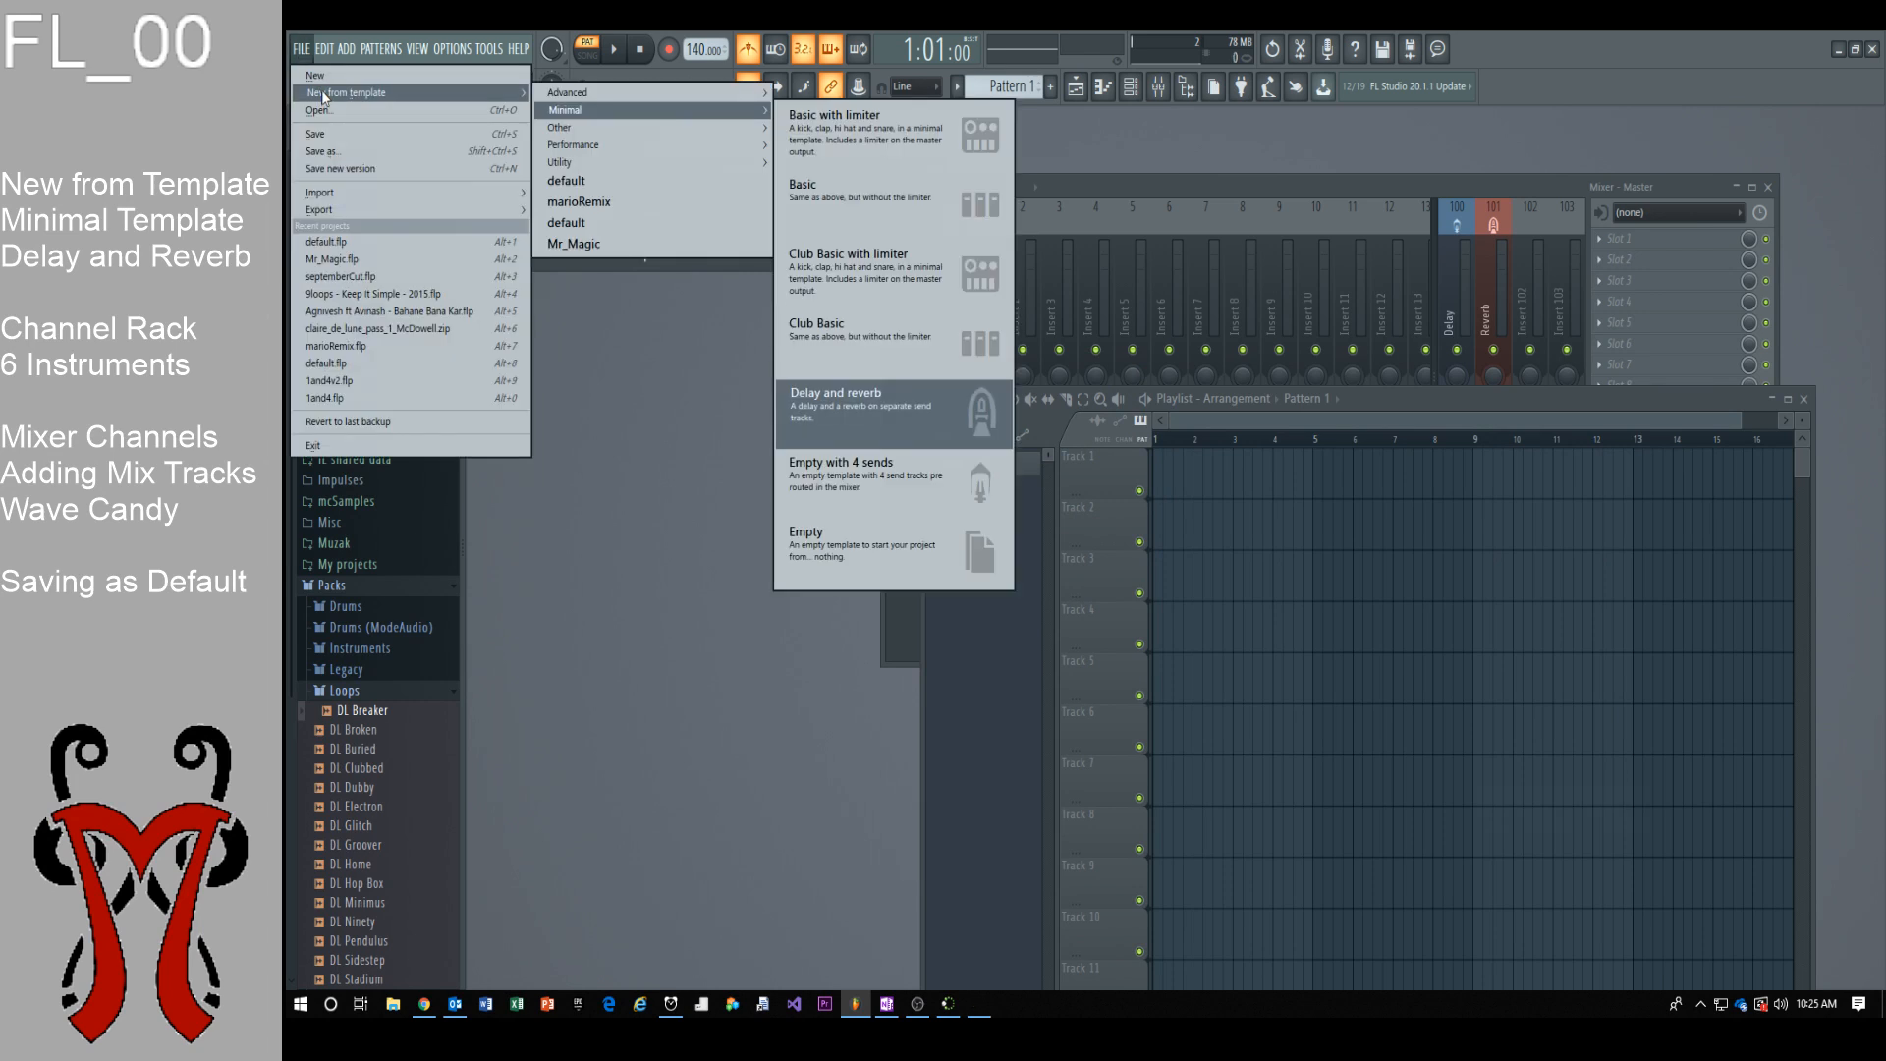
key(super+plus)
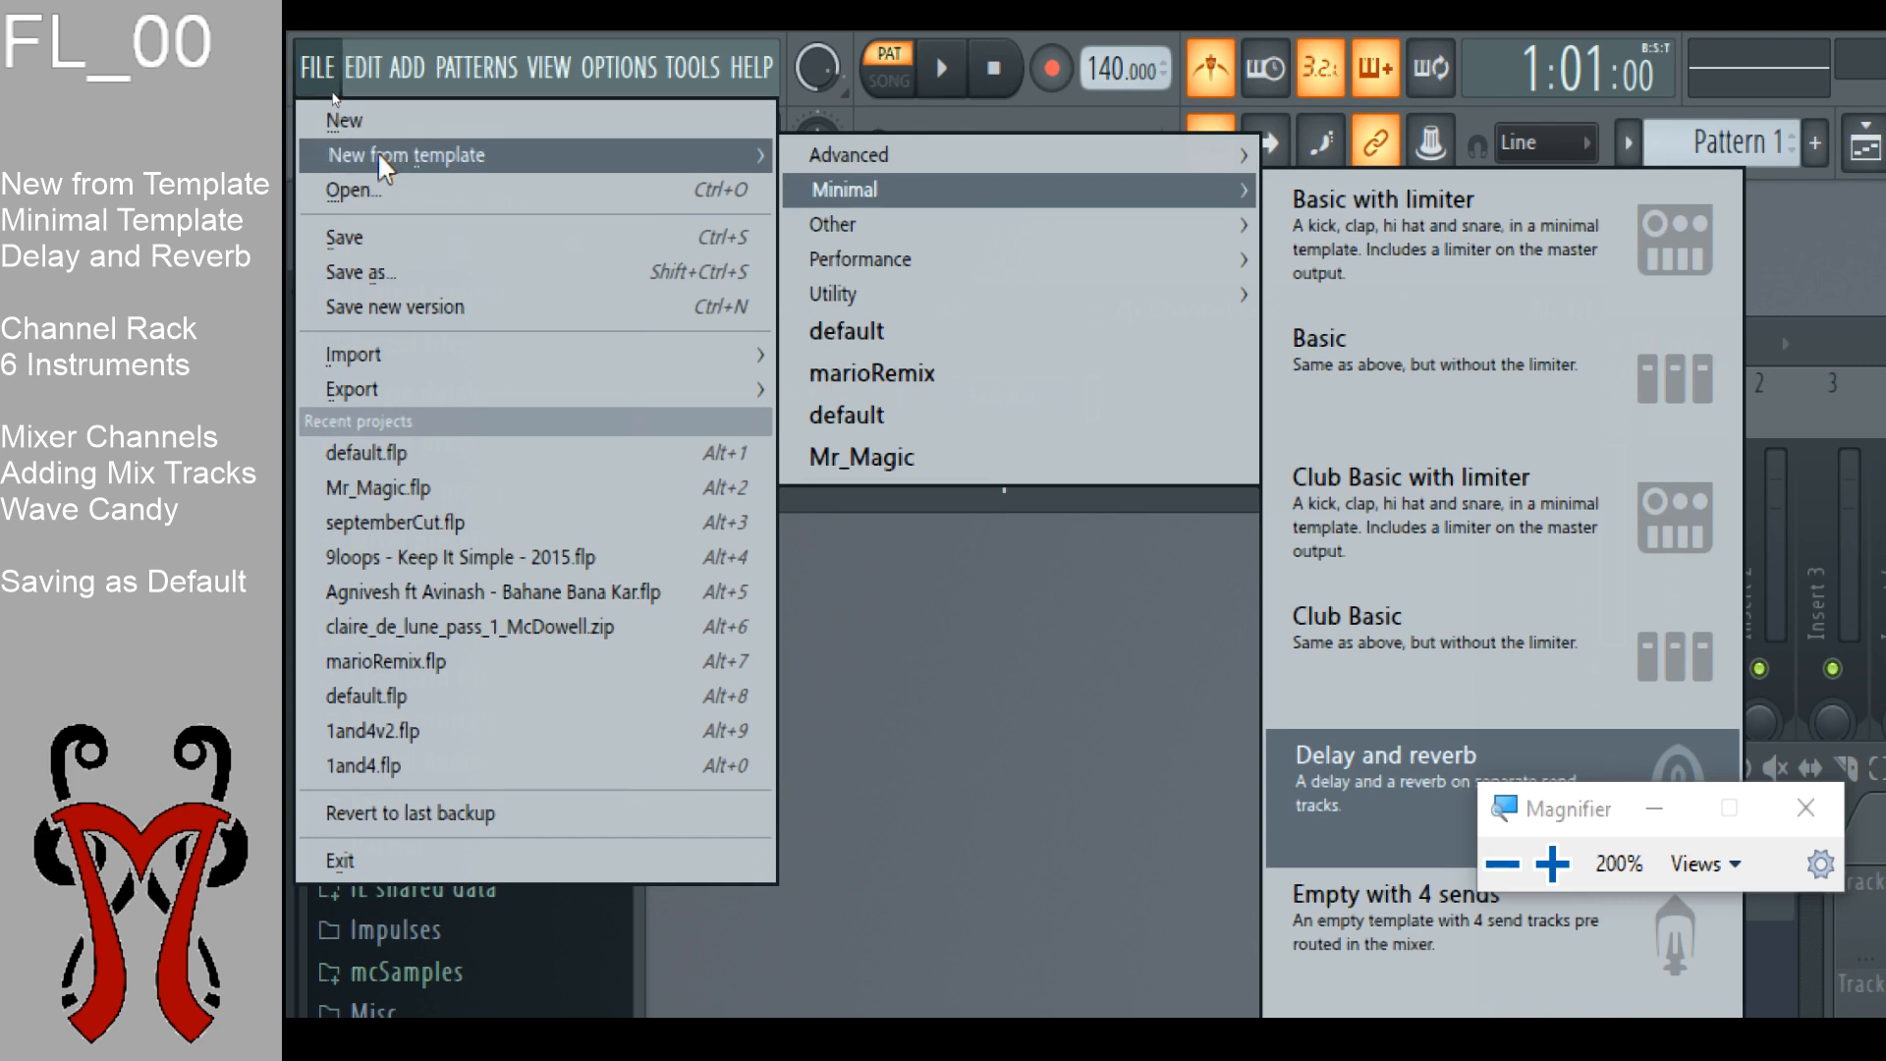
mouse_move(994, 419)
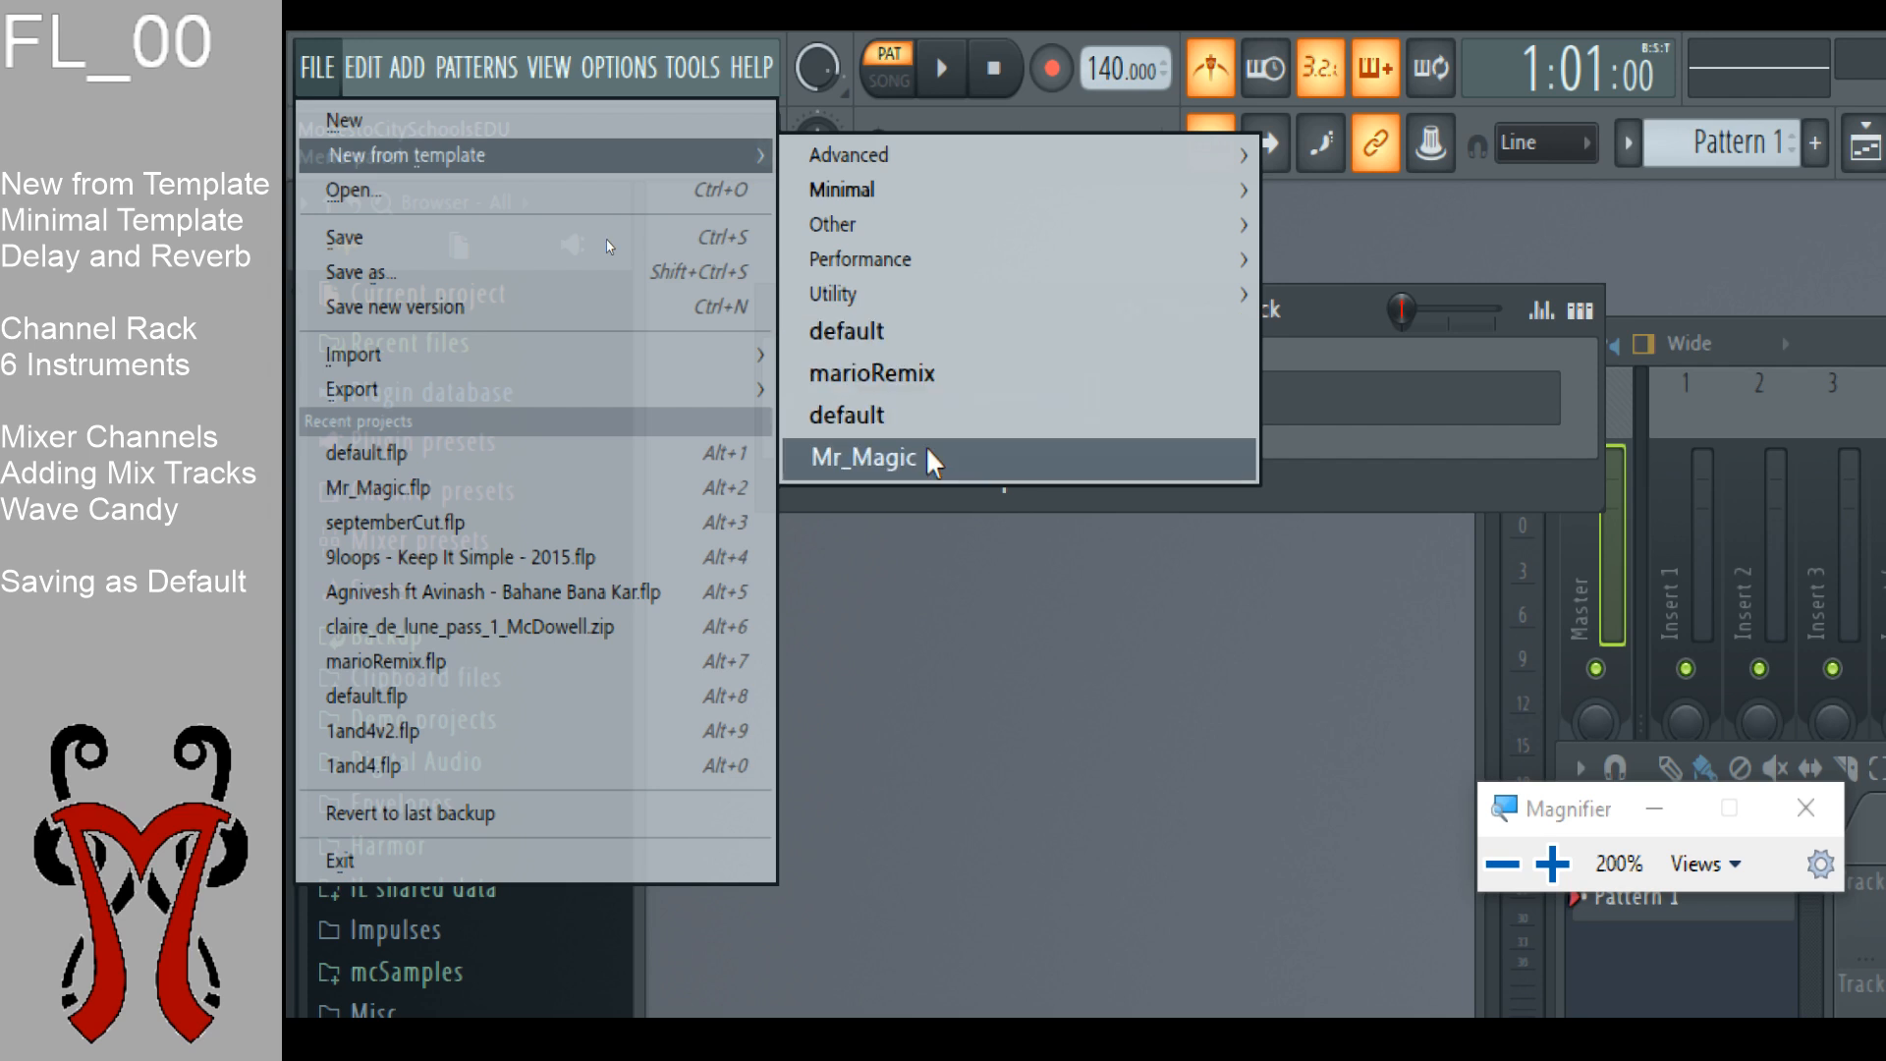
click(931, 334)
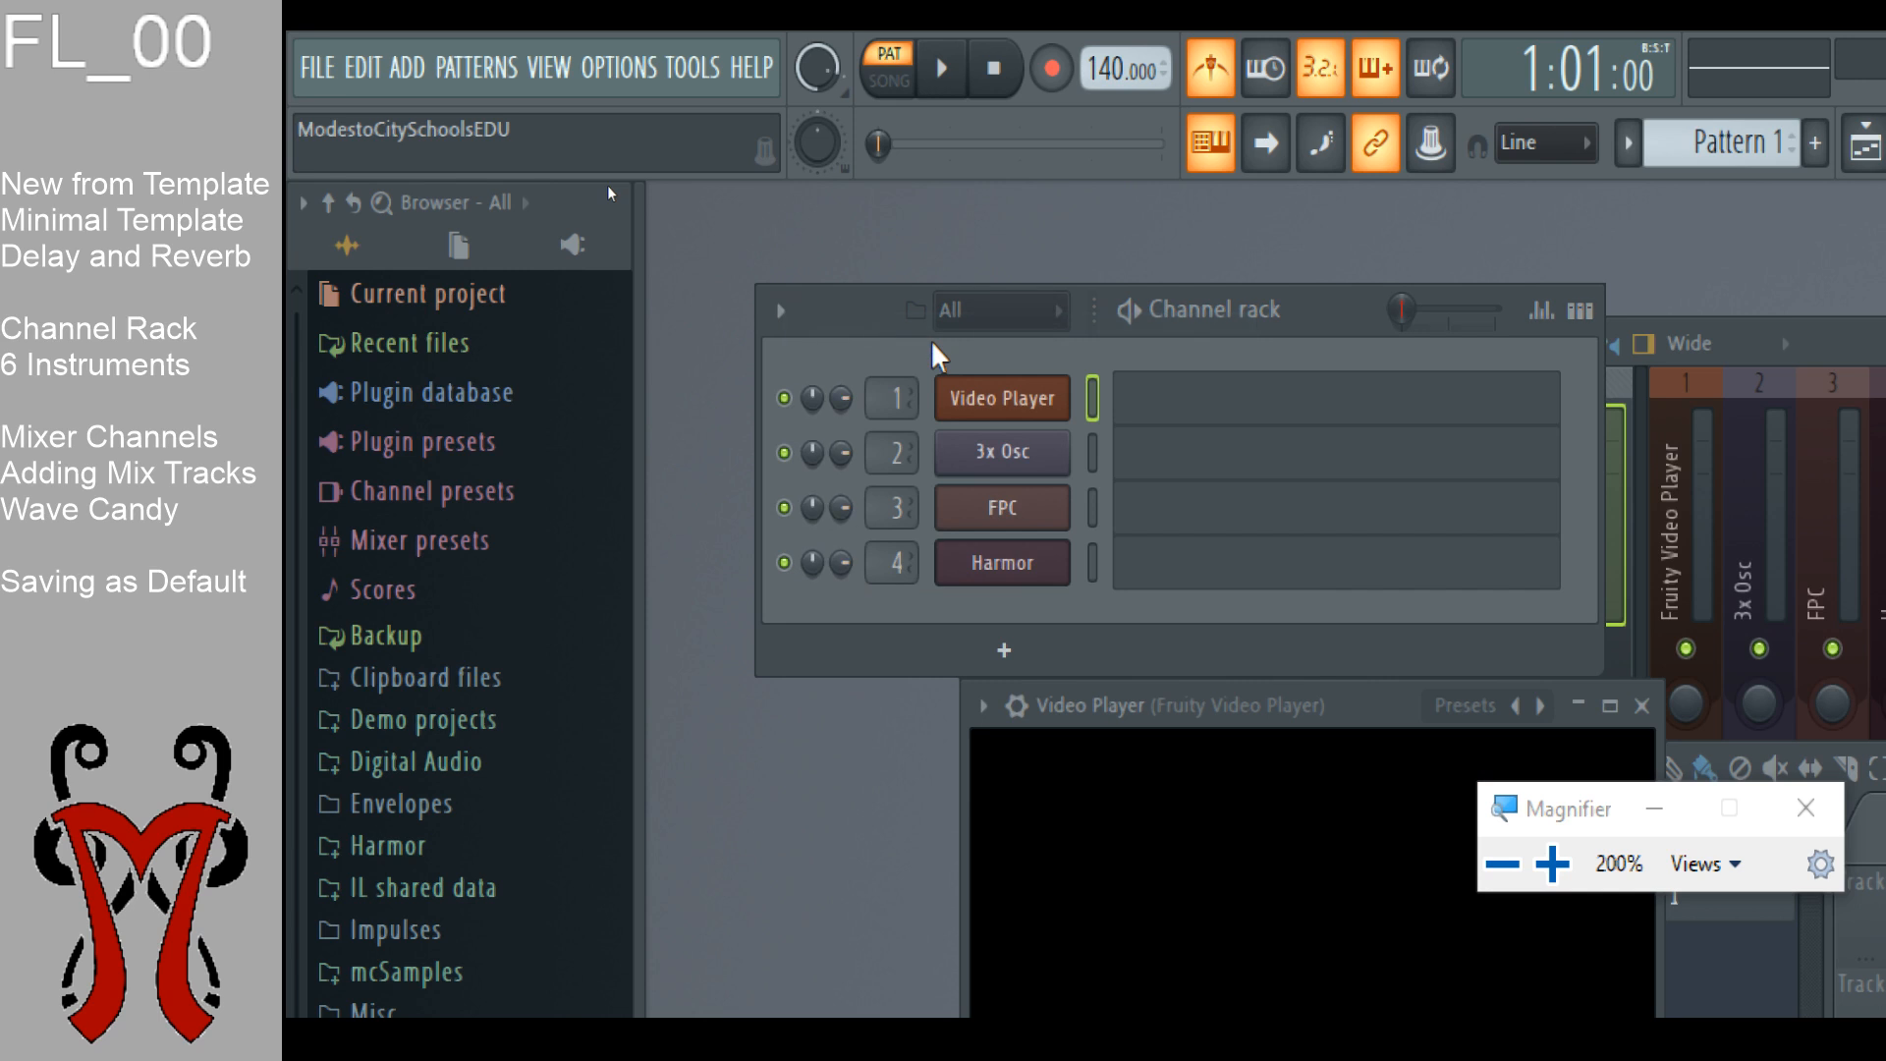
Step: Create a new project from the second default template, listed just above Mr_Magic
click(338, 81)
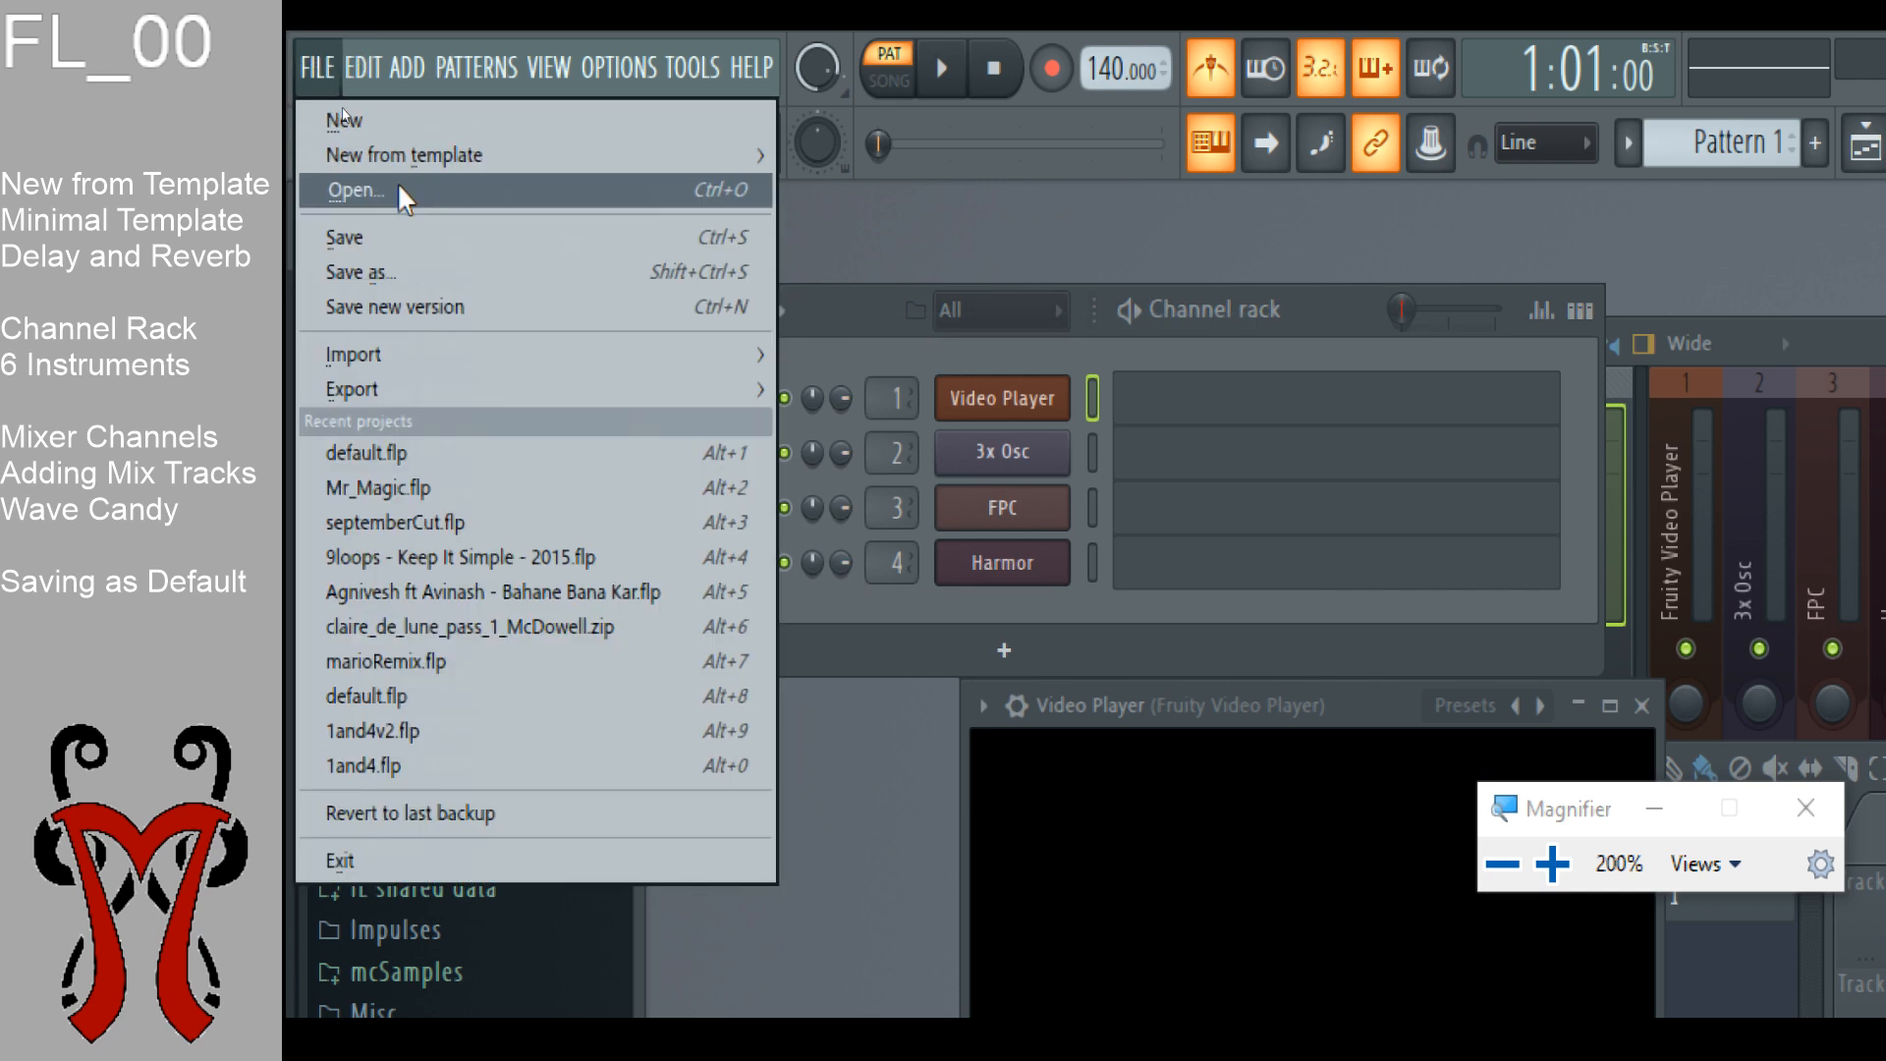
mouse_move(403, 154)
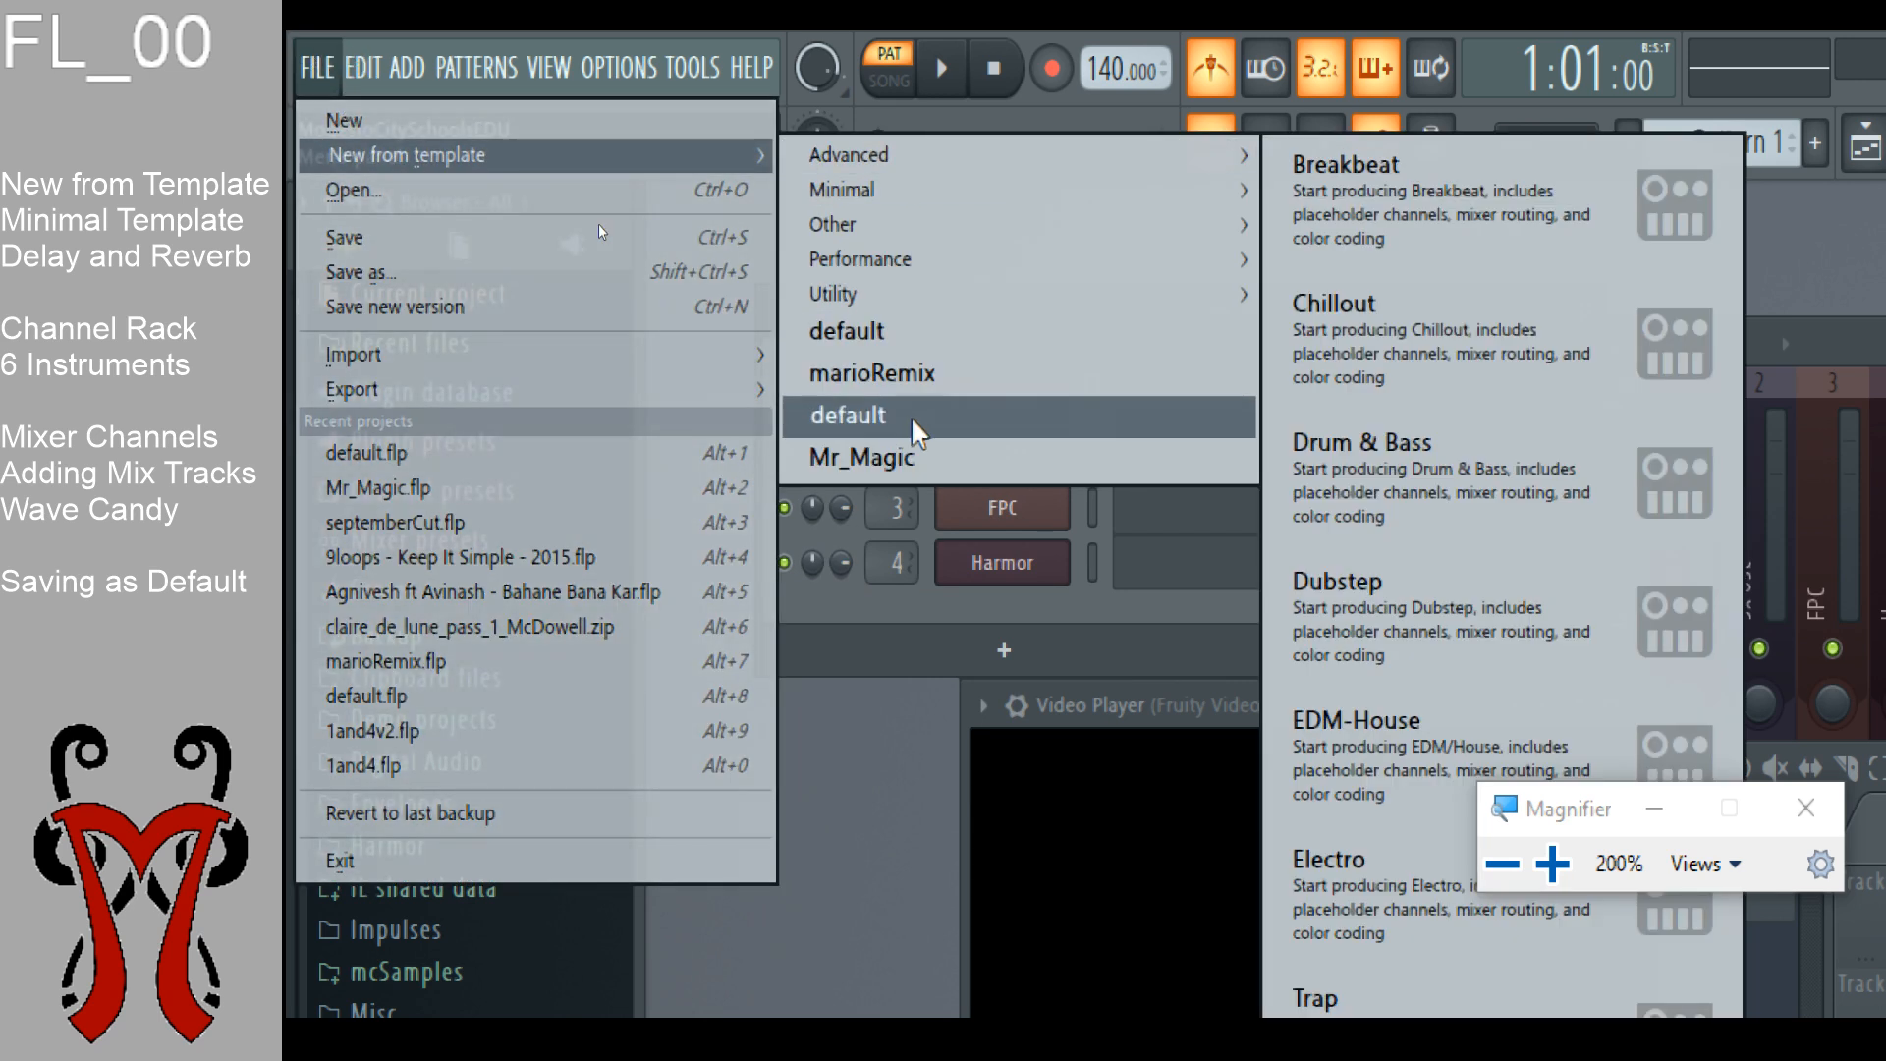
click(915, 422)
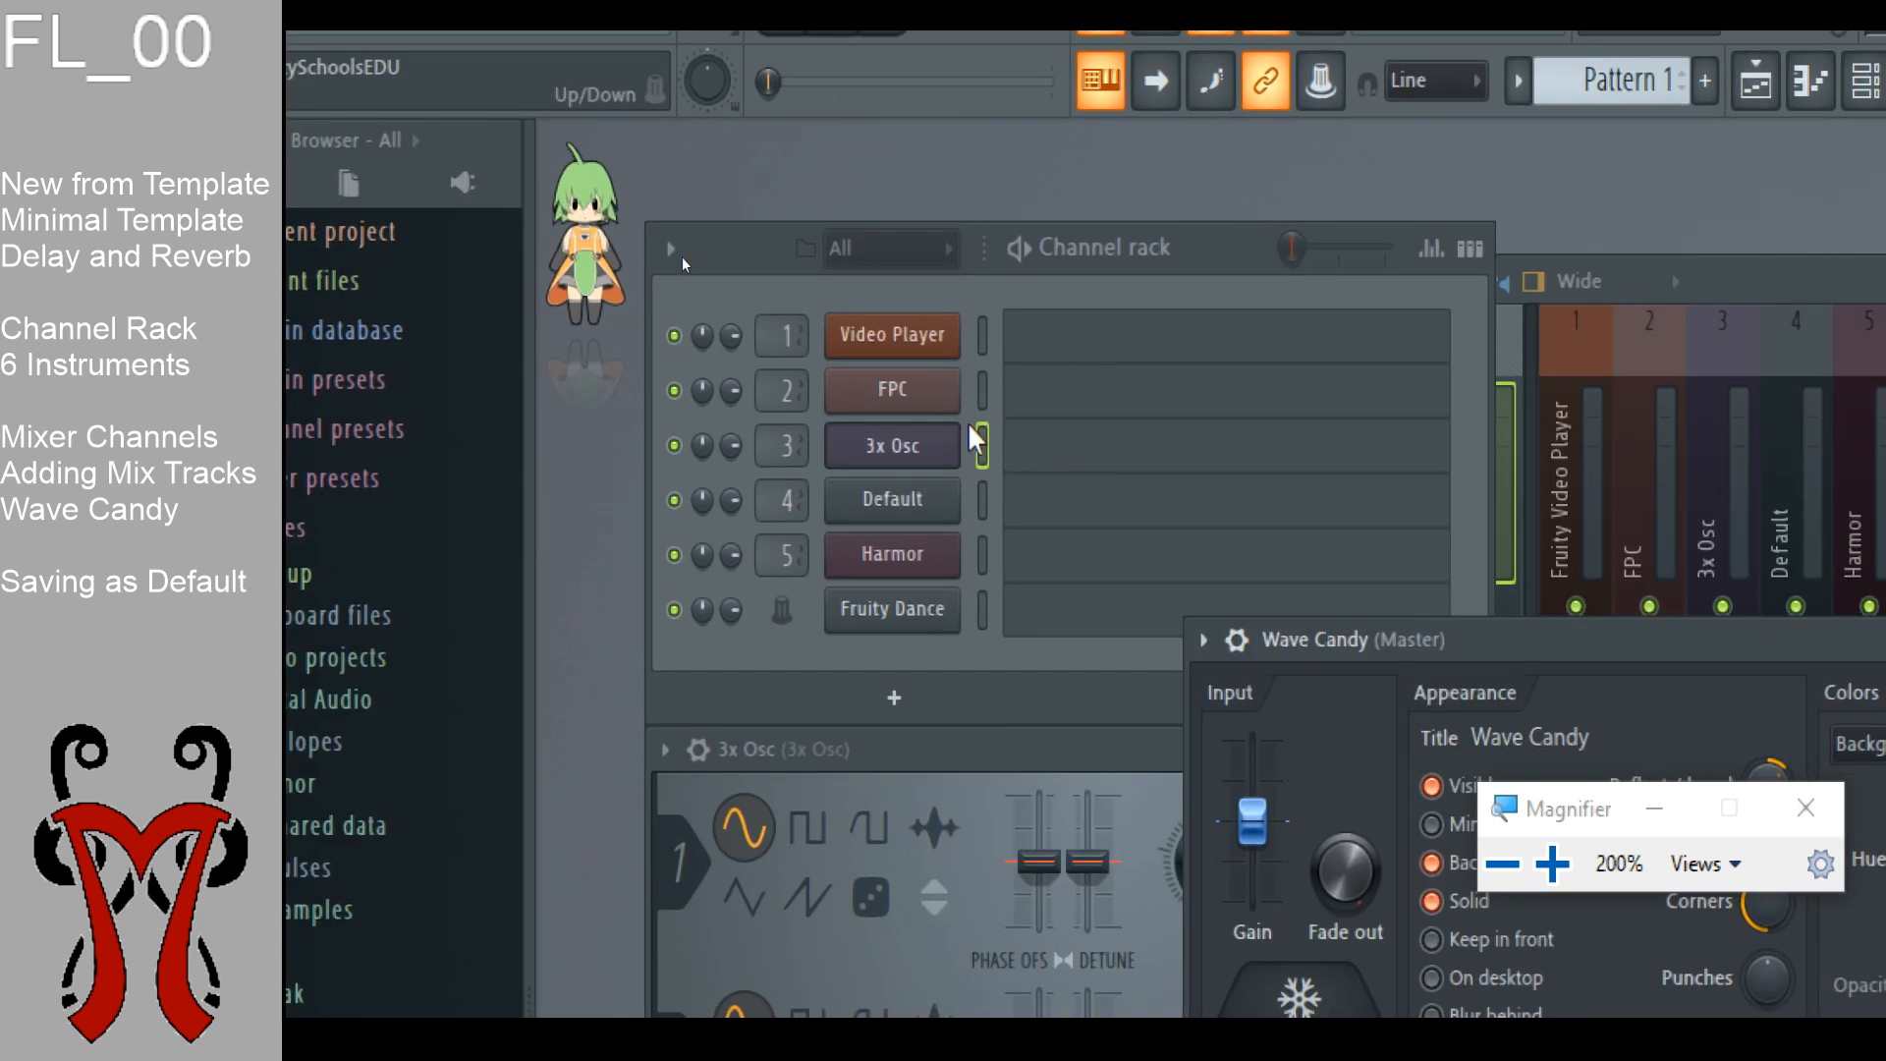
Step: Turn off the screen magnification, exit FL Studio and launch it again to check which template it starts with
key(super+Escape)
click(311, 52)
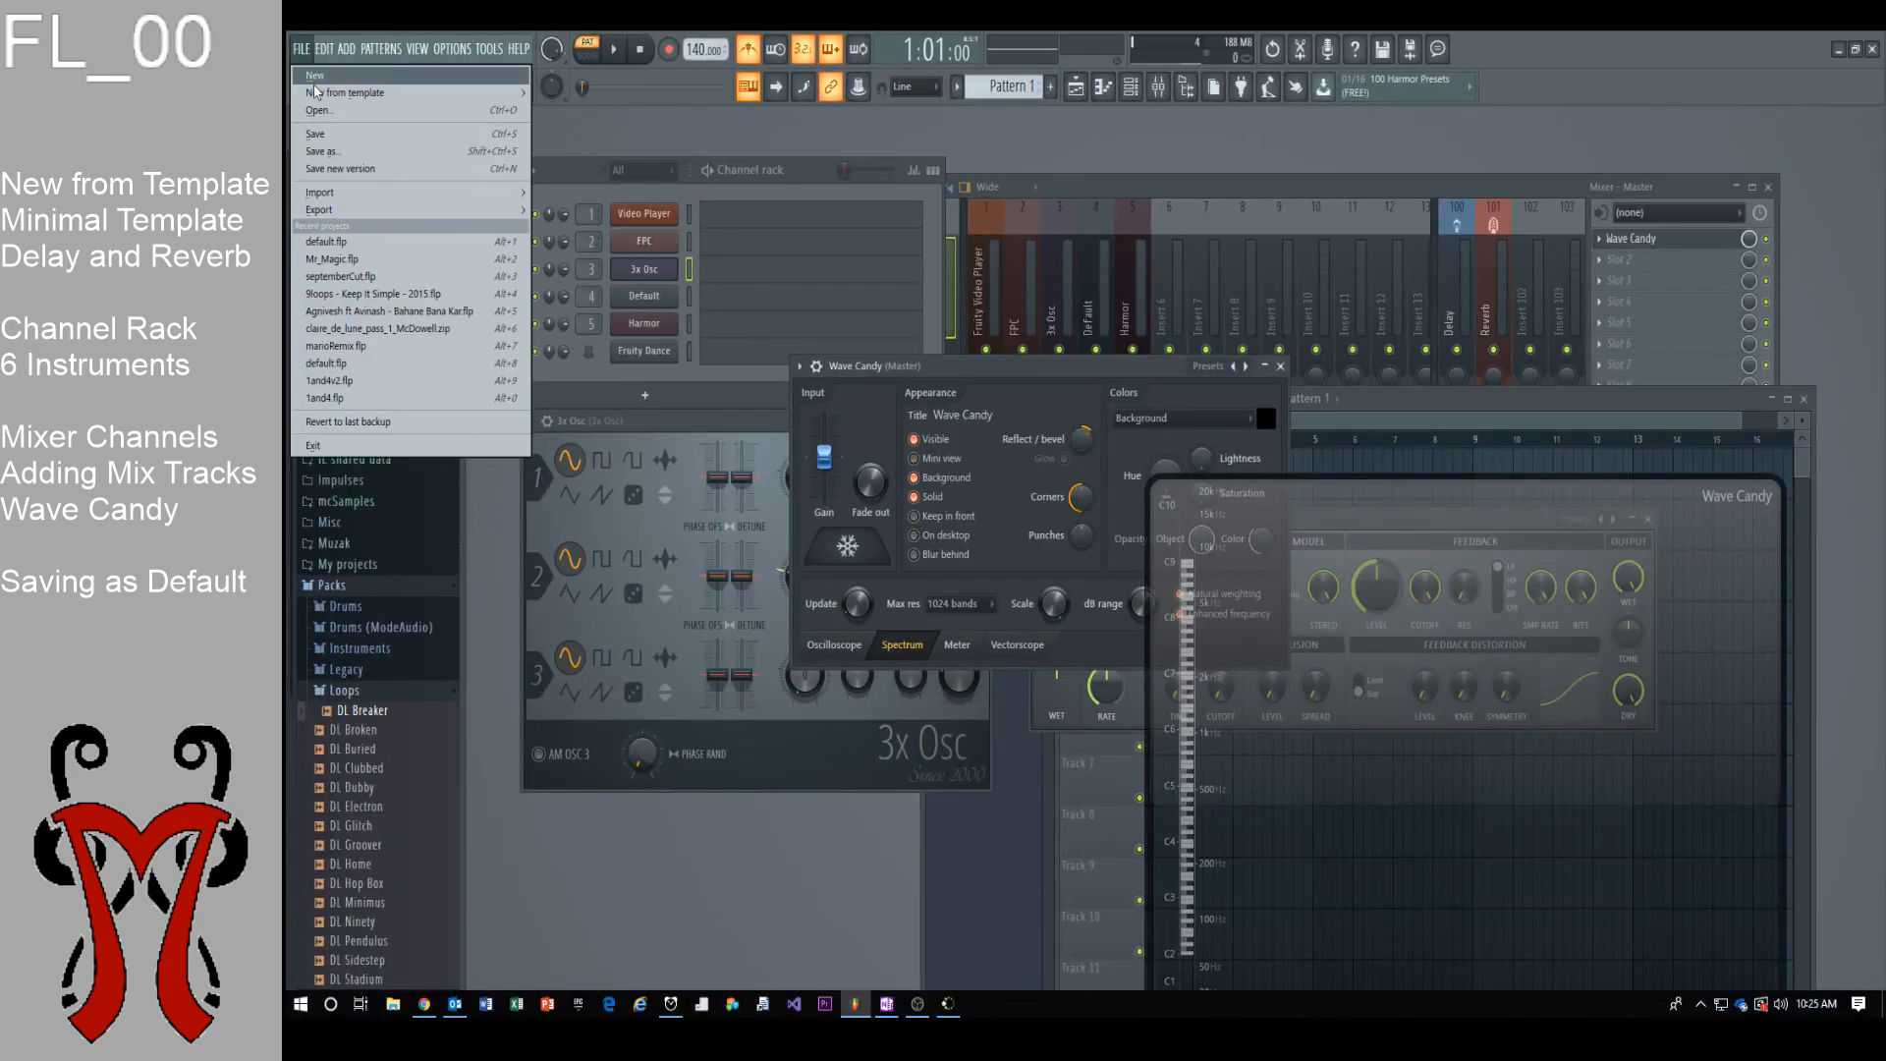
click(405, 448)
click(855, 1003)
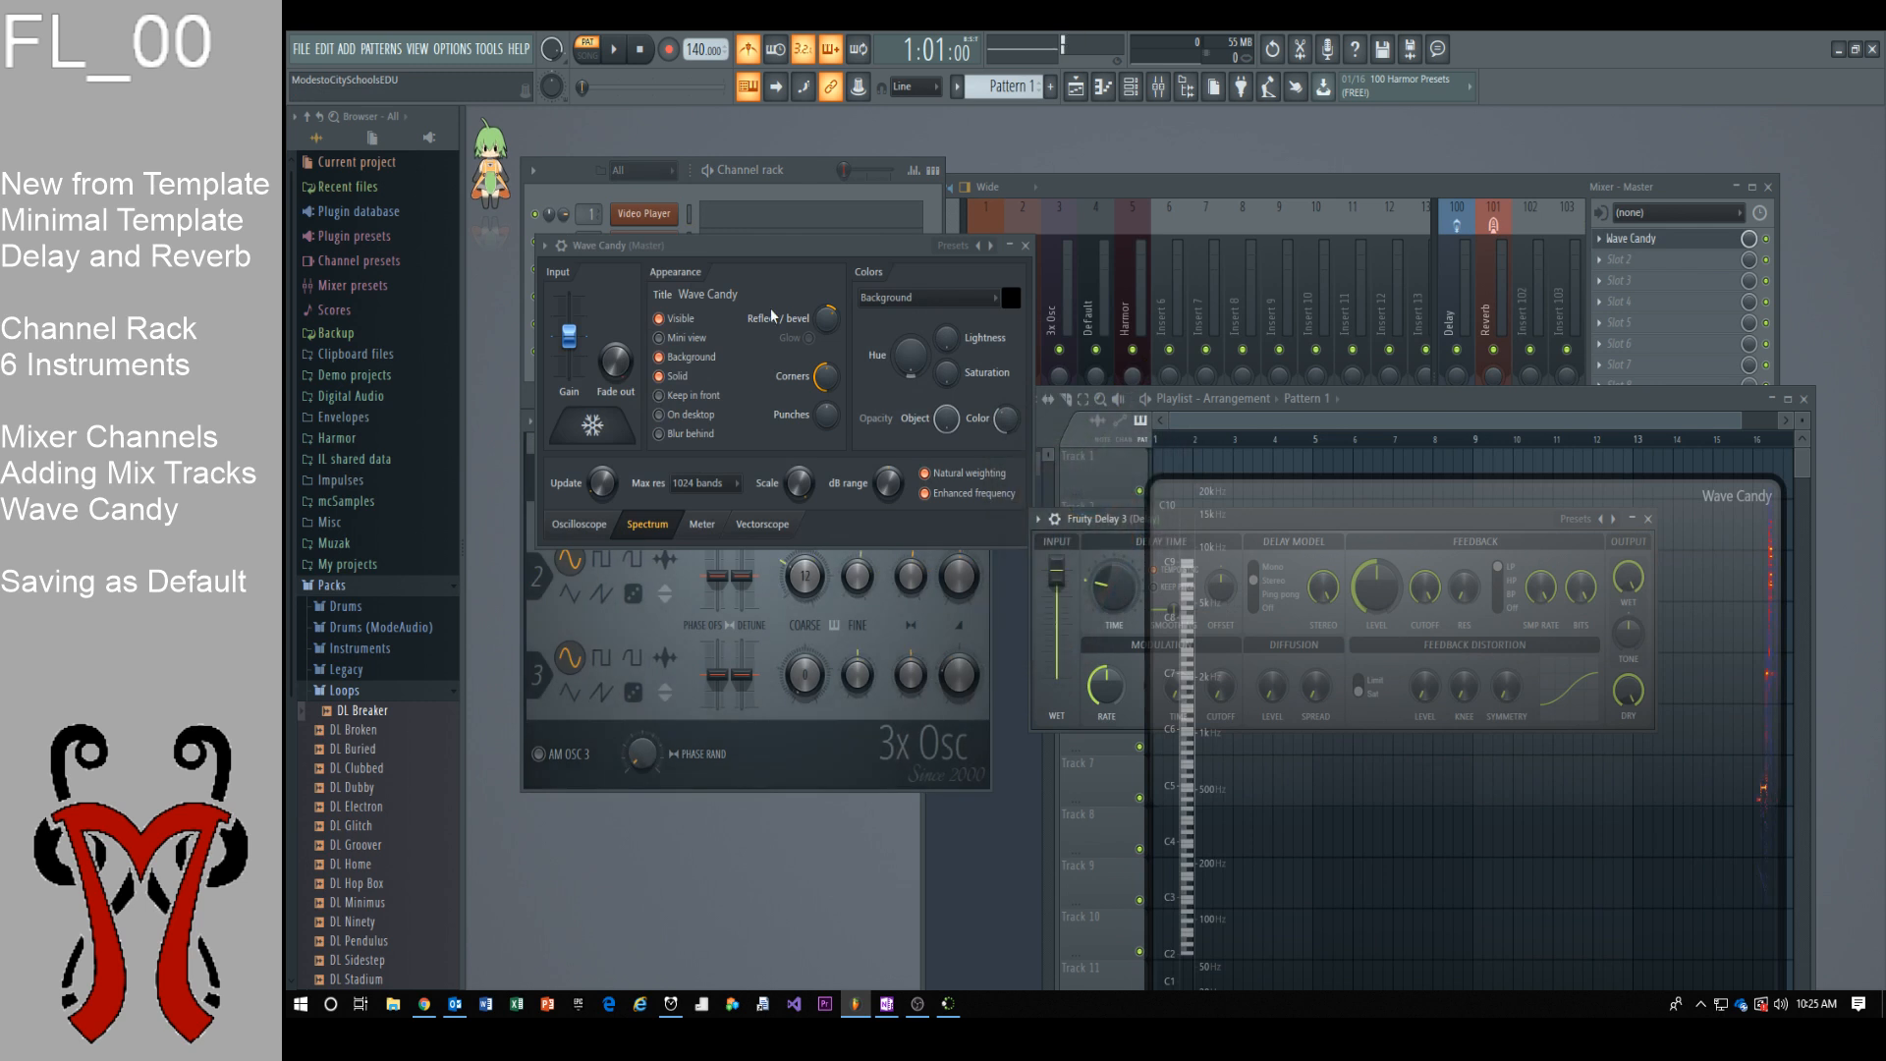
Step: Move the Wave Candy settings window below the 3x Osc window and bring the mixer to the front
drag(1027, 487, 829, 817)
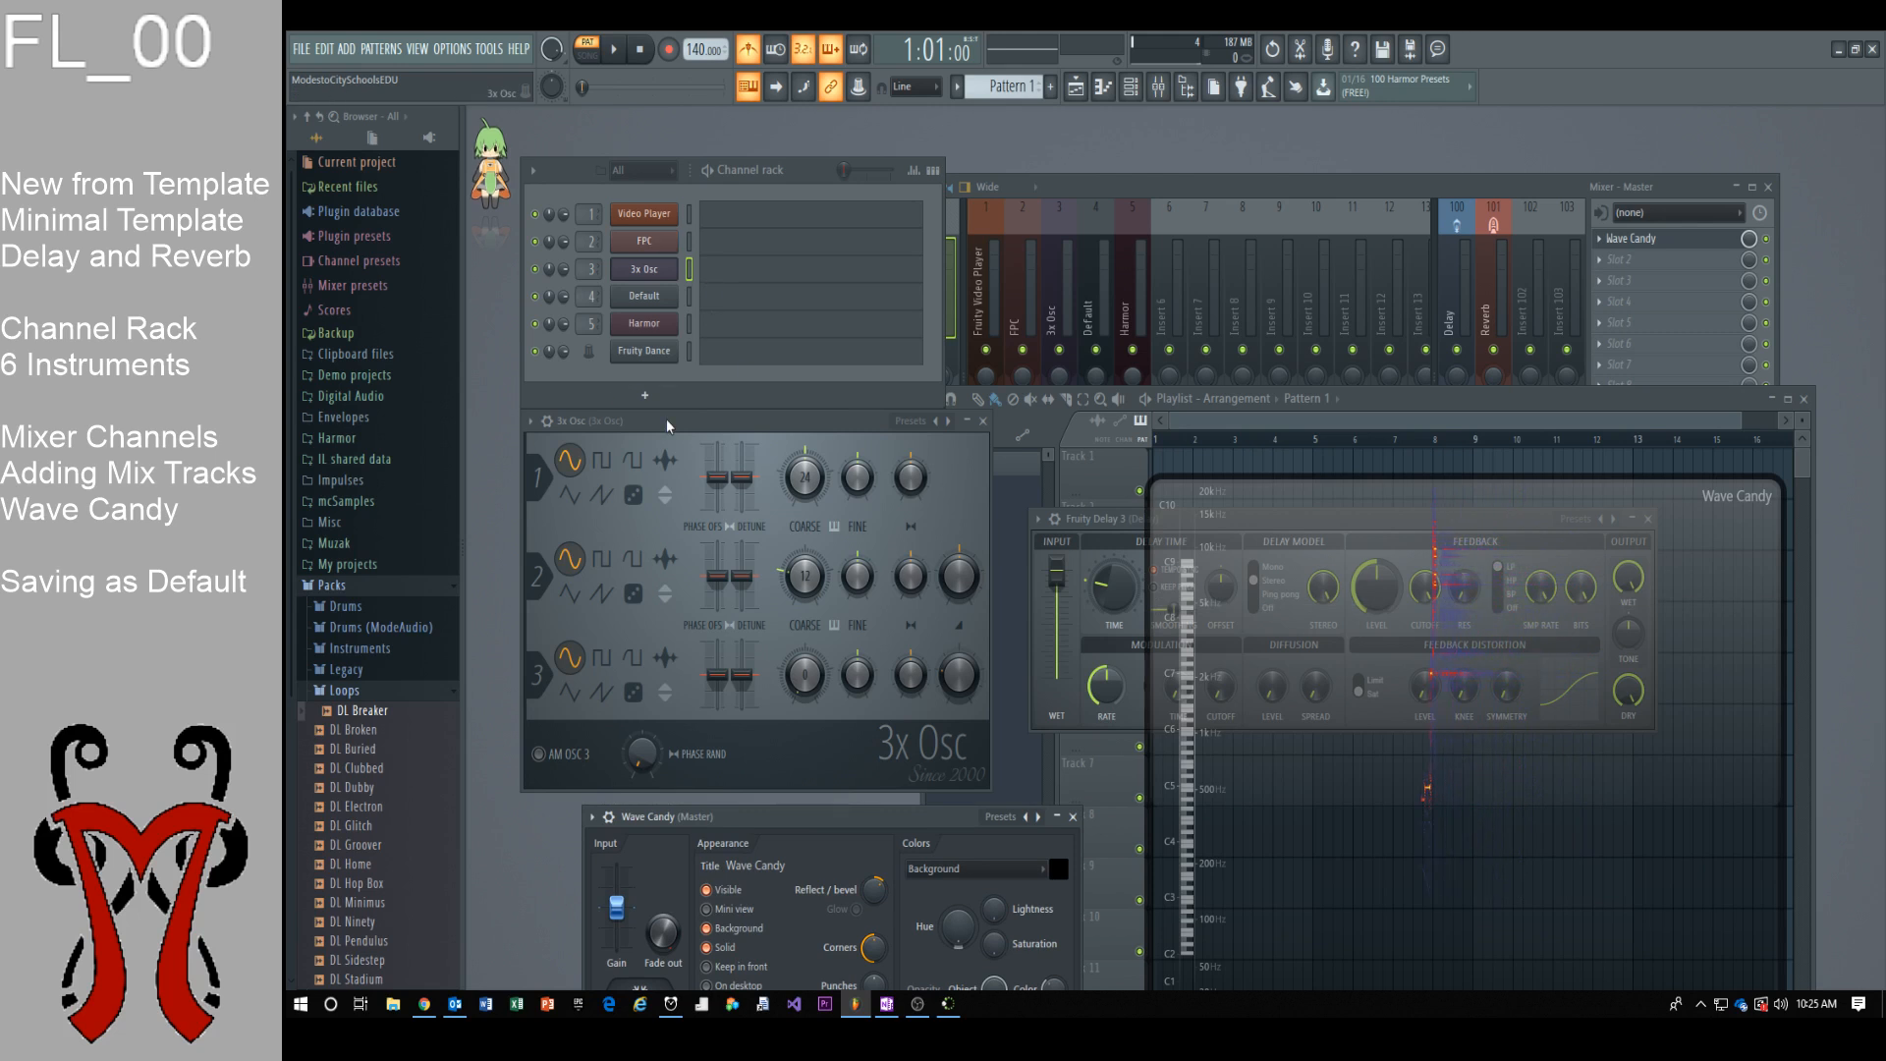
click(1164, 182)
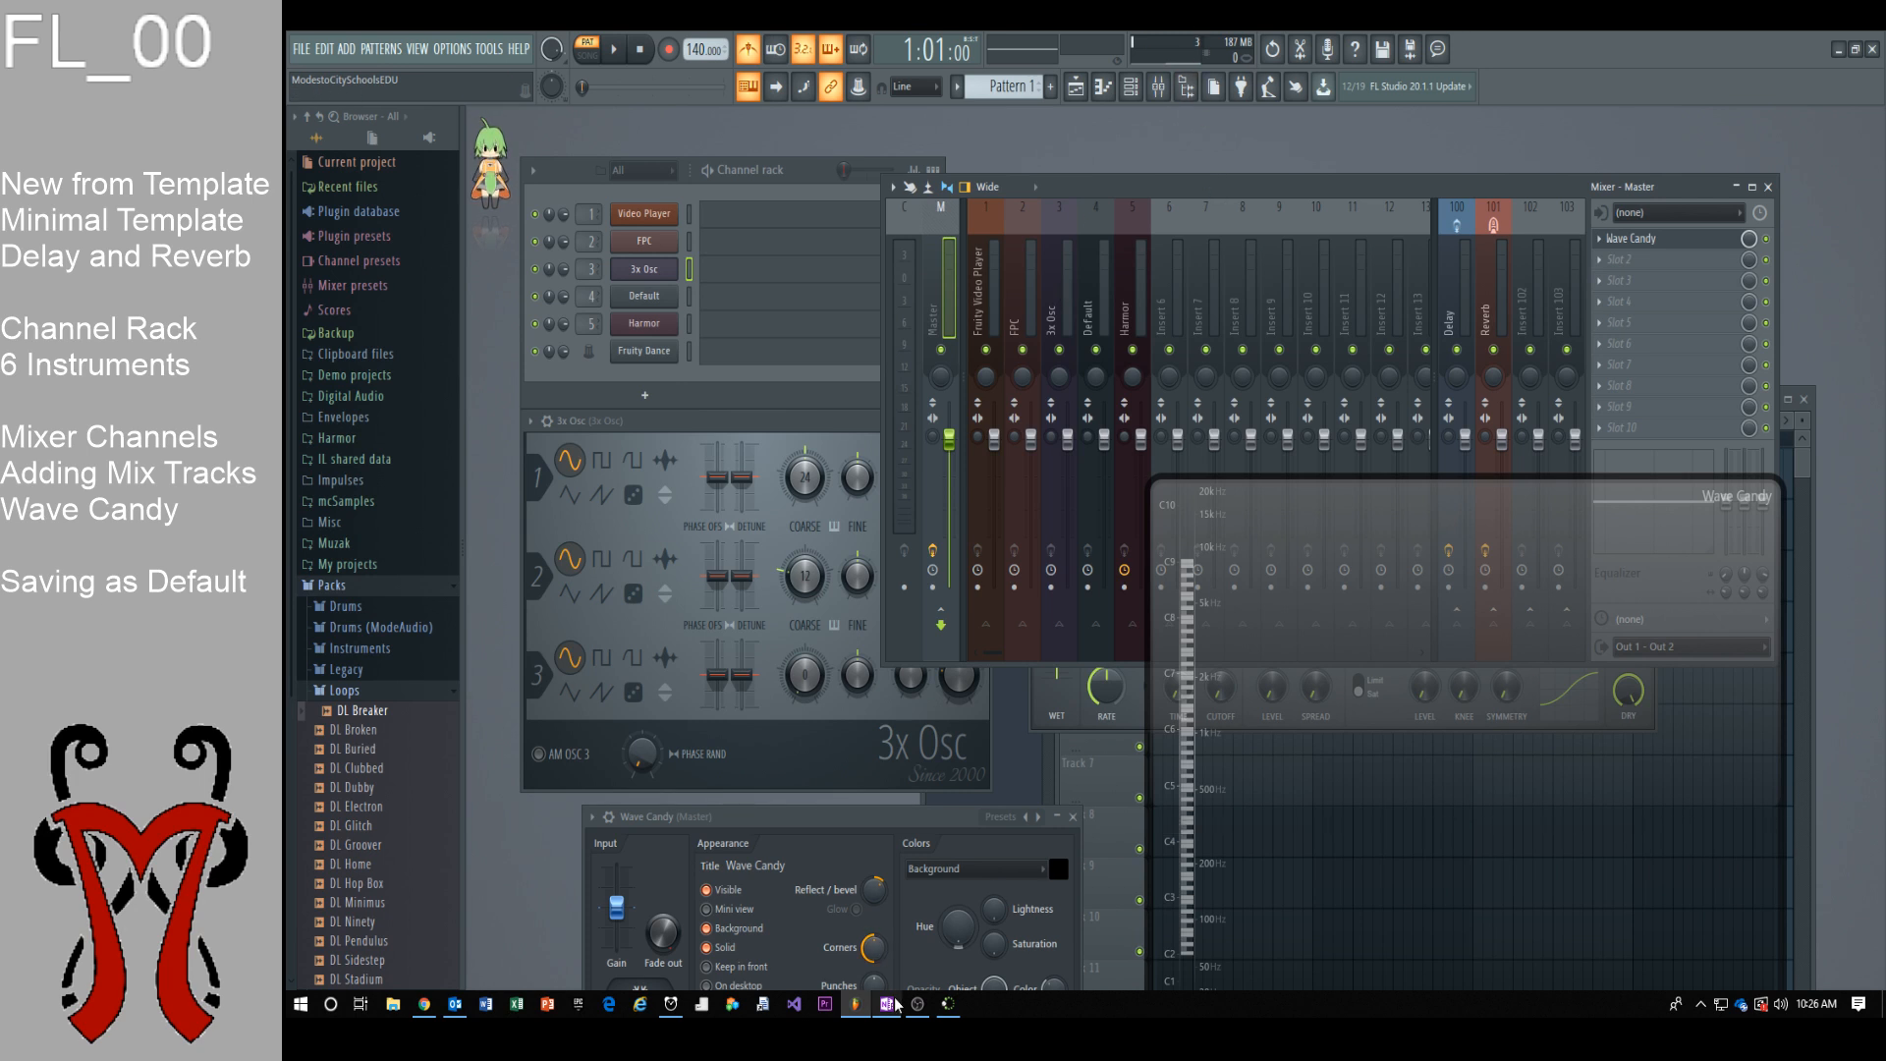
click(949, 1003)
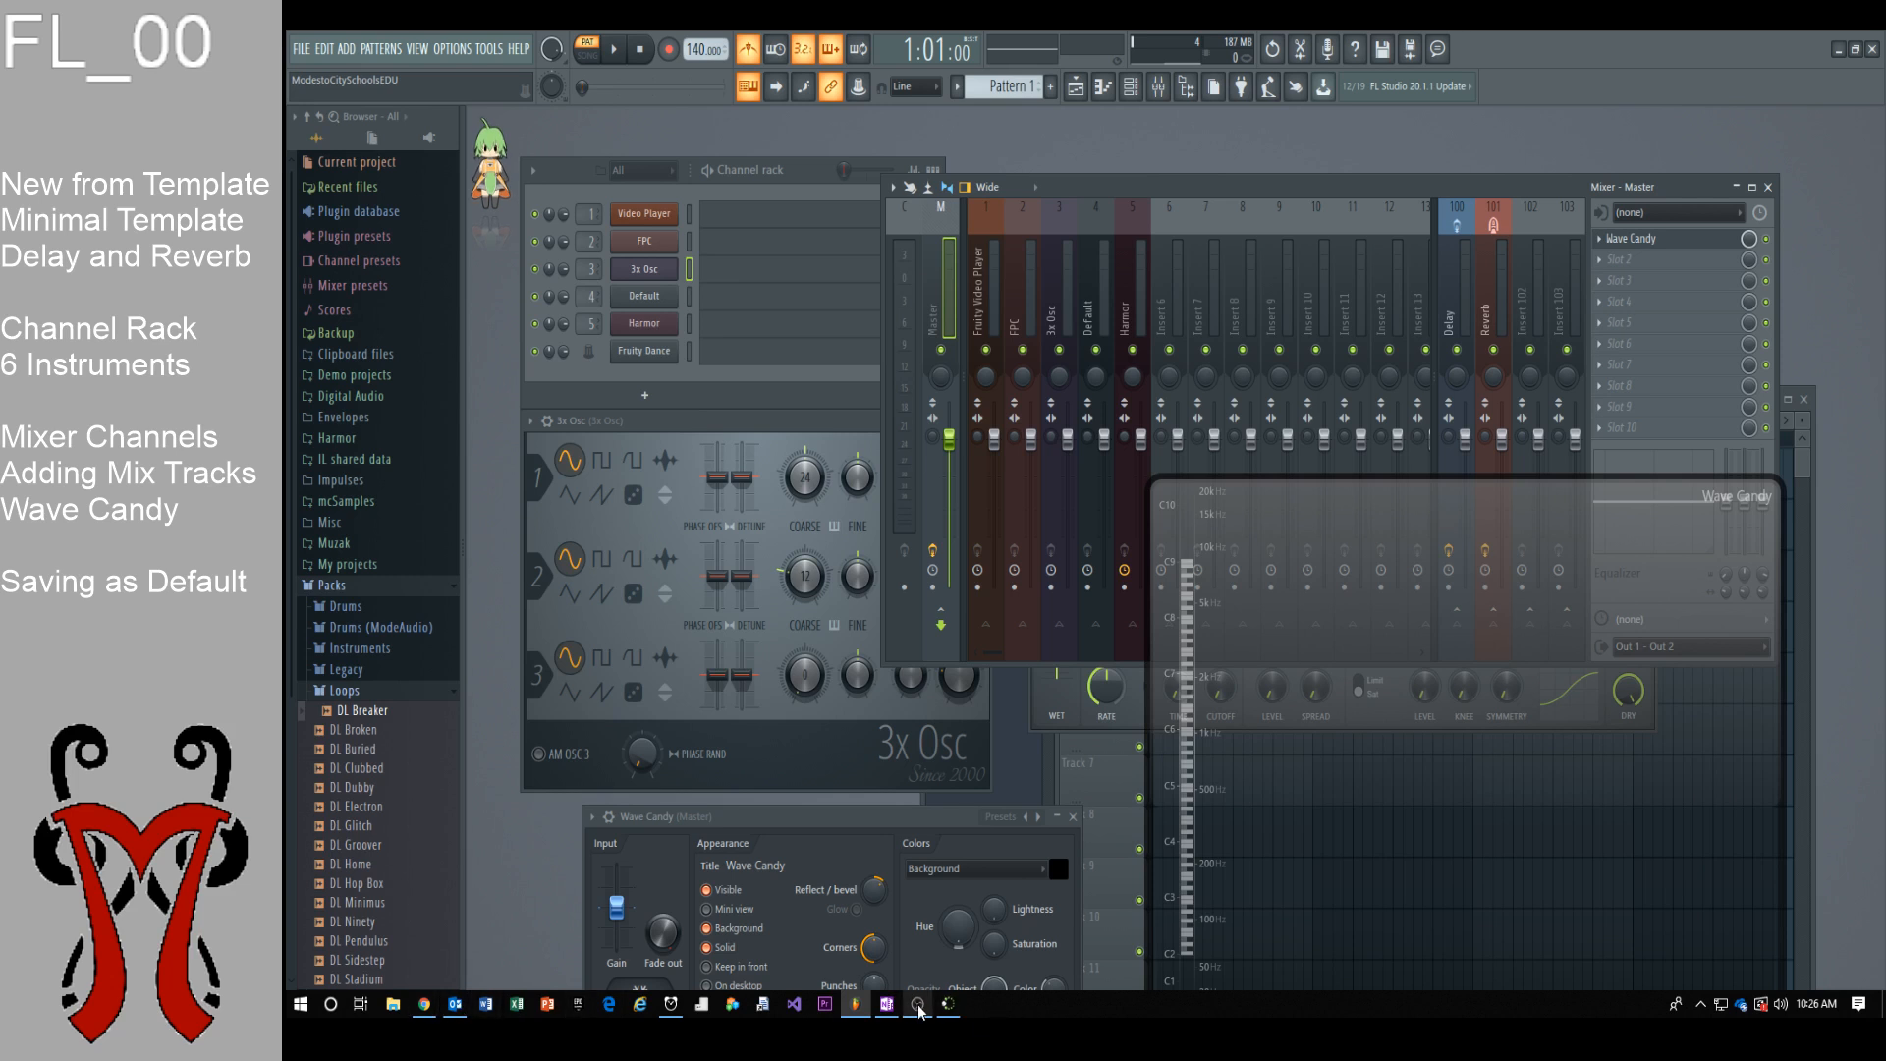